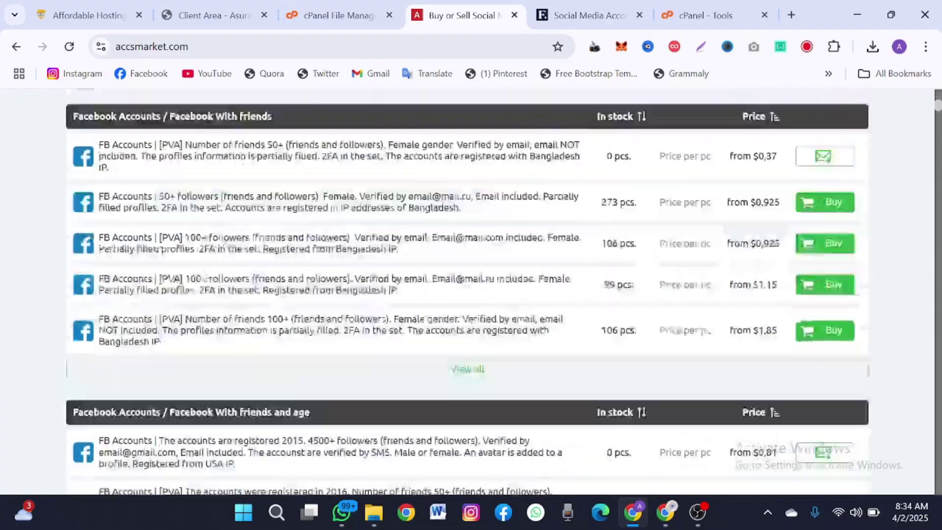
- Browse the AccsMarket listings and return to the store's homepage listings
{"action": "scroll", "coordinate": [203, 274], "scroll_direction": "down", "scroll_amount": 20}
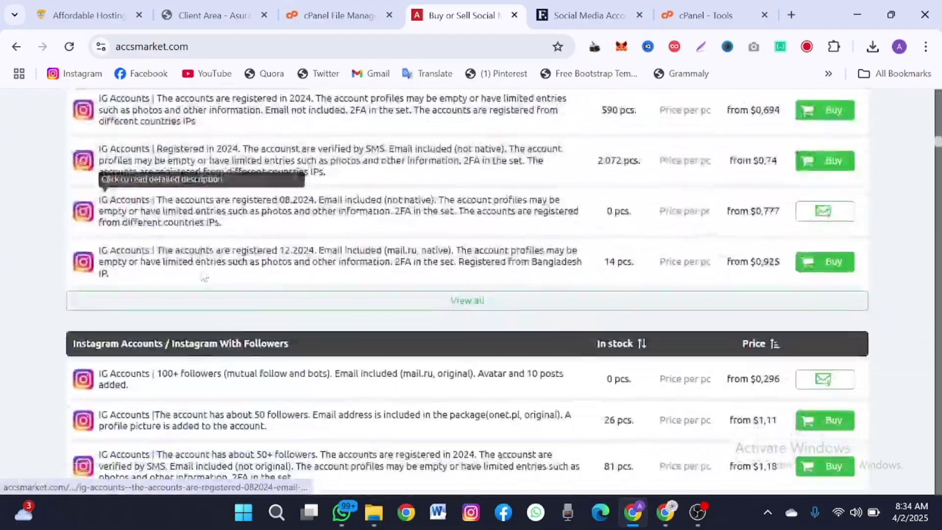
{"action": "scroll", "coordinate": [147, 275], "scroll_direction": "down", "scroll_amount": 20}
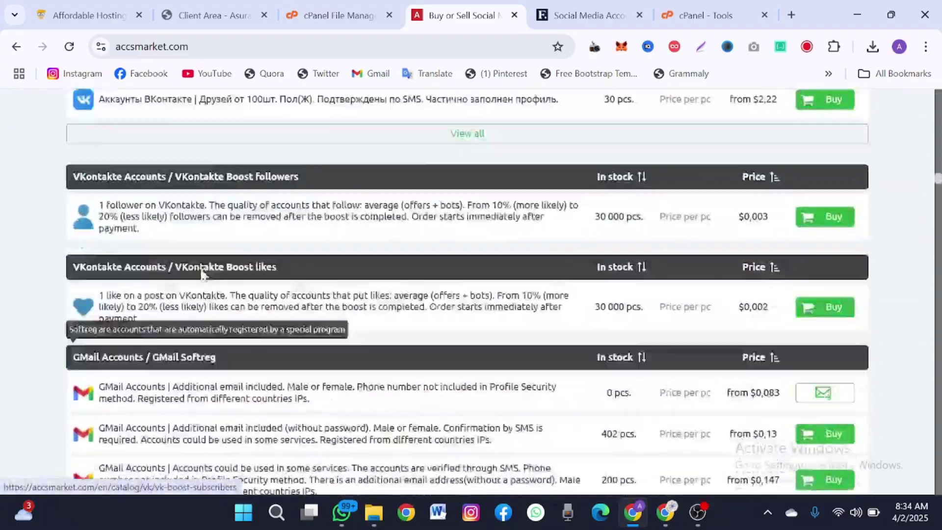
{"action": "scroll", "coordinate": [205, 275], "scroll_direction": "up", "scroll_amount": 20}
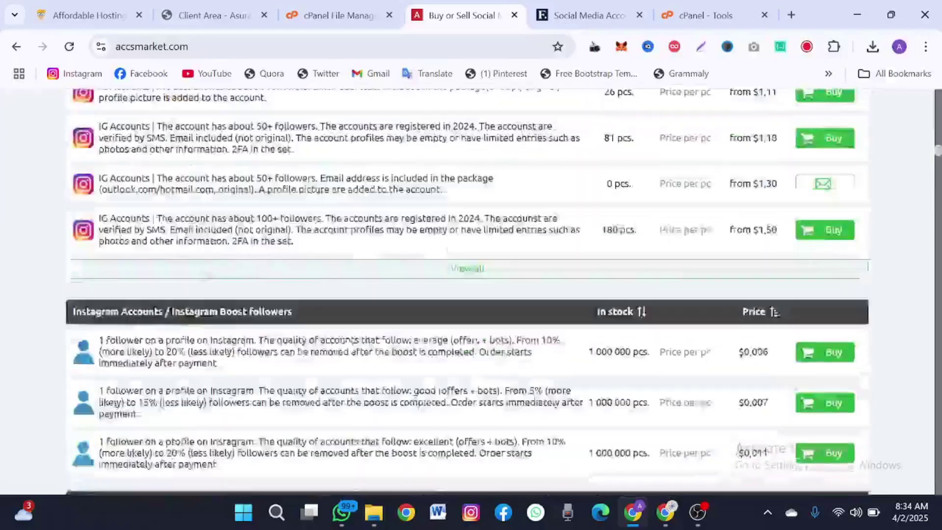
{"action": "scroll", "coordinate": [201, 275], "scroll_direction": "up", "scroll_amount": 2}
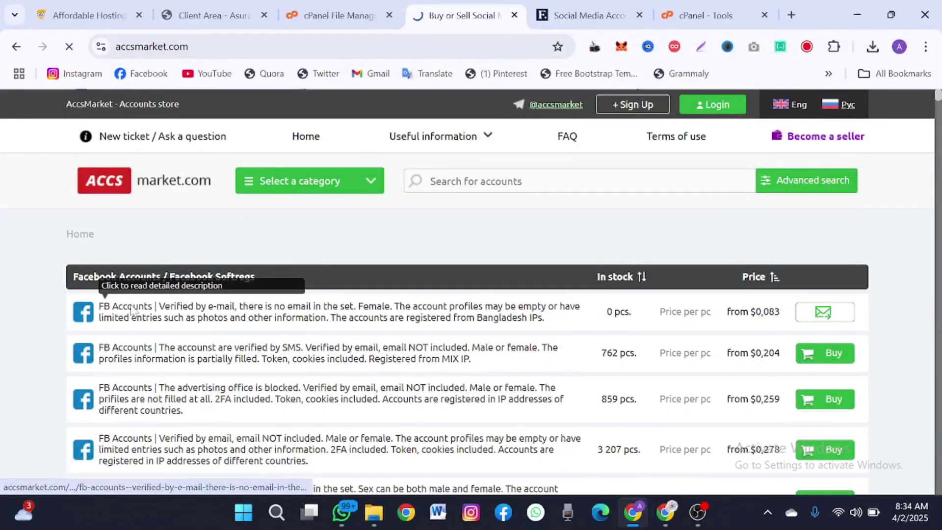
{"action": "scroll", "coordinate": [131, 310], "scroll_direction": "down", "scroll_amount": 2}
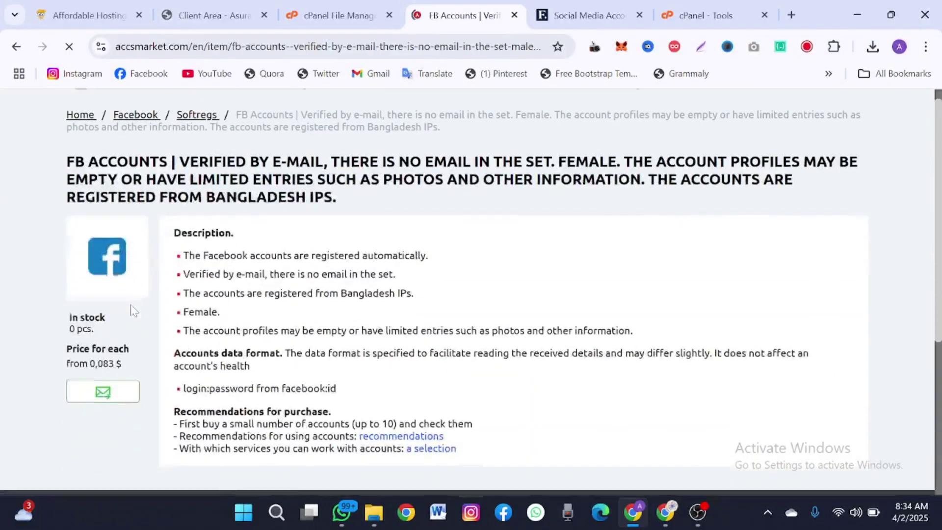
{"action": "scroll", "coordinate": [132, 310], "scroll_direction": "down", "scroll_amount": 2}
{"action": "scroll", "coordinate": [132, 310], "scroll_direction": "up", "scroll_amount": 4}
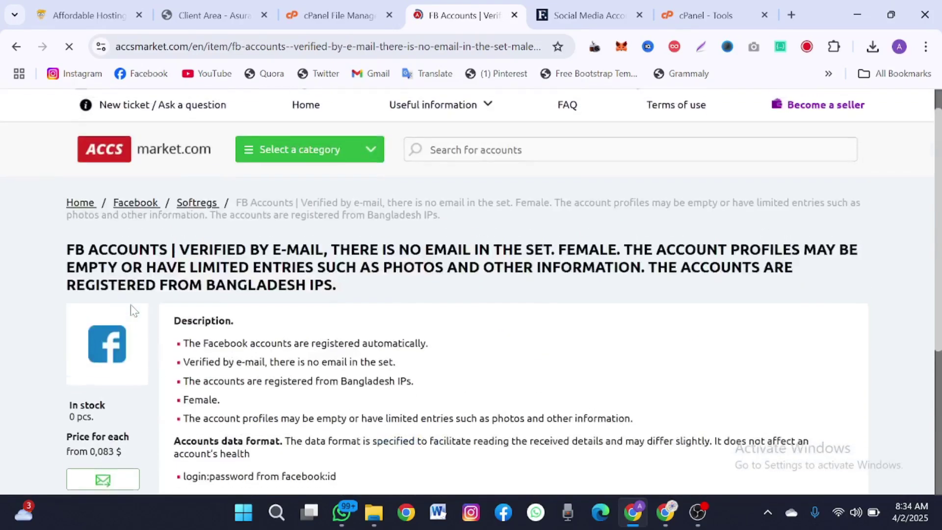
{"action": "scroll", "coordinate": [130, 310], "scroll_direction": "up", "scroll_amount": 1}
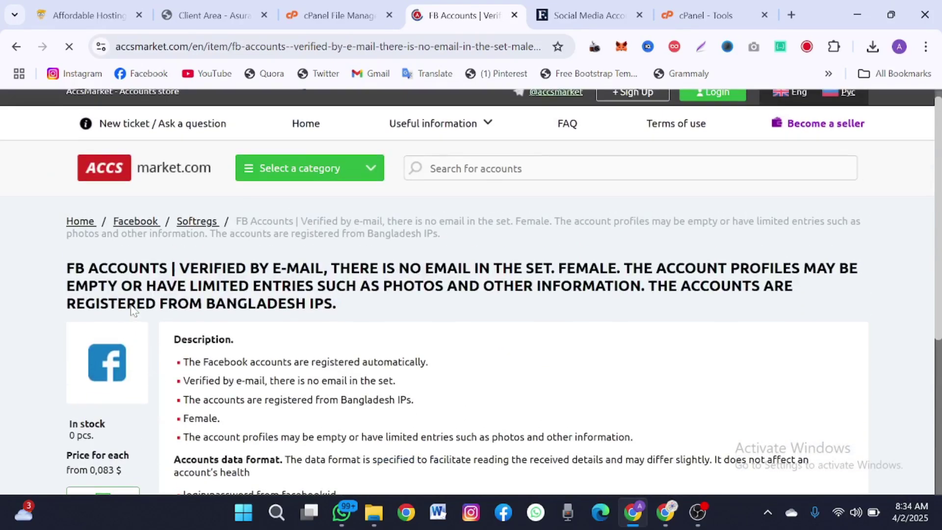
{"action": "left_click", "coordinate": [109, 166]}
{"action": "scroll", "coordinate": [210, 229], "scroll_direction": "down", "scroll_amount": 2}
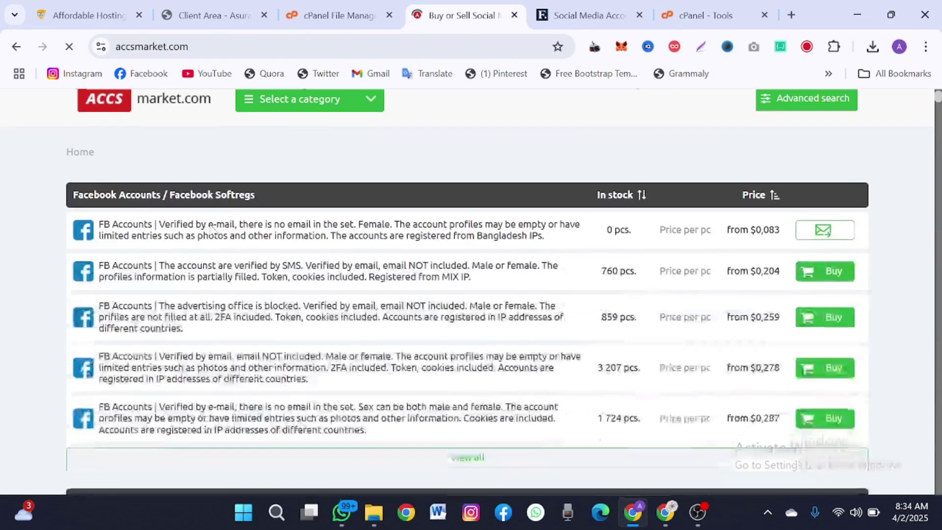
{"action": "scroll", "coordinate": [210, 229], "scroll_direction": "up", "scroll_amount": 2}
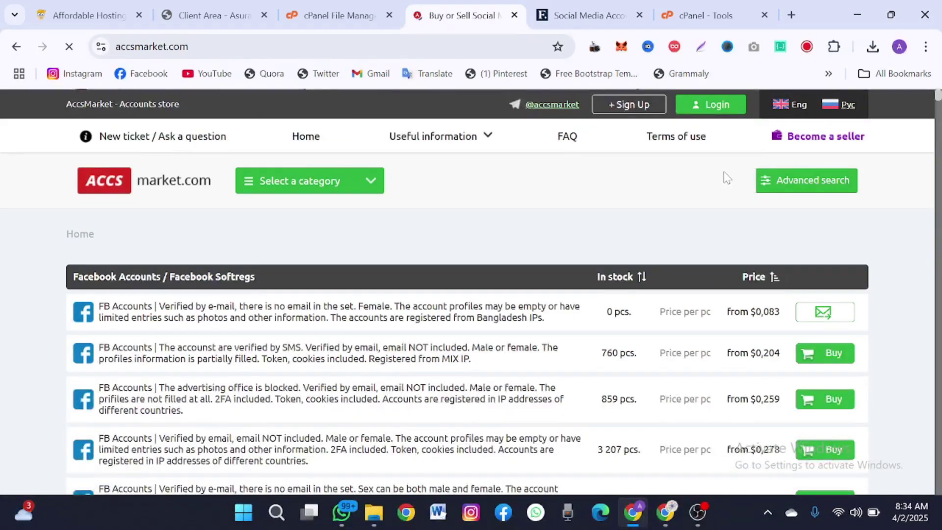
{"action": "scroll", "coordinate": [694, 231], "scroll_direction": "down", "scroll_amount": 10}
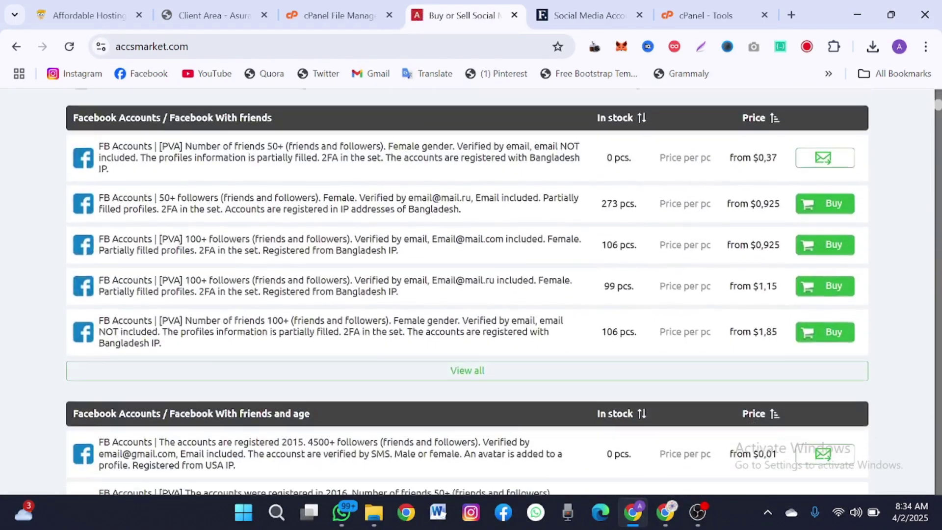
{"action": "scroll", "coordinate": [694, 231], "scroll_direction": "down", "scroll_amount": 10}
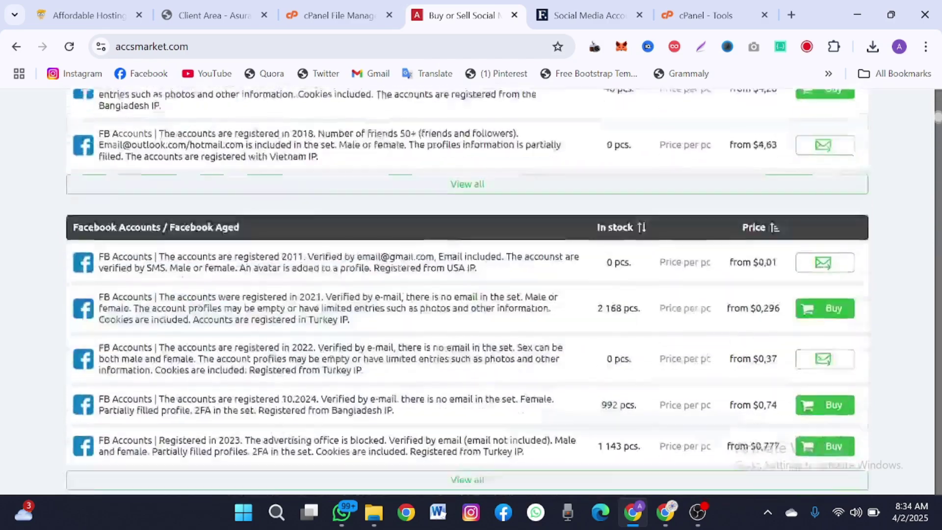
- Look through the Flippa social media listings for comparison
{"action": "left_click", "coordinate": [592, 5]}
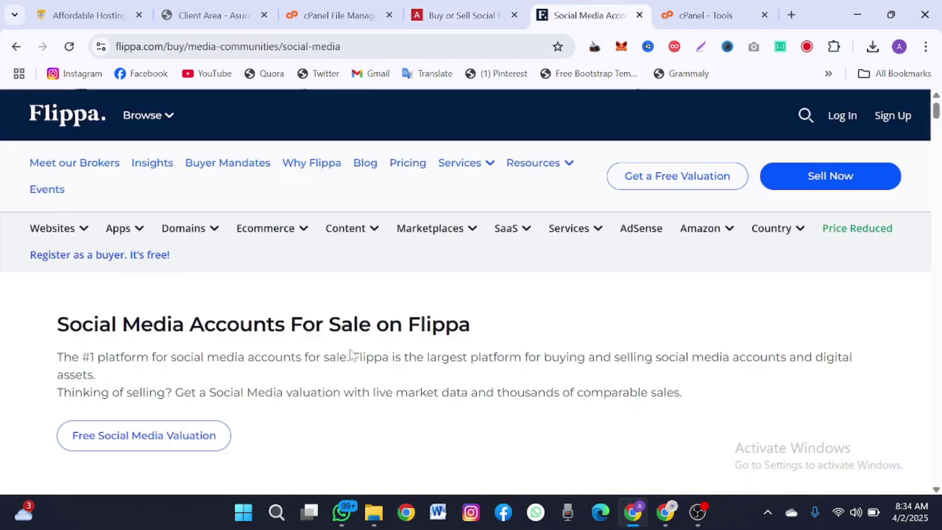
{"action": "scroll", "coordinate": [351, 354], "scroll_direction": "down", "scroll_amount": 15}
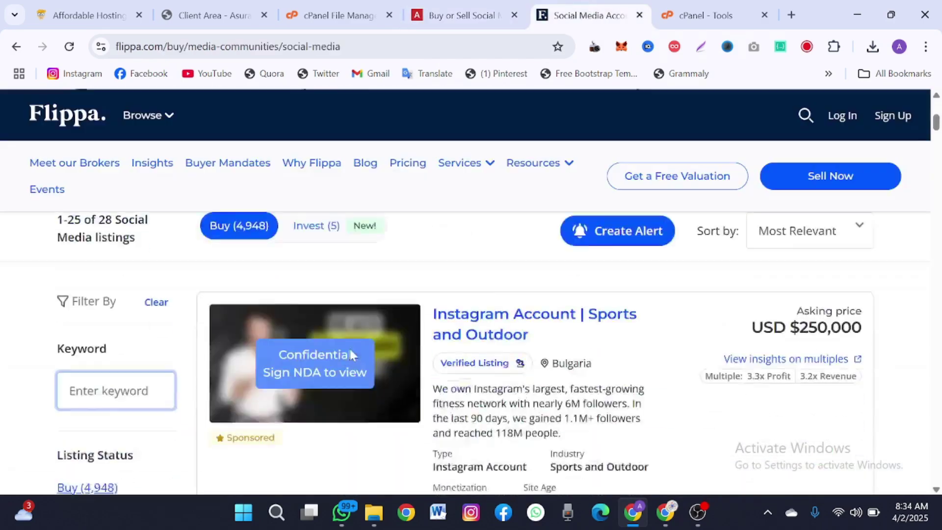
{"action": "scroll", "coordinate": [351, 353], "scroll_direction": "down", "scroll_amount": 12}
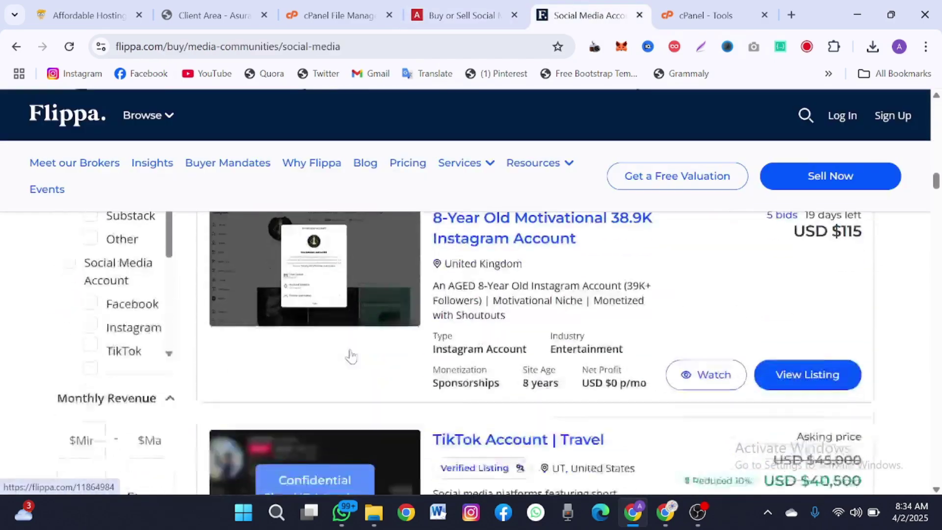
{"action": "scroll", "coordinate": [350, 356], "scroll_direction": "down", "scroll_amount": 5}
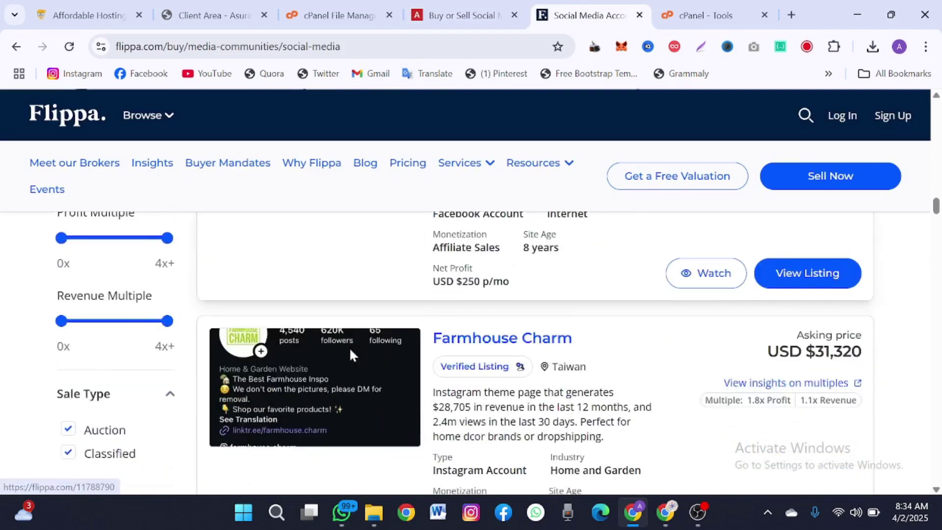
{"action": "scroll", "coordinate": [352, 356], "scroll_direction": "up", "scroll_amount": 1}
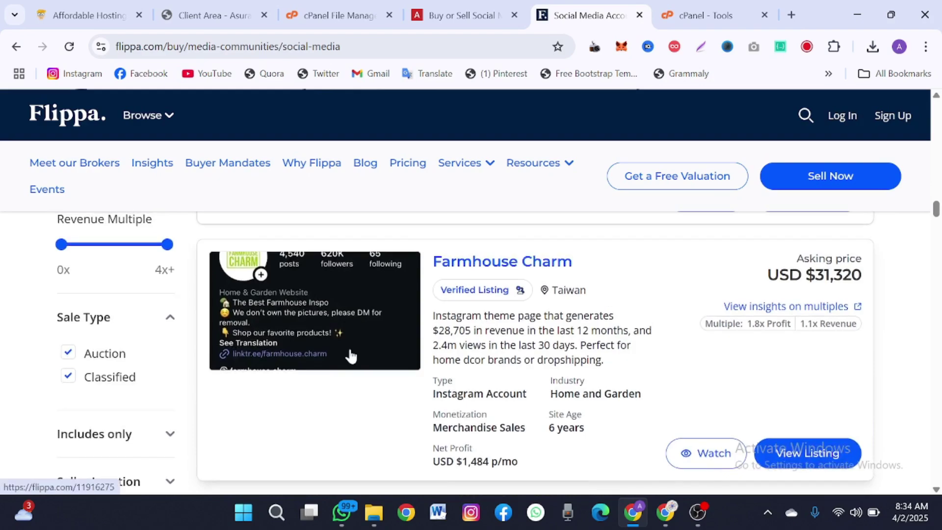
{"action": "scroll", "coordinate": [351, 356], "scroll_direction": "down", "scroll_amount": 1}
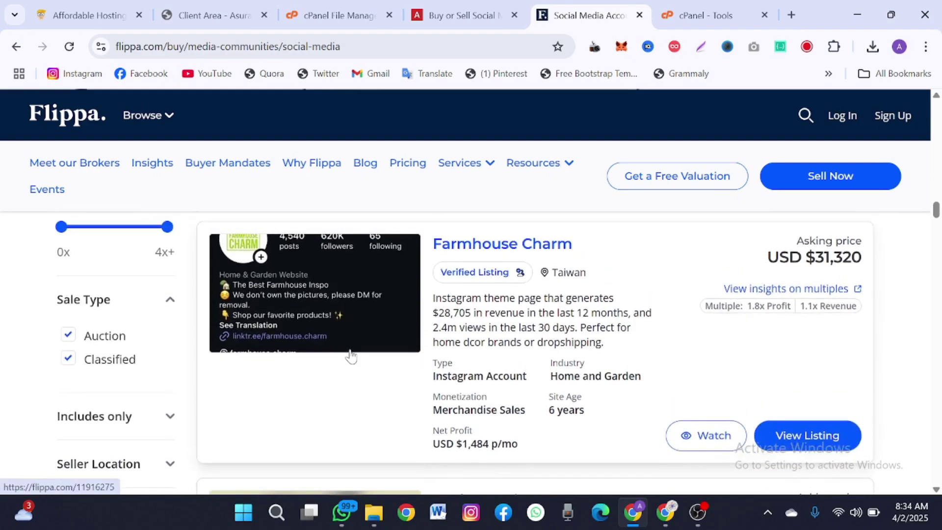
{"action": "scroll", "coordinate": [351, 355], "scroll_direction": "down", "scroll_amount": 9}
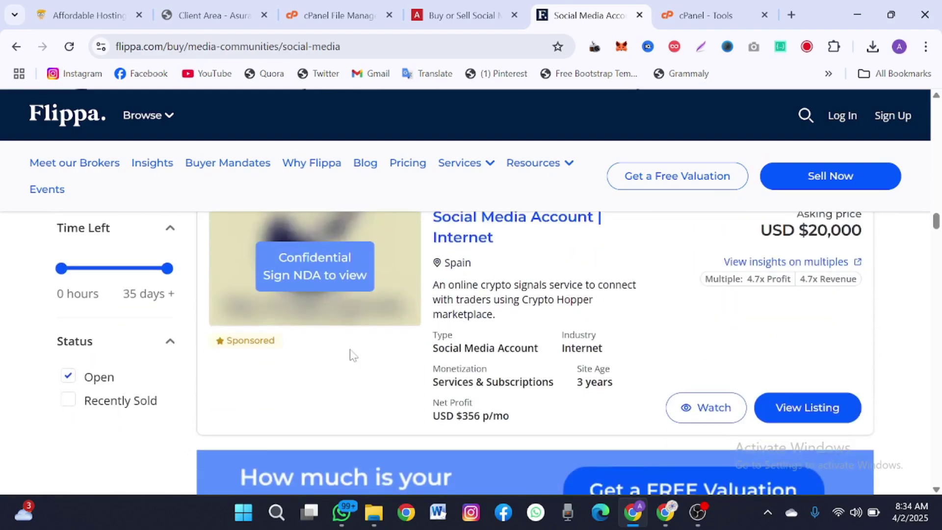
{"action": "scroll", "coordinate": [351, 354], "scroll_direction": "down", "scroll_amount": 8}
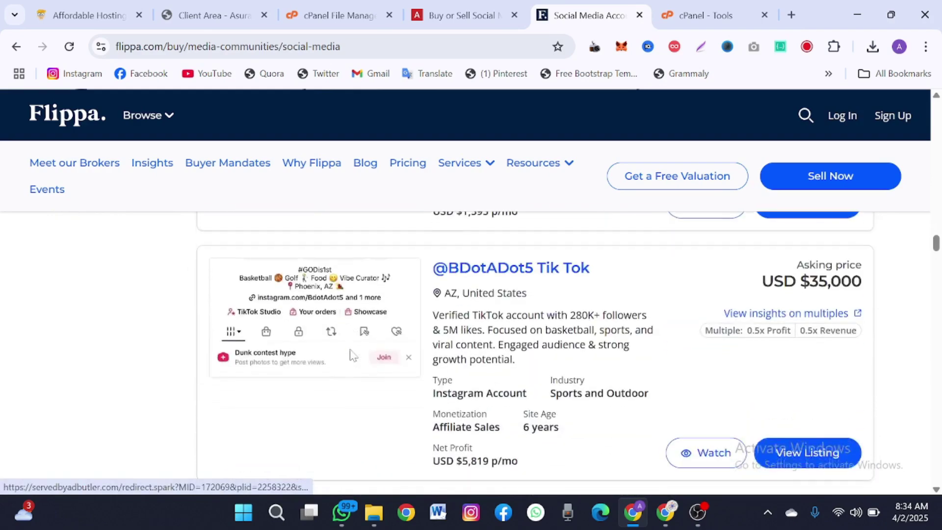
{"action": "scroll", "coordinate": [525, 337], "scroll_direction": "down", "scroll_amount": 4}
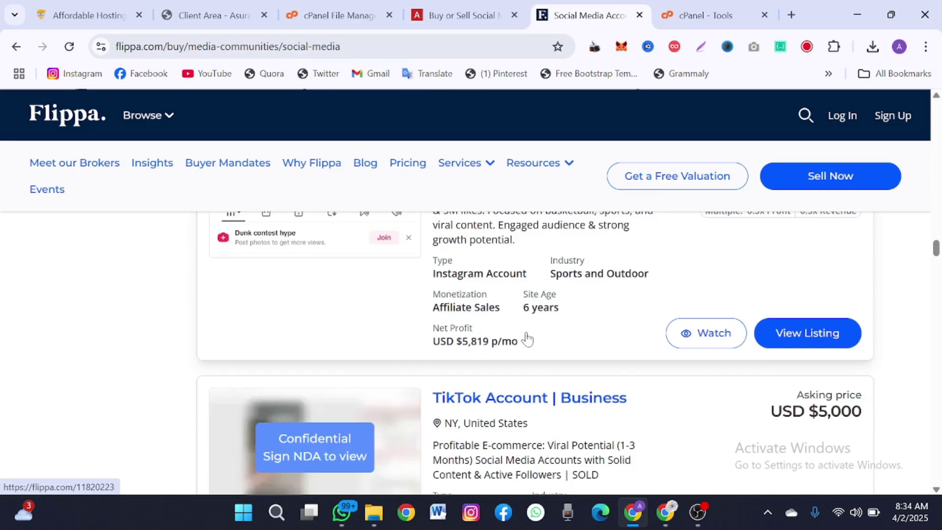
{"action": "scroll", "coordinate": [526, 336], "scroll_direction": "down", "scroll_amount": 11}
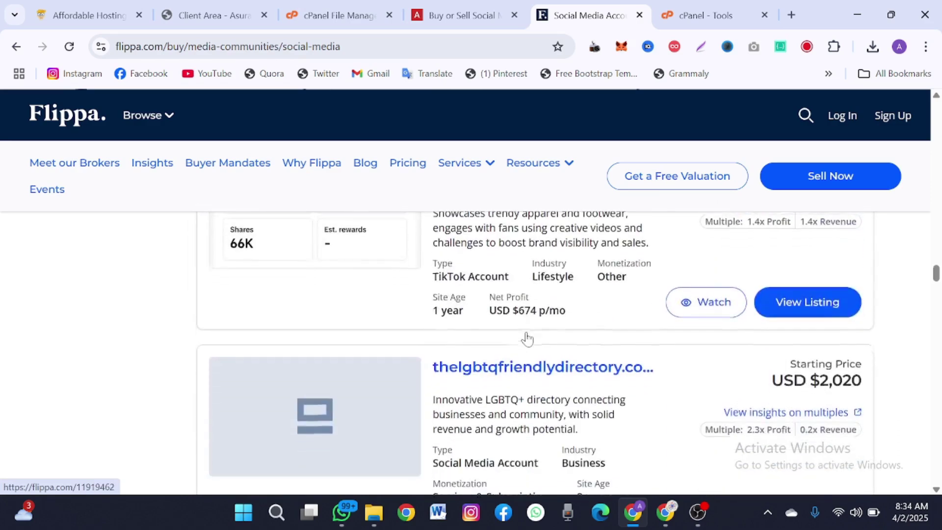
- Back on AccsMarket, check the account category list, then scroll the account listings
{"action": "left_click", "coordinate": [432, 14]}
{"action": "scroll", "coordinate": [329, 226], "scroll_direction": "up", "scroll_amount": 3}
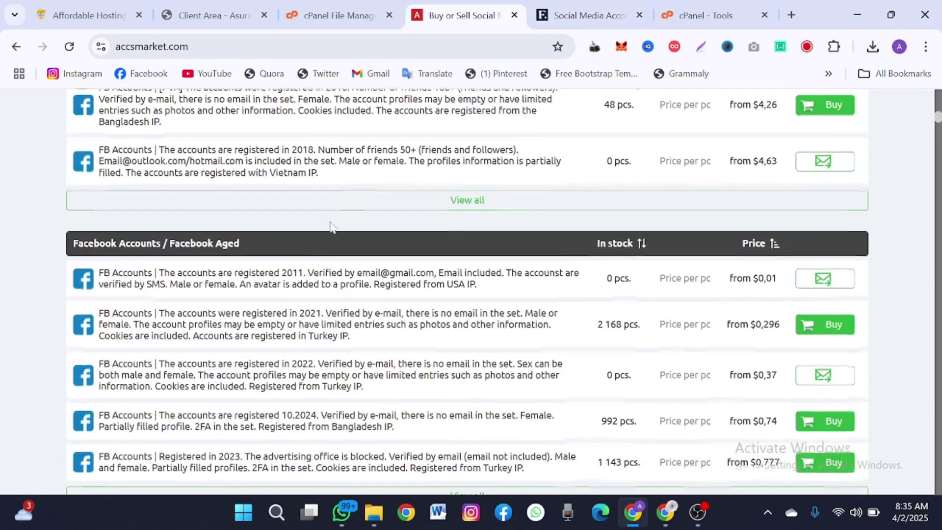
{"action": "scroll", "coordinate": [371, 316], "scroll_direction": "up", "scroll_amount": 7}
{"action": "scroll", "coordinate": [371, 317], "scroll_direction": "up", "scroll_amount": 12}
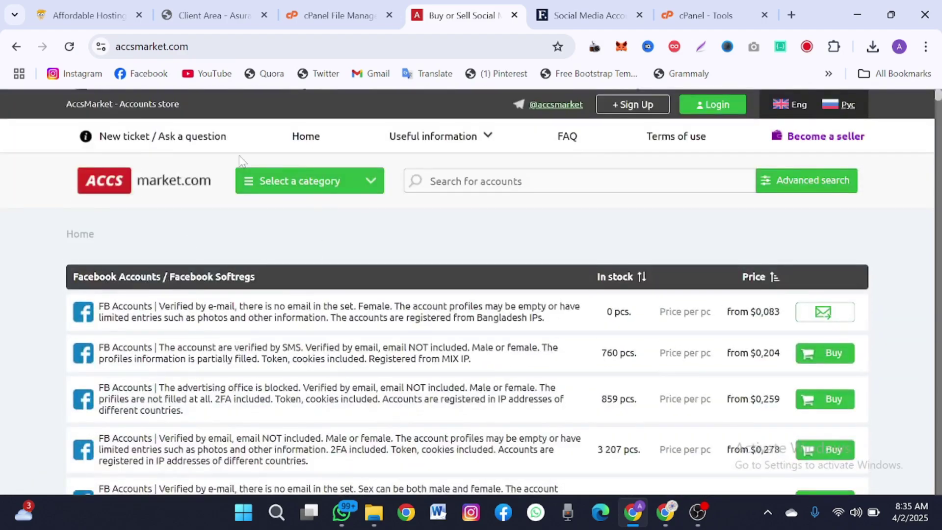
{"action": "left_click", "coordinate": [266, 184]}
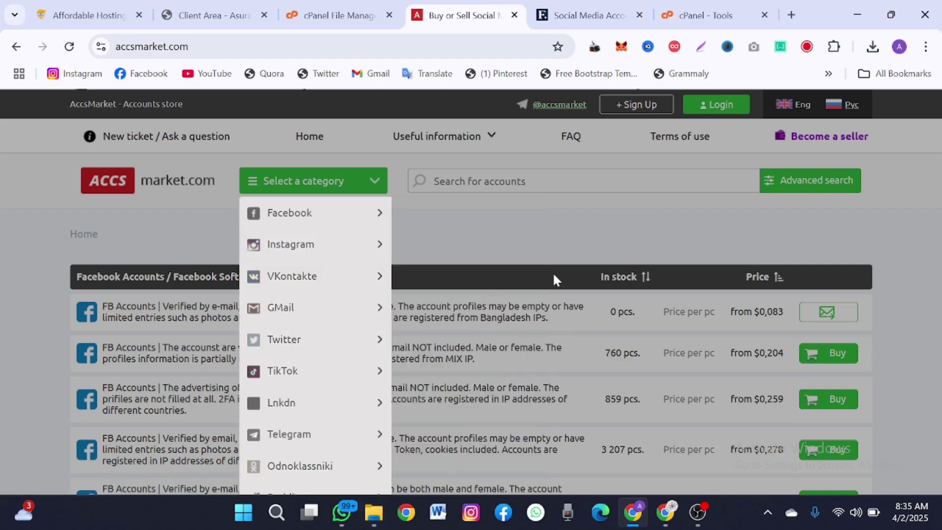
{"action": "left_click", "coordinate": [550, 243]}
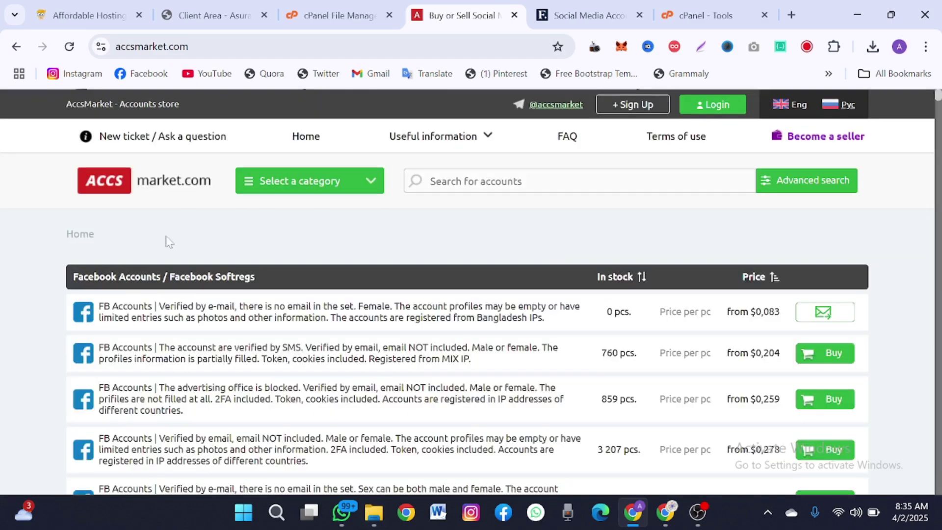
{"action": "scroll", "coordinate": [381, 260], "scroll_direction": "down", "scroll_amount": 9}
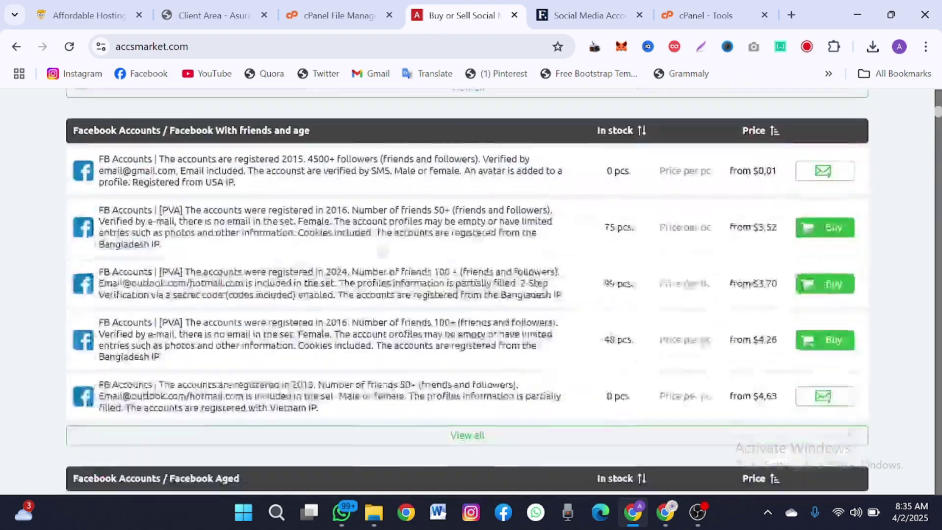
{"action": "scroll", "coordinate": [383, 252], "scroll_direction": "down", "scroll_amount": 3}
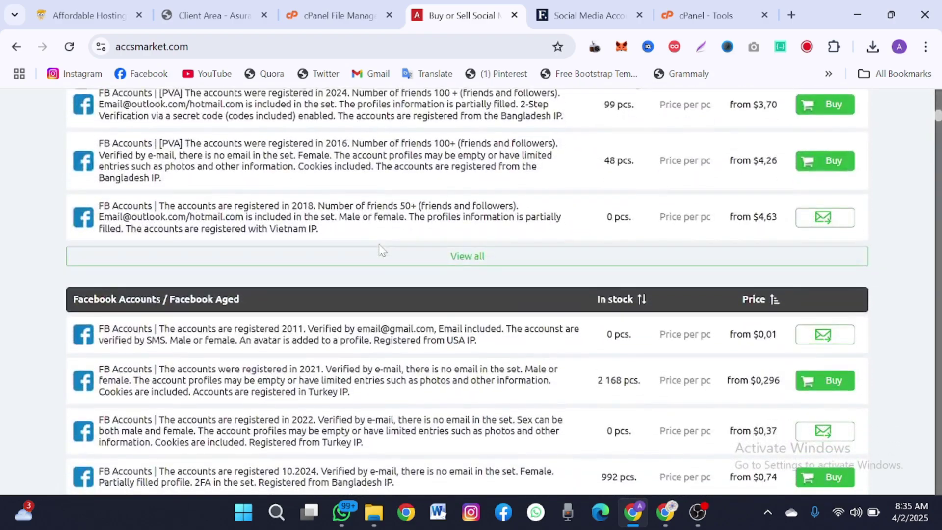
{"action": "scroll", "coordinate": [381, 249], "scroll_direction": "down", "scroll_amount": 15}
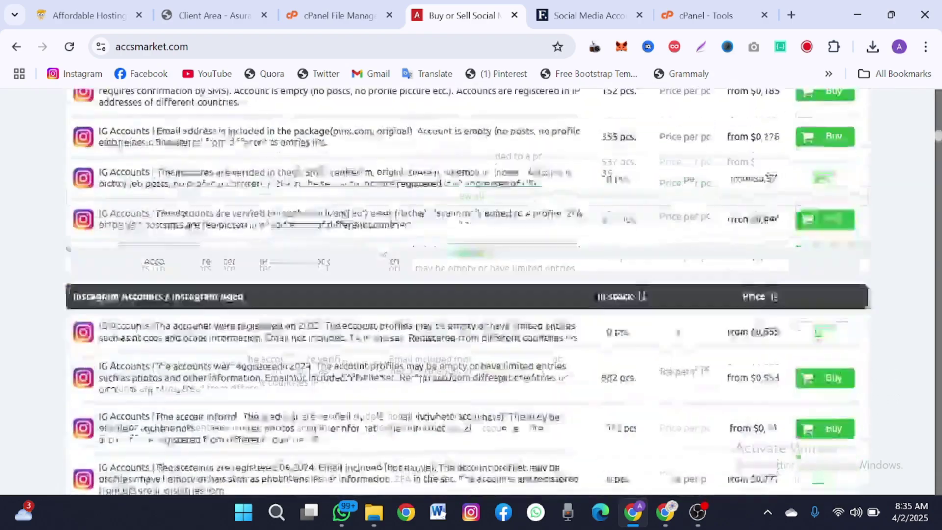
{"action": "scroll", "coordinate": [373, 248], "scroll_direction": "down", "scroll_amount": 10}
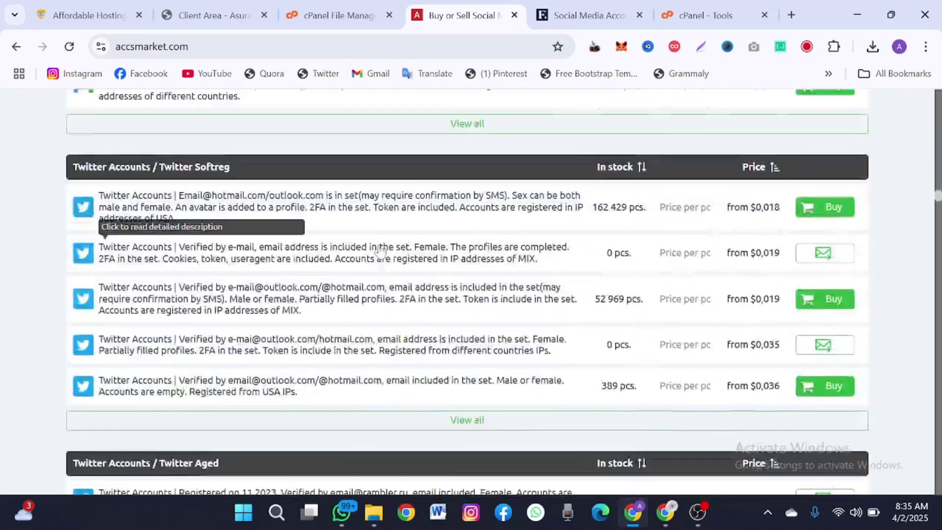
{"action": "scroll", "coordinate": [371, 249], "scroll_direction": "up", "scroll_amount": 5}
- Open the first GMail Aged offer and read its description, stock and per-account price
{"action": "left_click", "coordinate": [160, 184]}
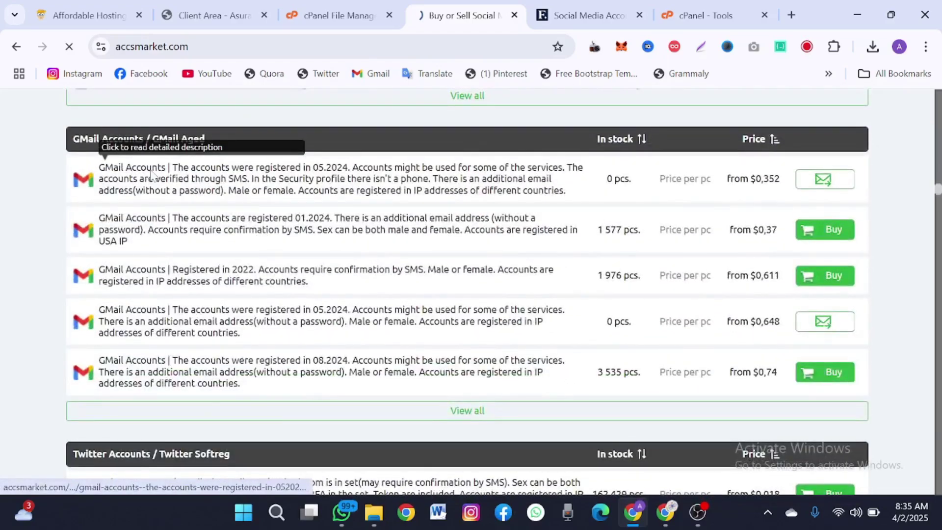
{"action": "scroll", "coordinate": [323, 266], "scroll_direction": "down", "scroll_amount": 8}
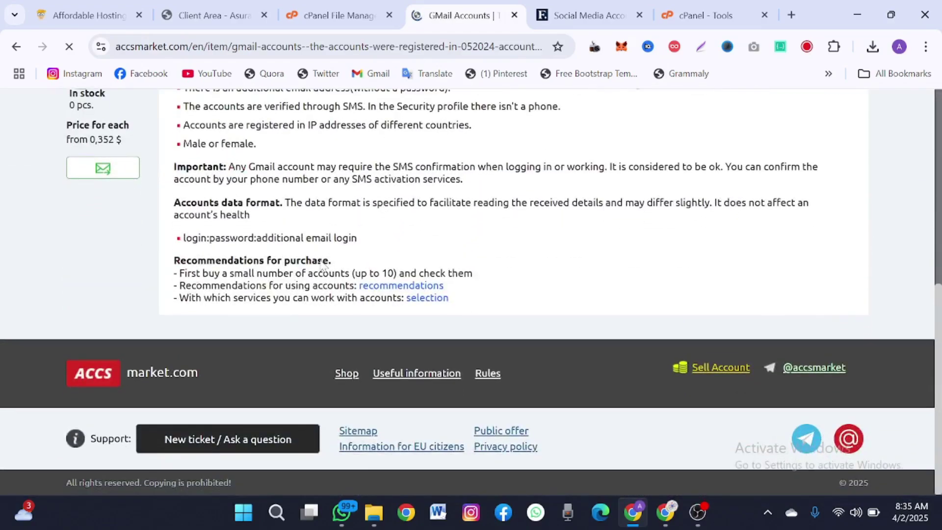
{"action": "scroll", "coordinate": [364, 196], "scroll_direction": "up", "scroll_amount": 5}
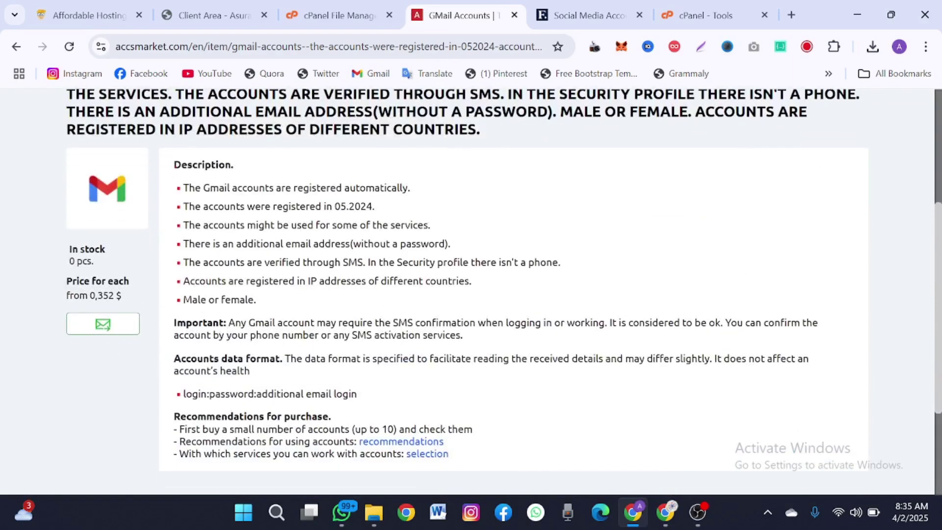
{"action": "scroll", "coordinate": [364, 191], "scroll_direction": "up", "scroll_amount": 5}
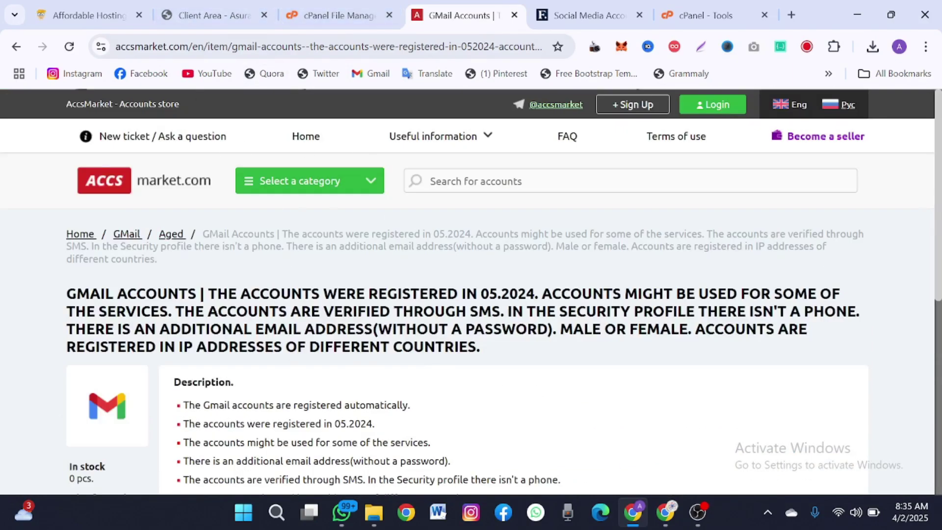
{"action": "scroll", "coordinate": [338, 278], "scroll_direction": "down", "scroll_amount": 5}
{"action": "scroll", "coordinate": [471, 289], "scroll_direction": "down", "scroll_amount": 2}
{"action": "scroll", "coordinate": [471, 289], "scroll_direction": "up", "scroll_amount": 7}
{"action": "scroll", "coordinate": [293, 363], "scroll_direction": "down", "scroll_amount": 2}
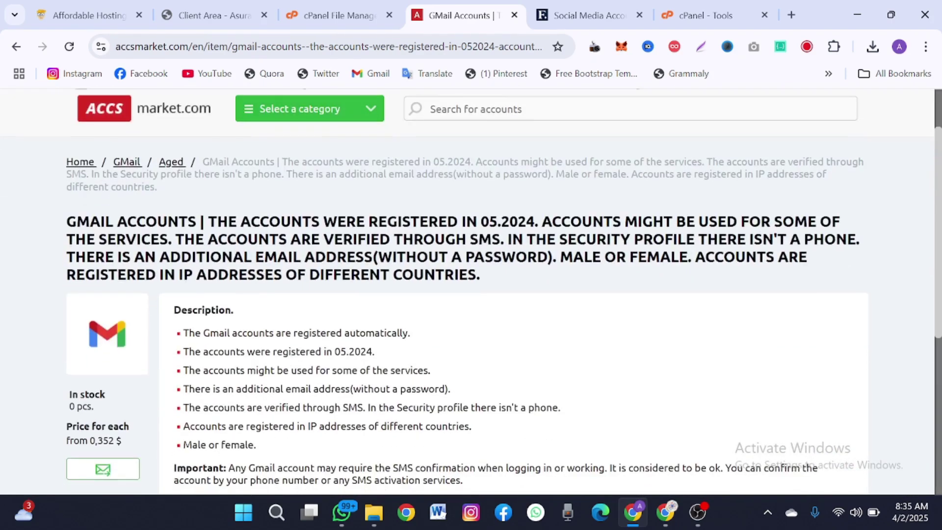
{"action": "left_click", "coordinate": [61, 10]}
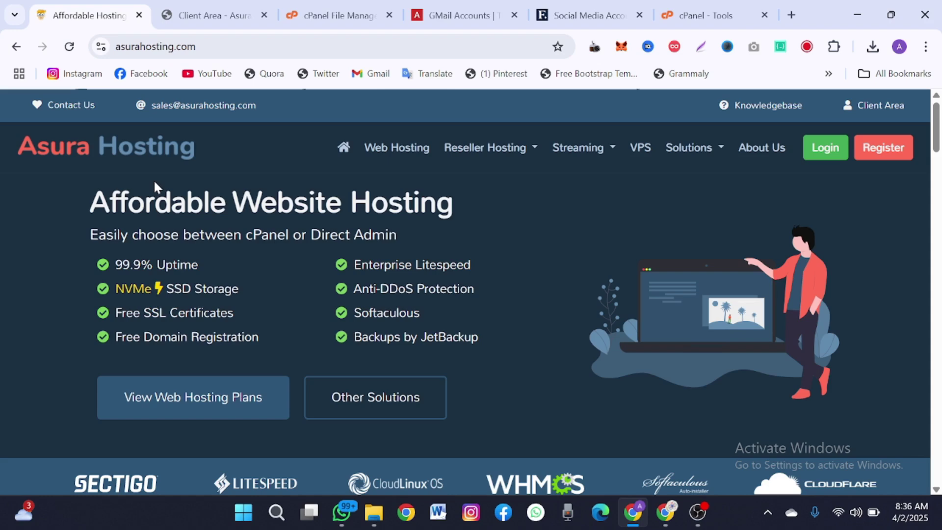
- Scroll to the Asura Hosting domain search box and begin typing 'ma'
{"action": "scroll", "coordinate": [92, 309], "scroll_direction": "down", "scroll_amount": 5}
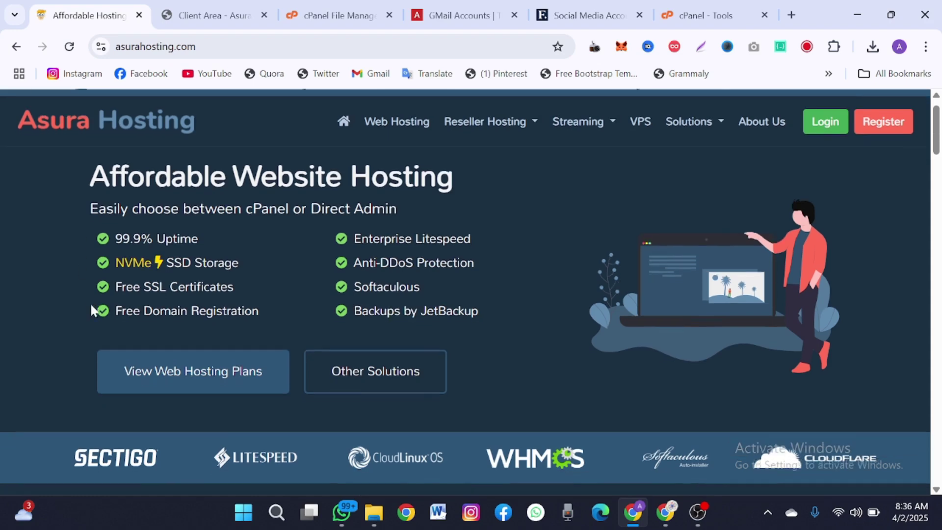
{"action": "scroll", "coordinate": [90, 302], "scroll_direction": "down", "scroll_amount": 13}
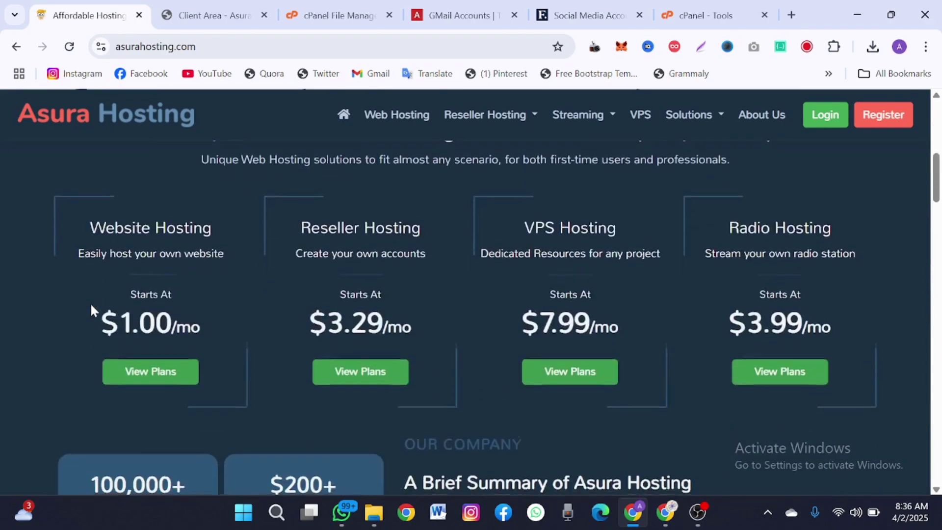
{"action": "scroll", "coordinate": [90, 303], "scroll_direction": "up", "scroll_amount": 12}
{"action": "scroll", "coordinate": [90, 303], "scroll_direction": "up", "scroll_amount": 6}
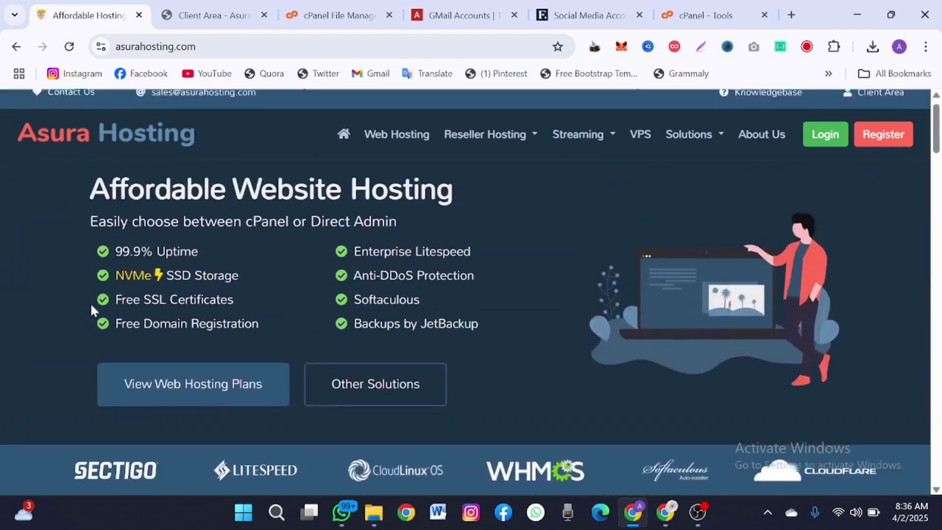
{"action": "scroll", "coordinate": [90, 302], "scroll_direction": "down", "scroll_amount": 12}
{"action": "scroll", "coordinate": [92, 311], "scroll_direction": "down", "scroll_amount": 16}
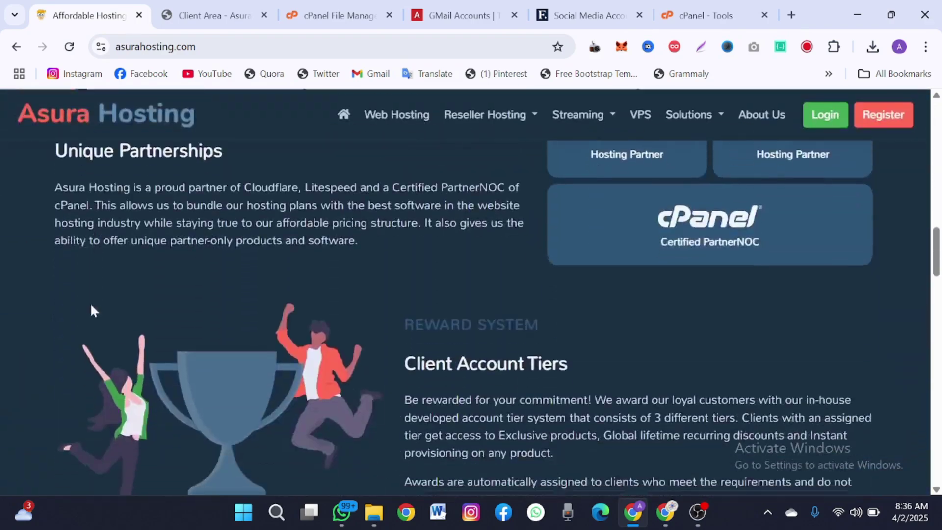
{"action": "scroll", "coordinate": [90, 302], "scroll_direction": "down", "scroll_amount": 5}
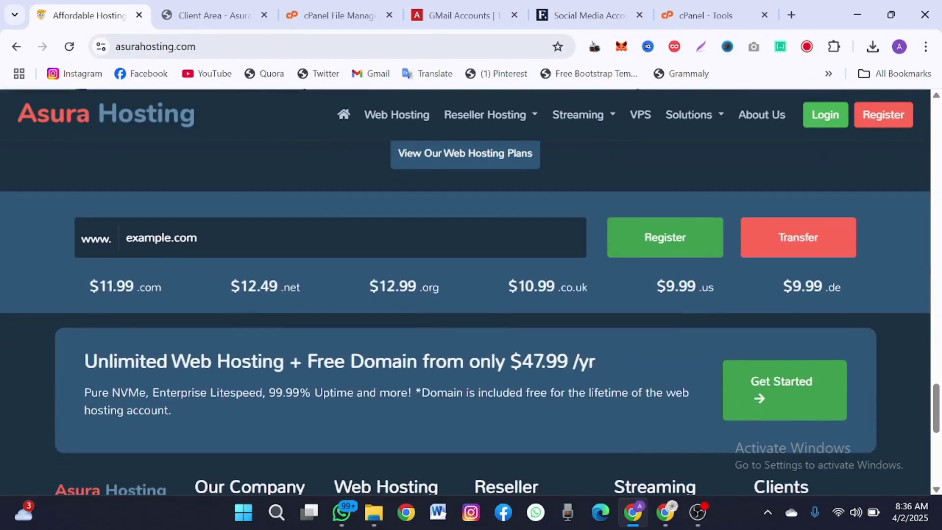
{"action": "left_click", "coordinate": [126, 237]}
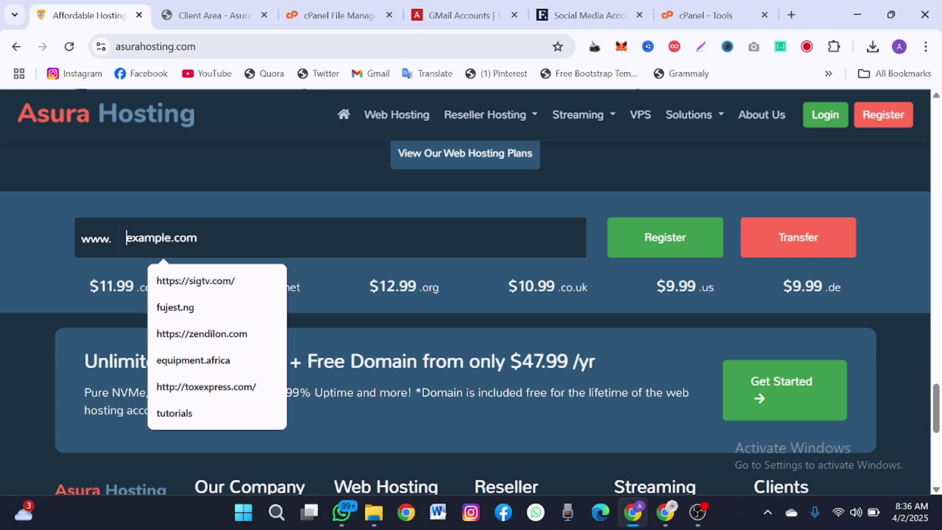
{"action": "type", "text": "ma"}
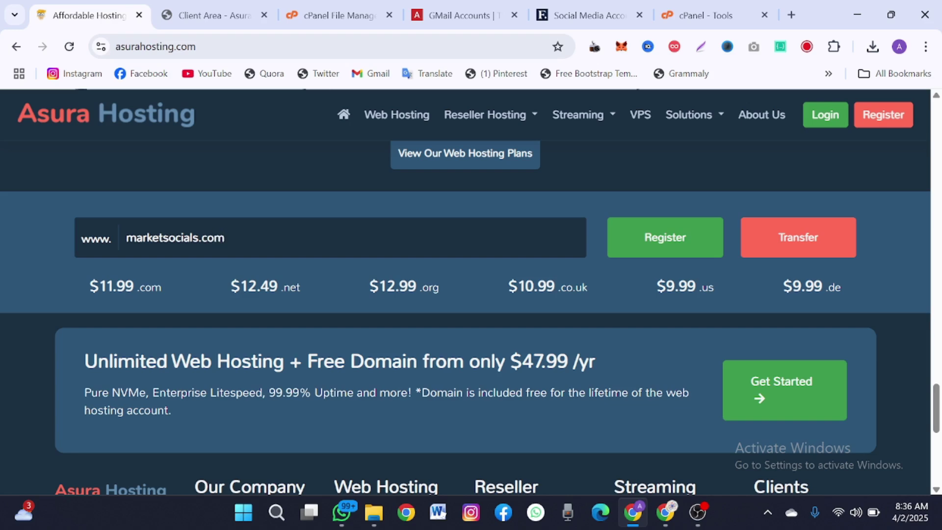
- Search for marketsocials.com and find it unavailable
{"action": "type", "text": "rketsocials.com"}
{"action": "key", "text": "Return"}
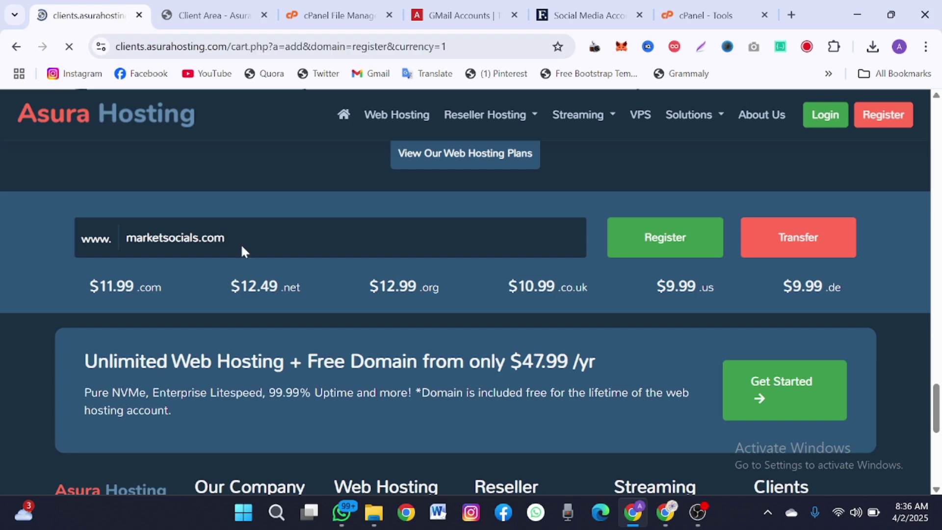
{"action": "scroll", "coordinate": [242, 251], "scroll_direction": "down", "scroll_amount": 3}
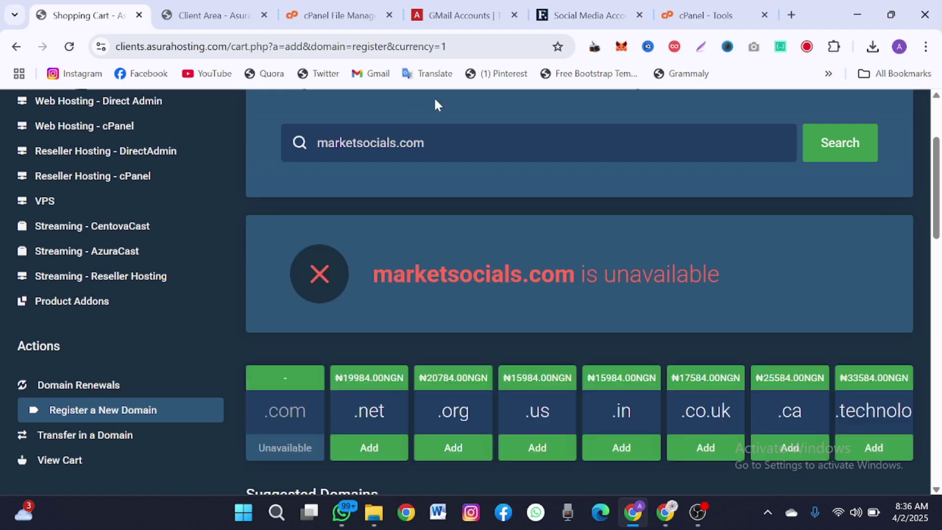
- Search marketsocials.net instead and highlight its ₦19984.00NGN price
{"action": "left_click_drag", "start_coordinate": [425, 143], "coordinate": [407, 142]}
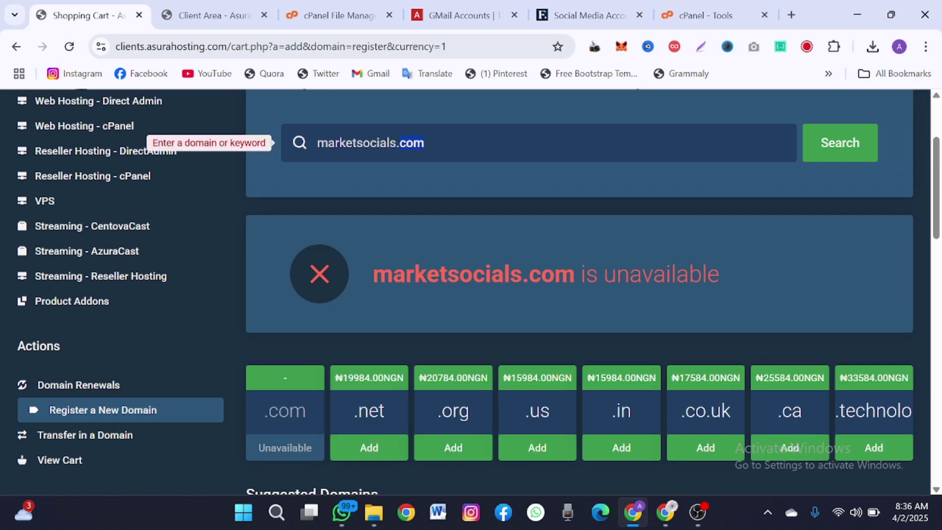
{"action": "type", "text": "net"}
{"action": "key", "text": "Return"}
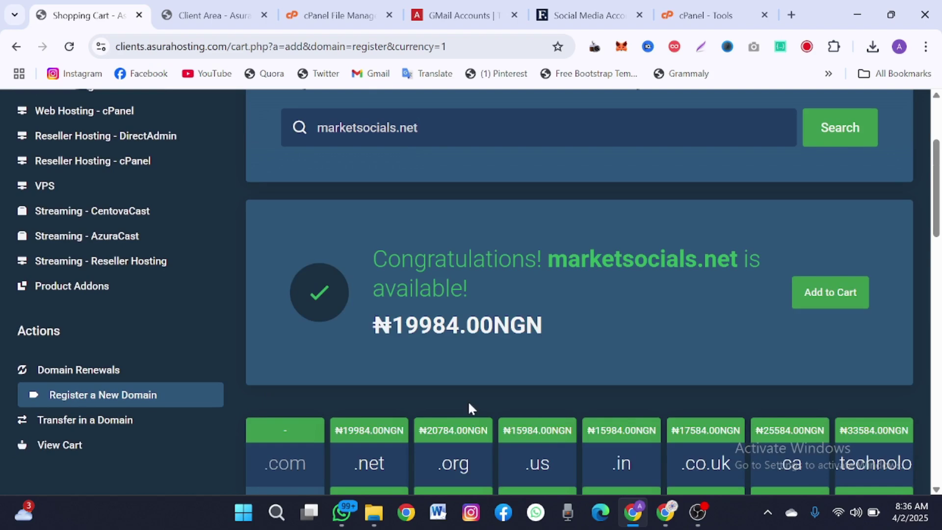
{"action": "left_click_drag", "start_coordinate": [406, 326], "coordinate": [418, 325]}
{"action": "scroll", "coordinate": [479, 294], "scroll_direction": "up", "scroll_amount": 1}
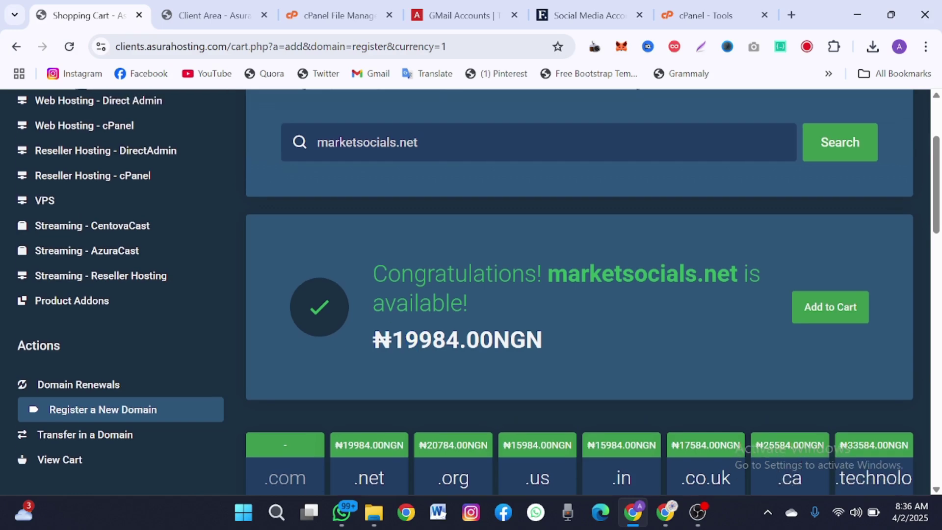
{"action": "left_click_drag", "start_coordinate": [418, 340], "coordinate": [391, 340]}
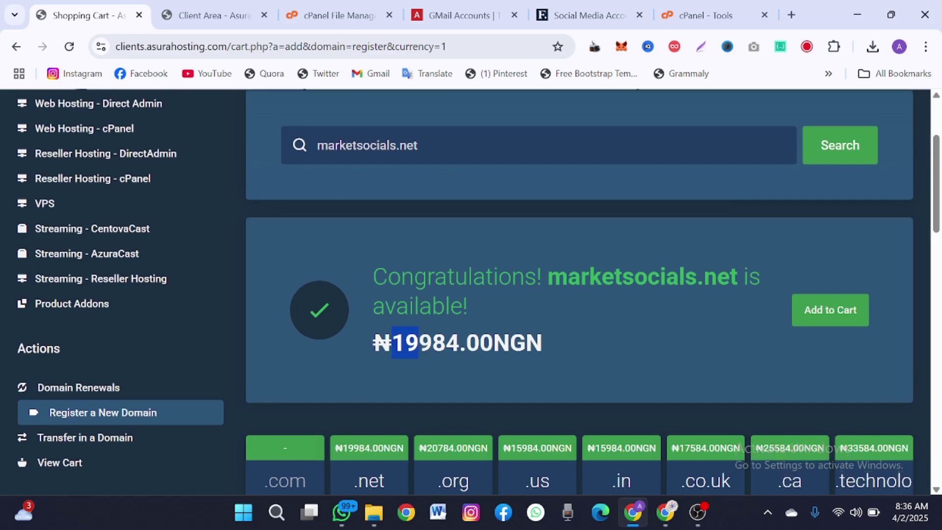
{"action": "scroll", "coordinate": [479, 295], "scroll_direction": "up", "scroll_amount": 2}
{"action": "scroll", "coordinate": [479, 294], "scroll_direction": "down", "scroll_amount": 1}
{"action": "scroll", "coordinate": [479, 295], "scroll_direction": "up", "scroll_amount": 5}
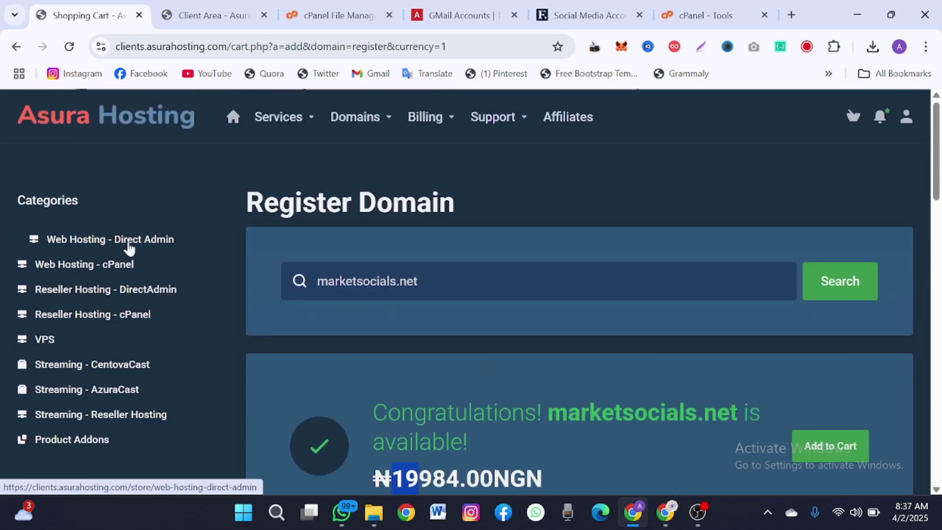
{"action": "left_click", "coordinate": [94, 272]}
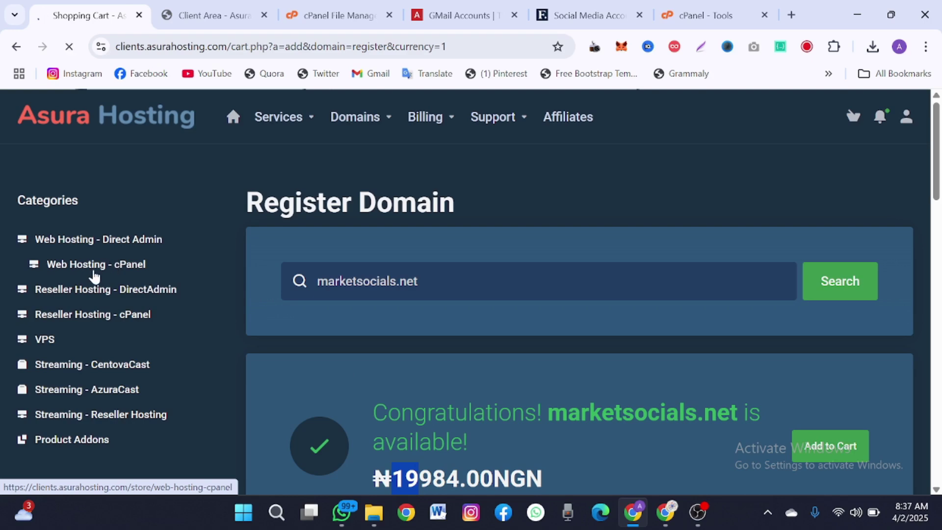
{"action": "scroll", "coordinate": [210, 296], "scroll_direction": "down", "scroll_amount": 3}
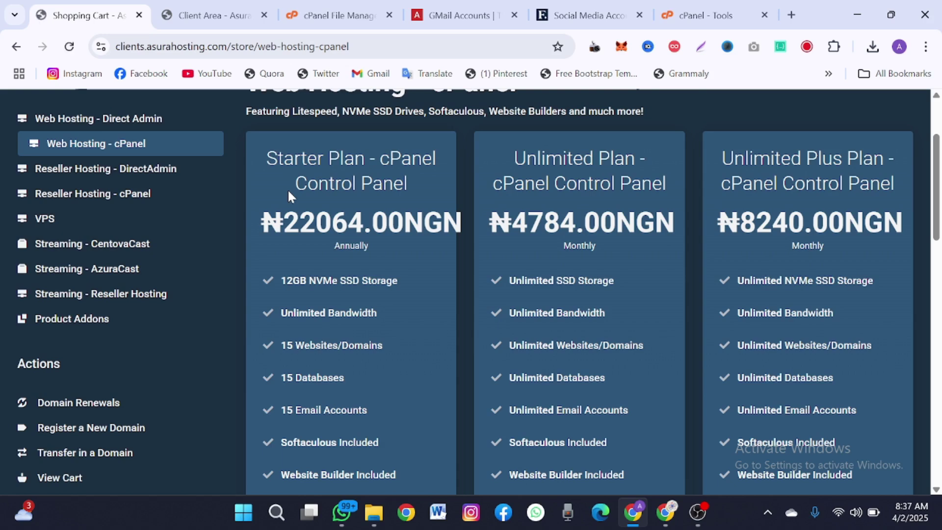
{"action": "left_click_drag", "start_coordinate": [301, 223], "coordinate": [316, 223]}
{"action": "scroll", "coordinate": [311, 221], "scroll_direction": "up", "scroll_amount": 1}
{"action": "scroll", "coordinate": [312, 221], "scroll_direction": "down", "scroll_amount": 3}
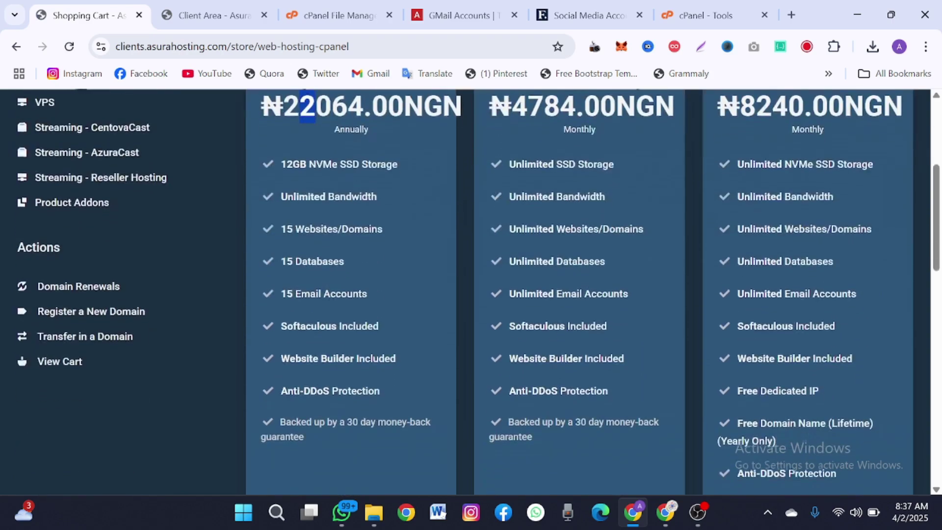
{"action": "scroll", "coordinate": [314, 215], "scroll_direction": "down", "scroll_amount": 5}
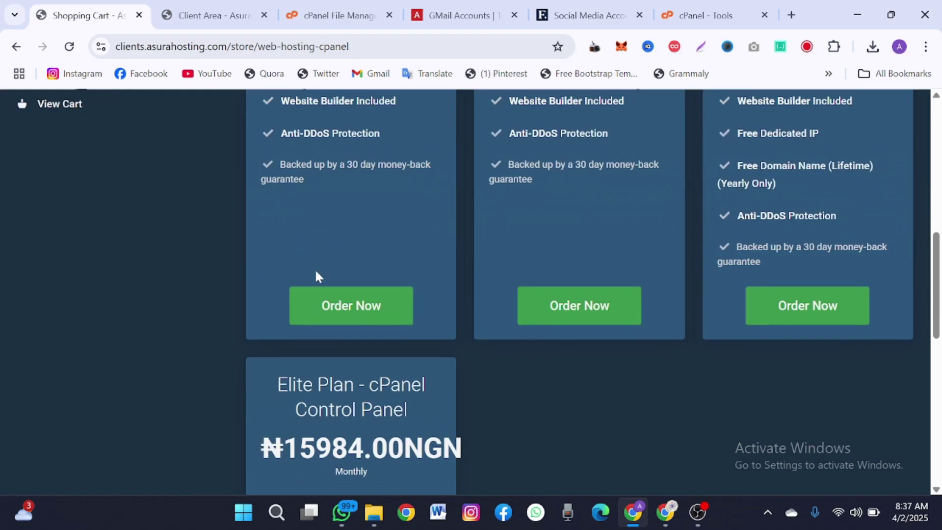
{"action": "scroll", "coordinate": [315, 275], "scroll_direction": "up", "scroll_amount": 10}
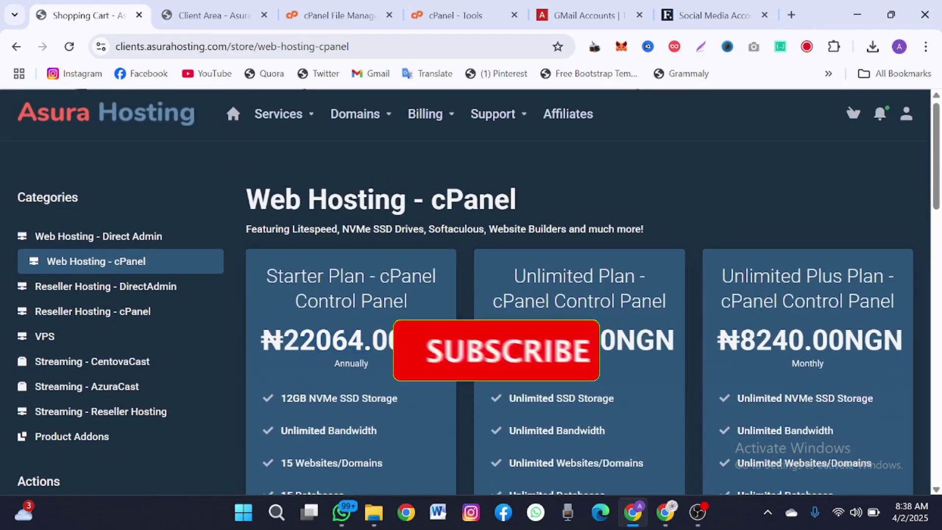
{"action": "scroll", "coordinate": [466, 294], "scroll_direction": "down", "scroll_amount": 1}
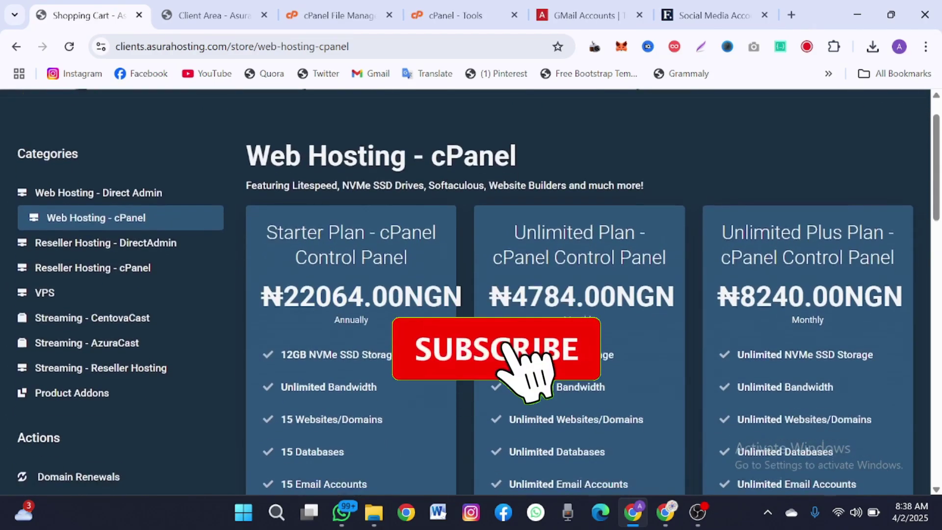
{"action": "scroll", "coordinate": [466, 295], "scroll_direction": "down", "scroll_amount": 1}
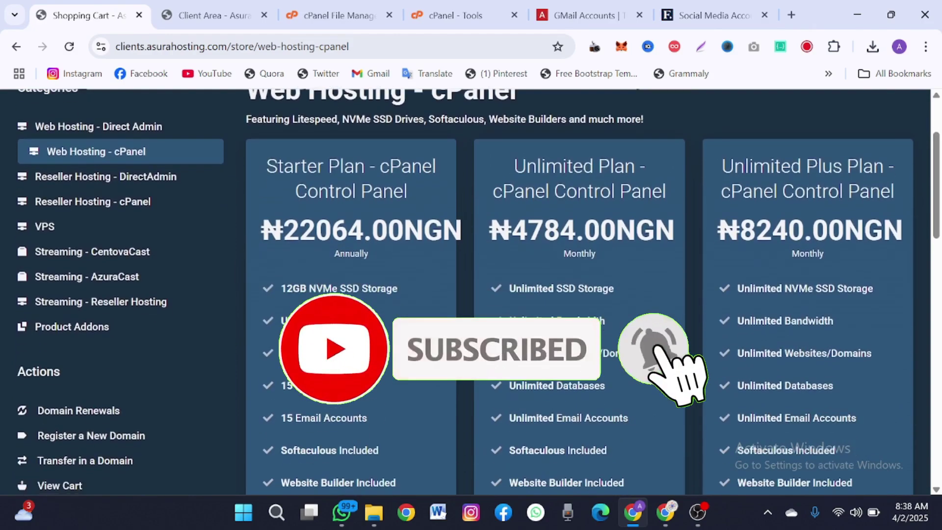
{"action": "scroll", "coordinate": [315, 297], "scroll_direction": "down", "scroll_amount": 3}
{"action": "scroll", "coordinate": [275, 181], "scroll_direction": "down", "scroll_amount": 1}
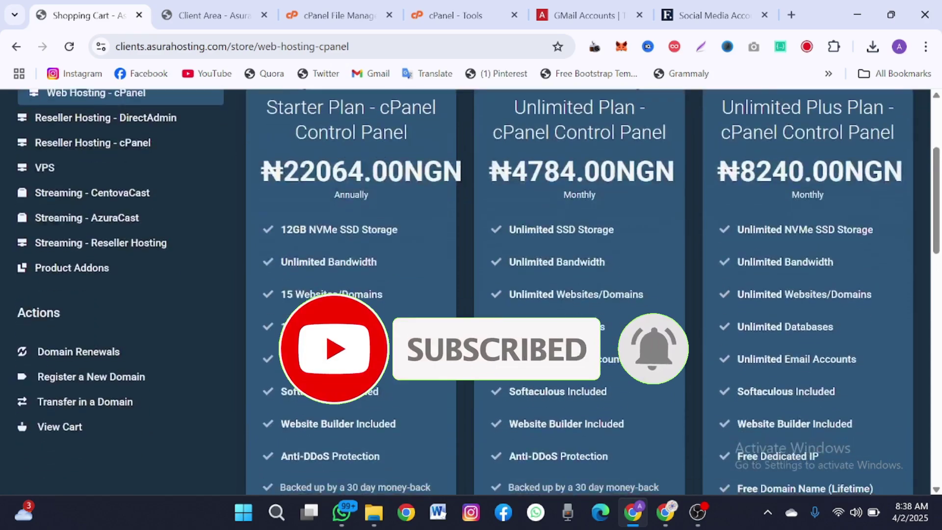
{"action": "scroll", "coordinate": [276, 181], "scroll_direction": "up", "scroll_amount": 1}
{"action": "left_click_drag", "start_coordinate": [441, 151], "coordinate": [399, 178]}
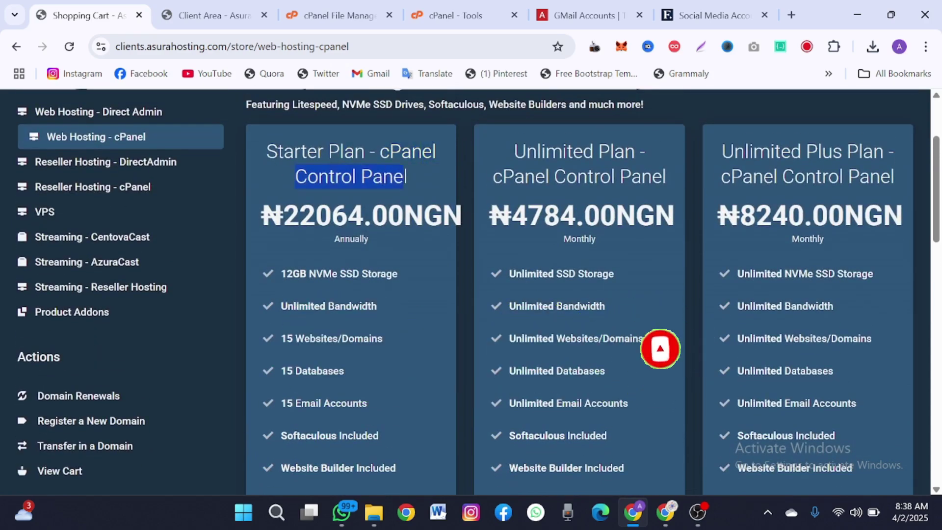
{"action": "scroll", "coordinate": [398, 179], "scroll_direction": "down", "scroll_amount": 8}
{"action": "scroll", "coordinate": [399, 179], "scroll_direction": "up", "scroll_amount": 8}
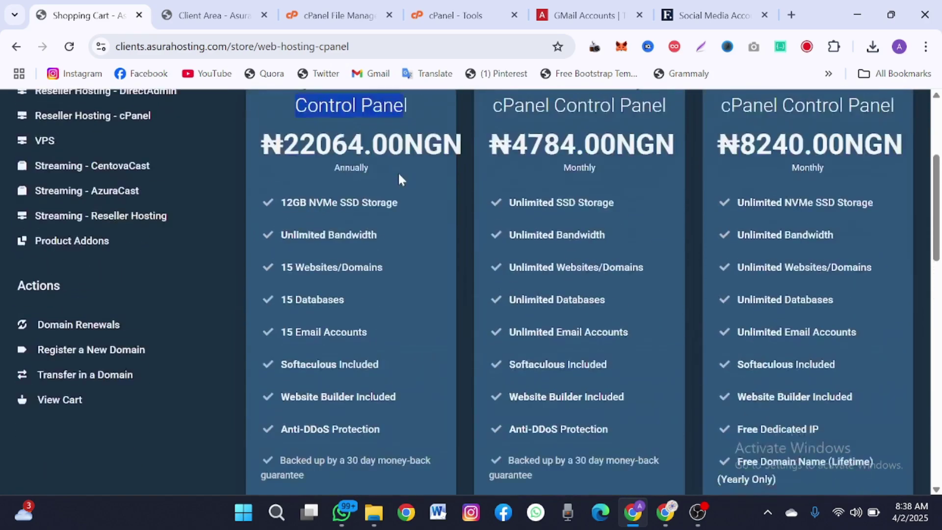
{"action": "left_click", "coordinate": [448, 11]}
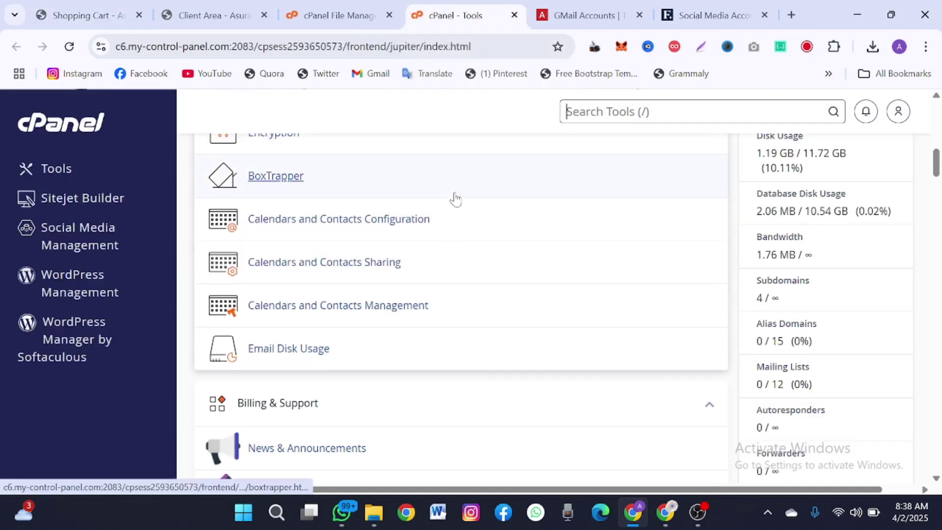
{"action": "scroll", "coordinate": [455, 199], "scroll_direction": "down", "scroll_amount": 1}
{"action": "scroll", "coordinate": [455, 199], "scroll_direction": "down", "scroll_amount": 1}
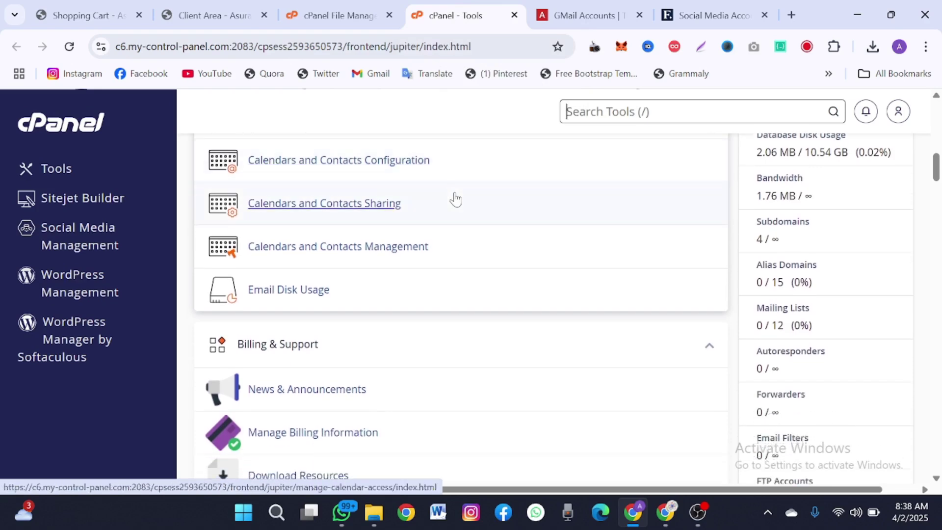
{"action": "left_click", "coordinate": [89, 16]}
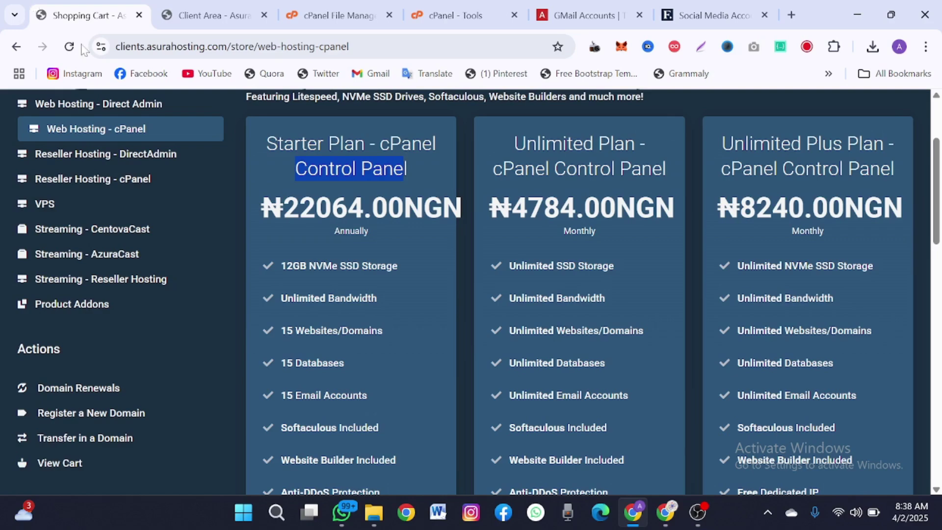
{"action": "scroll", "coordinate": [240, 206], "scroll_direction": "down", "scroll_amount": 1}
{"action": "scroll", "coordinate": [239, 198], "scroll_direction": "up", "scroll_amount": 2}
{"action": "scroll", "coordinate": [368, 358], "scroll_direction": "down", "scroll_amount": 5}
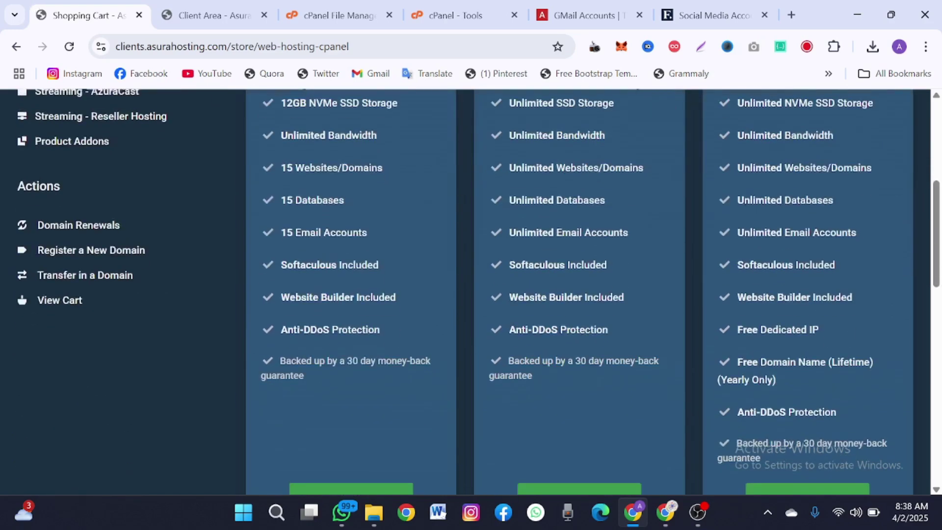
{"action": "scroll", "coordinate": [284, 445], "scroll_direction": "down", "scroll_amount": 3}
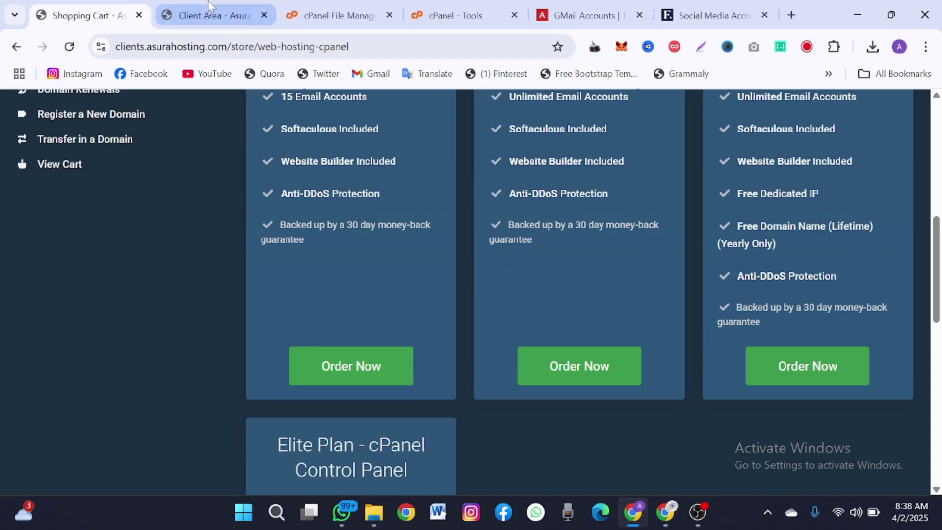
{"action": "left_click", "coordinate": [462, 6]}
- Search cPanel tools for 'file' and open File Manager from the results
{"action": "scroll", "coordinate": [427, 263], "scroll_direction": "down", "scroll_amount": 1}
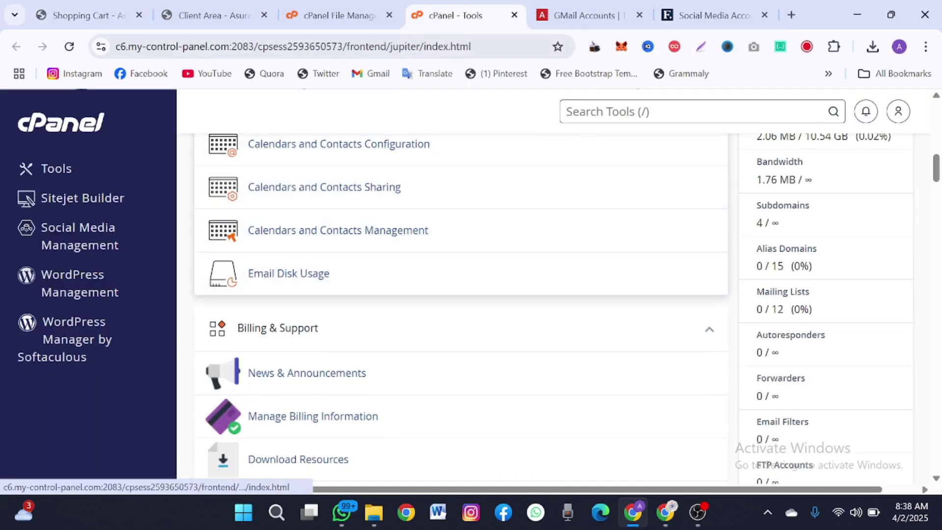
{"action": "type", "text": "/"}
{"action": "type", "text": "file"}
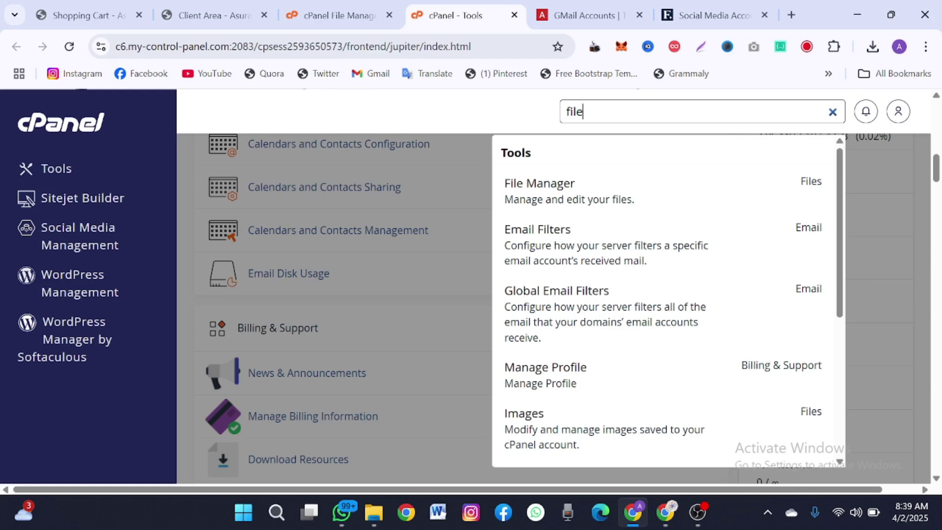
{"action": "left_click", "coordinate": [584, 15]}
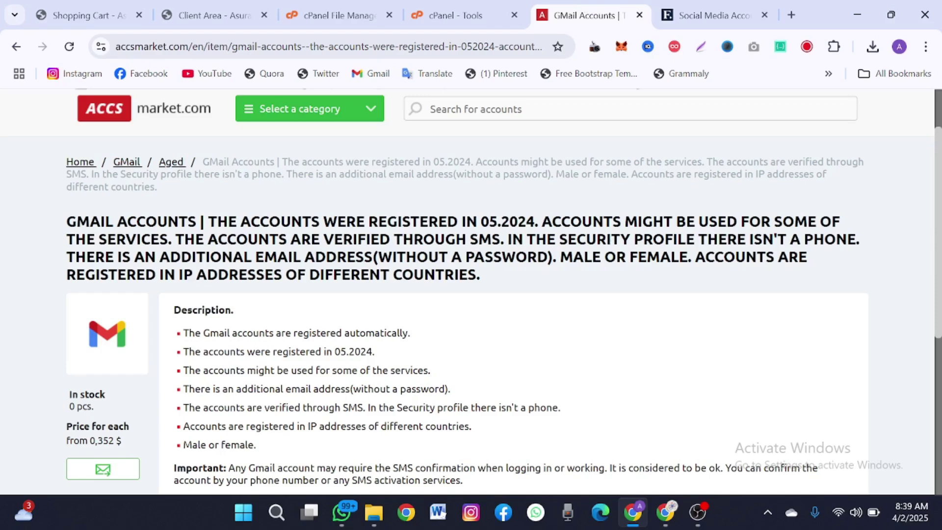
{"action": "scroll", "coordinate": [387, 330], "scroll_direction": "down", "scroll_amount": 3}
{"action": "scroll", "coordinate": [386, 329], "scroll_direction": "up", "scroll_amount": 4}
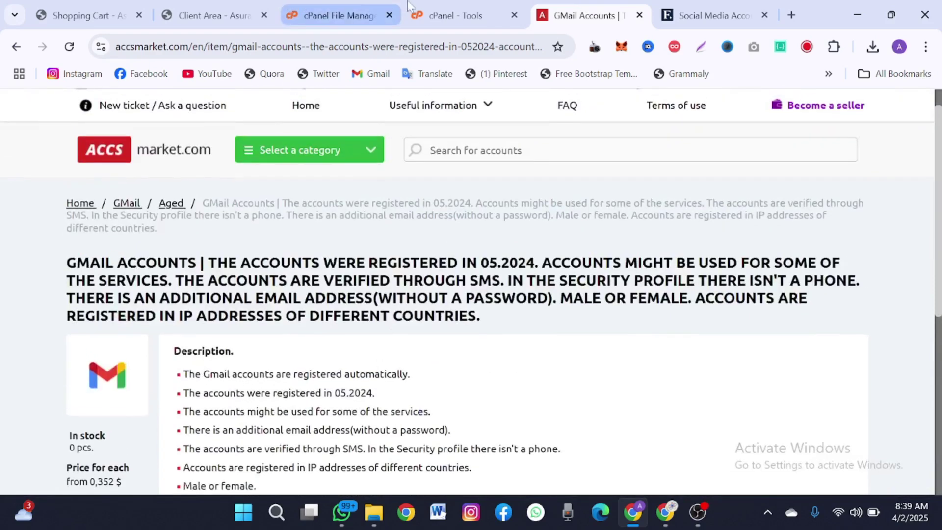
{"action": "mouse_move", "coordinate": [431, 8]}
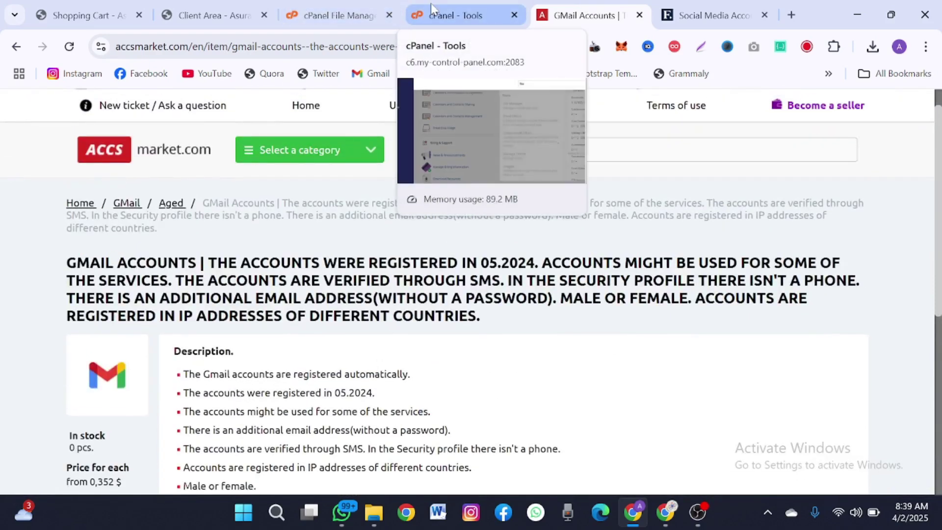
{"action": "left_click", "coordinate": [432, 10]}
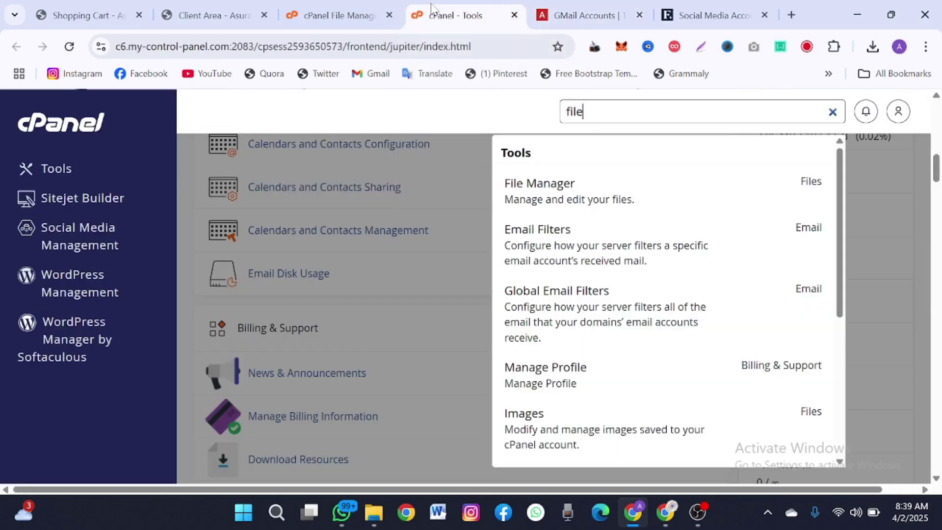
{"action": "left_click", "coordinate": [575, 208]}
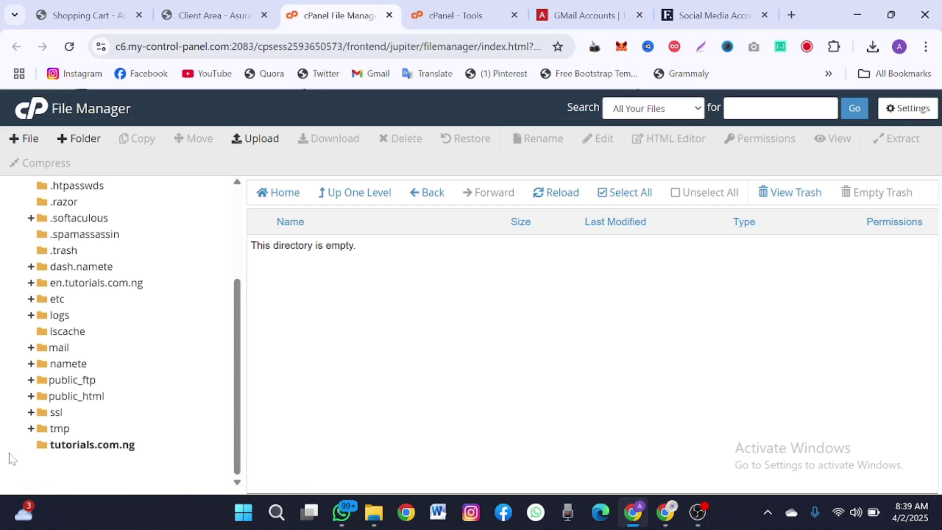
{"action": "left_click_drag", "start_coordinate": [10, 452], "coordinate": [147, 450]}
- Move from public_html to the empty tutorials.com.ng folder, open its Upload page, and bring up File Explorer
{"action": "left_click", "coordinate": [340, 375]}
{"action": "left_click", "coordinate": [81, 396]}
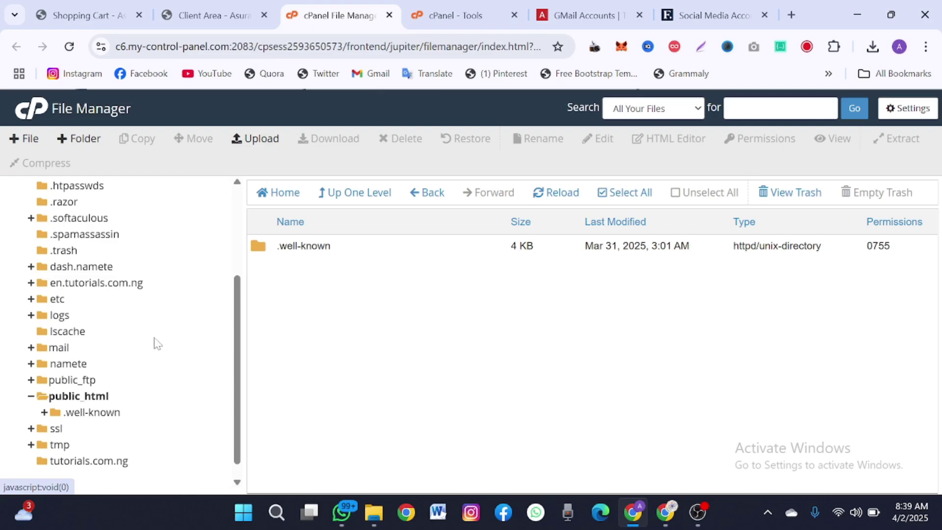
{"action": "scroll", "coordinate": [154, 342], "scroll_direction": "down", "scroll_amount": 1}
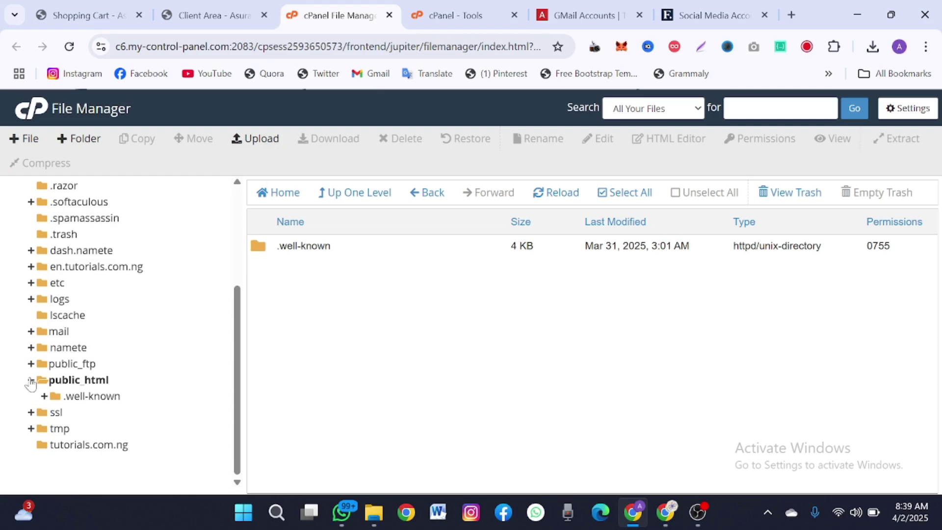
{"action": "left_click", "coordinate": [30, 381]}
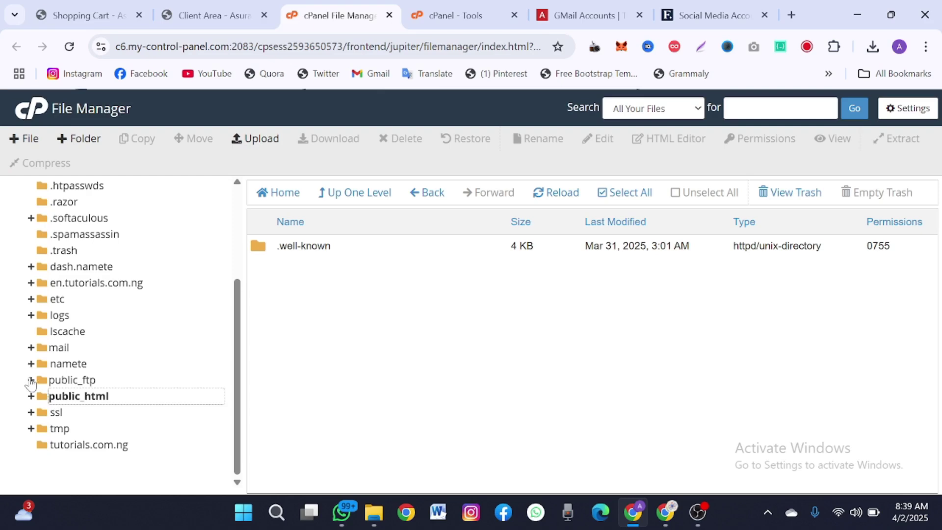
{"action": "left_click", "coordinate": [109, 447]}
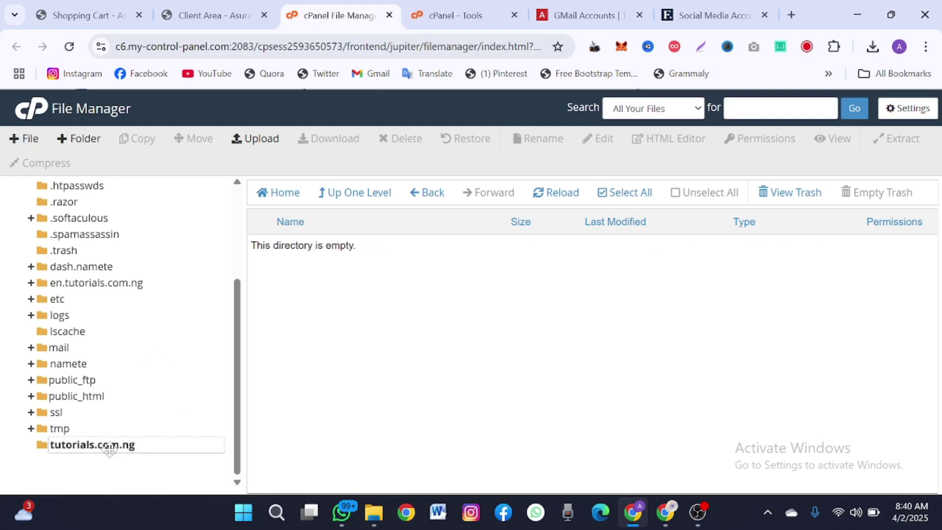
{"action": "left_click", "coordinate": [278, 138]}
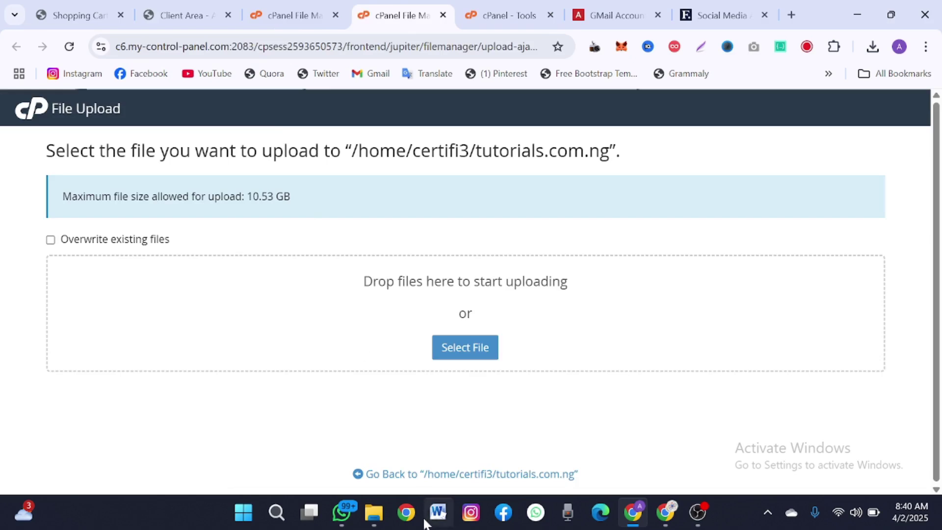
{"action": "left_click", "coordinate": [384, 520]}
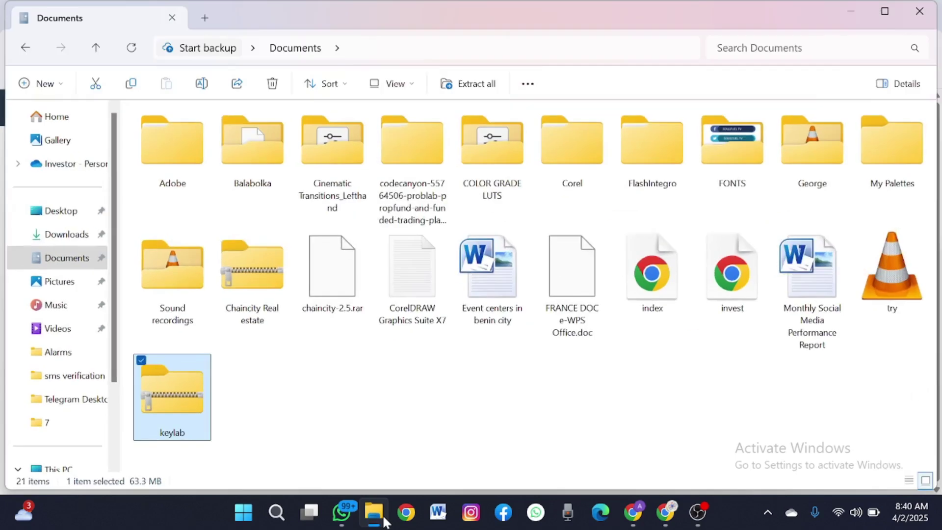
- Snap File Explorer and the browser side by side
{"action": "left_click", "coordinate": [884, 13]}
{"action": "left_click", "coordinate": [890, 12]}
{"action": "mouse_move", "coordinate": [887, 12]}
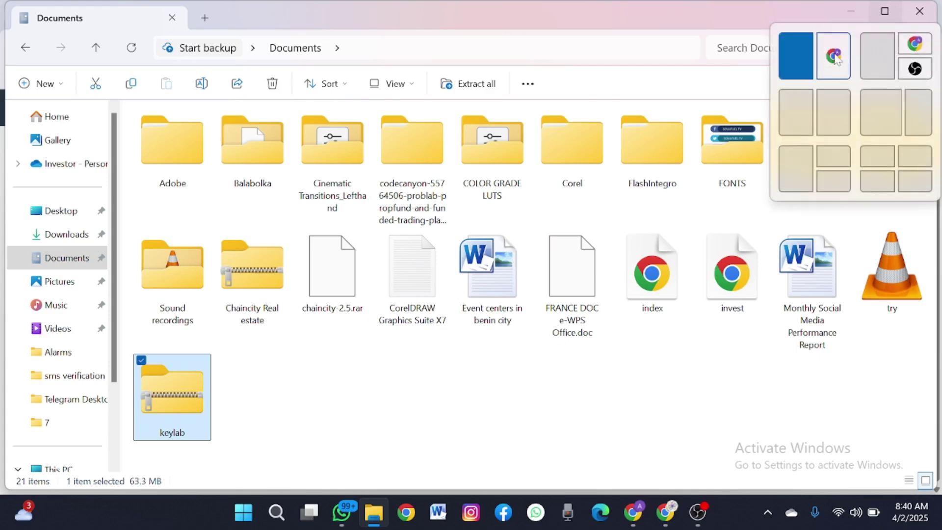
{"action": "left_click", "coordinate": [834, 57]}
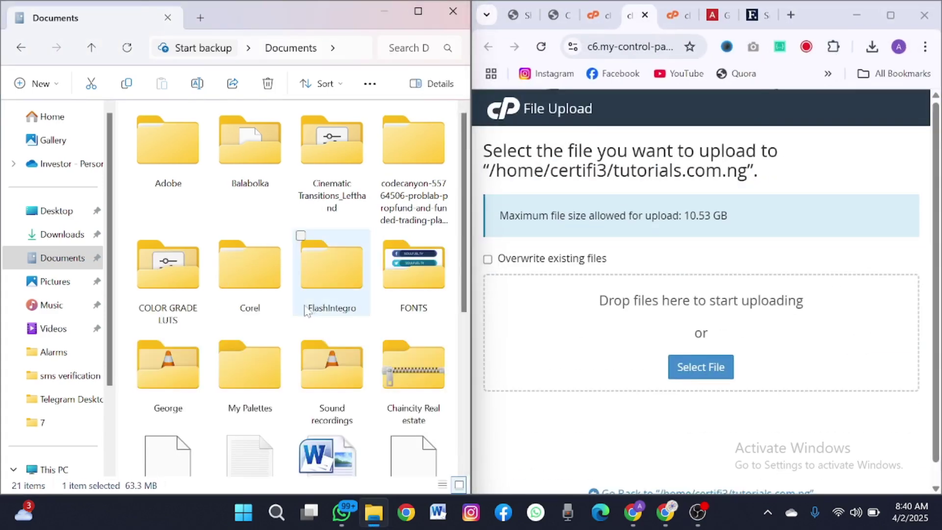
- Drag the keylab zip onto the File Upload drop zone for tutorials.com.ng
{"action": "scroll", "coordinate": [305, 310], "scroll_direction": "down", "scroll_amount": 5}
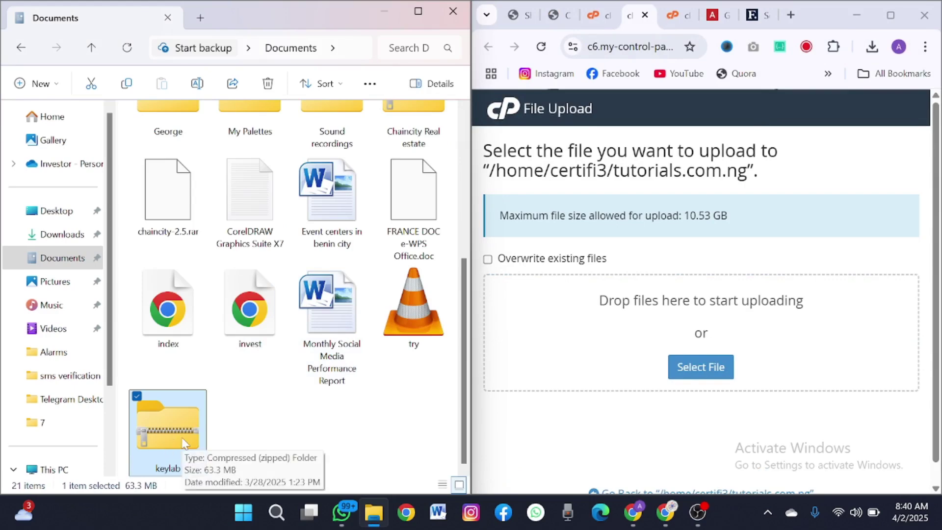
{"action": "left_click_drag", "start_coordinate": [184, 443], "coordinate": [689, 361]}
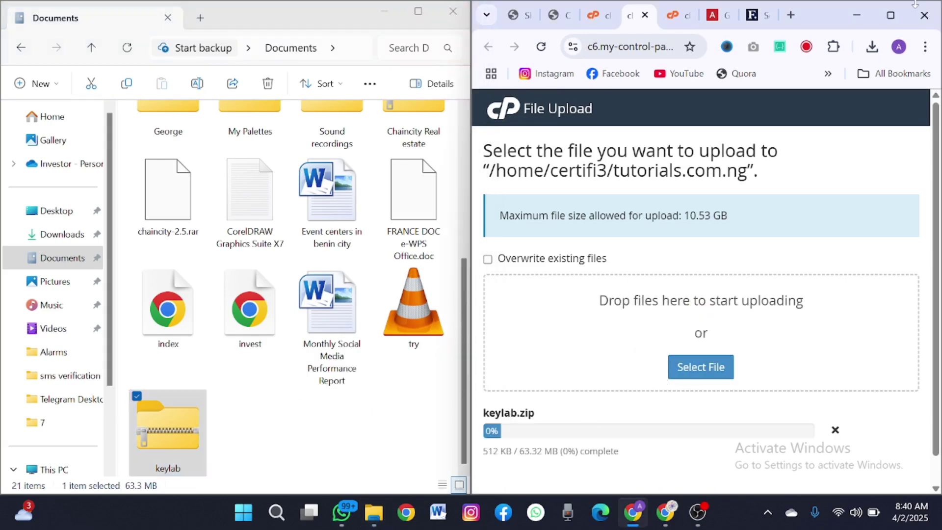
{"action": "left_click", "coordinate": [891, 15]}
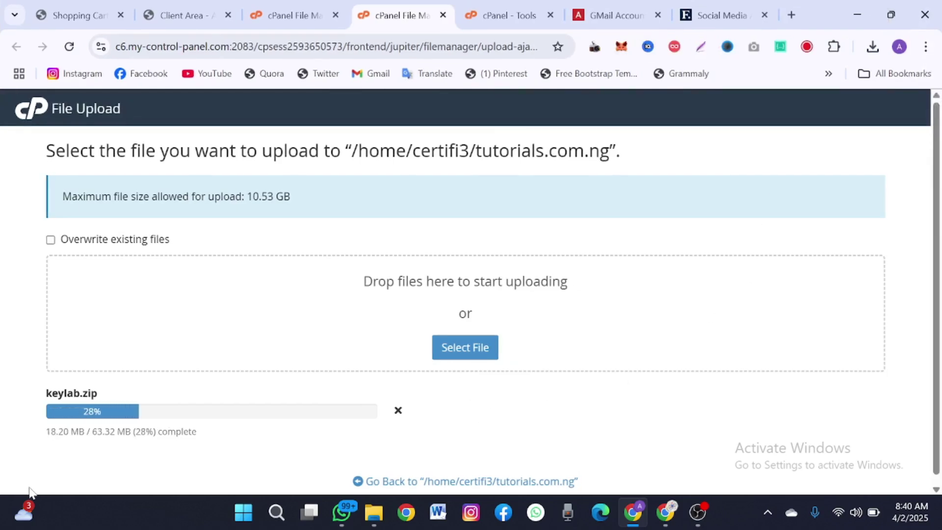
- Let the 63.32 MB keylab.zip upload complete, then go back to the File Manager listing
{"action": "left_click_drag", "start_coordinate": [99, 393], "coordinate": [44, 393]}
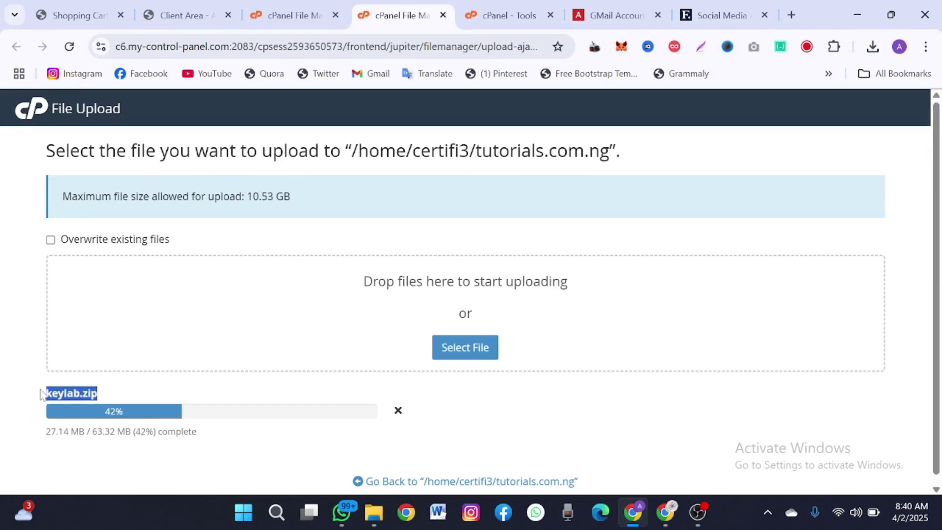
{"action": "left_click", "coordinate": [200, 401]}
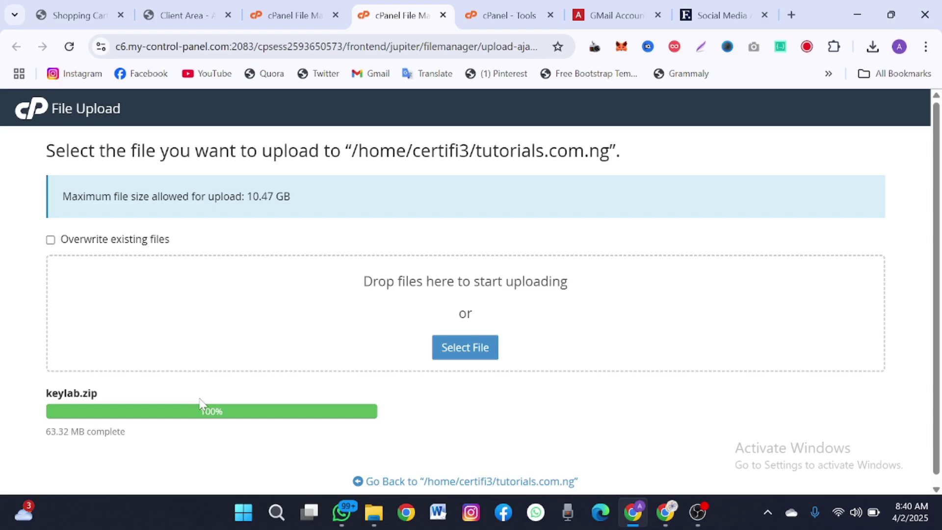
{"action": "left_click", "coordinate": [405, 482]}
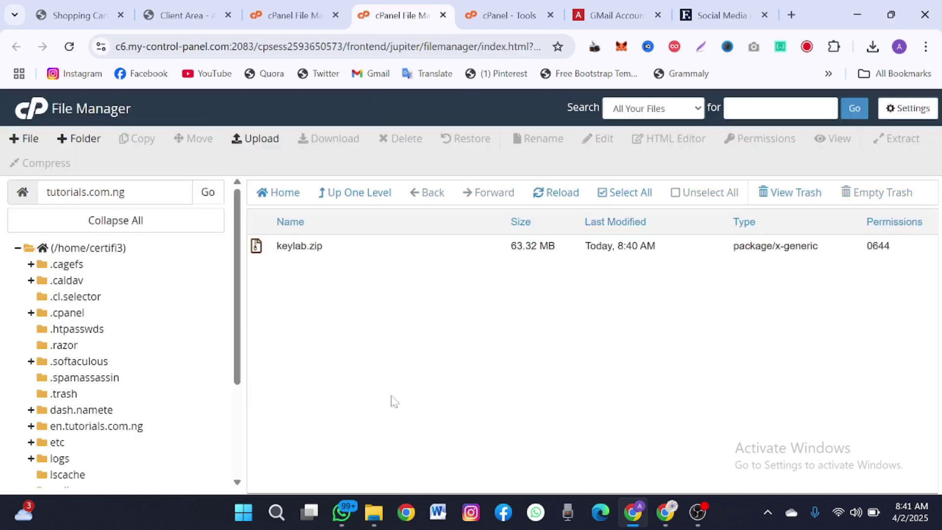
- Extract keylab.zip with the extraction path kept as /tutorials.com.ng
{"action": "left_click", "coordinate": [382, 245]}
{"action": "right_click", "coordinate": [381, 245]}
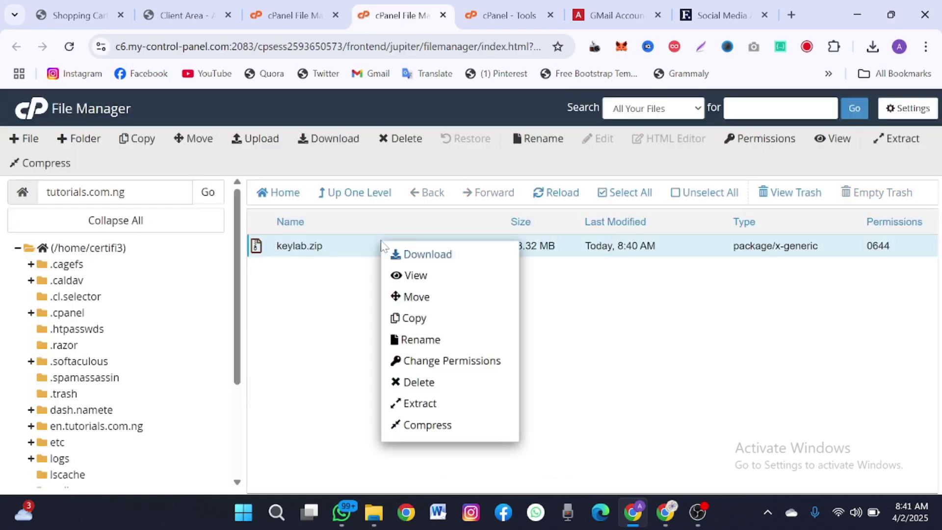
{"action": "left_click", "coordinate": [440, 404]}
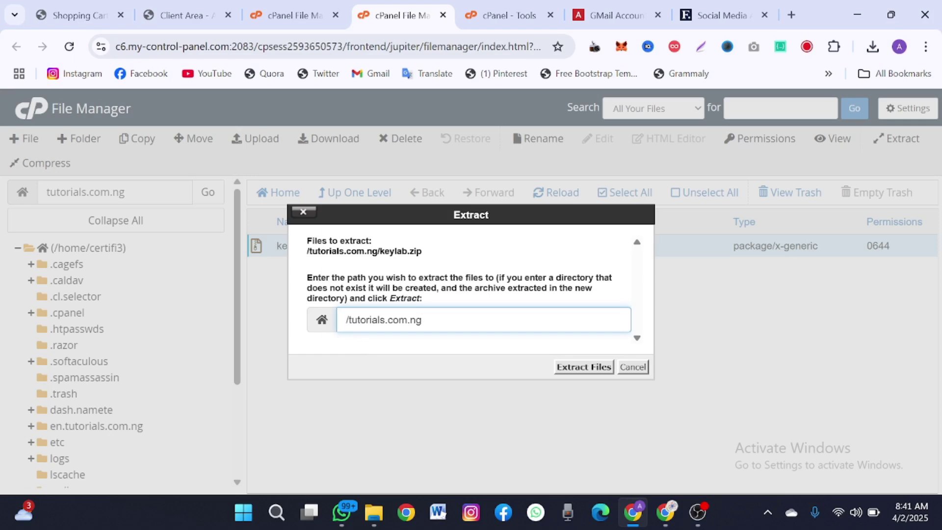
{"action": "left_click_drag", "start_coordinate": [345, 320], "coordinate": [422, 320]}
{"action": "key", "text": "ctrl+c"}
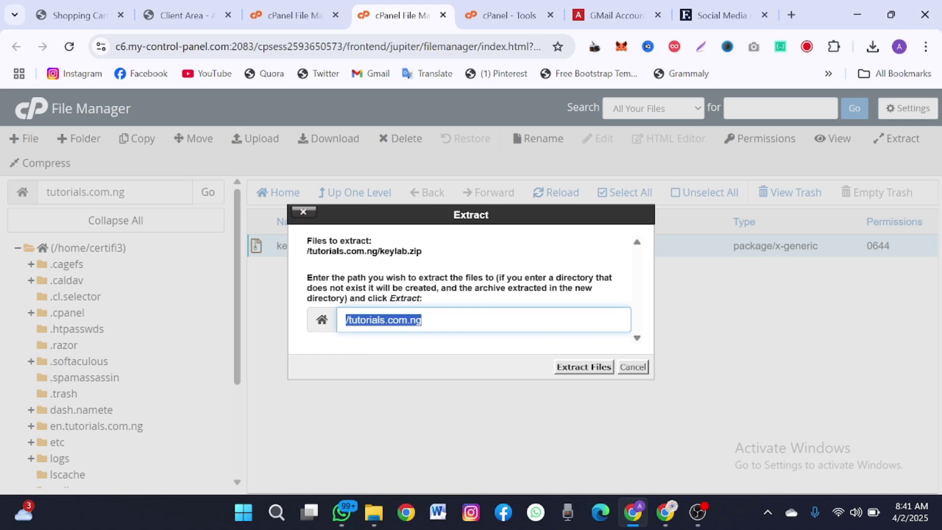
{"action": "key", "text": "BackSpace"}
{"action": "type", "text": "pub"}
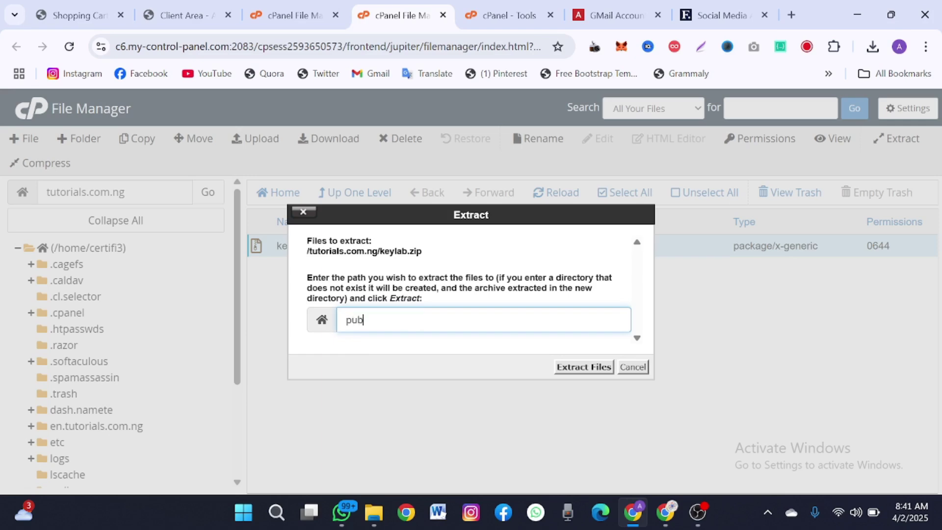
{"action": "type", "text": "lic_html"}
{"action": "key", "text": "ctrl+a"}
{"action": "key", "text": "ctrl+v"}
{"action": "left_click", "coordinate": [606, 368]}
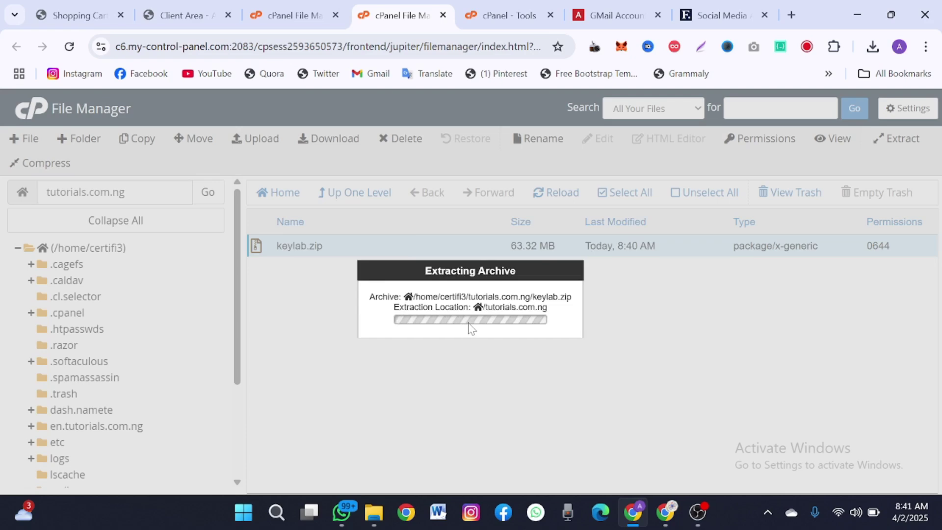
- Search cPanel tools for 'dat' and open the Database Wizard in a new tab
{"action": "left_click", "coordinate": [503, 6]}
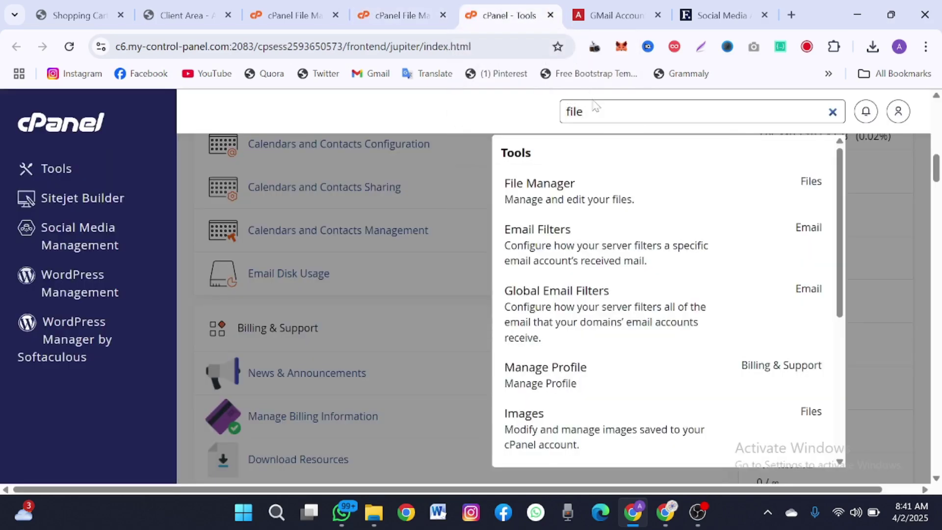
{"action": "left_click", "coordinate": [595, 106]}
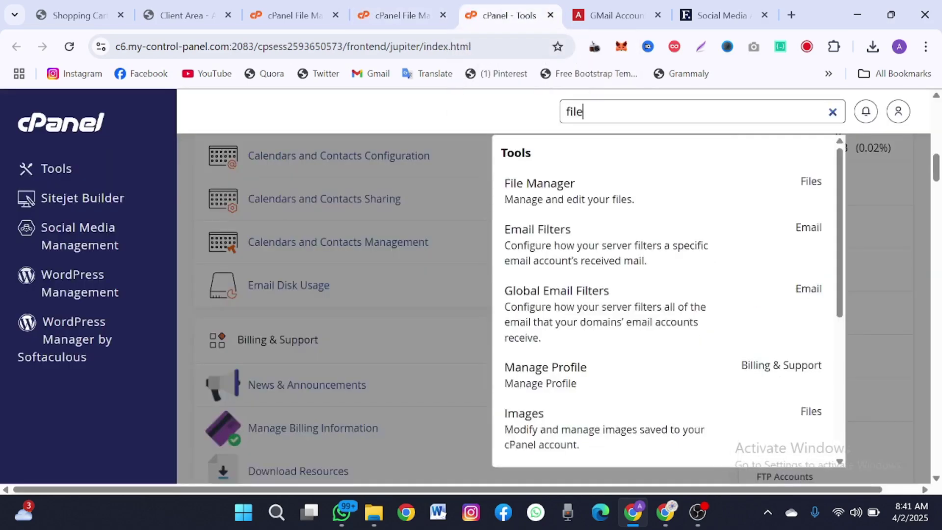
{"action": "key", "text": "ctrl+a"}
{"action": "type", "text": "dat"}
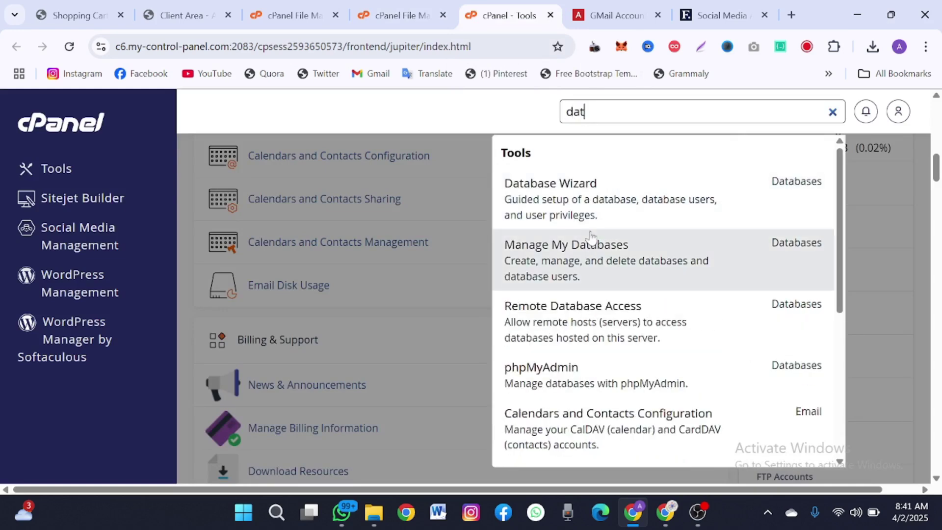
{"action": "right_click", "coordinate": [573, 210]}
{"action": "left_click", "coordinate": [593, 222]}
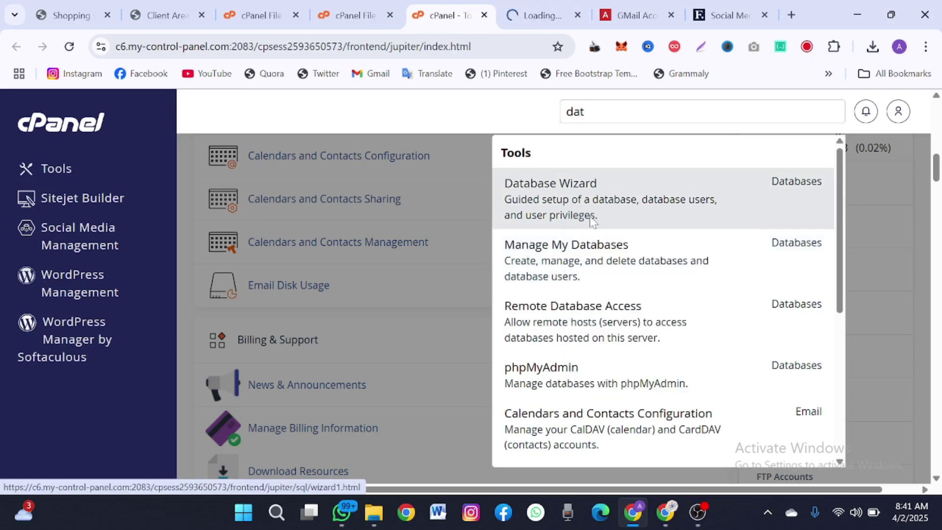
- Enter tsd as the new database name and proceed to the next step
{"action": "left_click", "coordinate": [505, 6]}
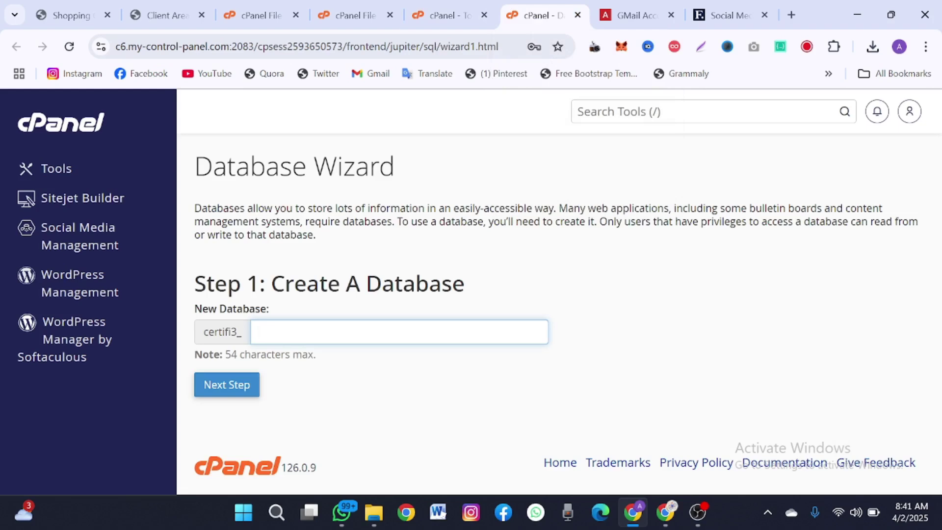
{"action": "type", "text": "tsd"}
{"action": "key", "text": "ctrl+a"}
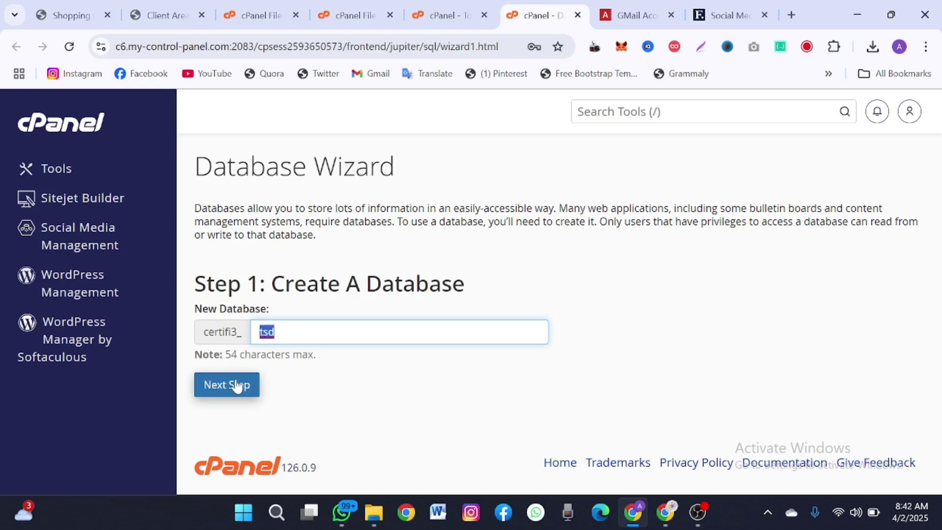
{"action": "left_click", "coordinate": [236, 387]}
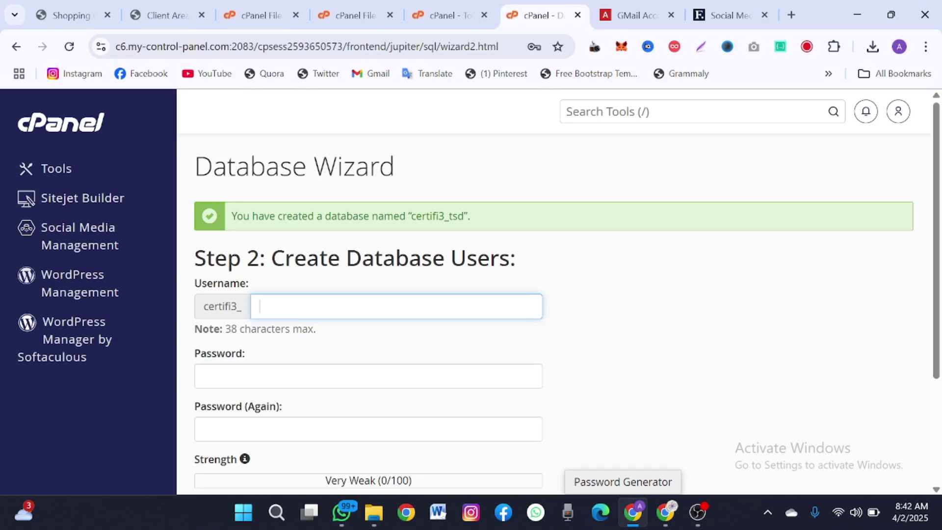
- Create database user tsd with the pasted strong password and save it in the browser
{"action": "type", "text": "tsd"}
{"action": "left_click_drag", "start_coordinate": [464, 217], "coordinate": [411, 216]}
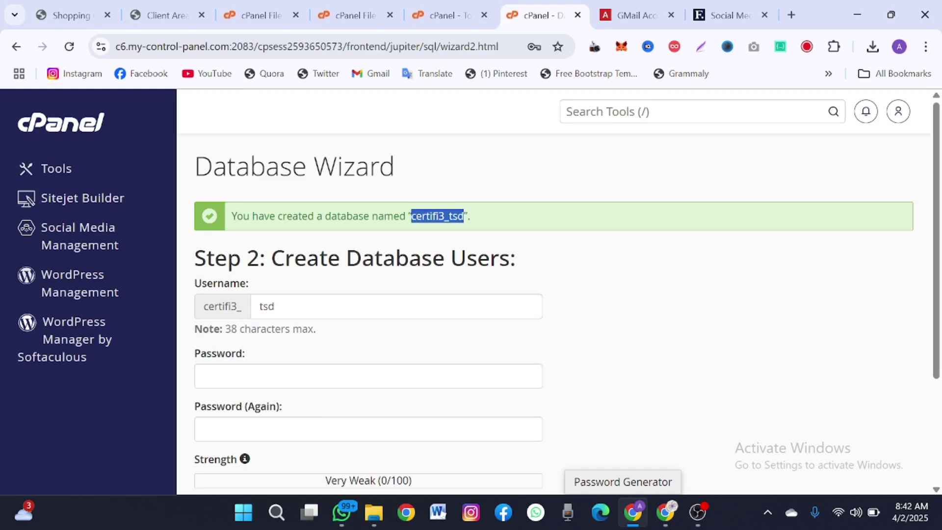
{"action": "left_click", "coordinate": [353, 376]}
{"action": "key", "text": "ctrl+v"}
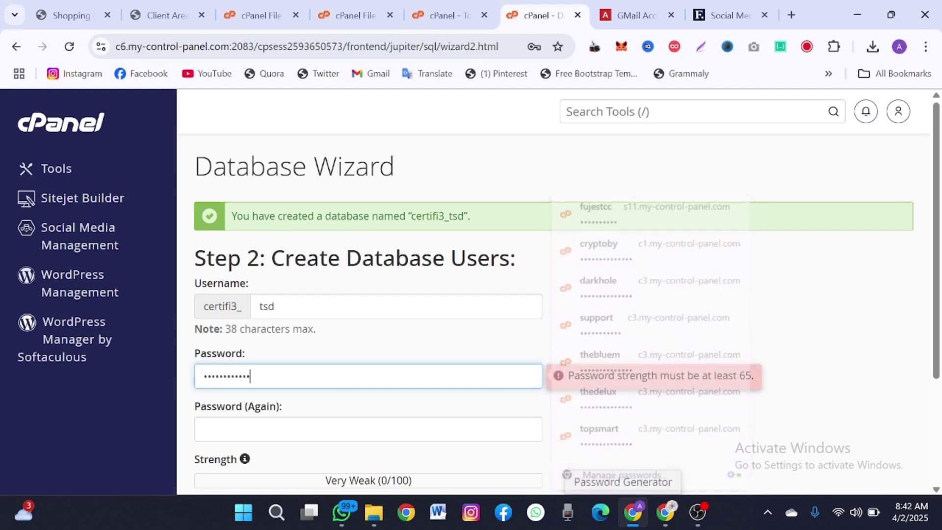
{"action": "scroll", "coordinate": [564, 295], "scroll_direction": "down", "scroll_amount": 1}
{"action": "left_click", "coordinate": [344, 340]}
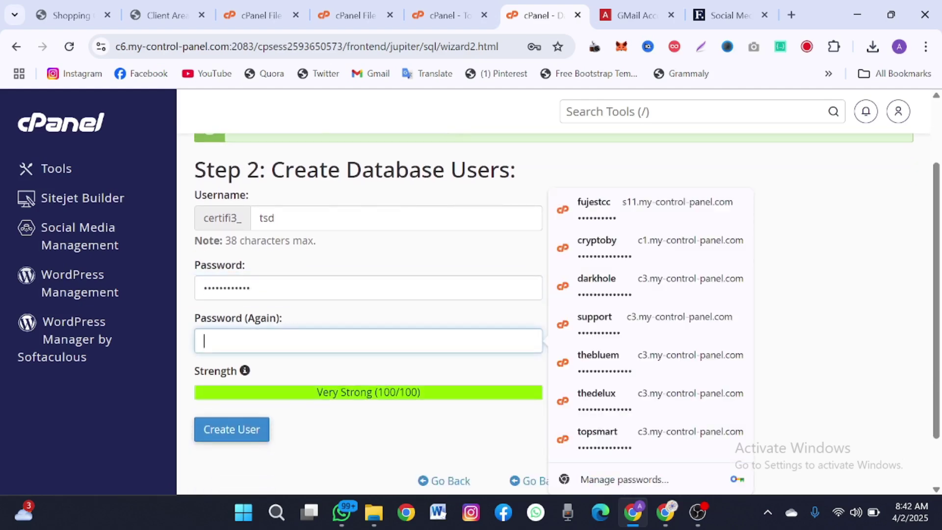
{"action": "key", "text": "ctrl+v"}
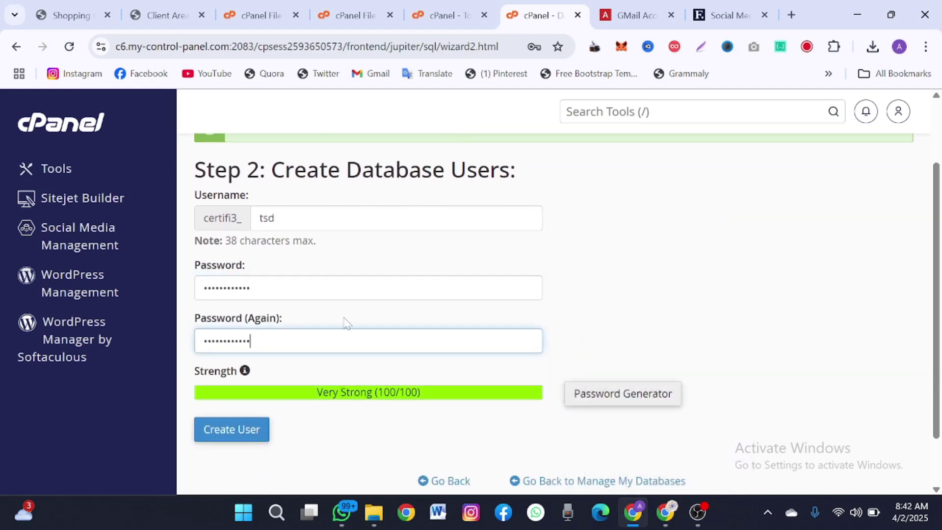
{"action": "left_click", "coordinate": [345, 322]}
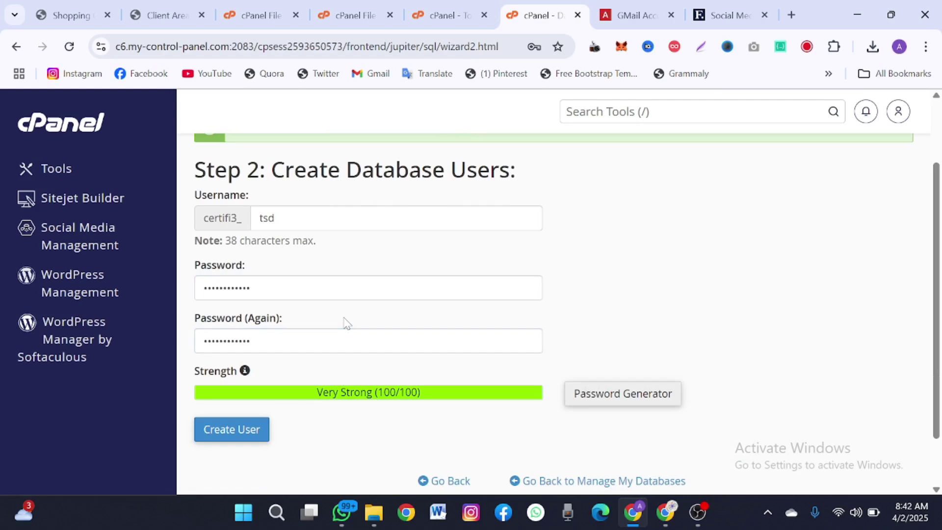
{"action": "left_click", "coordinate": [232, 431]}
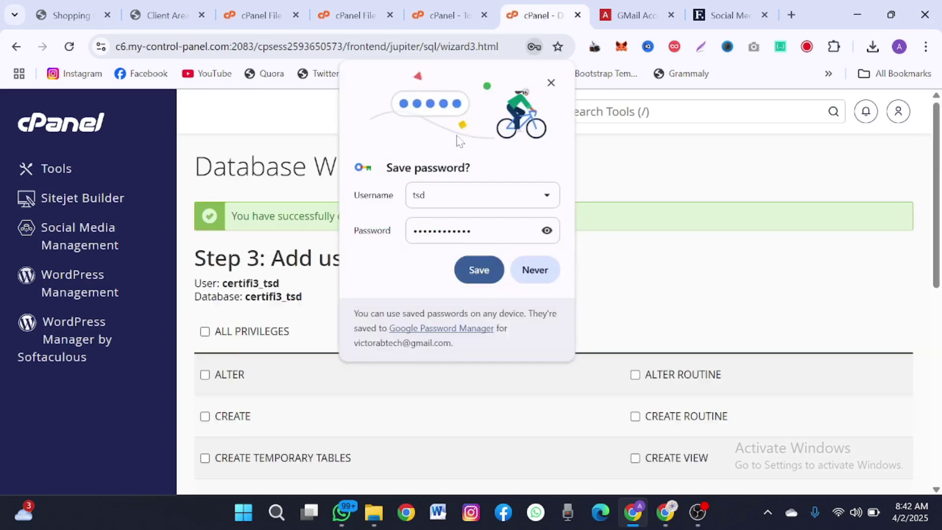
{"action": "left_click", "coordinate": [479, 270]}
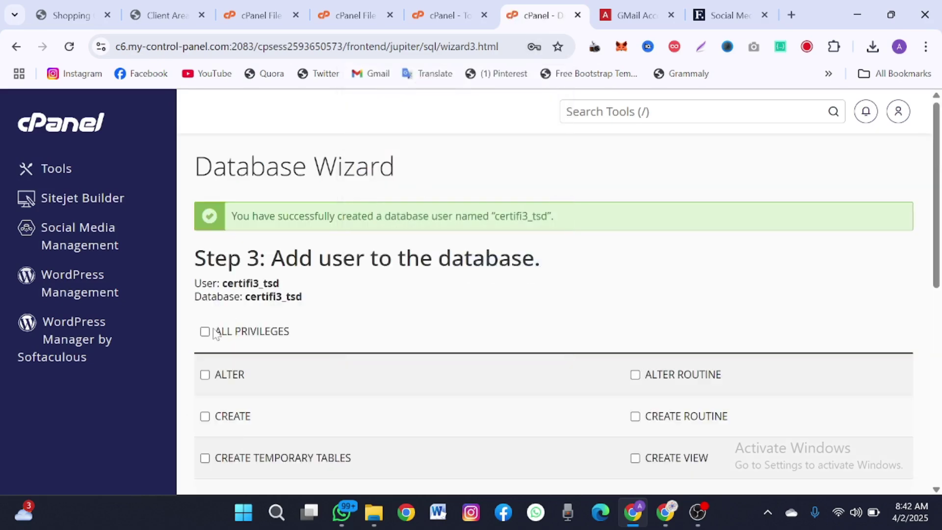
- Grant the user ALL PRIVILEGES on certifi3_tsd and apply the changes
{"action": "left_click", "coordinate": [208, 333]}
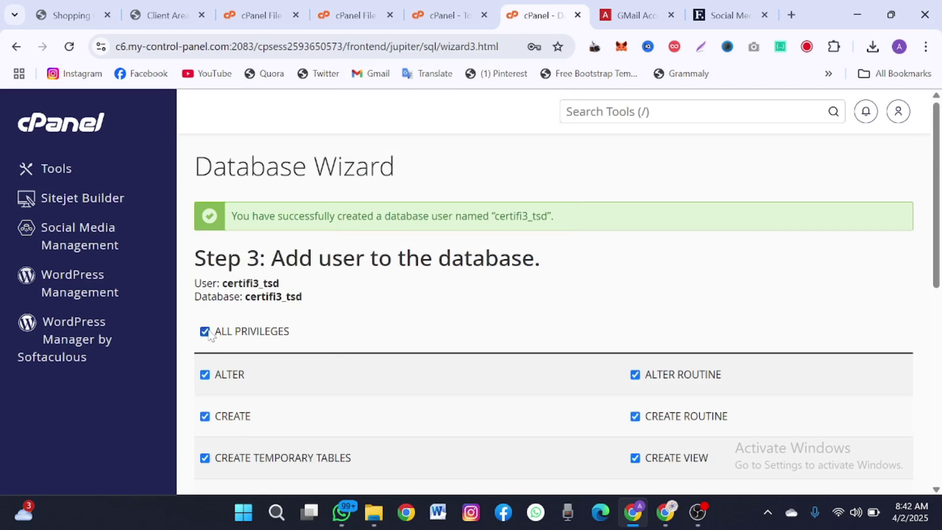
{"action": "scroll", "coordinate": [210, 335], "scroll_direction": "down", "scroll_amount": 7}
{"action": "left_click", "coordinate": [222, 336]}
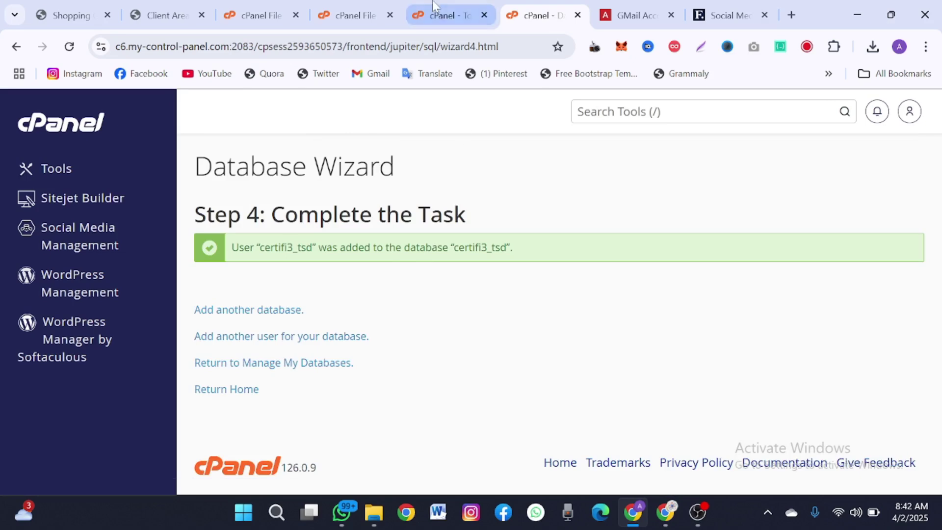
- Dismiss the extraction results and open the keylabs/Files folder
{"action": "left_click", "coordinate": [353, 2]}
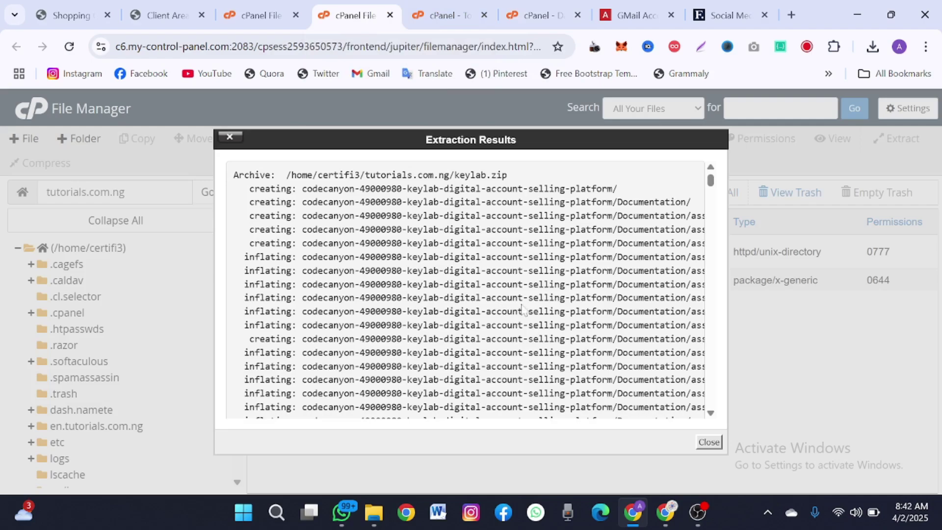
{"action": "scroll", "coordinate": [525, 309], "scroll_direction": "down", "scroll_amount": 5}
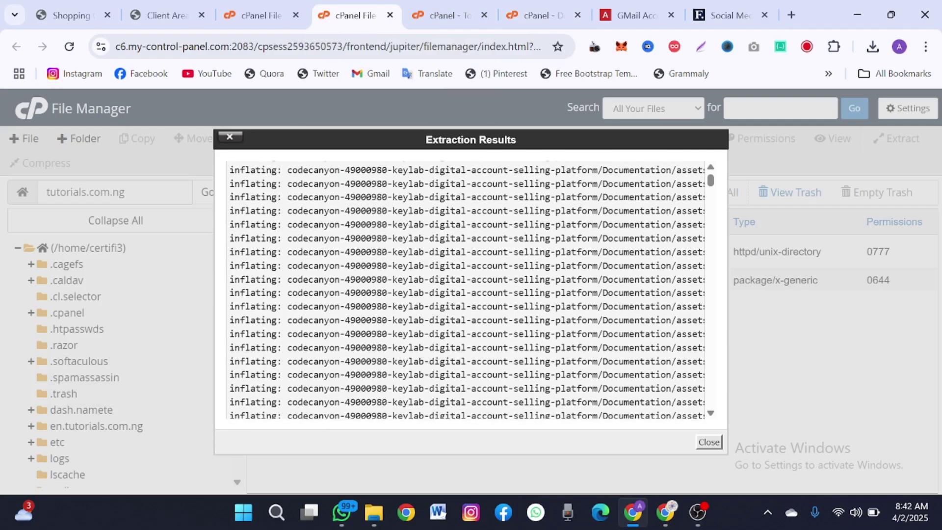
{"action": "scroll", "coordinate": [531, 310], "scroll_direction": "up", "scroll_amount": 5}
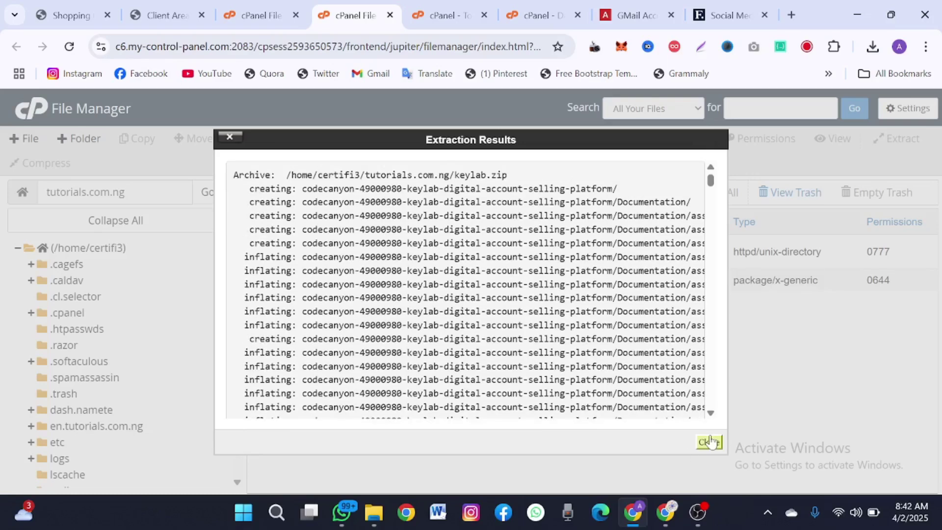
{"action": "left_click", "coordinate": [710, 442]}
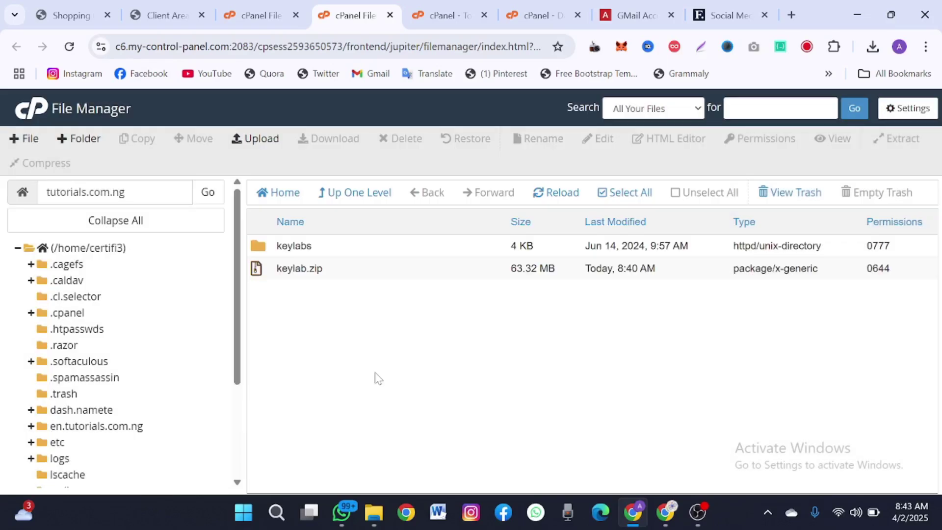
{"action": "double_click", "coordinate": [327, 250]}
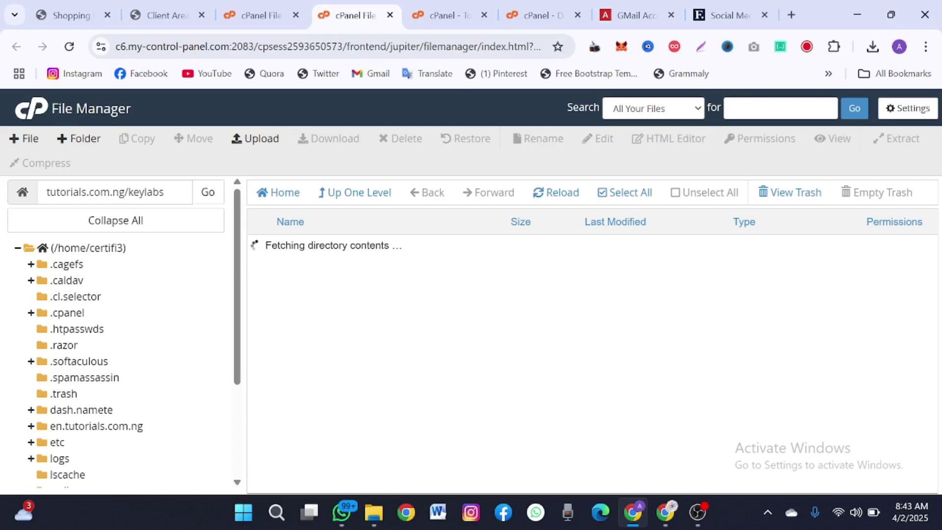
{"action": "double_click", "coordinate": [338, 268]}
- Select all files and folders and move them to /tutorials.com.ng
{"action": "left_click", "coordinate": [602, 193]}
{"action": "right_click", "coordinate": [363, 317]}
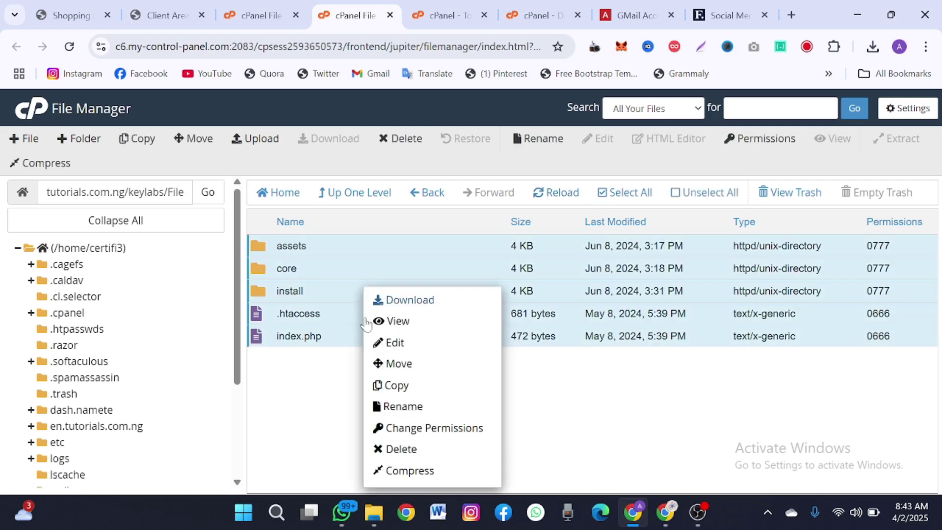
{"action": "left_click", "coordinate": [403, 363]}
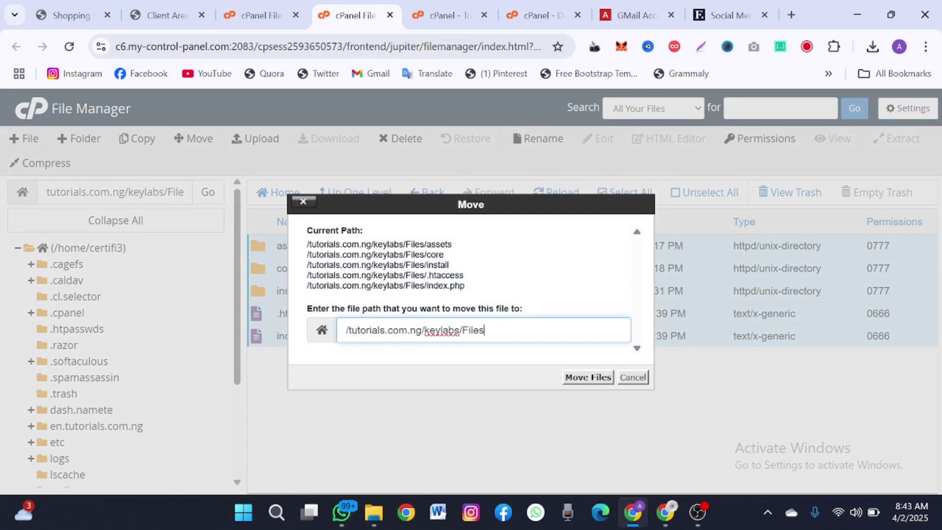
{"action": "left_click_drag", "start_coordinate": [485, 329], "coordinate": [422, 330]}
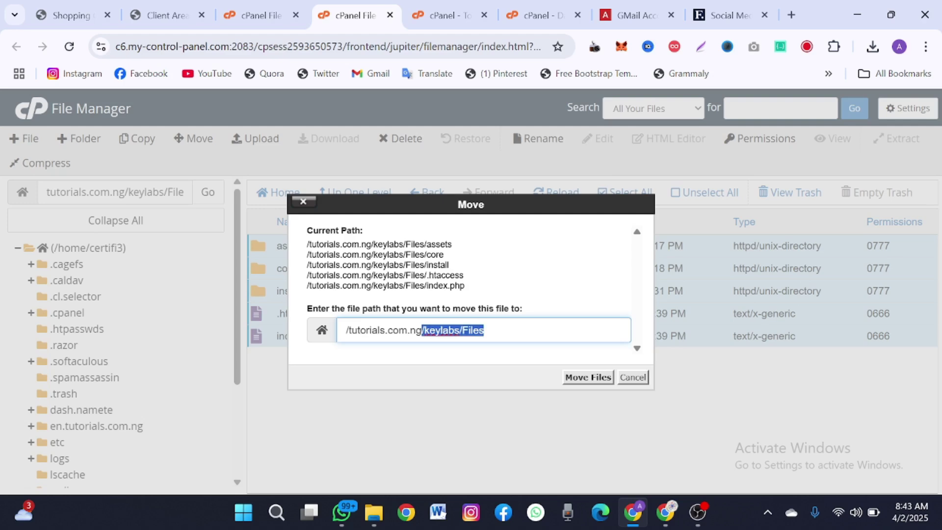
{"action": "key", "text": "BackSpace"}
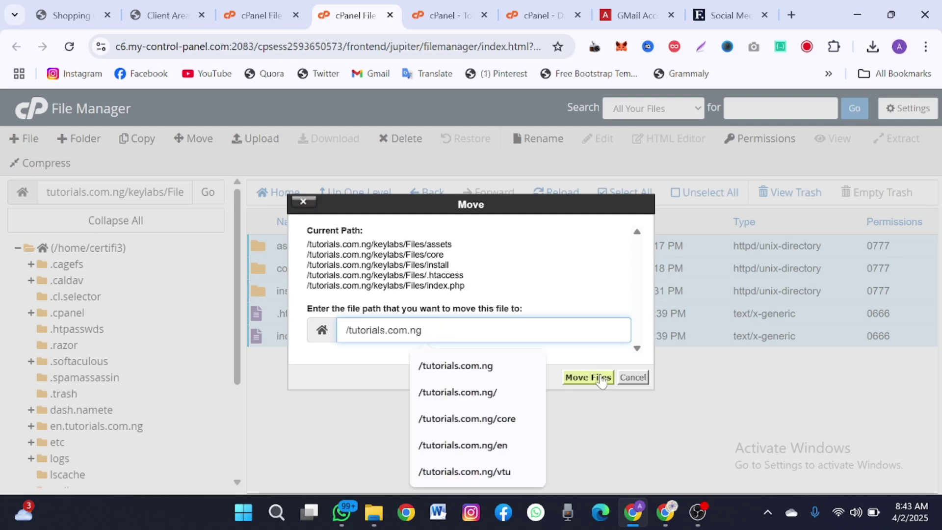
{"action": "left_click", "coordinate": [599, 378]}
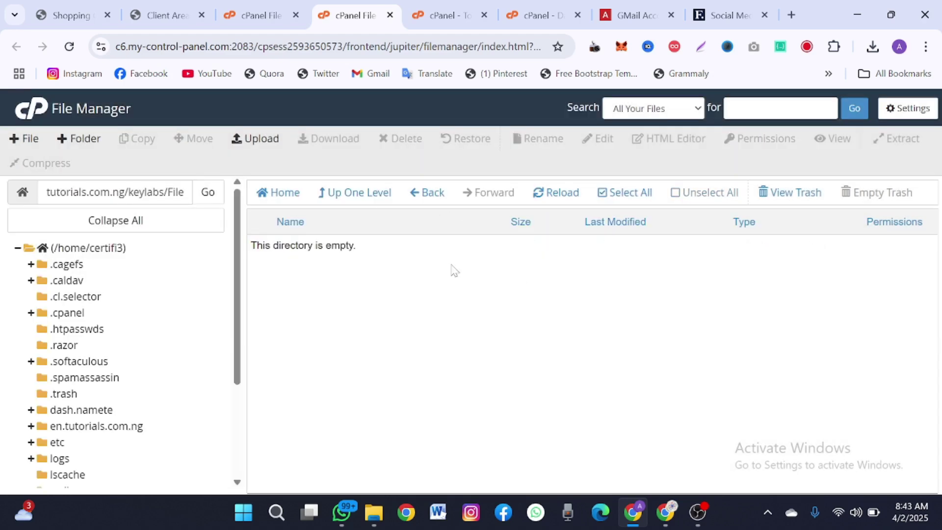
- Navigate back to the tutorials.com.ng folder and select its path text
{"action": "left_click", "coordinate": [352, 190]}
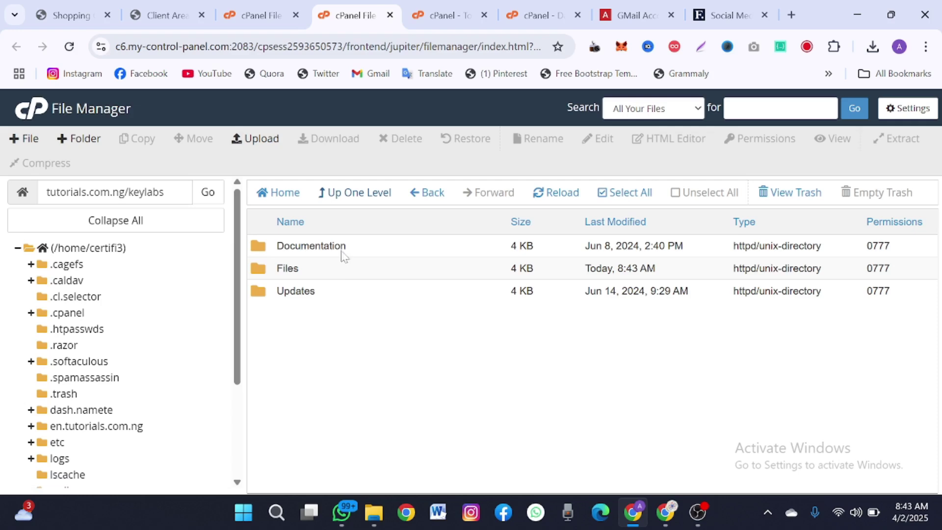
{"action": "left_click", "coordinate": [337, 199]}
{"action": "left_click", "coordinate": [337, 199]}
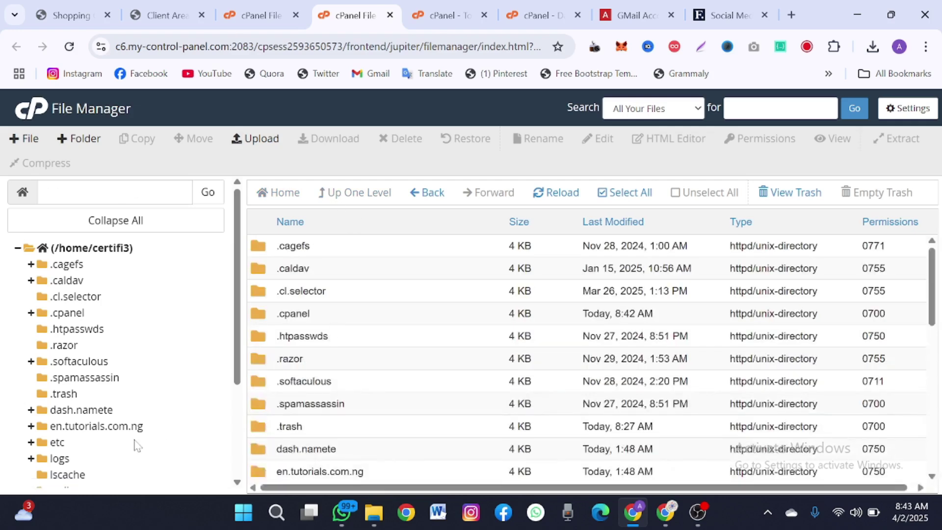
{"action": "scroll", "coordinate": [122, 441], "scroll_direction": "down", "scroll_amount": 3}
{"action": "left_click", "coordinate": [117, 446]}
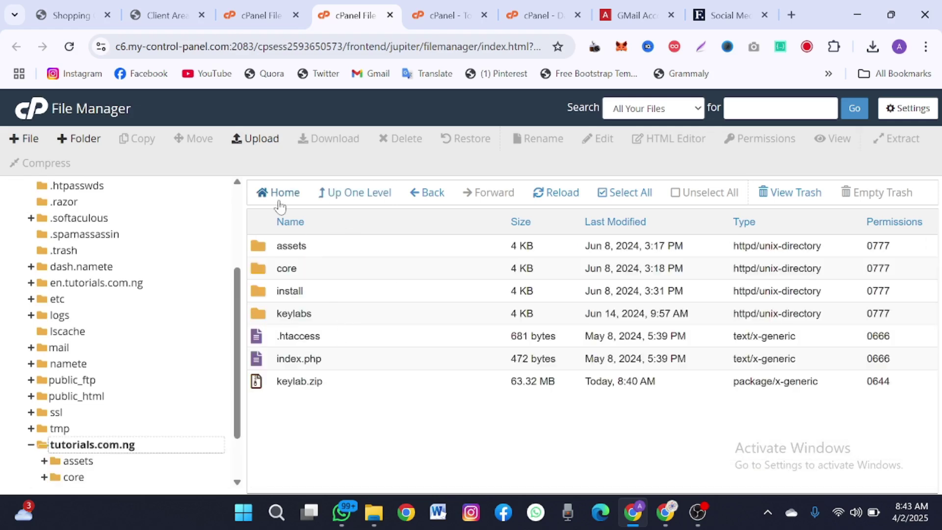
{"action": "scroll", "coordinate": [197, 326], "scroll_direction": "up", "scroll_amount": 3}
{"action": "left_click_drag", "start_coordinate": [125, 191], "coordinate": [46, 192]}
{"action": "key", "text": "ctrl+c"}
- Load tutorials.com.ng in a new tab, which shows 'Sorry! Internal server error'
{"action": "left_click", "coordinate": [789, 13]}
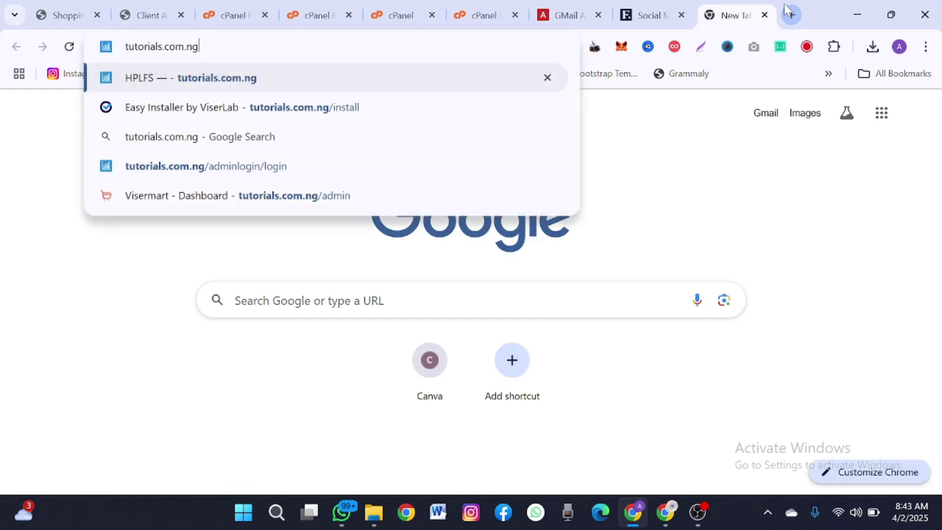
{"action": "key", "text": "ctrl+v"}
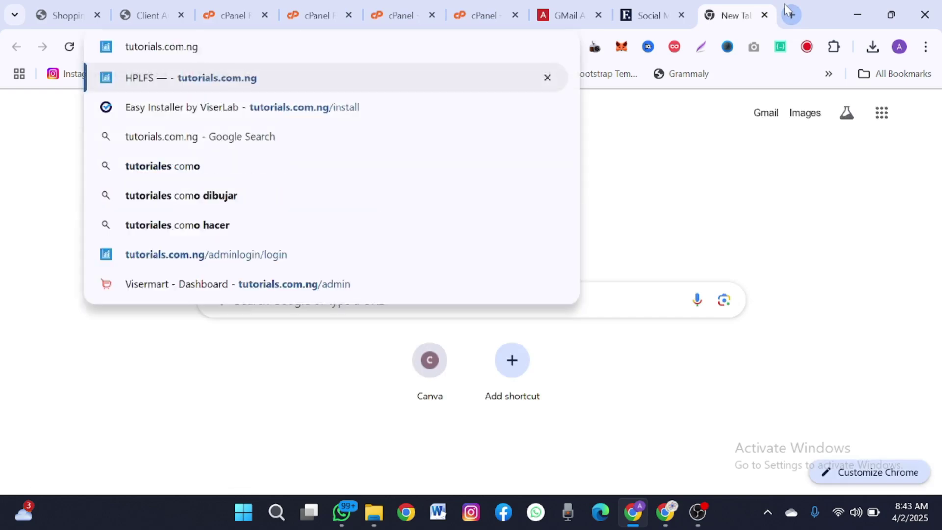
{"action": "key", "text": "Return"}
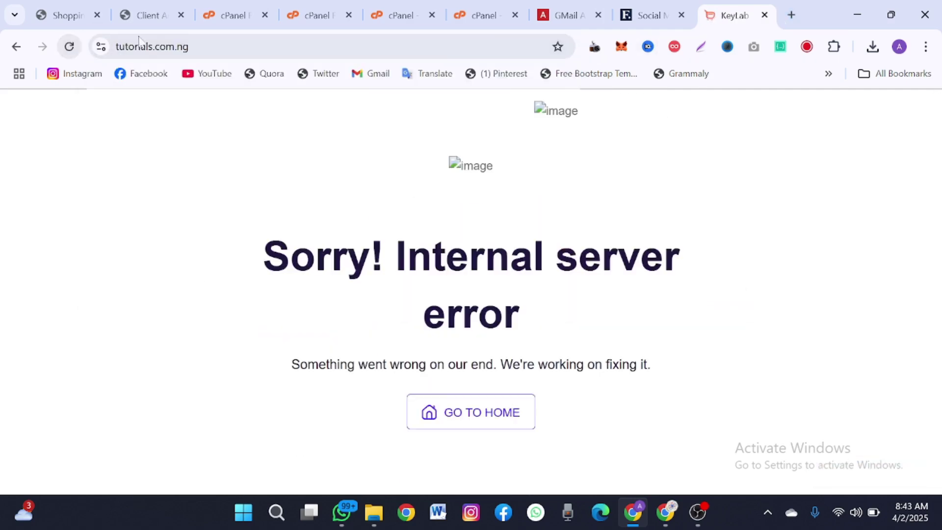
{"action": "key", "text": "ctrl+l"}
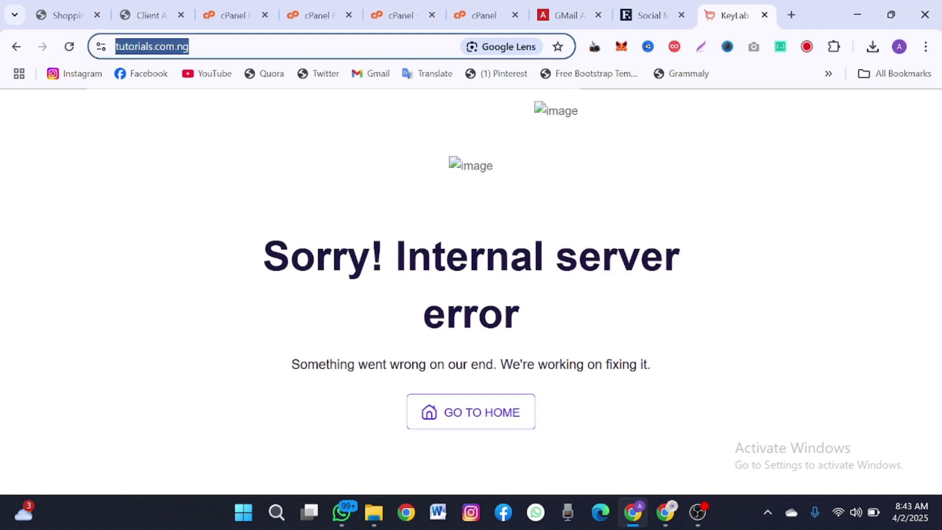
- Try tutorials.com.ng/install/, then reload the bare site root showing the error
{"action": "key", "text": "End"}
{"action": "type", "text": "/"}
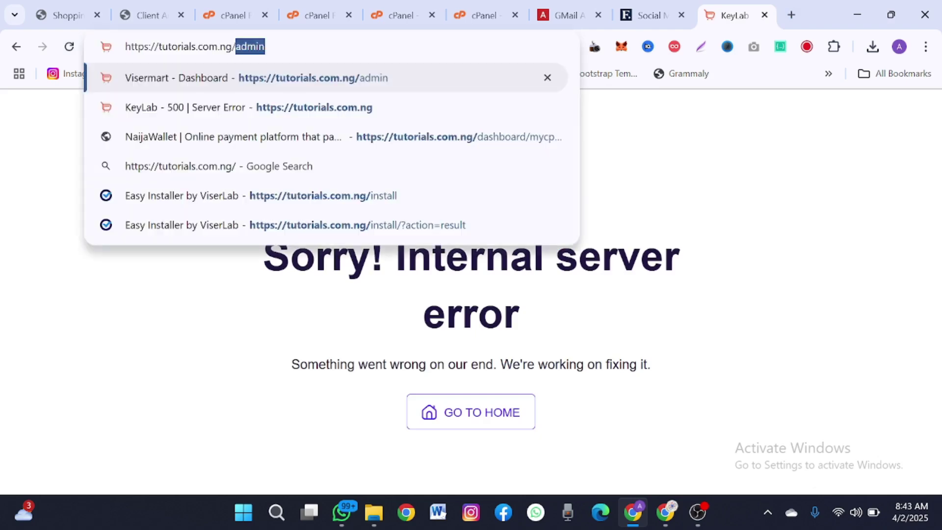
{"action": "type", "text": "install/"}
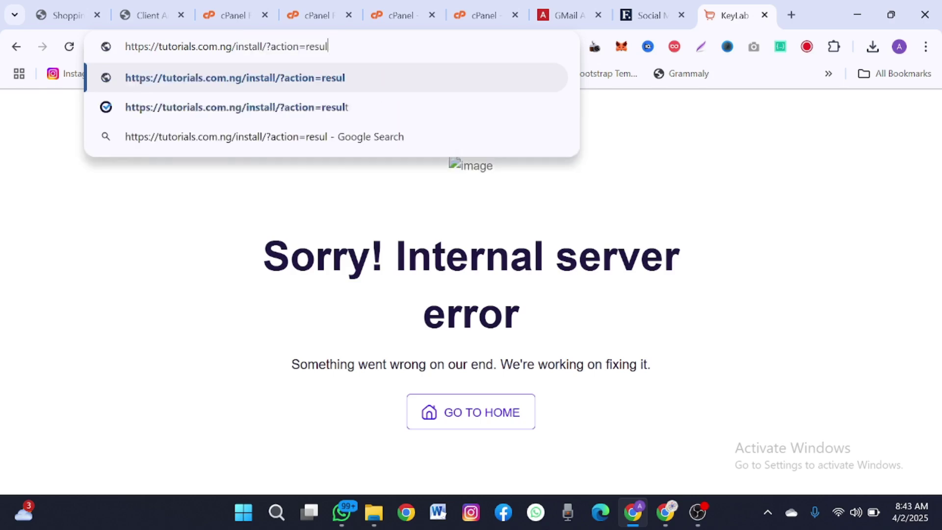
{"action": "key", "text": "Return"}
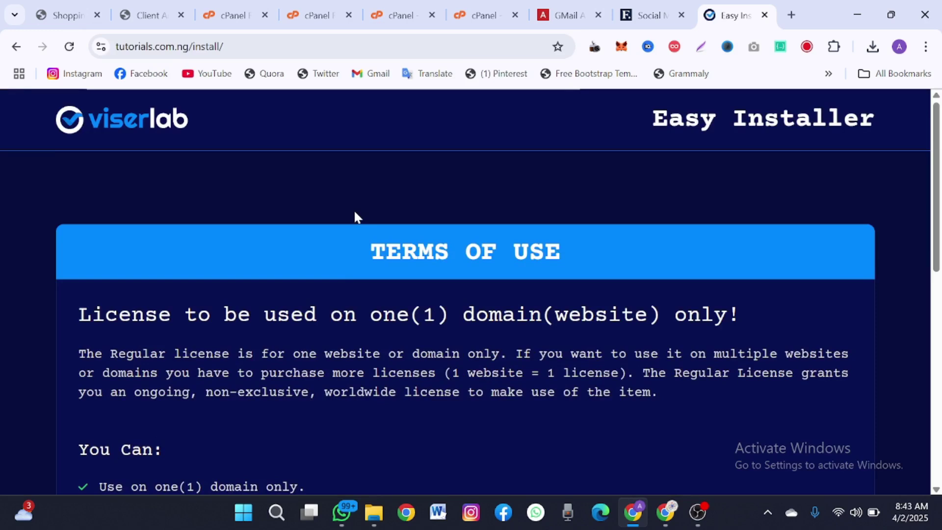
{"action": "scroll", "coordinate": [355, 212], "scroll_direction": "down", "scroll_amount": 3}
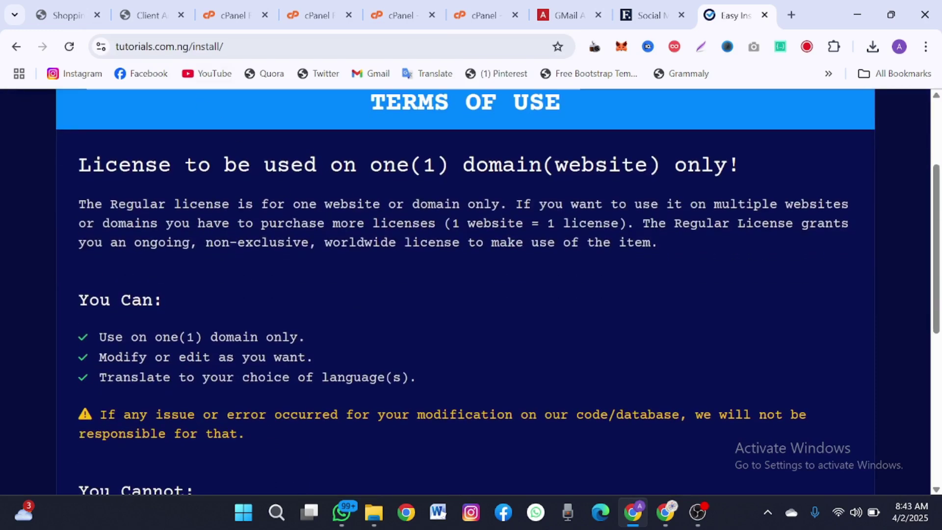
{"action": "double_click", "coordinate": [251, 49]}
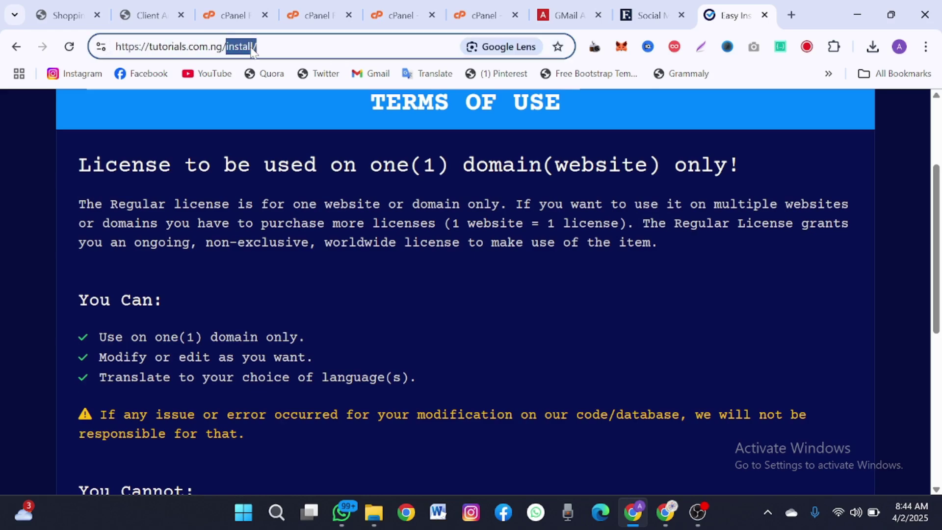
{"action": "key", "text": "BackSpace"}
{"action": "key", "text": "Return"}
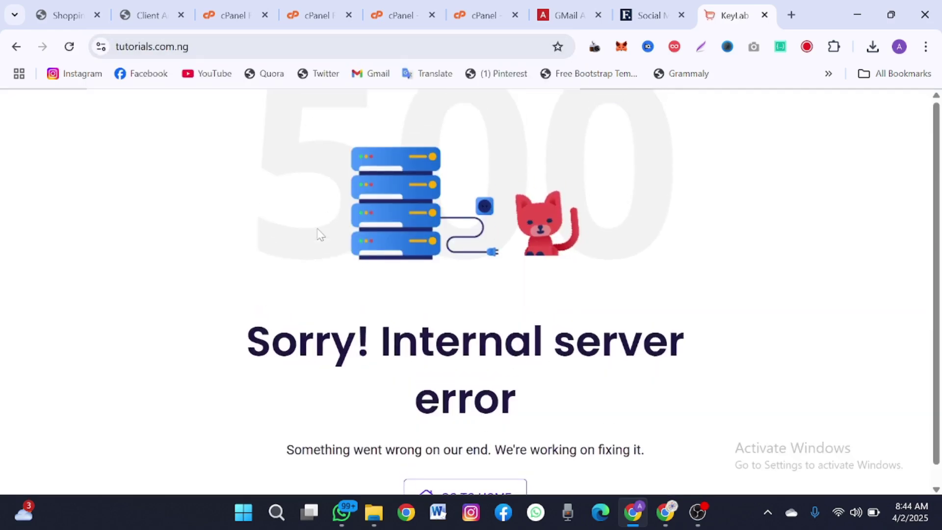
- Go to tutorials.com.ng/install to reach the Easy Installer terms page
{"action": "left_click", "coordinate": [147, 46]}
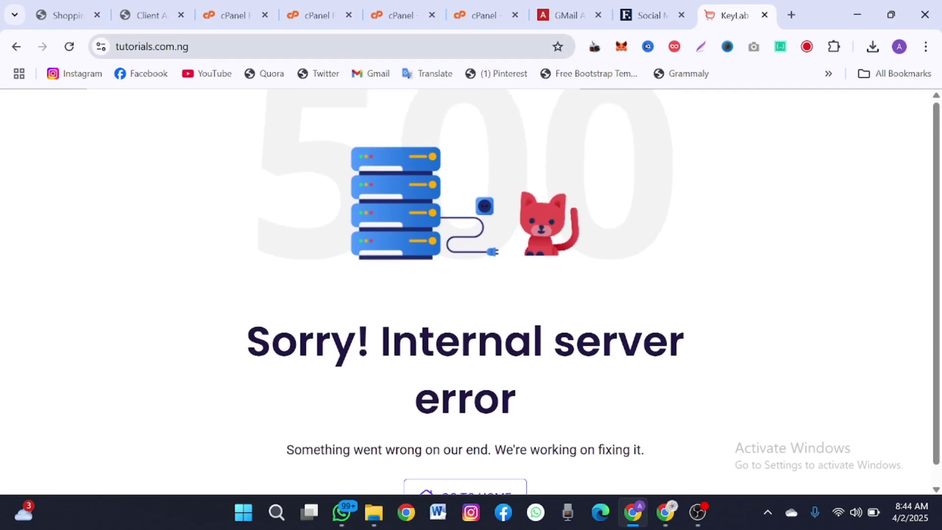
{"action": "key", "text": "End"}
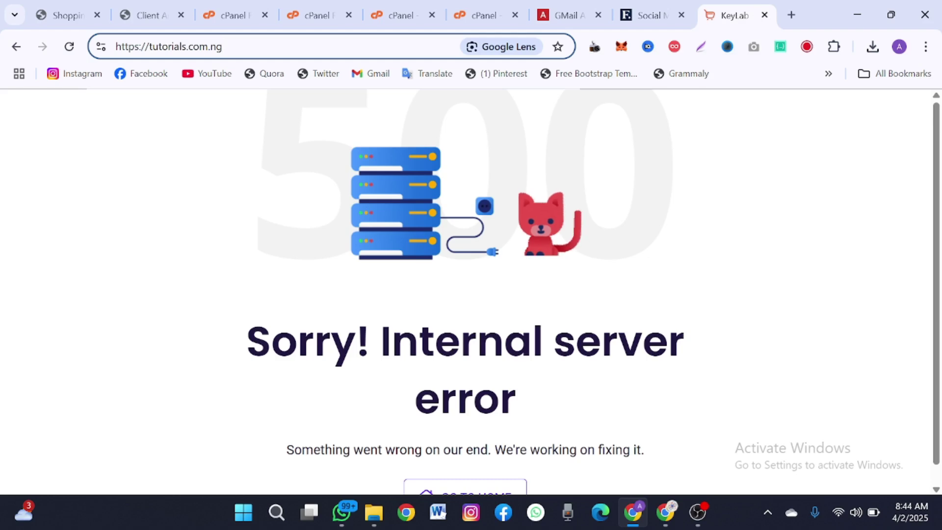
{"action": "type", "text": "/install"}
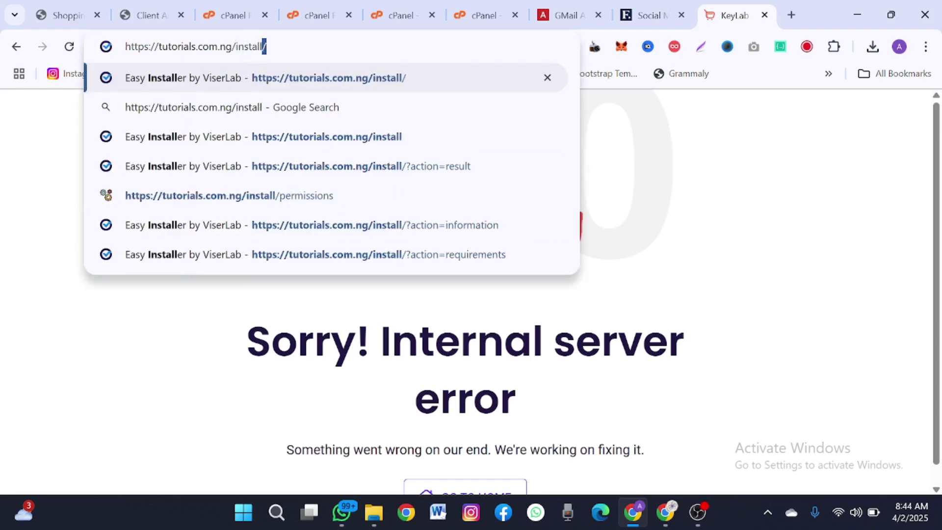
{"action": "key", "text": "Return"}
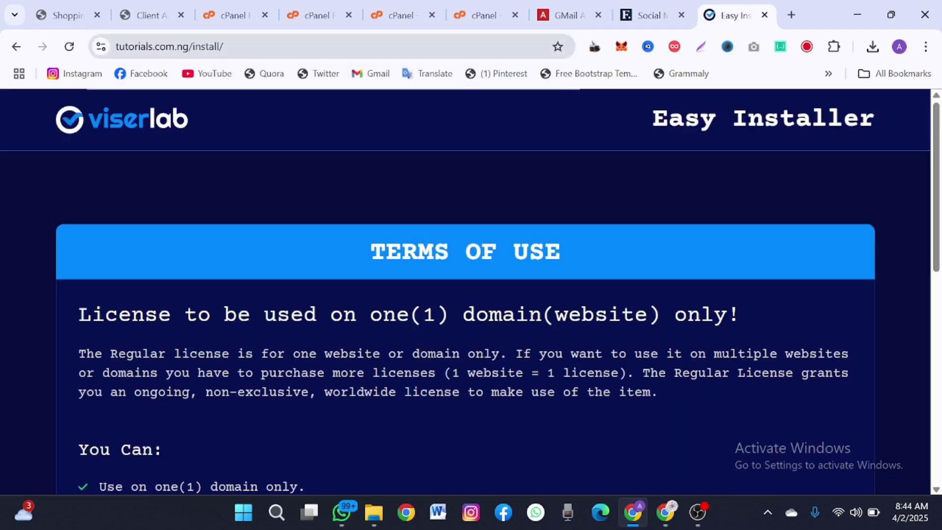
- Agree to the terms of use and continue past the passed Requirements check
{"action": "scroll", "coordinate": [185, 250], "scroll_direction": "down", "scroll_amount": 5}
{"action": "scroll", "coordinate": [185, 250], "scroll_direction": "down", "scroll_amount": 3}
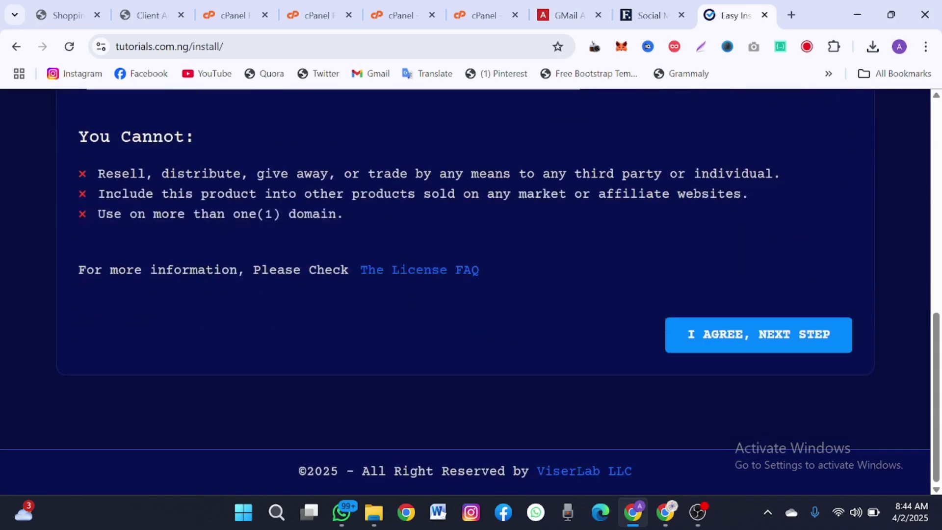
{"action": "scroll", "coordinate": [185, 251], "scroll_direction": "up", "scroll_amount": 2}
{"action": "scroll", "coordinate": [665, 428], "scroll_direction": "down", "scroll_amount": 1}
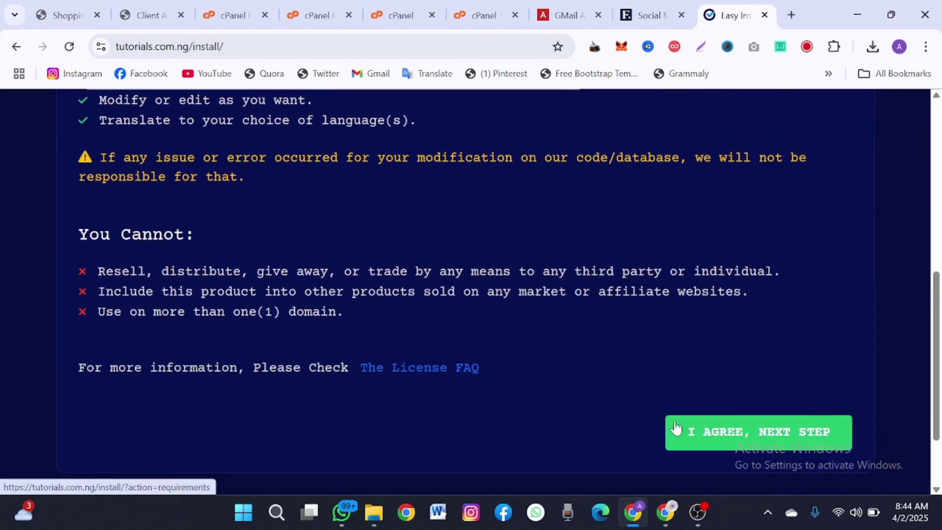
{"action": "left_click", "coordinate": [674, 427]}
{"action": "scroll", "coordinate": [677, 427], "scroll_direction": "down", "scroll_amount": 1}
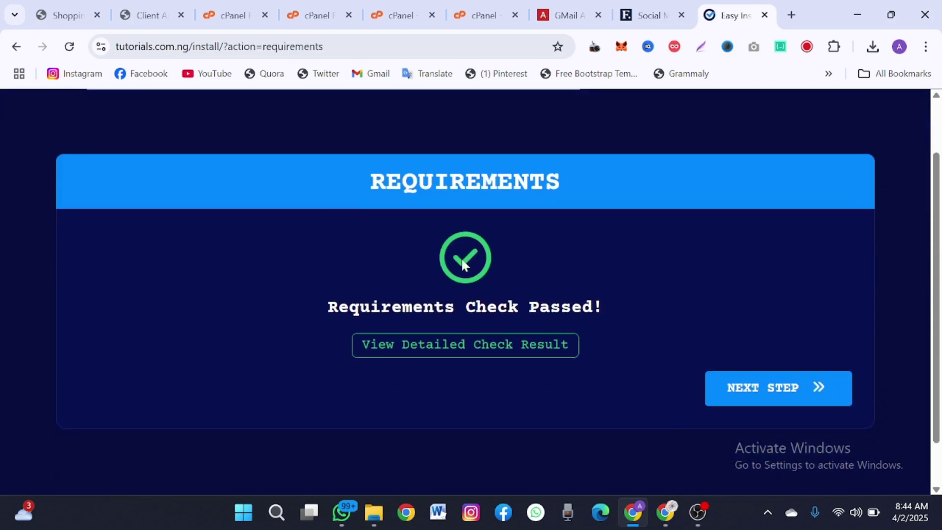
{"action": "left_click_drag", "start_coordinate": [338, 200], "coordinate": [576, 210]}
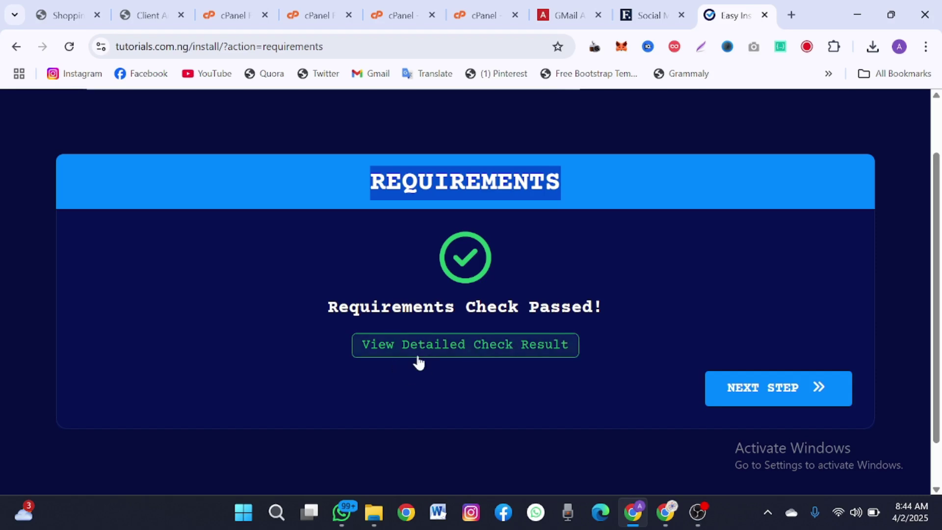
{"action": "left_click", "coordinate": [454, 220]}
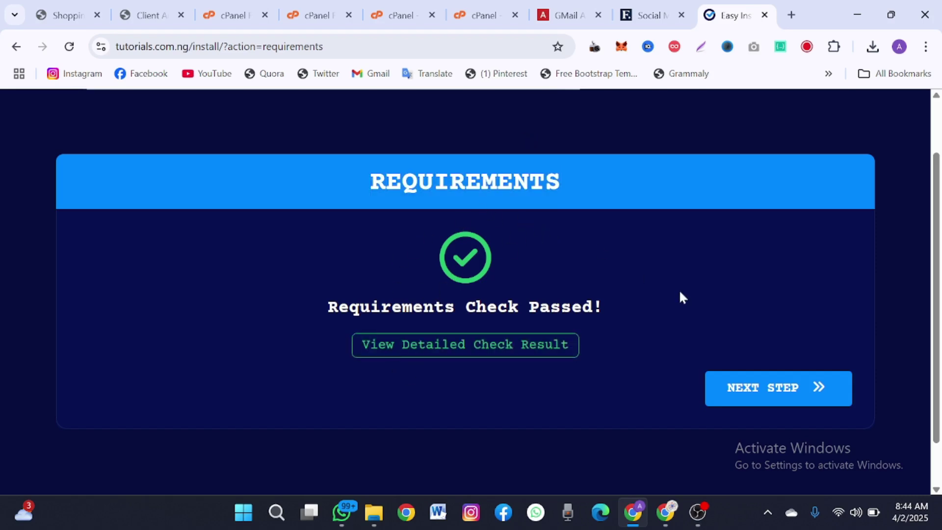
{"action": "left_click", "coordinate": [736, 385]}
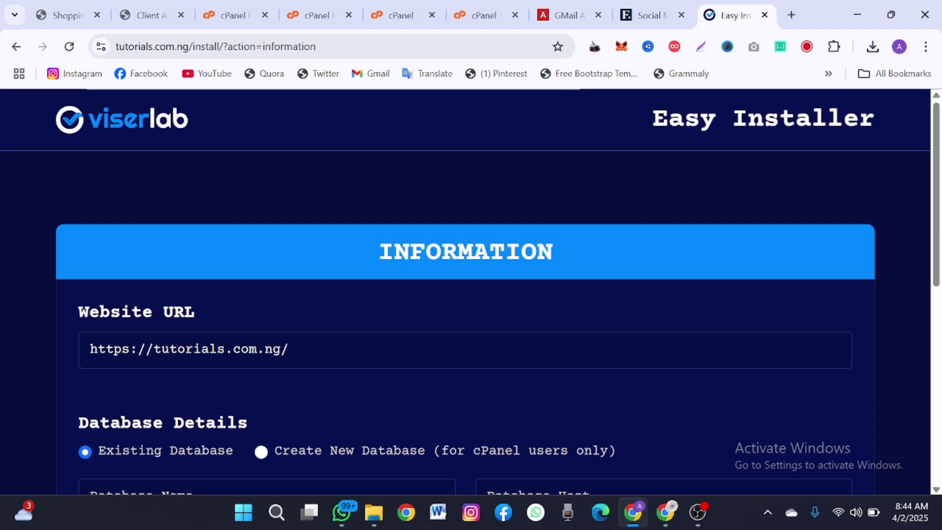
{"action": "scroll", "coordinate": [737, 380], "scroll_direction": "down", "scroll_amount": 3}
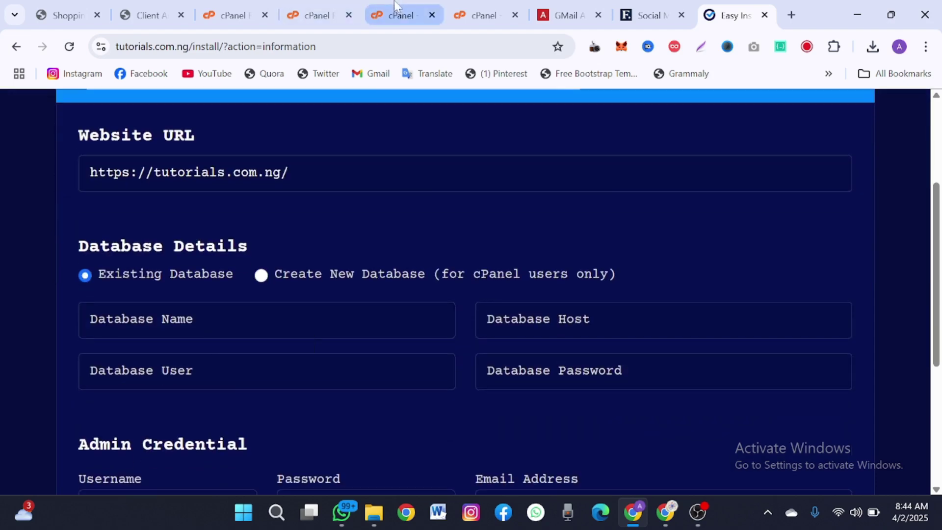
- Enter database name and user certifi3_tsd, the database password, and host localhost
{"action": "mouse_move", "coordinate": [328, 5]}
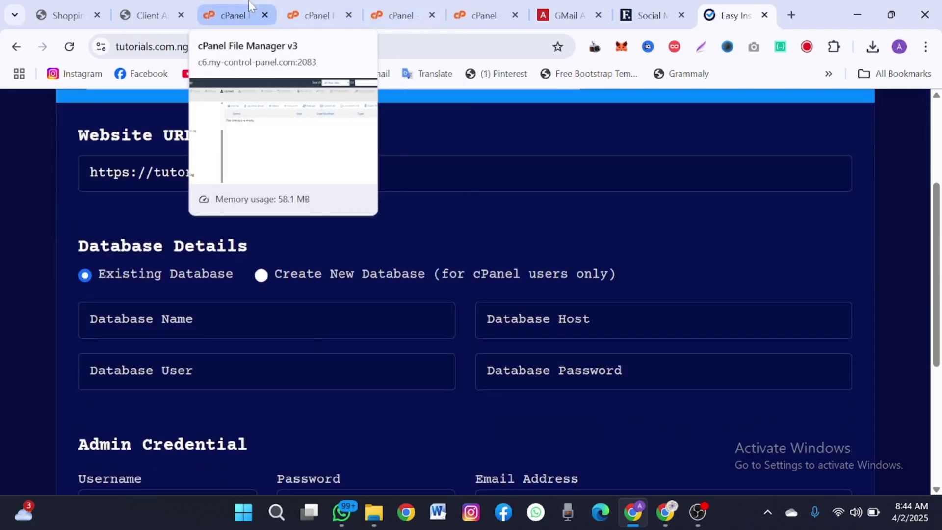
{"action": "left_click", "coordinate": [477, 4]}
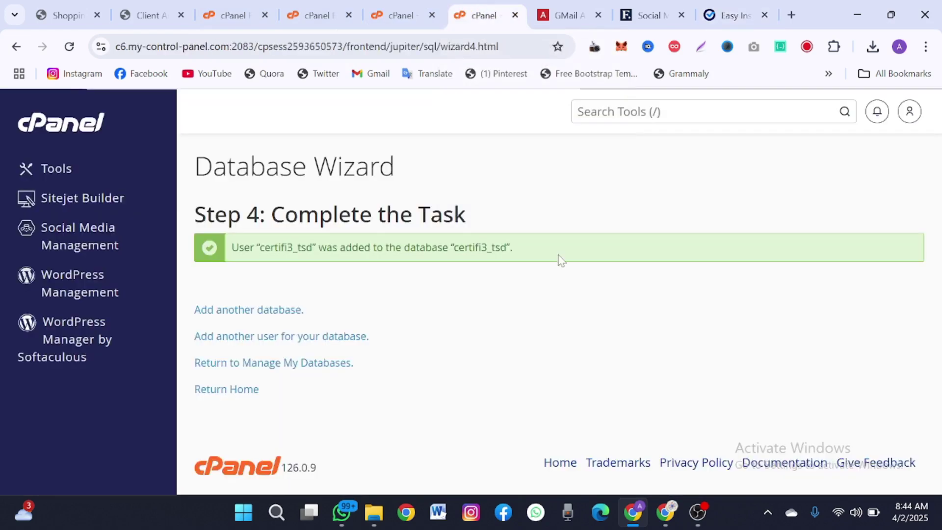
{"action": "left_click_drag", "start_coordinate": [507, 247], "coordinate": [459, 247]}
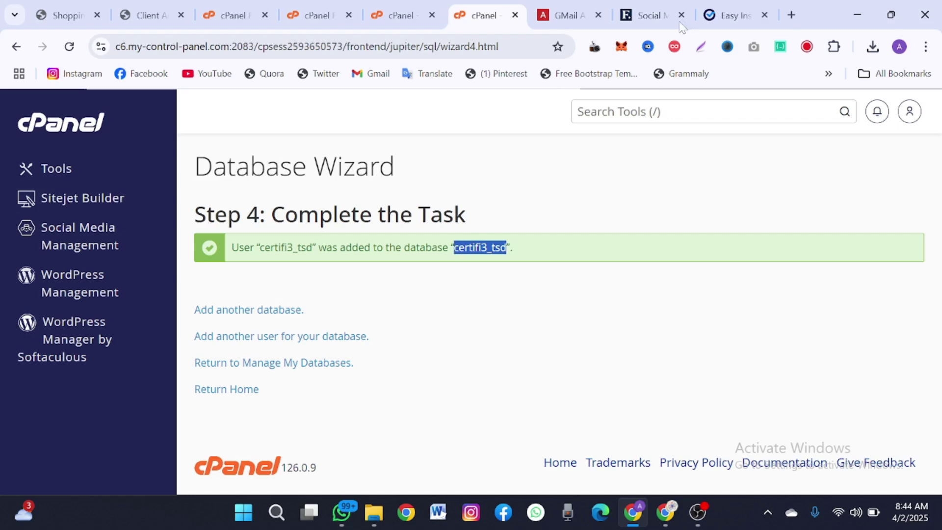
{"action": "left_click", "coordinate": [753, 7]}
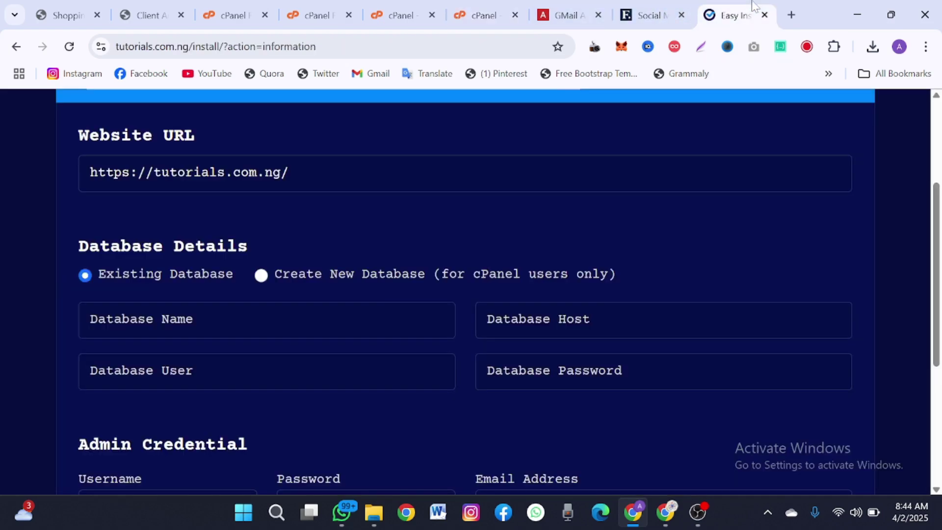
{"action": "left_click", "coordinate": [167, 320]}
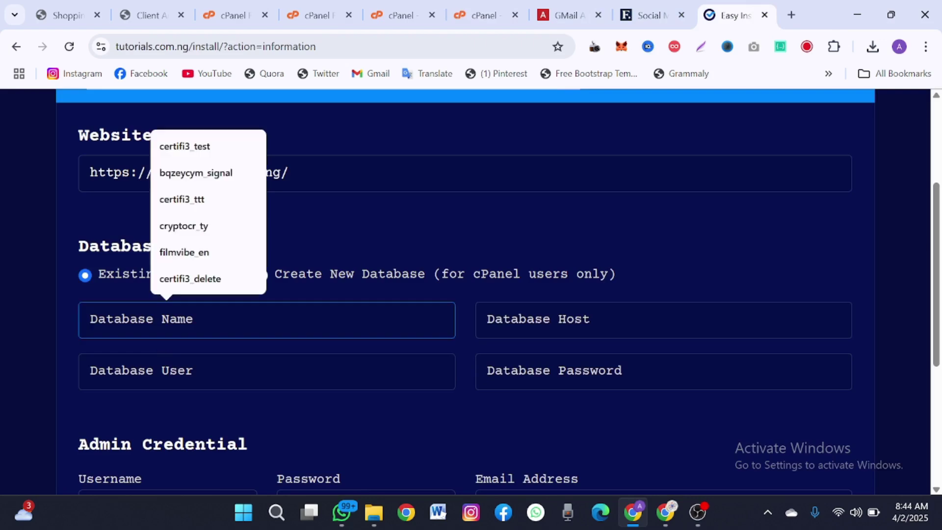
{"action": "type", "text": "certifi3_tsd"}
{"action": "left_click", "coordinate": [185, 371]}
{"action": "key", "text": "ctrl+v"}
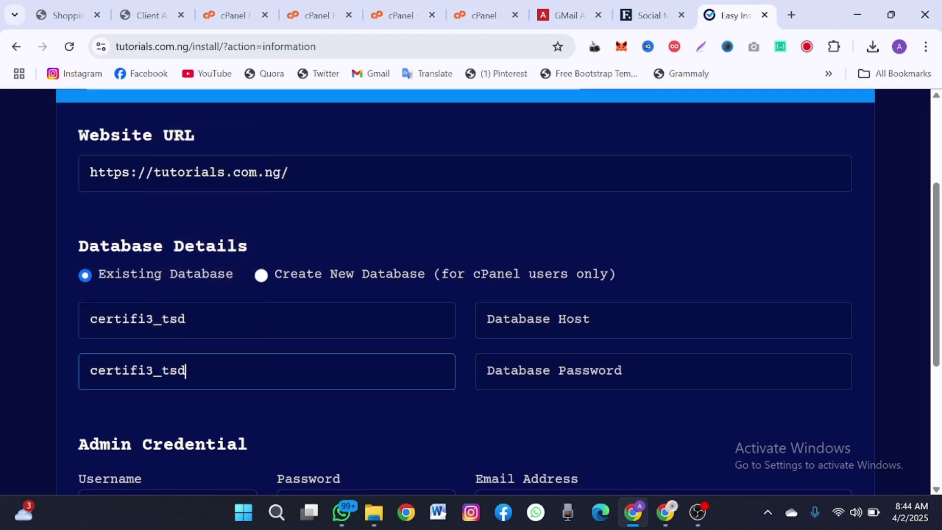
{"action": "left_click", "coordinate": [586, 359]}
{"action": "key", "text": "ctrl+v"}
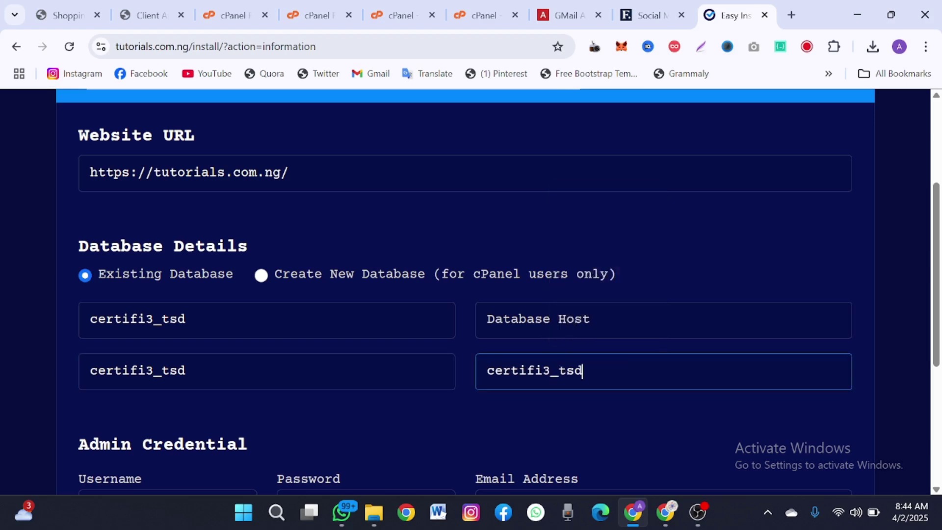
{"action": "left_click", "coordinate": [572, 320]}
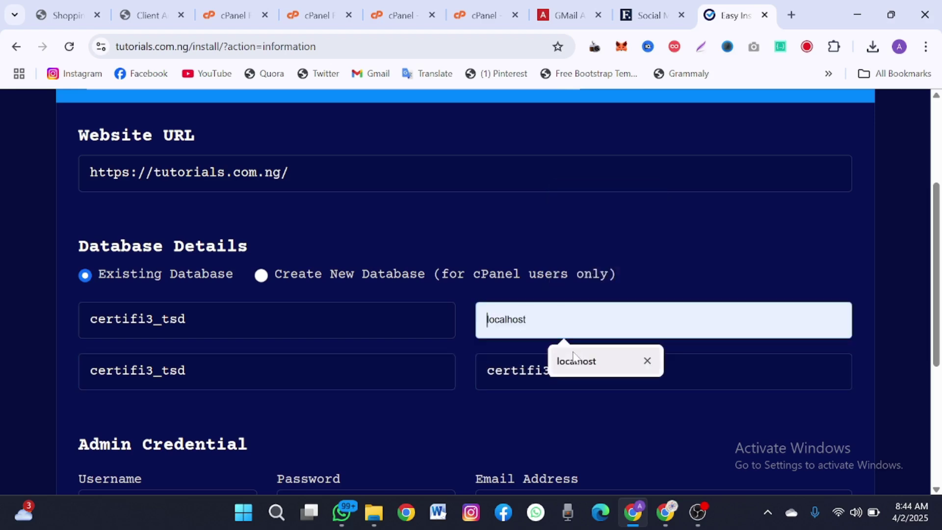
{"action": "left_click", "coordinate": [574, 360]}
{"action": "scroll", "coordinate": [572, 349], "scroll_direction": "down", "scroll_amount": 4}
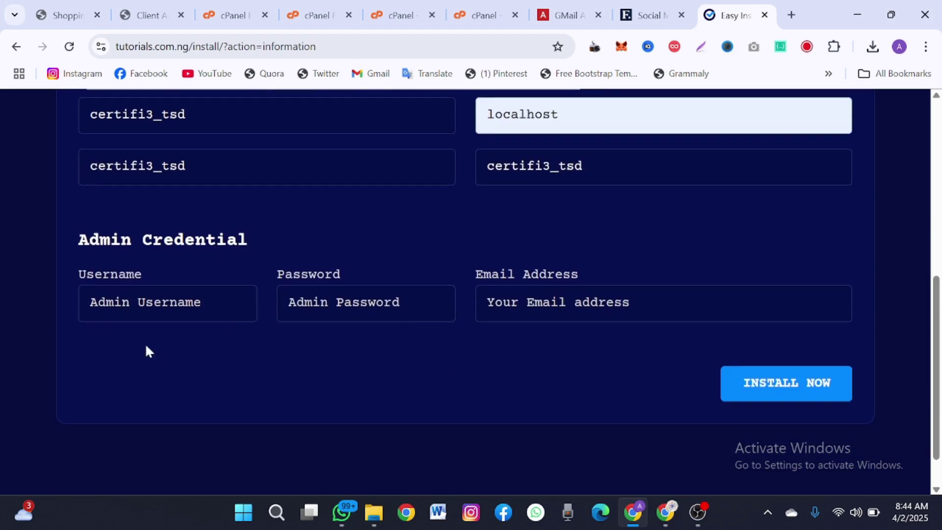
- Fill admin username admin, the admin password, and the site's support e-mail address
{"action": "left_click", "coordinate": [167, 304]}
{"action": "left_click", "coordinate": [168, 343]}
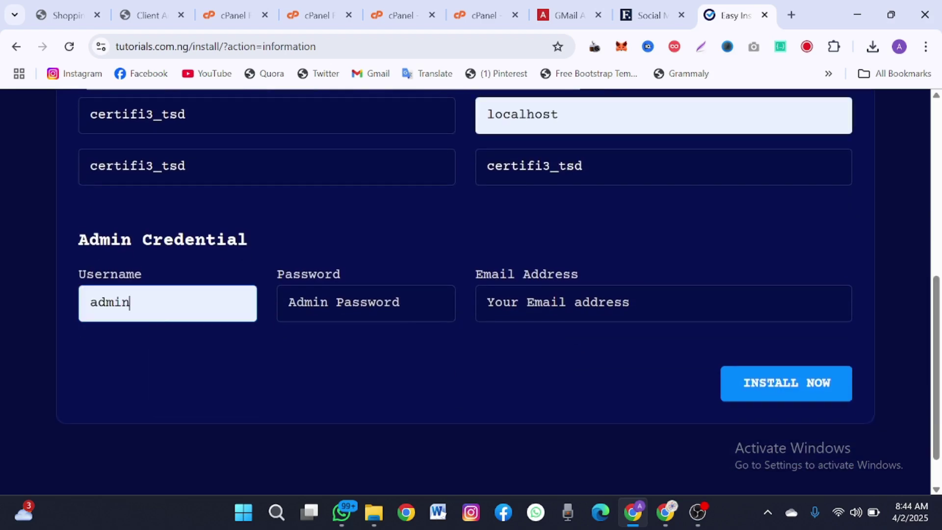
{"action": "left_click", "coordinate": [365, 303]}
{"action": "left_click", "coordinate": [372, 345]}
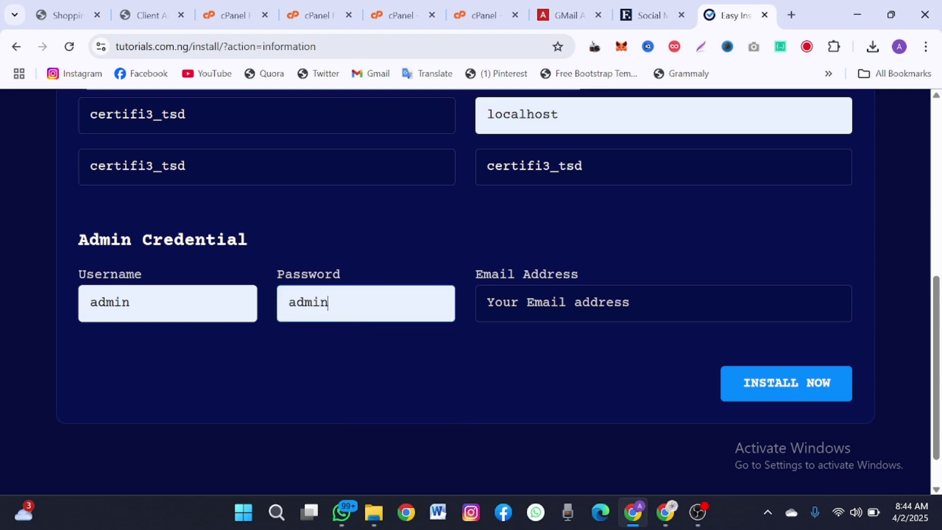
{"action": "left_click", "coordinate": [564, 303]}
{"action": "left_click", "coordinate": [592, 361]}
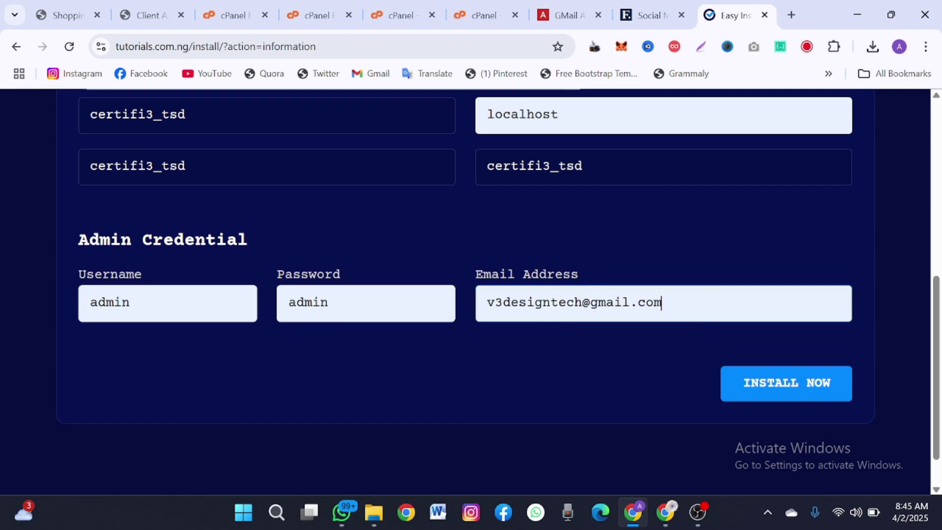
{"action": "key", "text": "ctrl+shift+Left"}
{"action": "key", "text": "ctrl+a"}
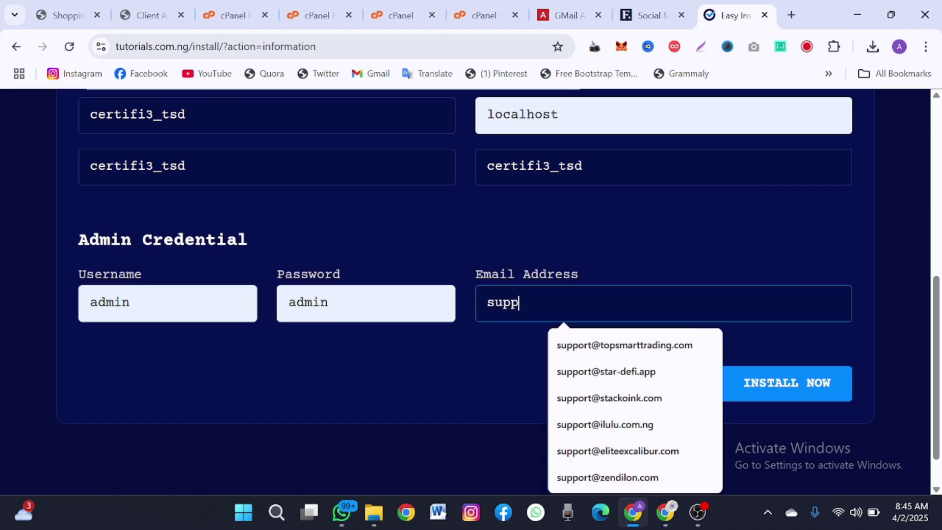
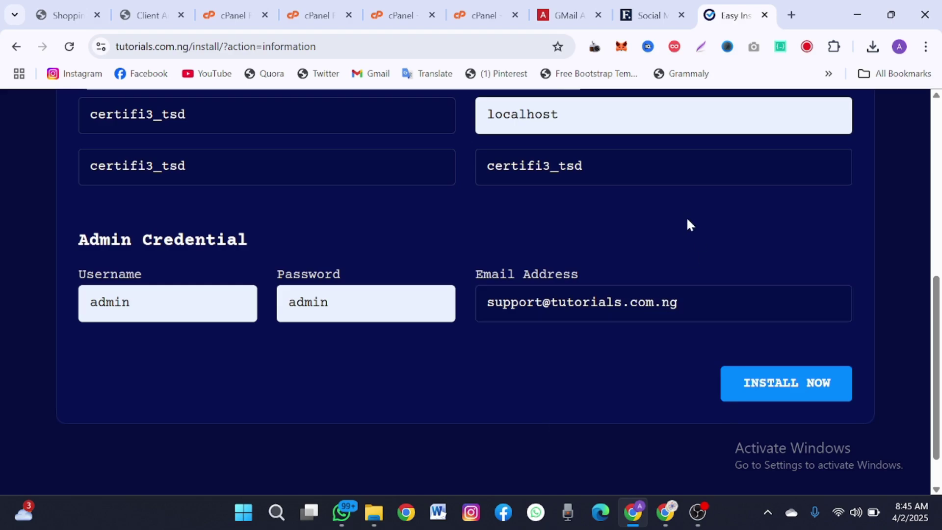
{"action": "scroll", "coordinate": [687, 217], "scroll_direction": "up", "scroll_amount": 8}
- Read the install result confirming a valid license and successful installation
{"action": "scroll", "coordinate": [687, 220], "scroll_direction": "down", "scroll_amount": 8}
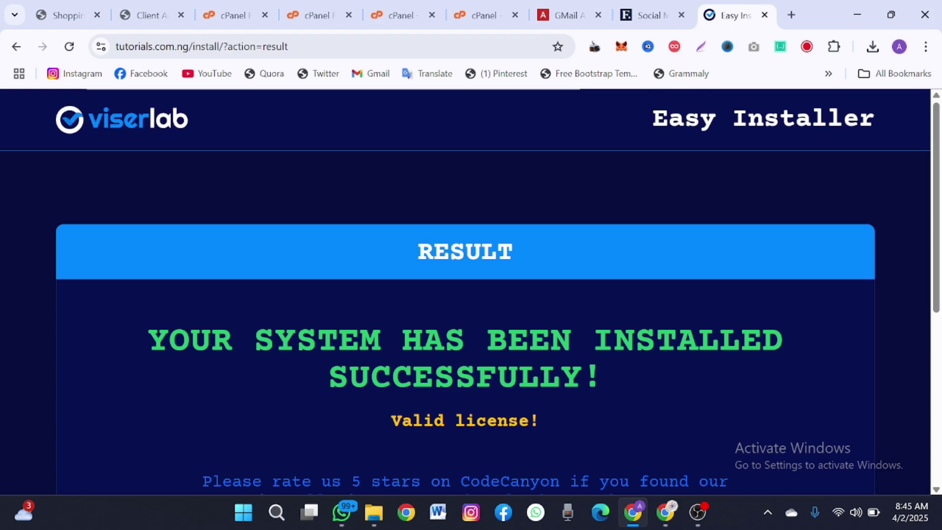
{"action": "scroll", "coordinate": [470, 294], "scroll_direction": "down", "scroll_amount": 6}
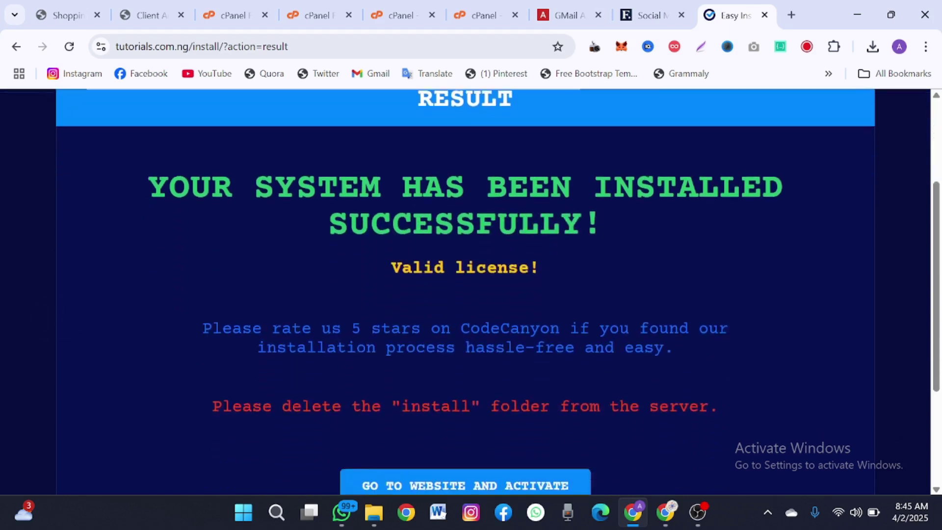
{"action": "scroll", "coordinate": [470, 293], "scroll_direction": "up", "scroll_amount": 2}
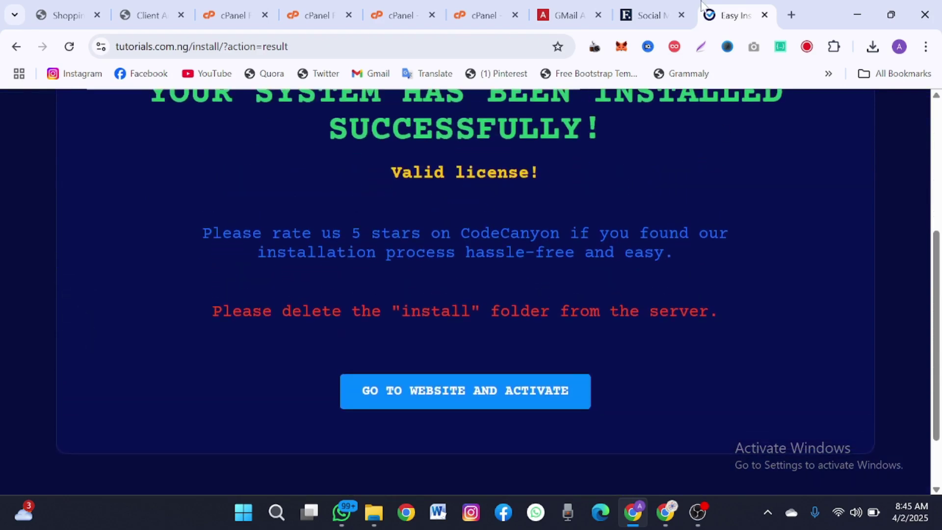
{"action": "left_click", "coordinate": [314, 2]}
- Permanently delete the install folder, skipping trash, then return to the installer tab
{"action": "left_click", "coordinate": [339, 297]}
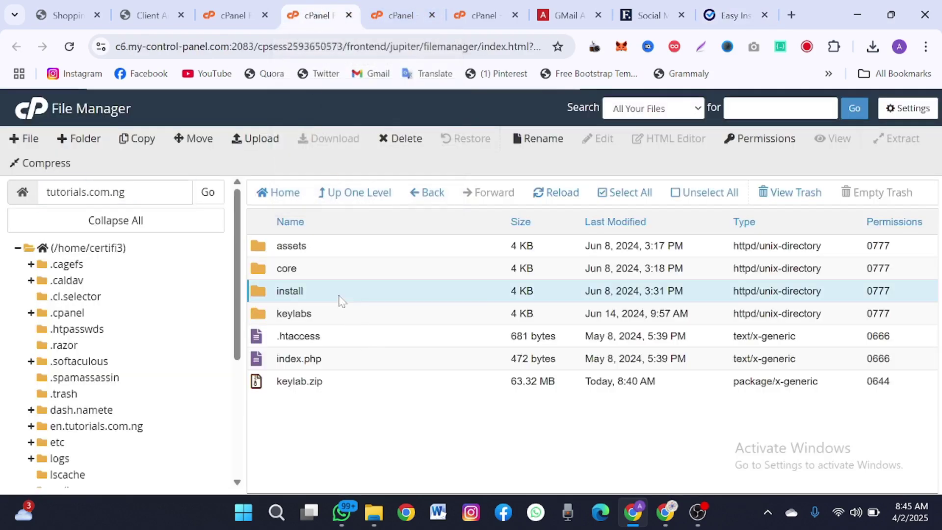
{"action": "right_click", "coordinate": [340, 296]}
{"action": "left_click", "coordinate": [365, 387]}
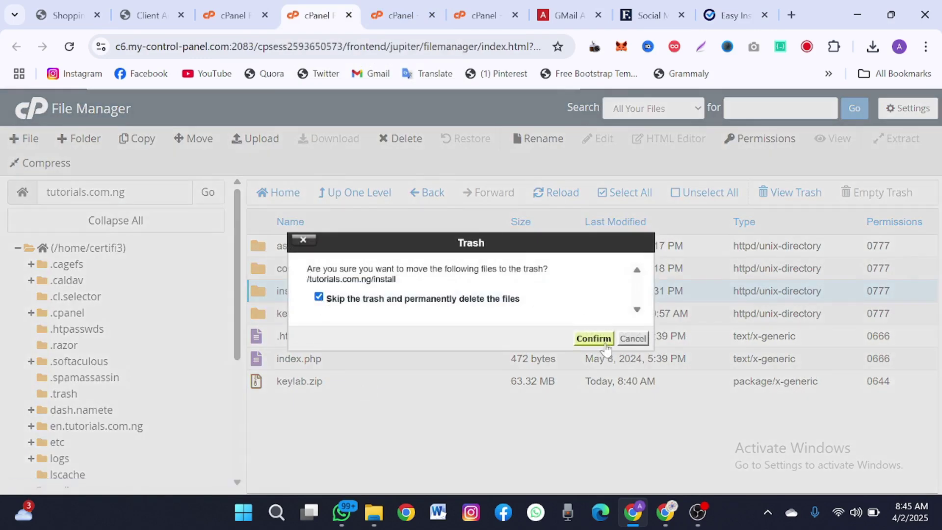
{"action": "left_click", "coordinate": [601, 343]}
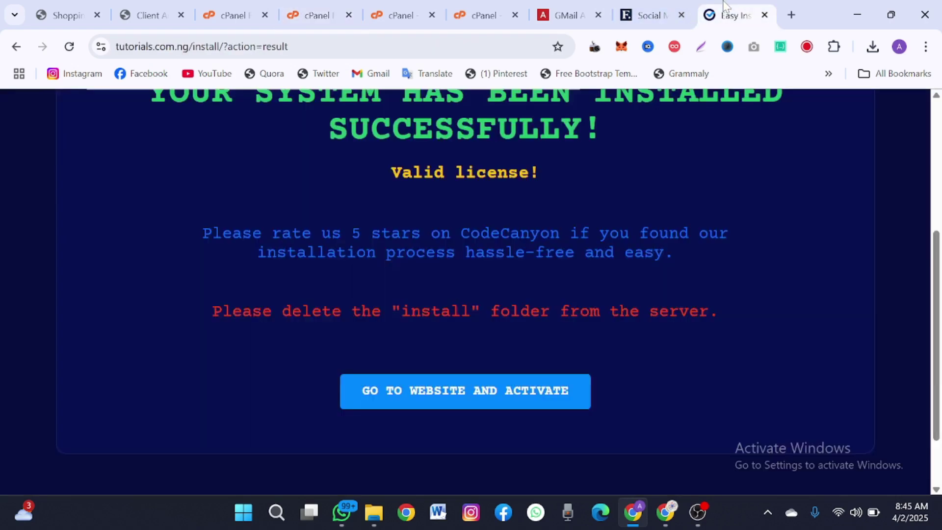
{"action": "left_click", "coordinate": [735, 15]}
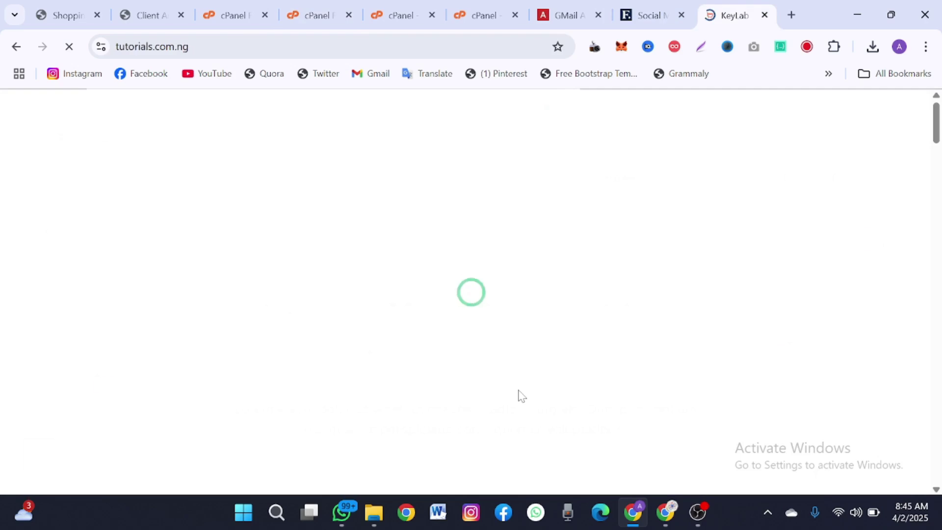
- Scroll through the KeyLab homepage sections and back up to the top
{"action": "scroll", "coordinate": [521, 395], "scroll_direction": "down", "scroll_amount": 10}
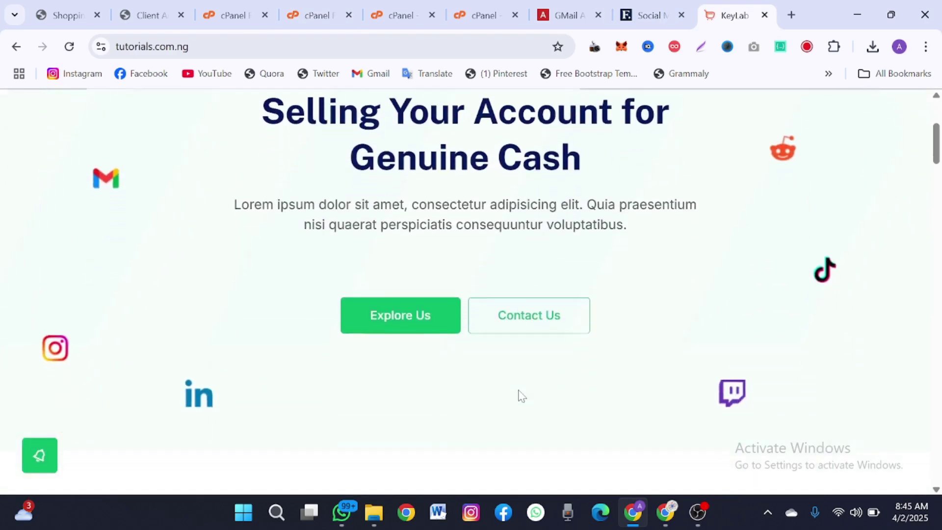
{"action": "scroll", "coordinate": [521, 395], "scroll_direction": "down", "scroll_amount": 15}
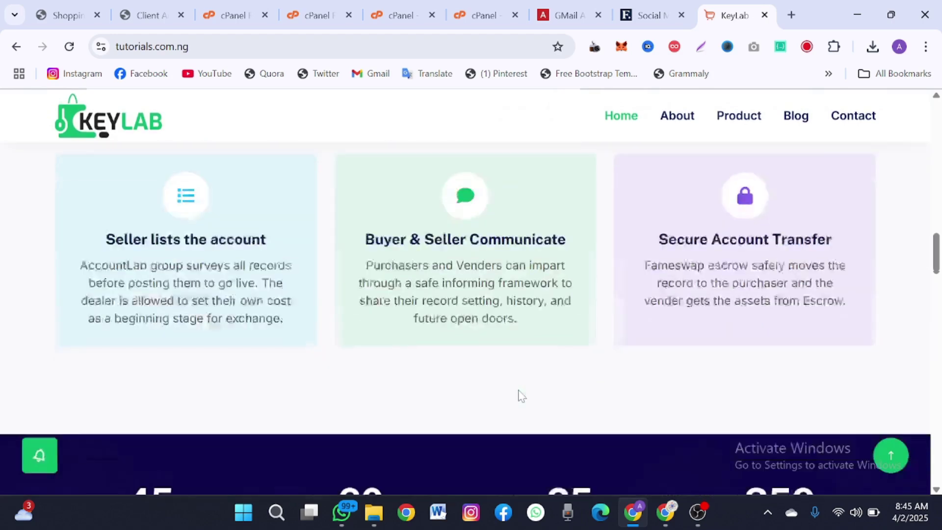
{"action": "scroll", "coordinate": [521, 395], "scroll_direction": "up", "scroll_amount": 20}
{"action": "scroll", "coordinate": [522, 395], "scroll_direction": "down", "scroll_amount": 3}
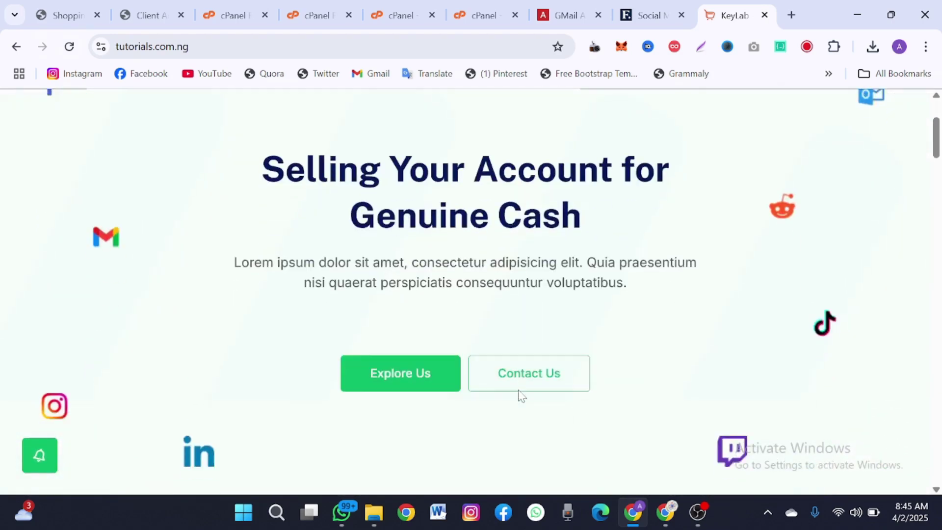
{"action": "scroll", "coordinate": [521, 395], "scroll_direction": "up", "scroll_amount": 3}
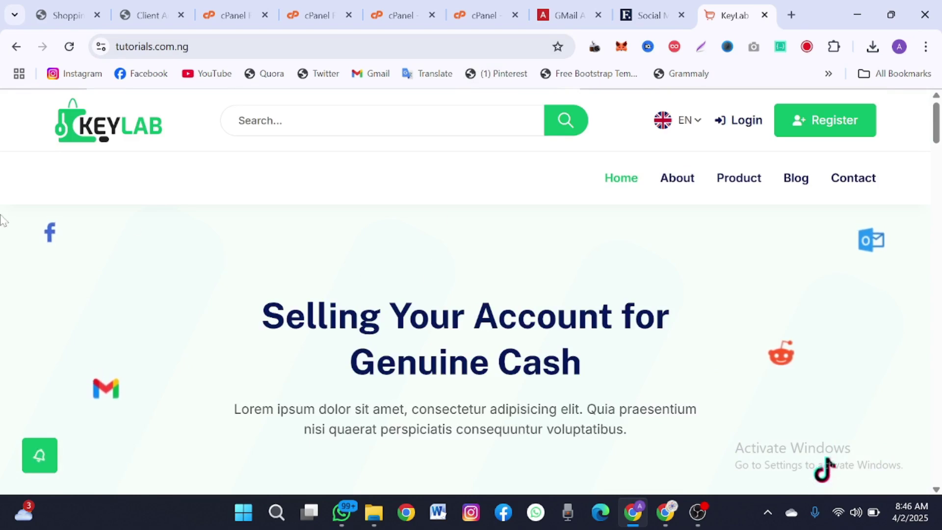
- Place the AccsMarket tab beside KeyLab and compare its homepage with the KeyLab site
{"action": "left_click", "coordinate": [568, 5]}
{"action": "left_click_drag", "start_coordinate": [568, 6], "coordinate": [650, 5]}
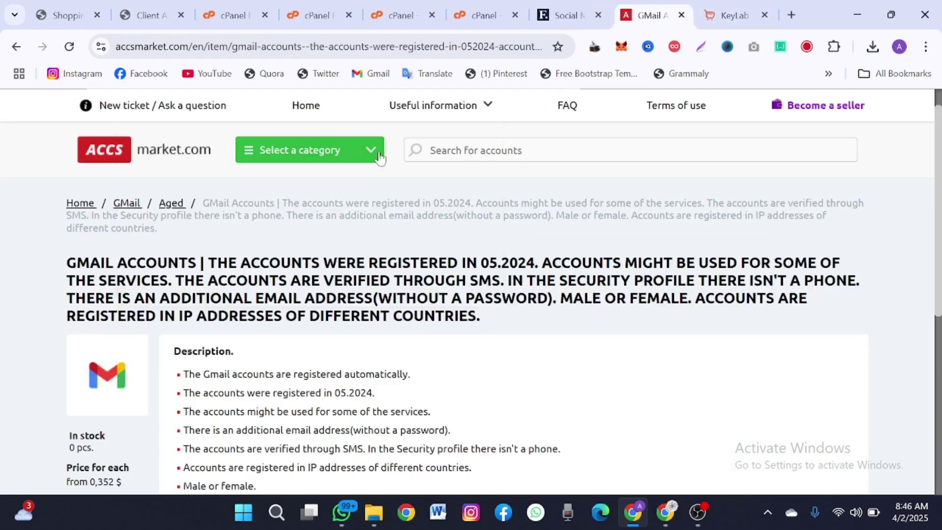
{"action": "left_click", "coordinate": [133, 151]}
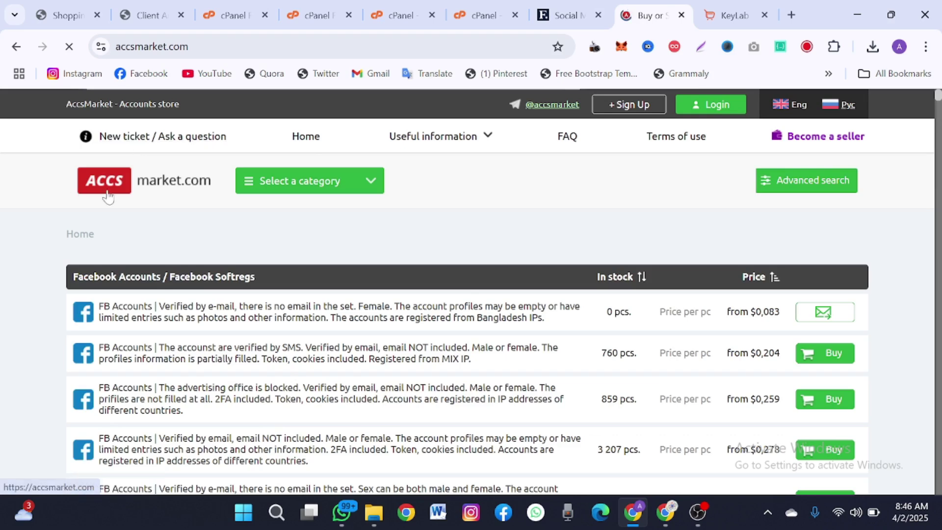
{"action": "left_click_drag", "start_coordinate": [38, 105], "coordinate": [910, 165]}
{"action": "left_click", "coordinate": [906, 164]}
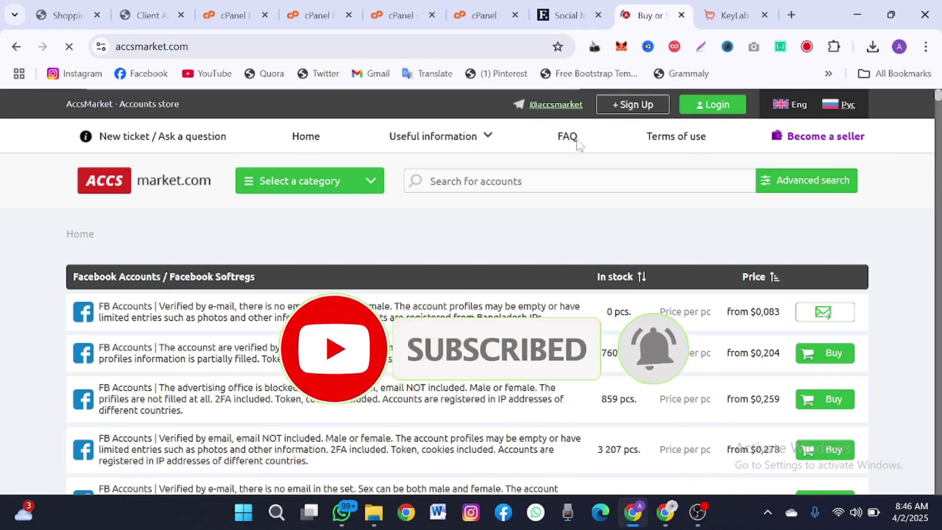
{"action": "left_click", "coordinate": [727, 5]}
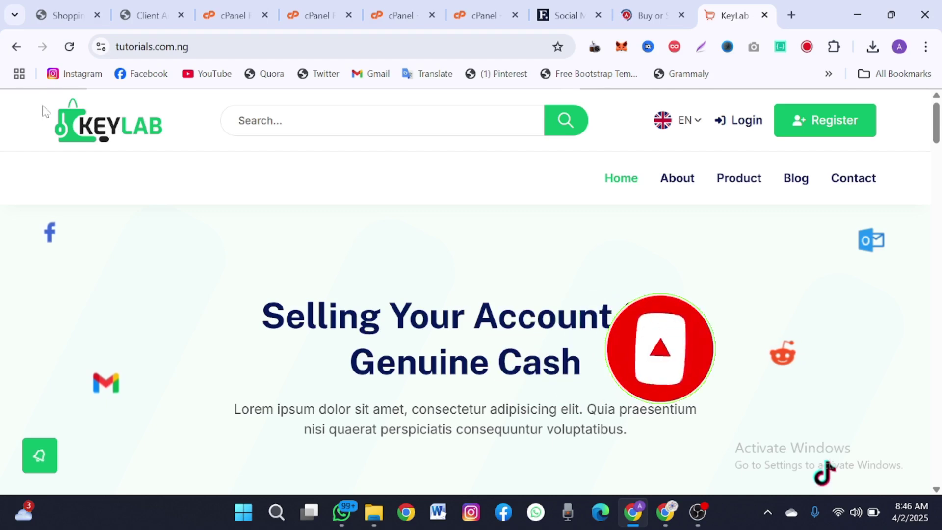
{"action": "left_click_drag", "start_coordinate": [114, 100], "coordinate": [345, 232]}
{"action": "left_click", "coordinate": [645, 20]}
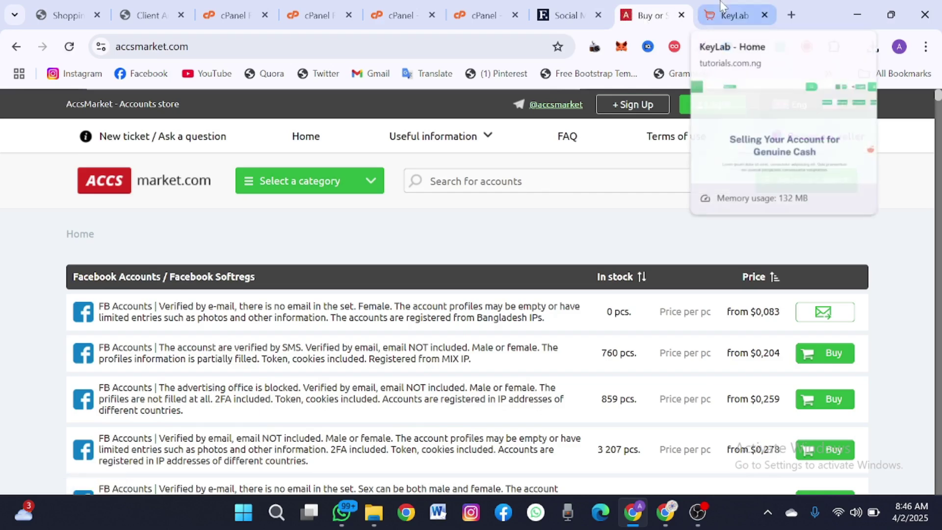
{"action": "left_click", "coordinate": [731, 15]}
- Log in at tutorials.com.ng/admin as admin with the admin password, dismissing the password warning
{"action": "left_click", "coordinate": [319, 47]}
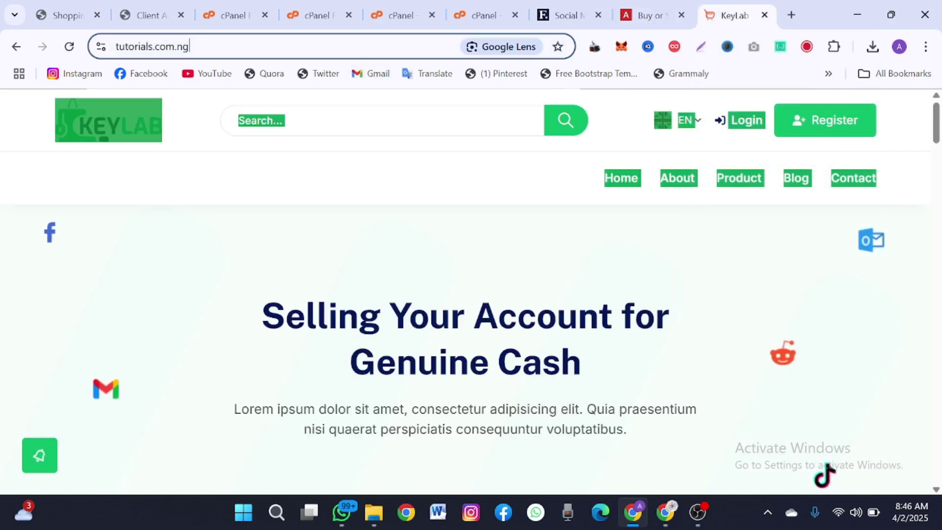
{"action": "key", "text": "End"}
{"action": "type", "text": "a"}
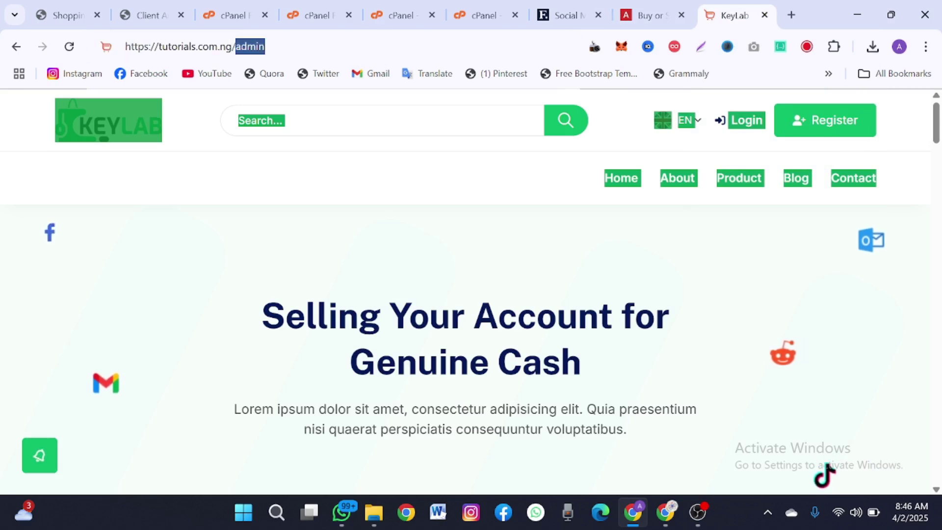
{"action": "type", "text": "dmin"}
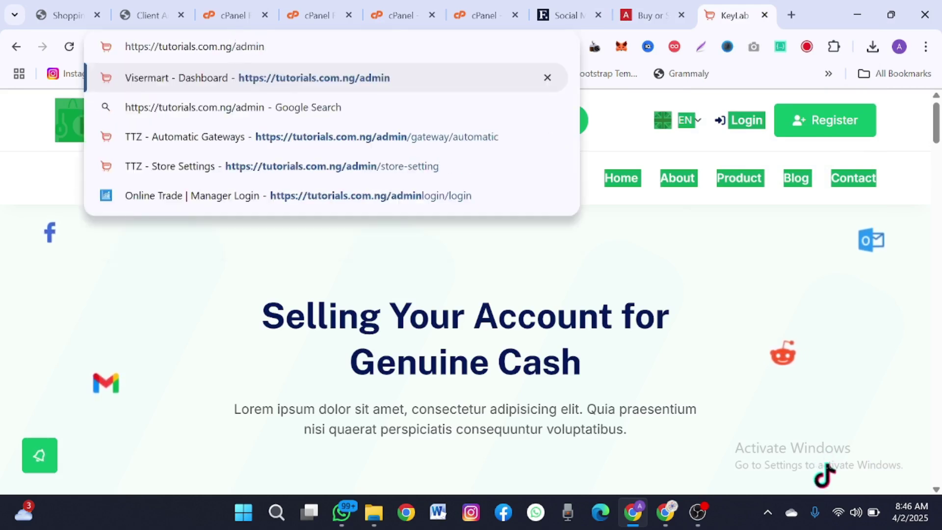
{"action": "key", "text": "Return"}
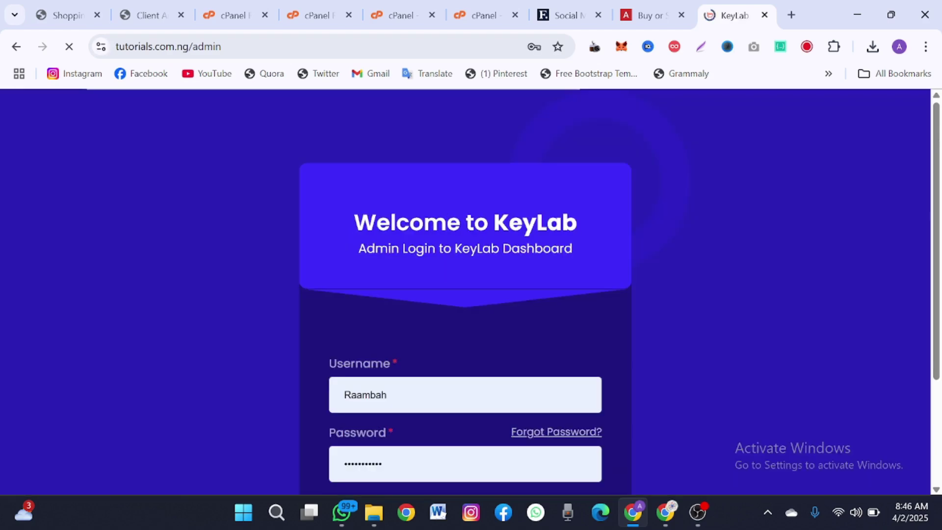
{"action": "scroll", "coordinate": [352, 313], "scroll_direction": "down", "scroll_amount": 3}
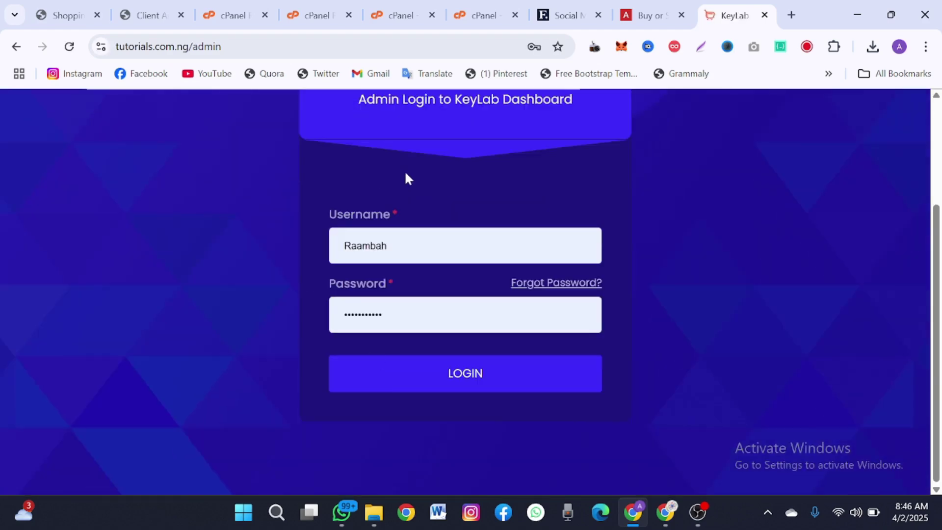
{"action": "double_click", "coordinate": [369, 246]}
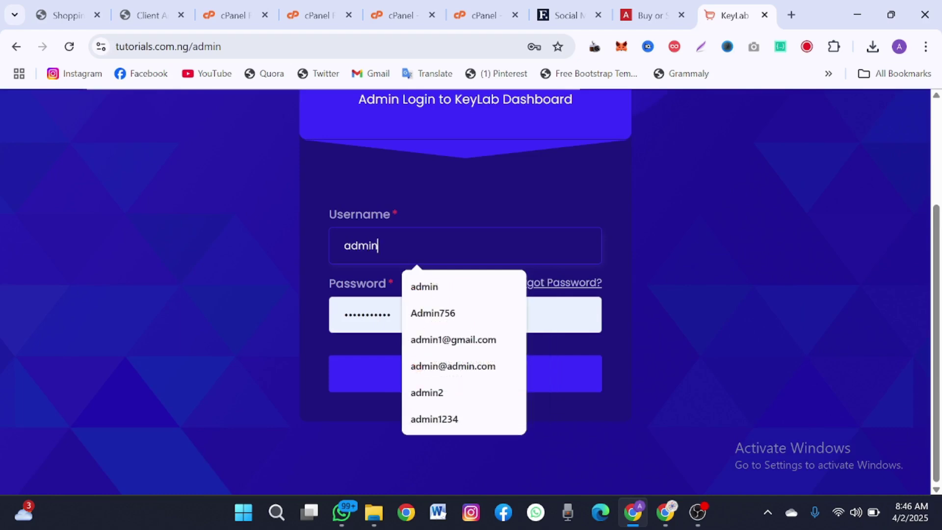
{"action": "key", "text": "Tab"}
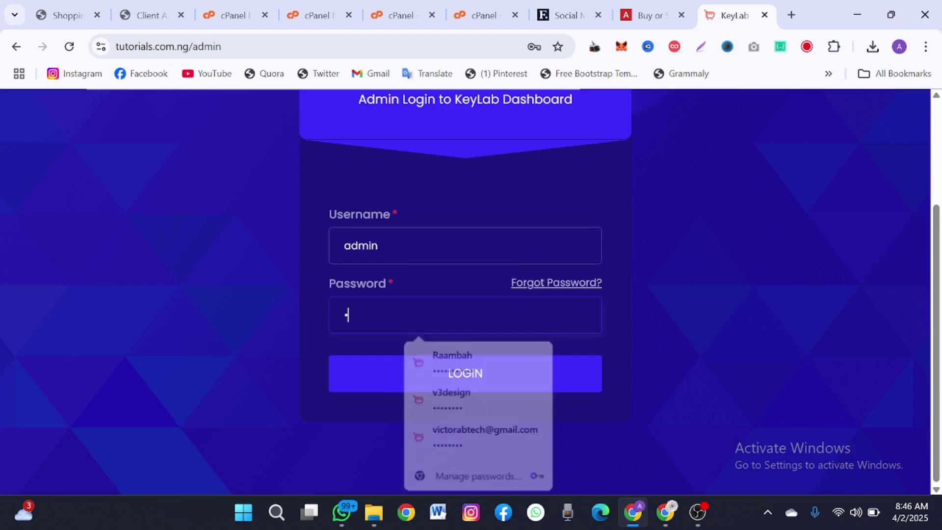
{"action": "left_click", "coordinate": [402, 378]}
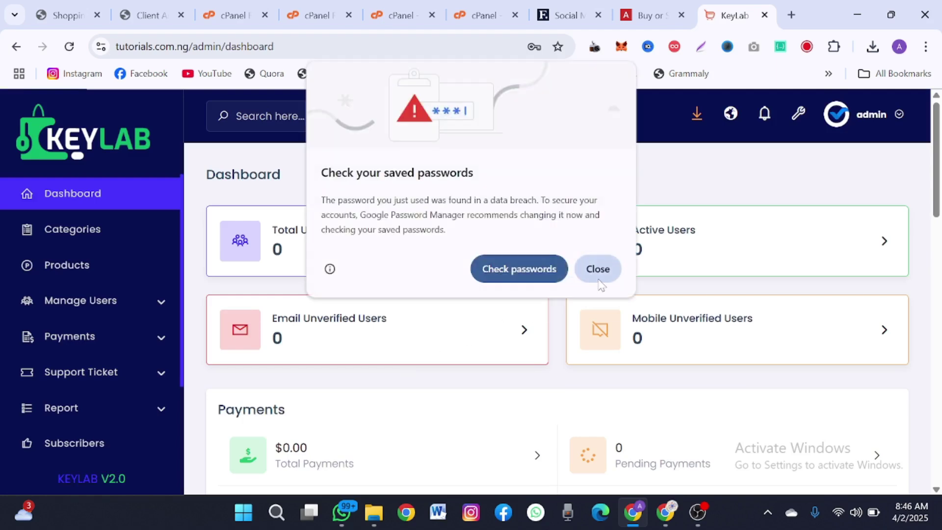
{"action": "left_click", "coordinate": [597, 275]}
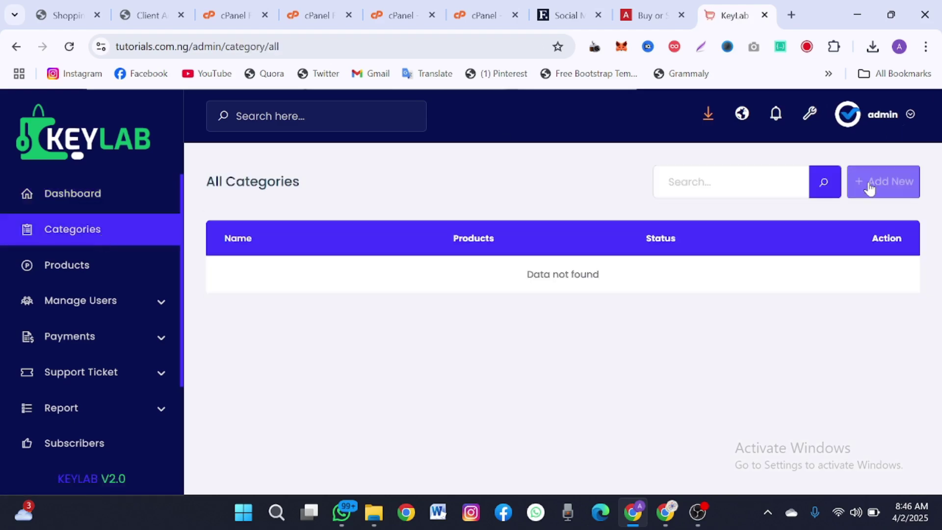
- Add two new categories named Facebook and Twitter, submitting each one
{"action": "left_click", "coordinate": [869, 186]}
{"action": "left_click", "coordinate": [394, 202]}
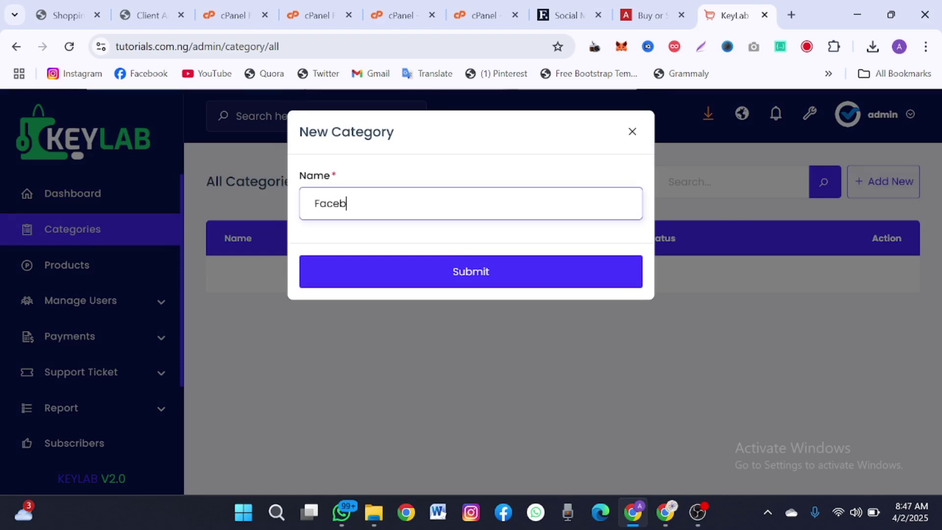
{"action": "left_click", "coordinate": [425, 265]}
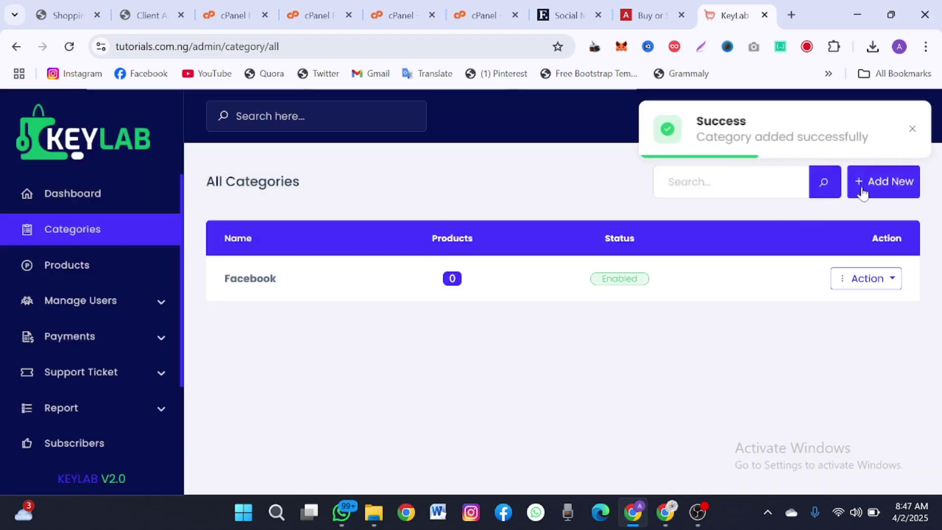
{"action": "left_click", "coordinate": [863, 193]}
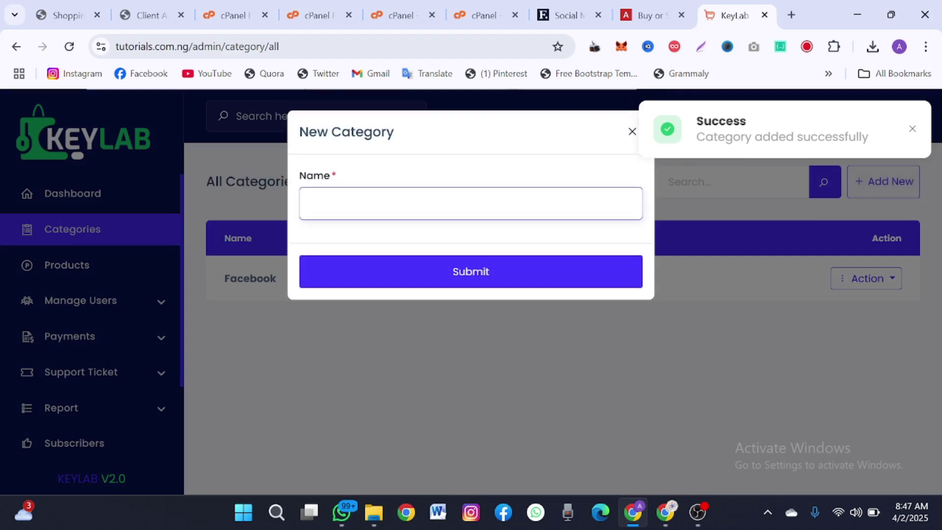
{"action": "type", "text": "Twitter"}
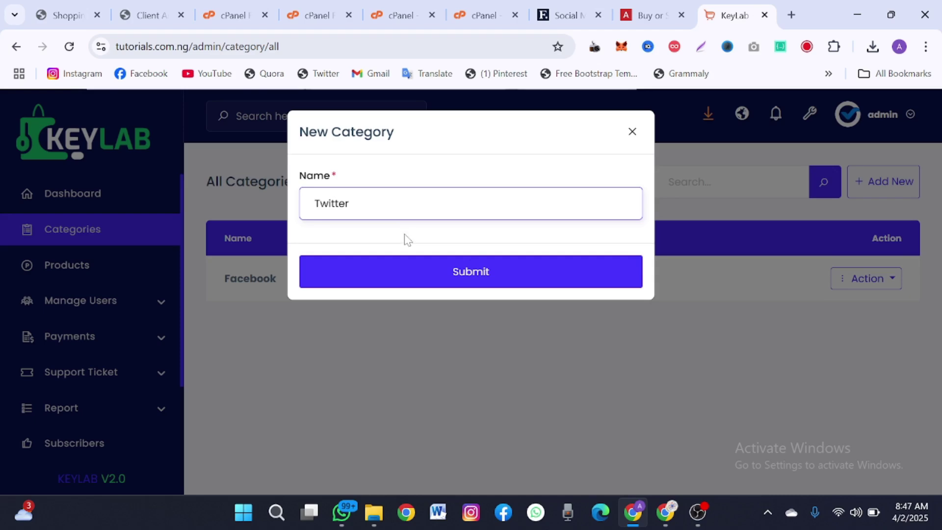
{"action": "left_click", "coordinate": [443, 287]}
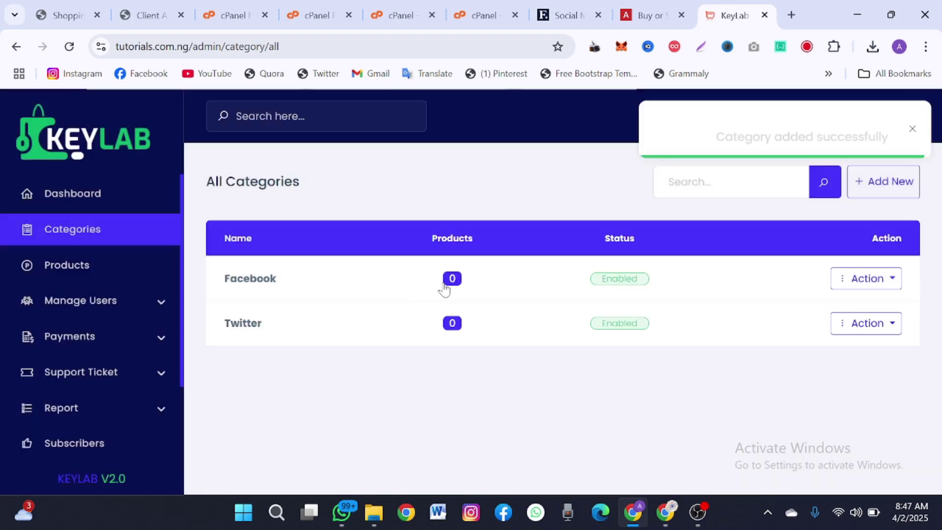
- Add the whatsapp and instagram categories
{"action": "left_click", "coordinate": [890, 194]}
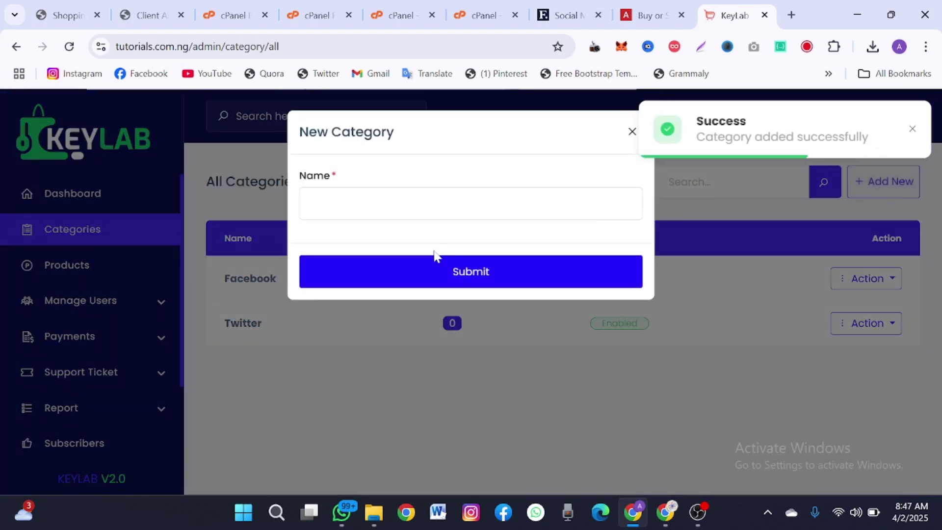
{"action": "left_click", "coordinate": [423, 216]}
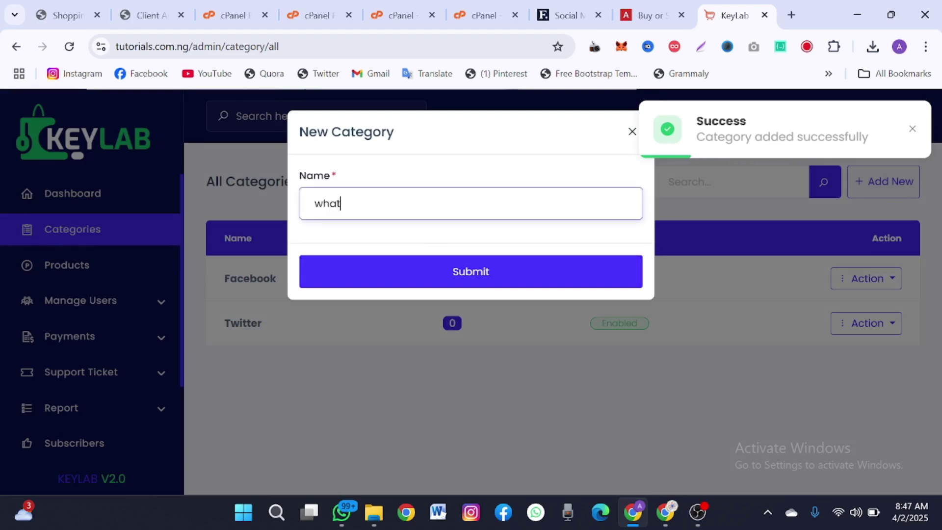
{"action": "type", "text": "whatsapp"}
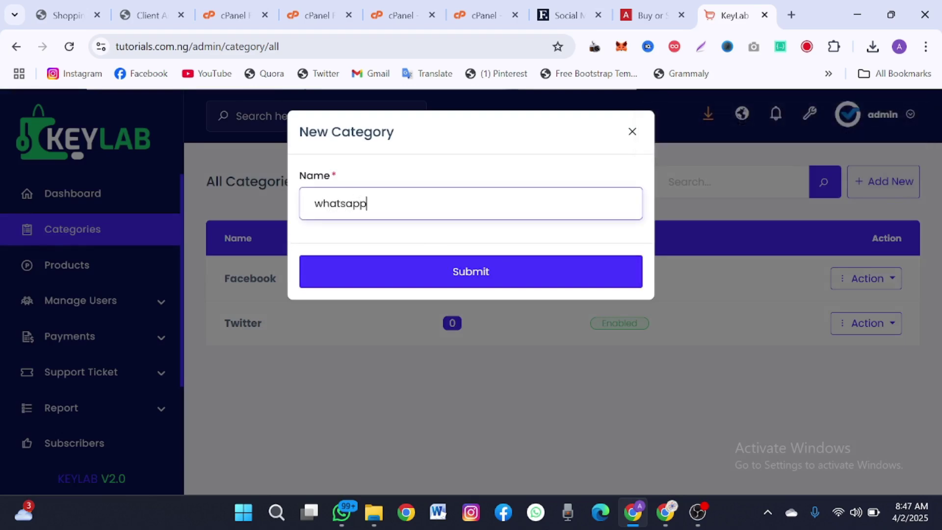
{"action": "left_click", "coordinate": [445, 273]}
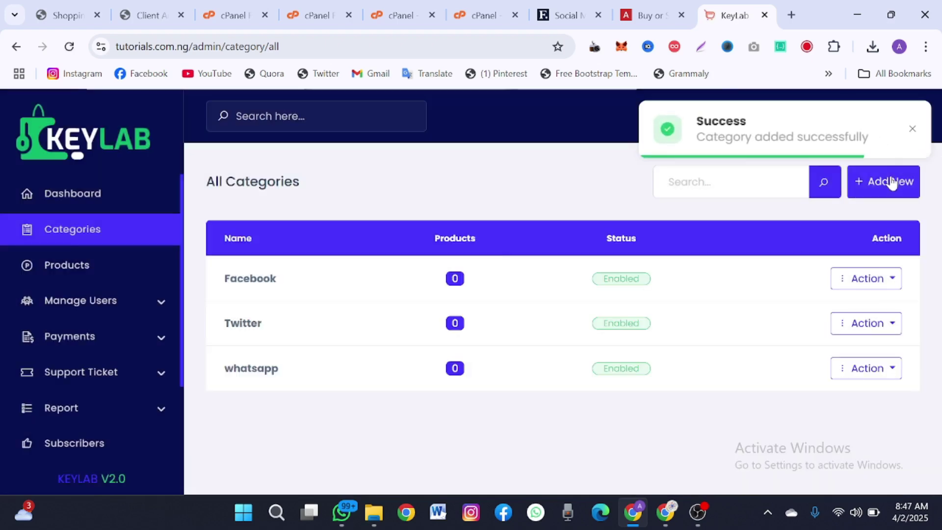
{"action": "left_click", "coordinate": [891, 177]}
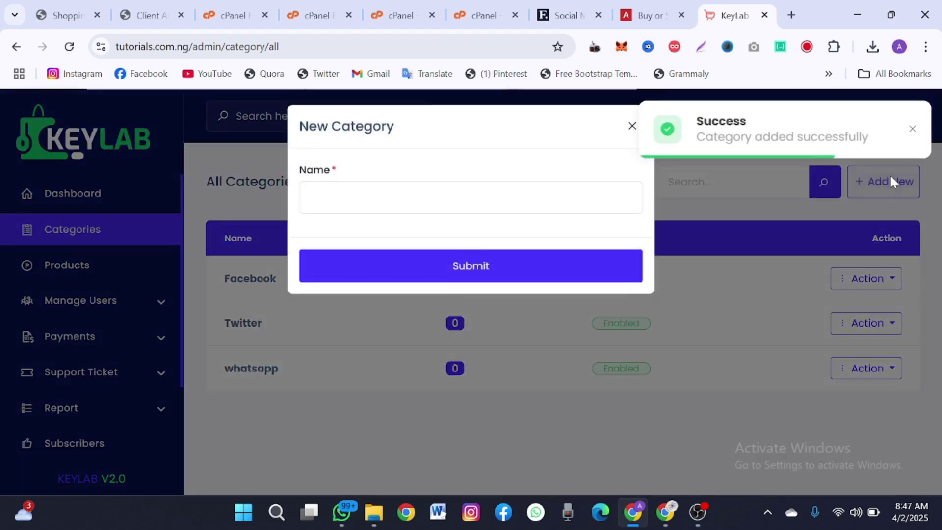
{"action": "left_click", "coordinate": [890, 176]}
{"action": "left_click", "coordinate": [885, 180]}
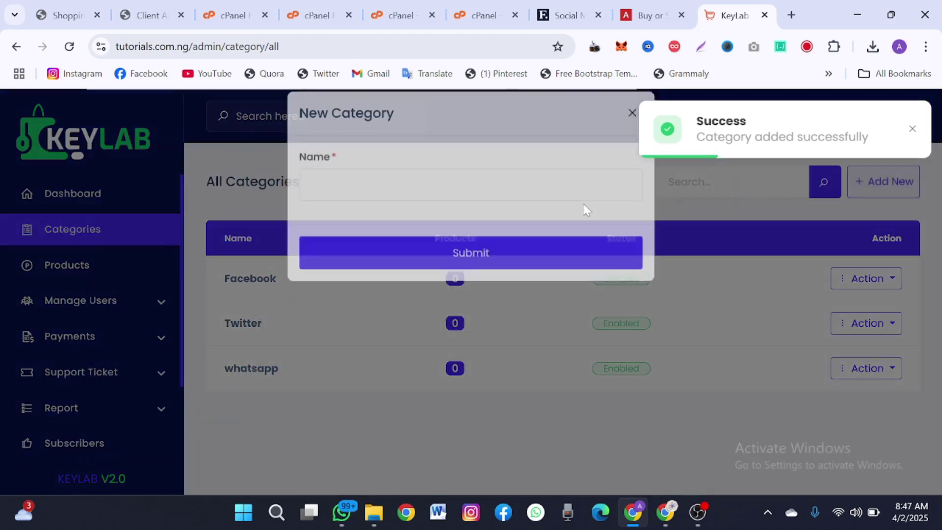
{"action": "left_click", "coordinate": [587, 210]}
{"action": "type", "text": "inst"}
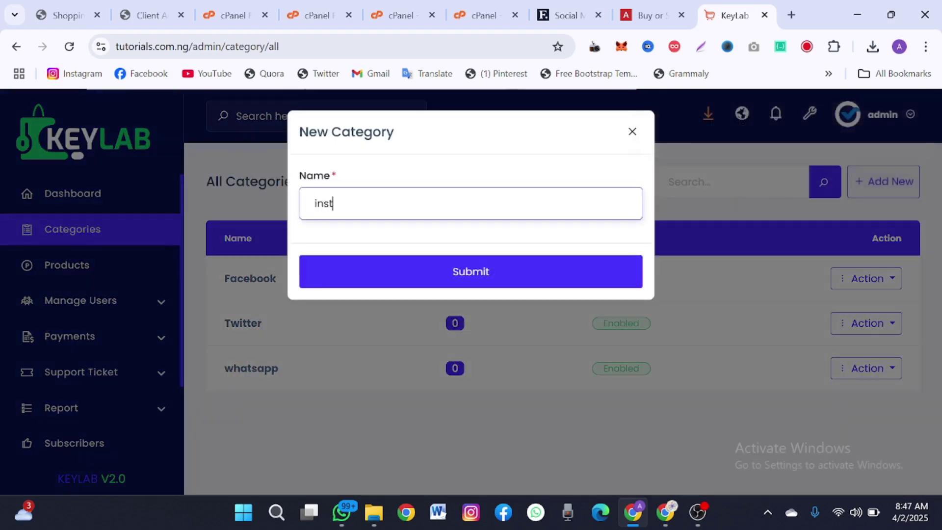
{"action": "type", "text": "agram"}
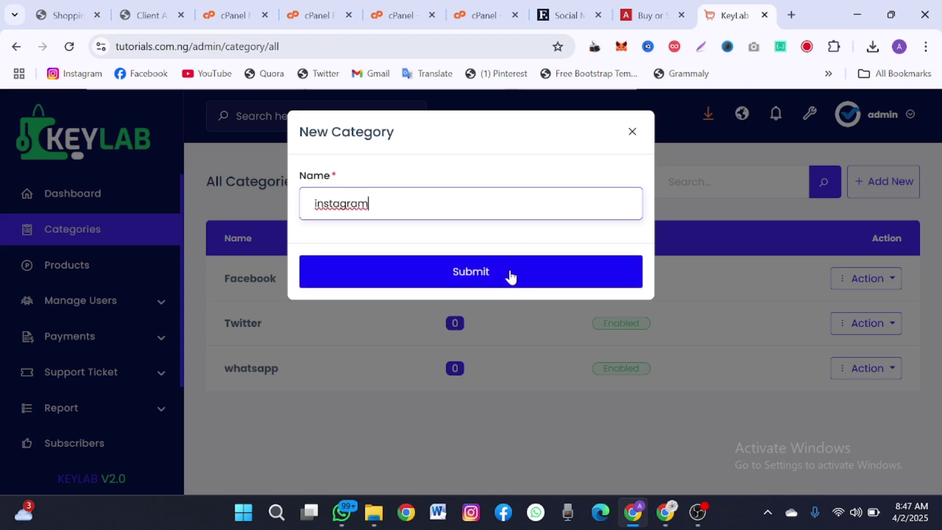
{"action": "left_click", "coordinate": [511, 276]}
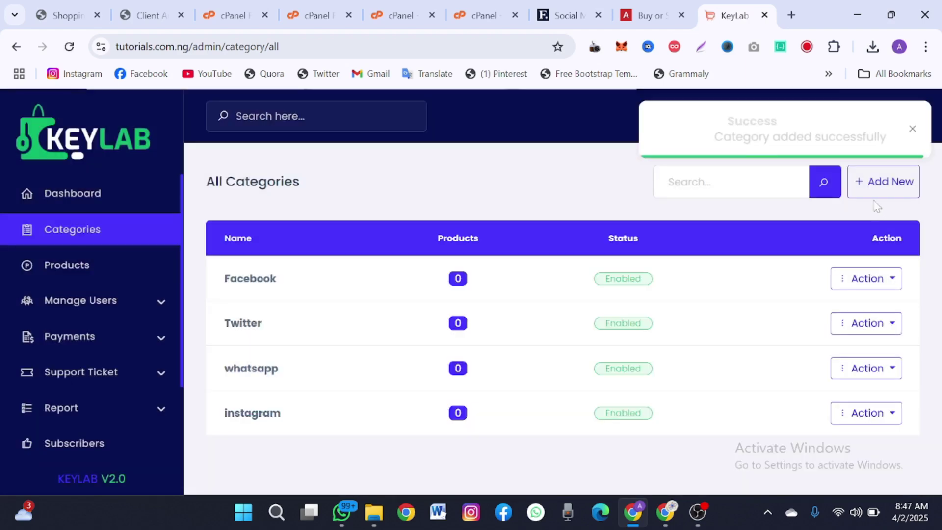
- Add the Gmail category as the fifth one
{"action": "left_click", "coordinate": [872, 197]}
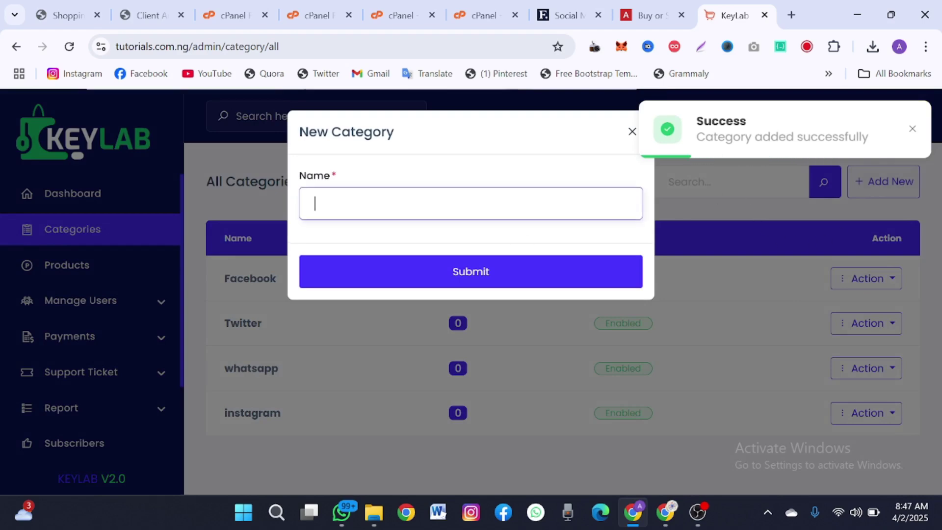
{"action": "type", "text": "Gmail"}
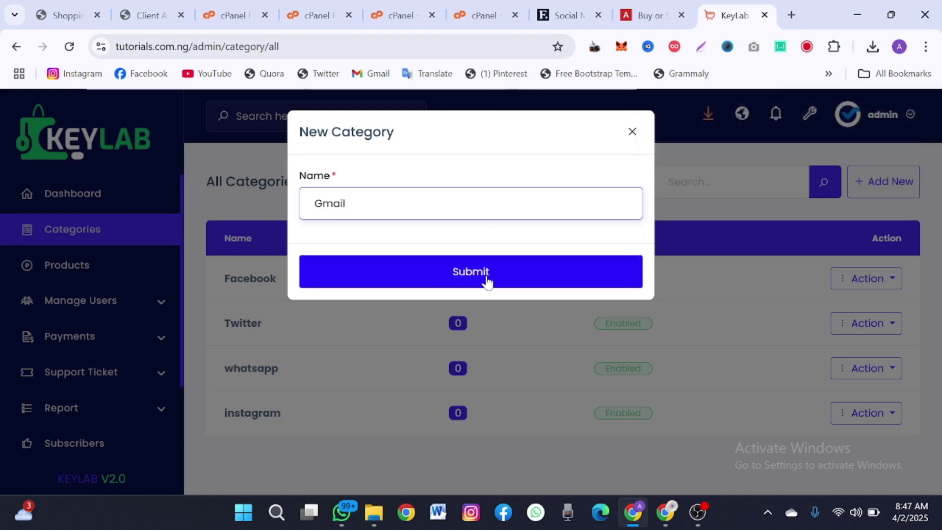
{"action": "left_click", "coordinate": [487, 281]}
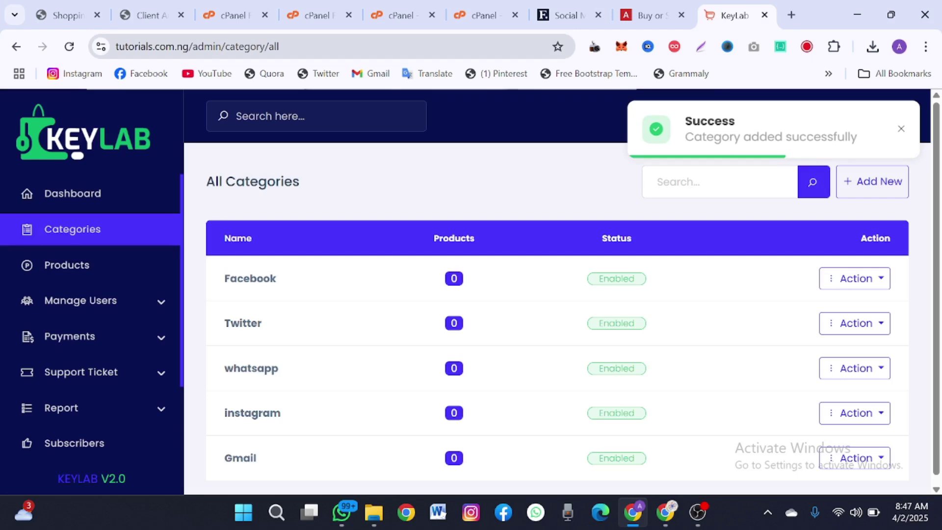
{"action": "key", "text": "ctrl+l"}
{"action": "key", "text": "ctrl+c"}
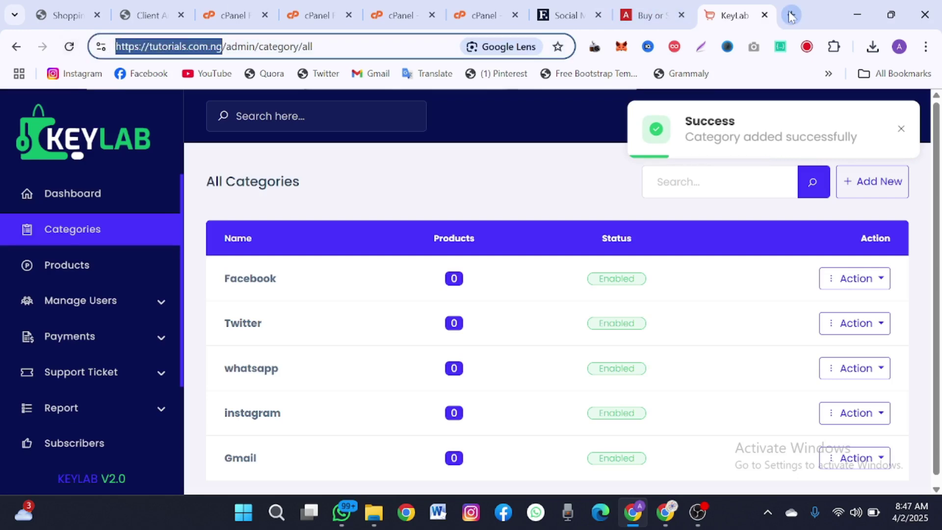
- Load the tutorials.com.ng storefront in a new tab and view its Category list
{"action": "left_click", "coordinate": [791, 15]}
{"action": "key", "text": "ctrl+v"}
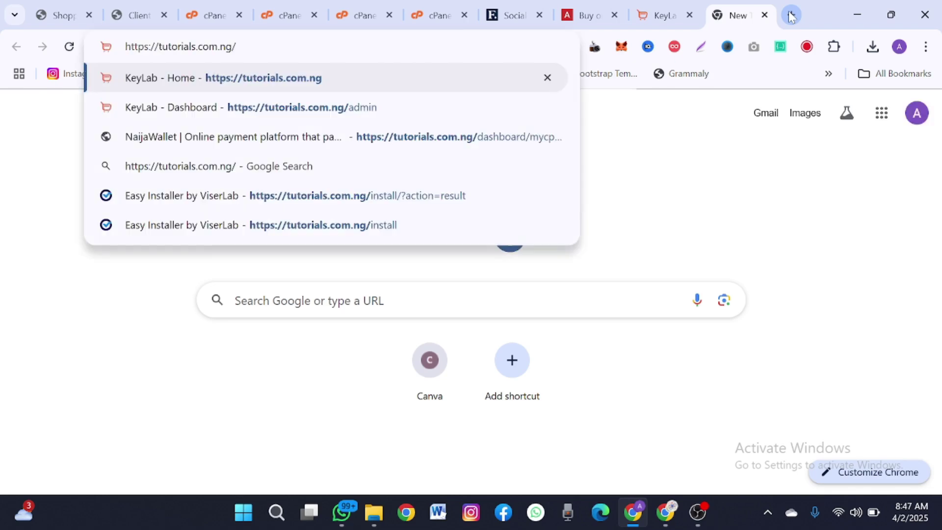
{"action": "key", "text": "Return"}
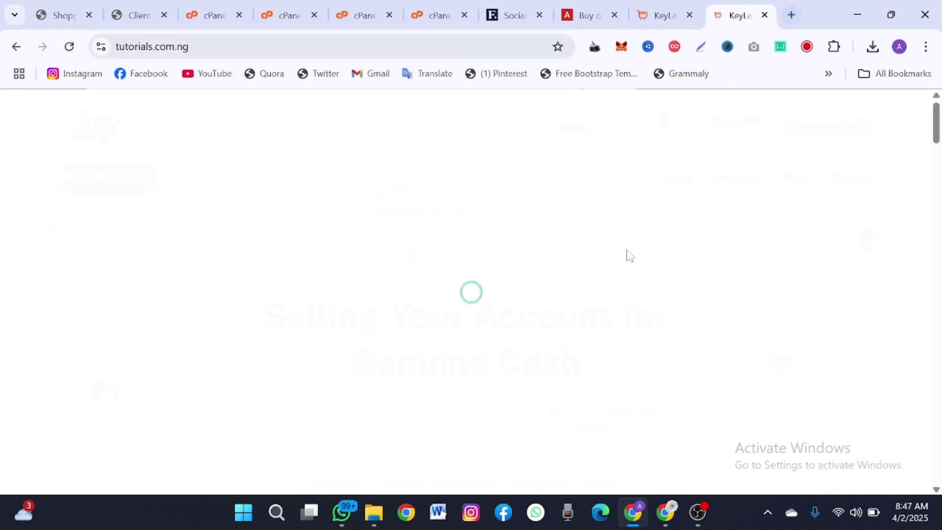
{"action": "left_click", "coordinate": [147, 182]}
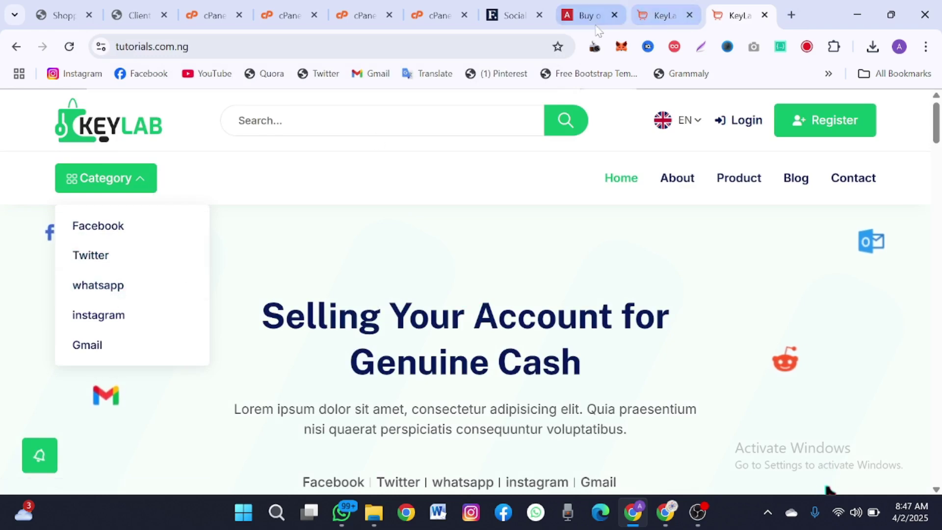
- Compare it with AccsMarket's category list, then go back to the KeyLab admin categories page
{"action": "left_click", "coordinate": [591, 19]}
{"action": "left_click", "coordinate": [319, 182]}
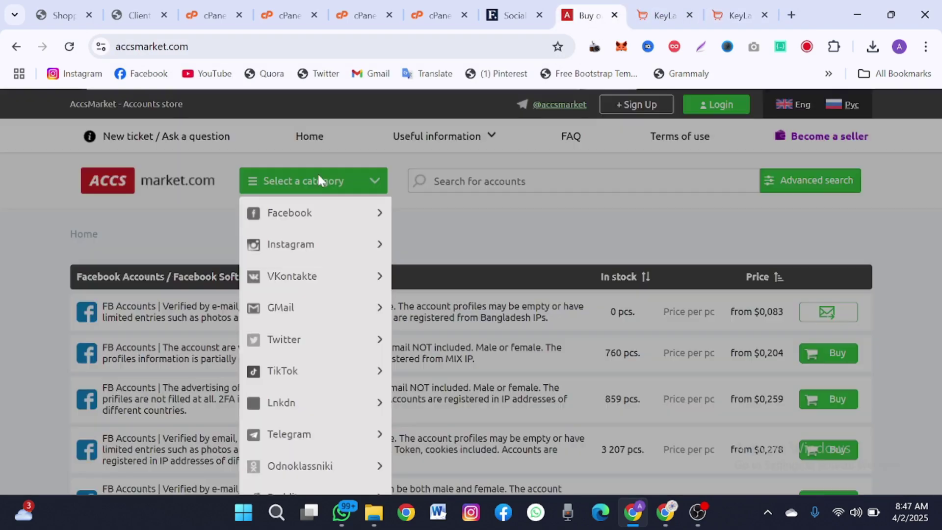
{"action": "left_click", "coordinate": [735, 11]}
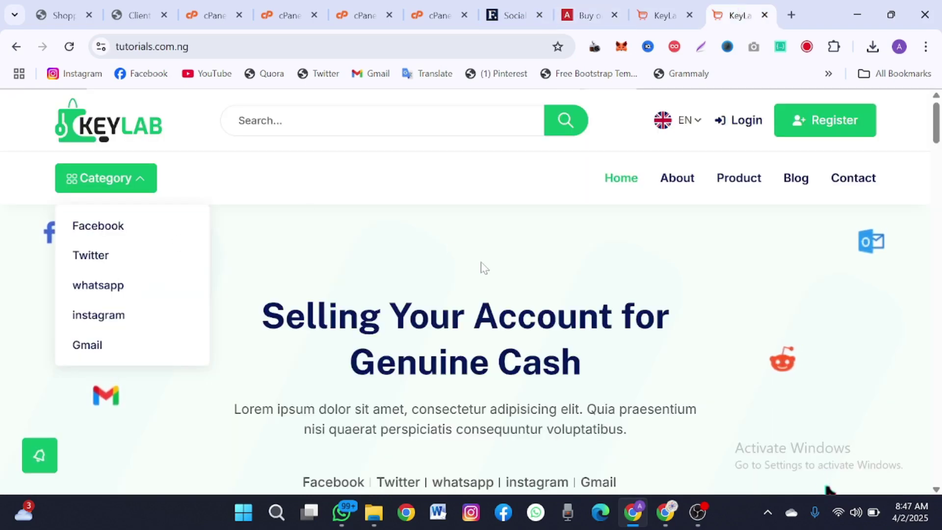
{"action": "left_click", "coordinate": [656, 7]}
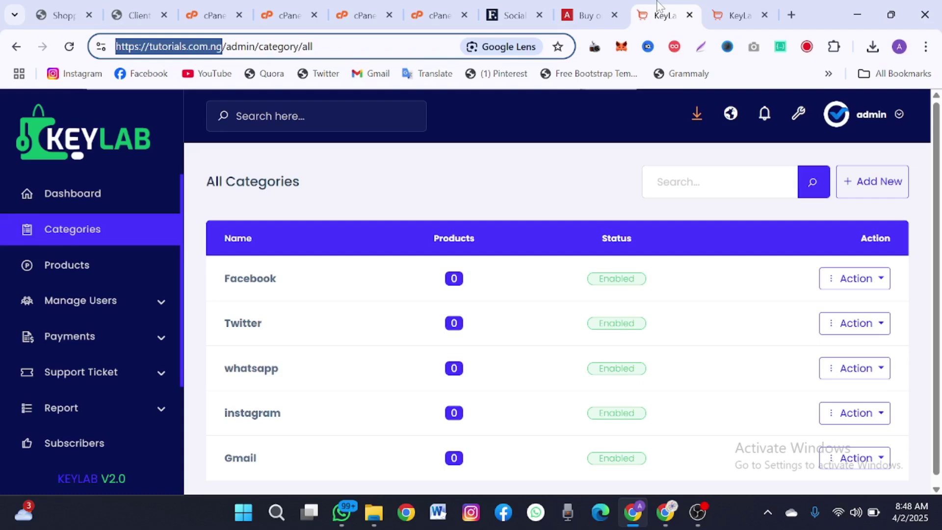
- Open KeyLab's admin products list, then return to the AccsMarket listings
{"action": "left_click", "coordinate": [58, 275]}
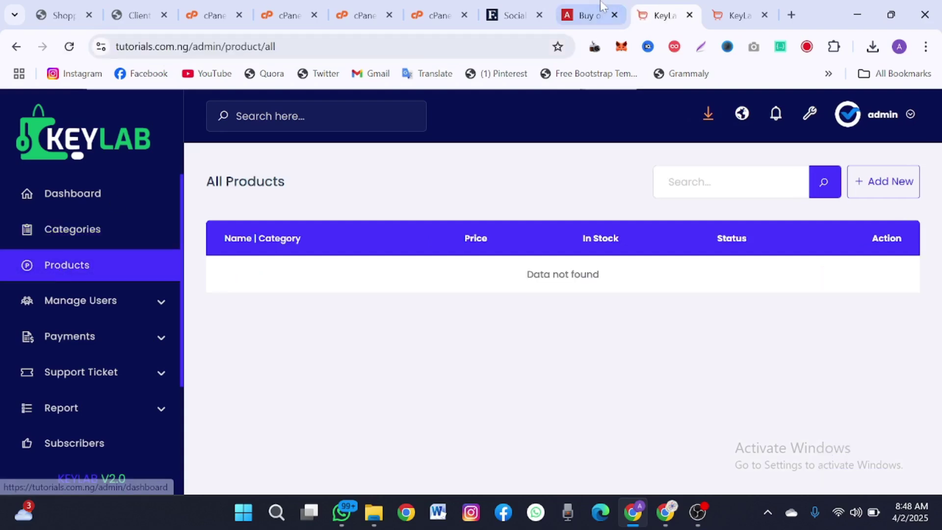
{"action": "left_click", "coordinate": [598, 6]}
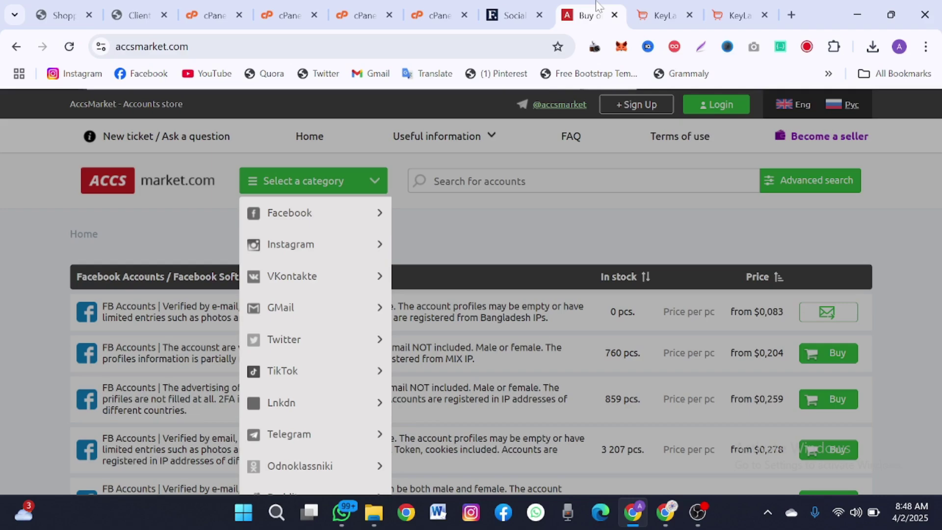
{"action": "left_click", "coordinate": [519, 356]}
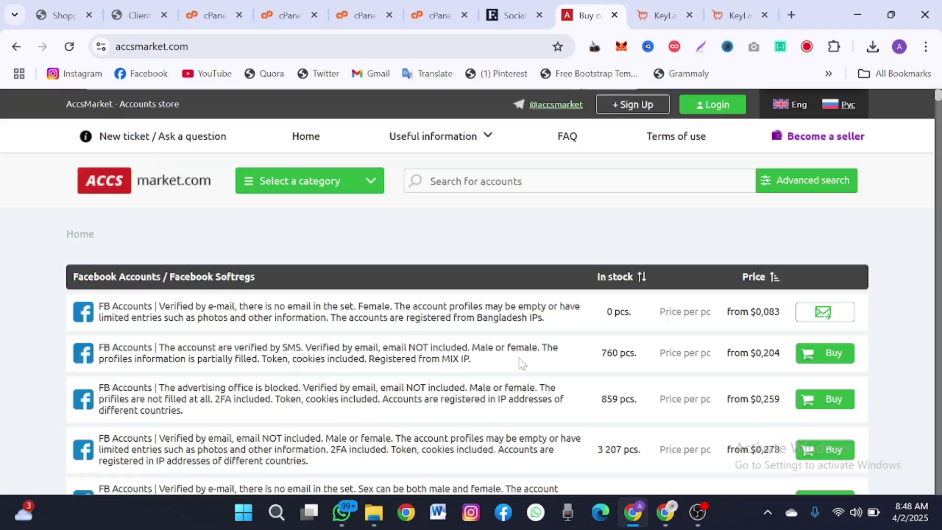
- Open the first Facebook accounts listing on AccsMarket and copy its full title
{"action": "left_click", "coordinate": [139, 318]}
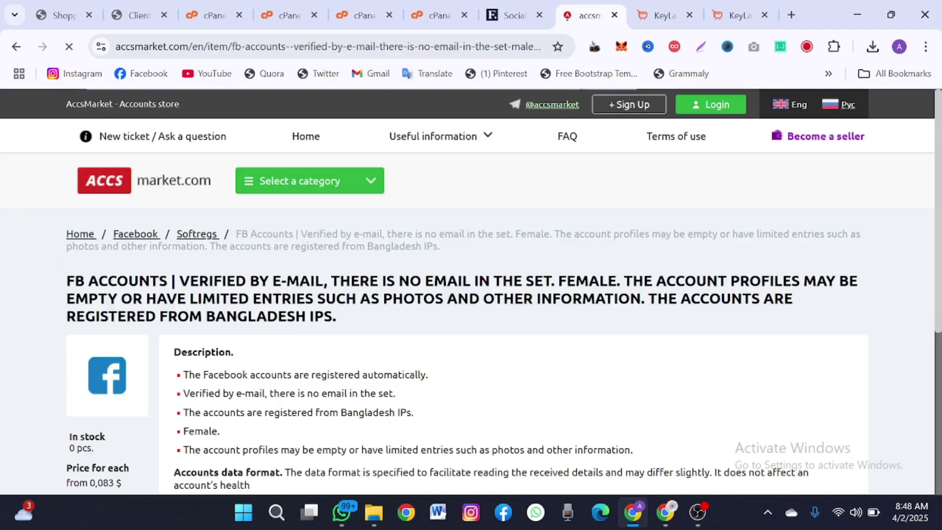
{"action": "scroll", "coordinate": [220, 430], "scroll_direction": "down", "scroll_amount": 3}
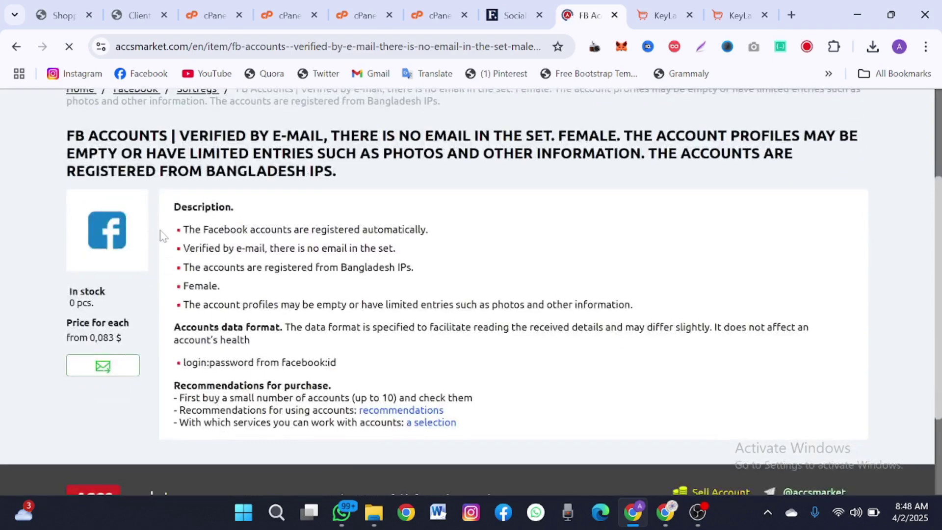
{"action": "left_click_drag", "start_coordinate": [196, 225], "coordinate": [324, 298]}
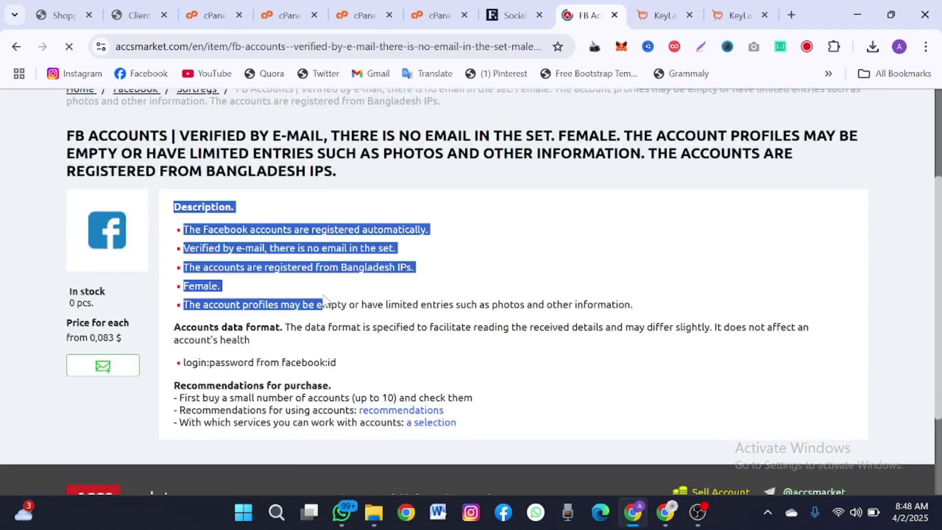
{"action": "left_click", "coordinate": [167, 230]}
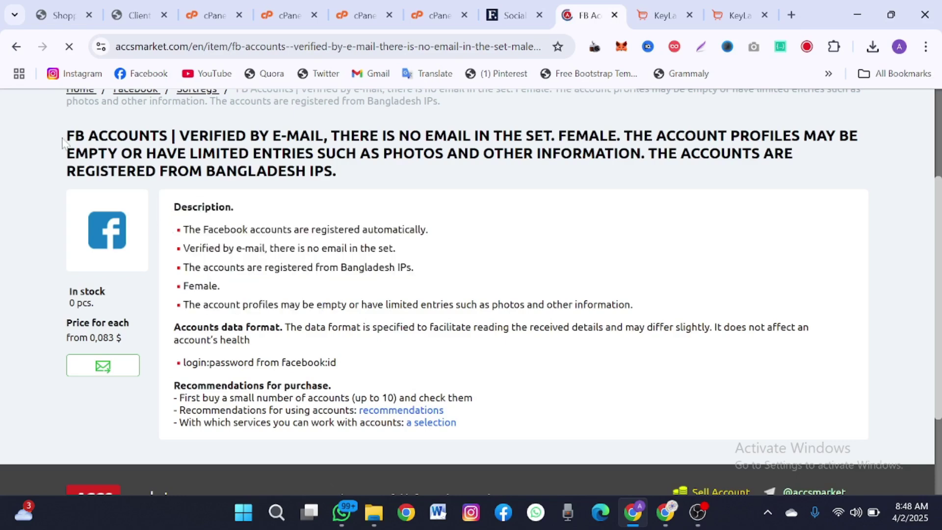
{"action": "left_click_drag", "start_coordinate": [63, 142], "coordinate": [355, 180]}
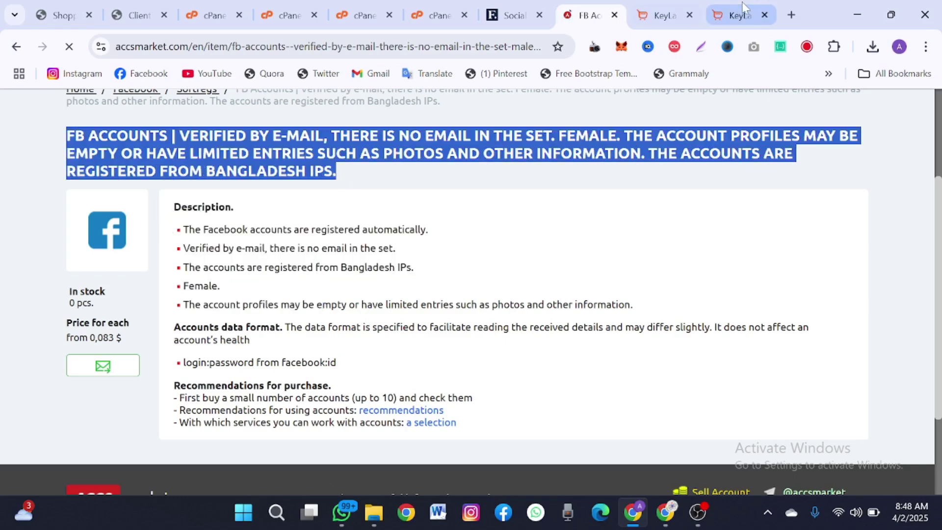
{"action": "left_click", "coordinate": [739, 14]}
- Start a new product in category Facebook, named with the pasted listing title
{"action": "left_click", "coordinate": [672, 2]}
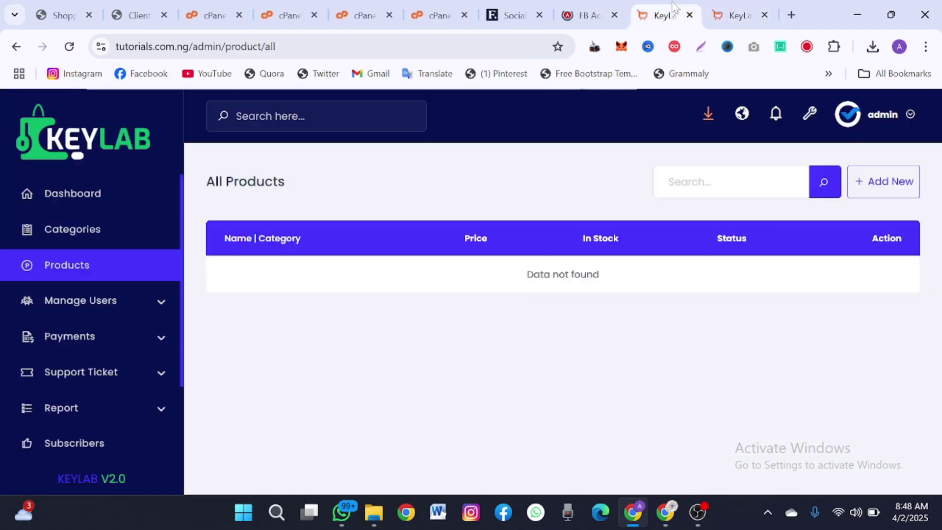
{"action": "left_click", "coordinate": [872, 189]}
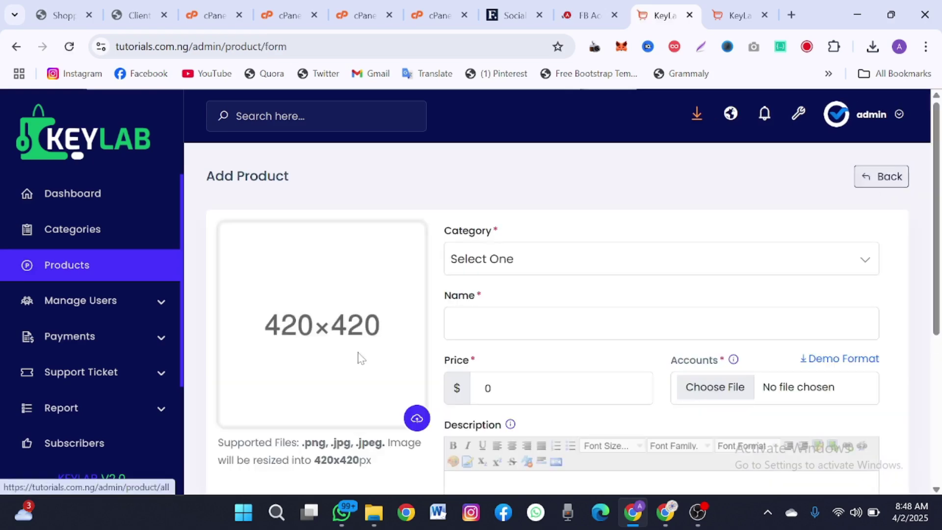
{"action": "left_click", "coordinate": [515, 262]}
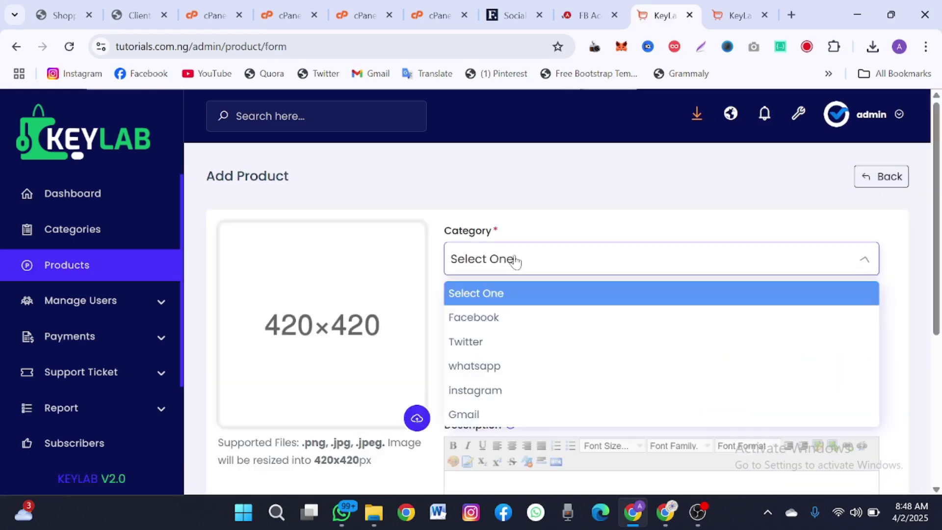
{"action": "left_click", "coordinate": [491, 320]}
{"action": "left_click", "coordinate": [533, 323]}
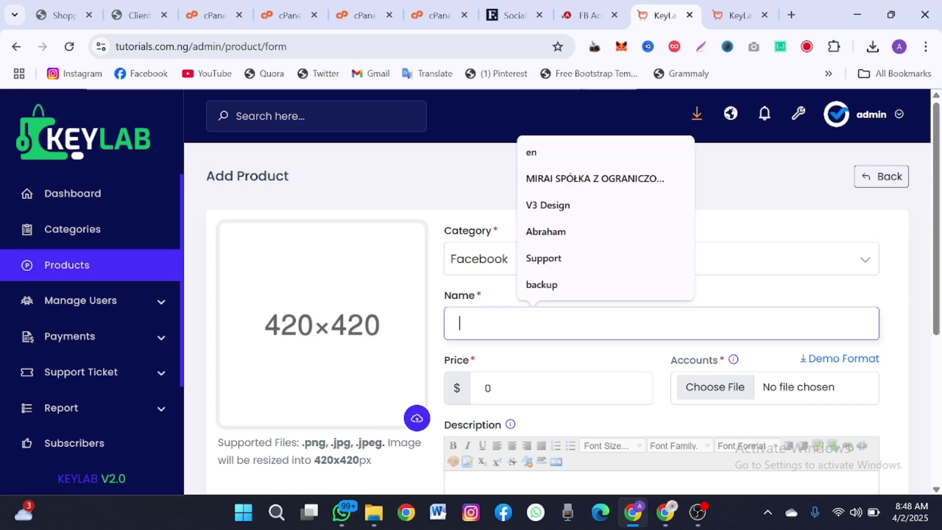
{"action": "key", "text": "ctrl+v"}
{"action": "key", "text": "Tab"}
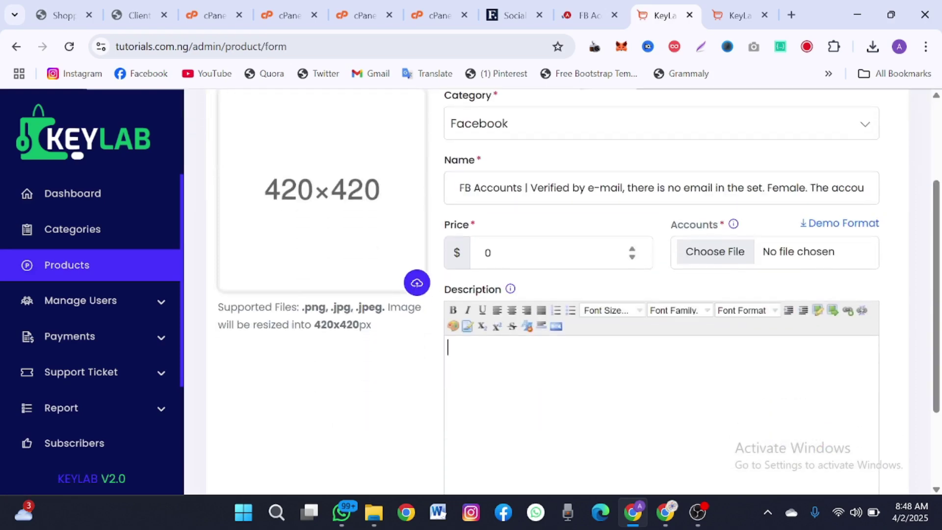
- Set the product price to 5
{"action": "left_click", "coordinate": [453, 254]}
{"action": "double_click", "coordinate": [455, 254]}
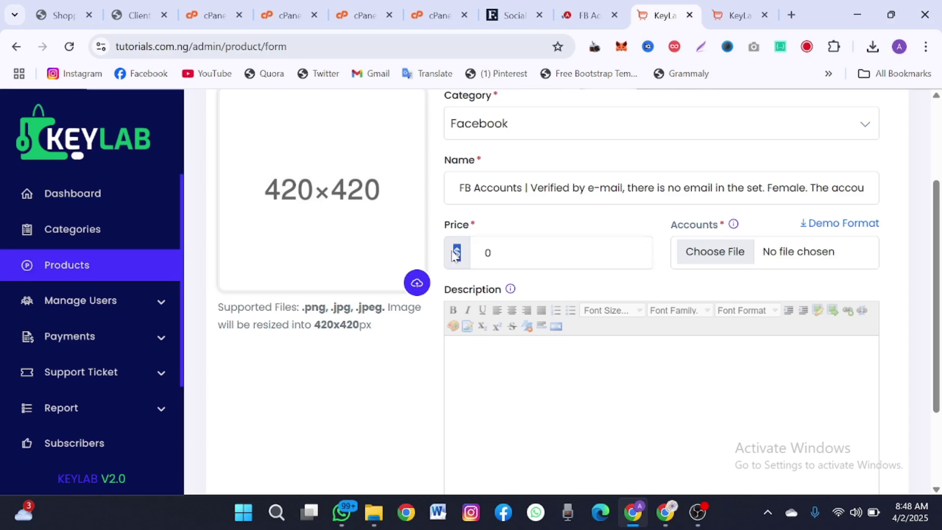
{"action": "left_click", "coordinate": [491, 254]}
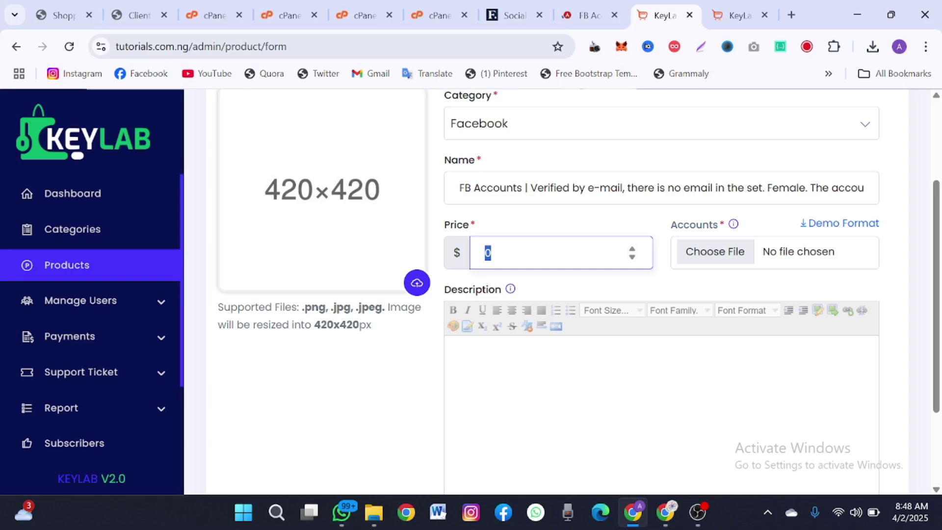
{"action": "type", "text": "5"}
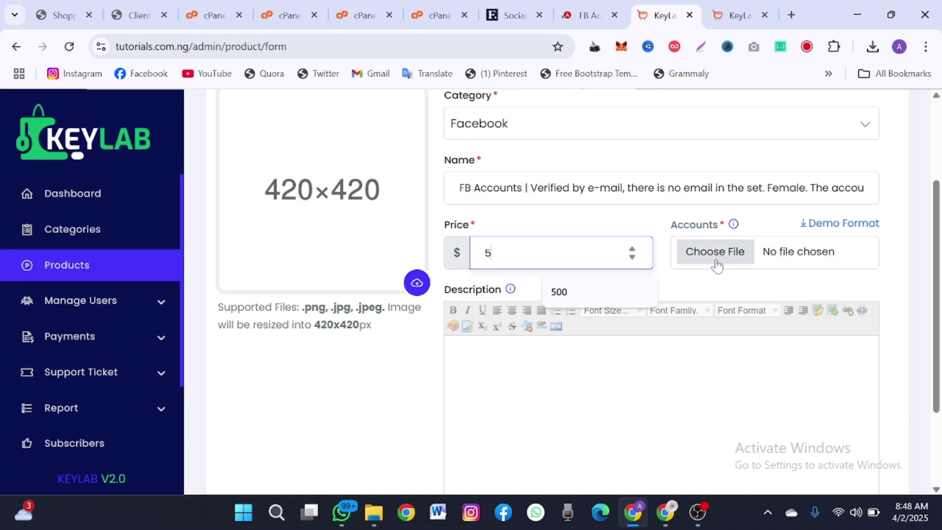
- Copy the AccsMarket item description and paste it into the product Description editor
{"action": "left_click", "coordinate": [570, 5]}
{"action": "scroll", "coordinate": [364, 346], "scroll_direction": "down", "scroll_amount": 1}
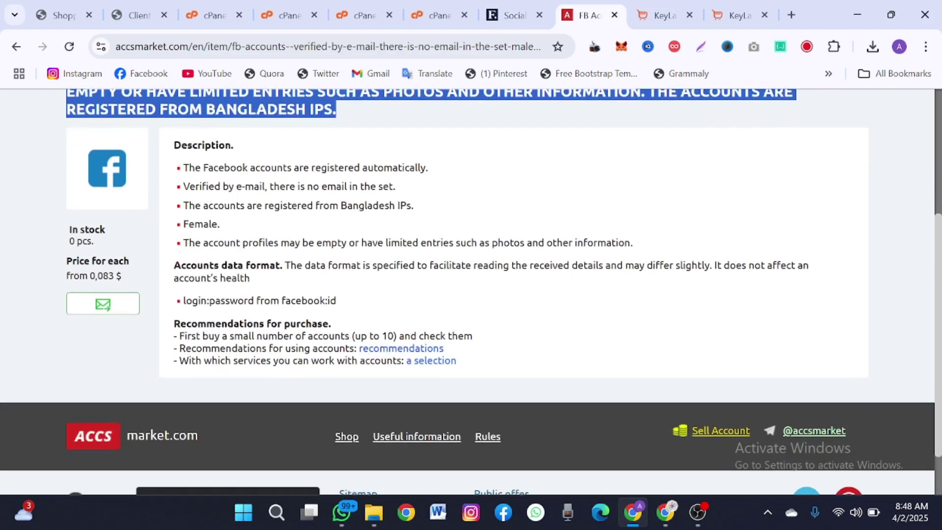
{"action": "left_click_drag", "start_coordinate": [180, 169], "coordinate": [474, 363]}
{"action": "key", "text": "ctrl+c"}
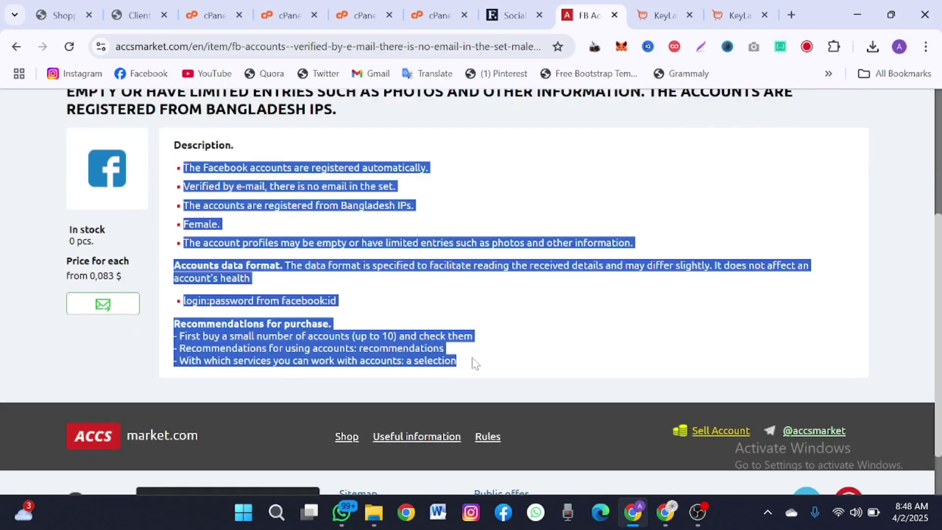
{"action": "left_click", "coordinate": [661, 15]}
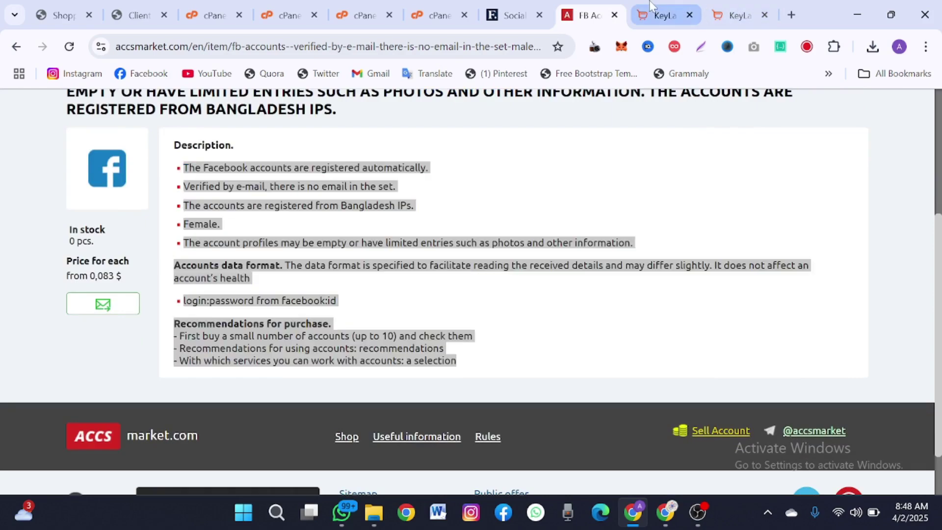
{"action": "key", "text": "ctrl+v"}
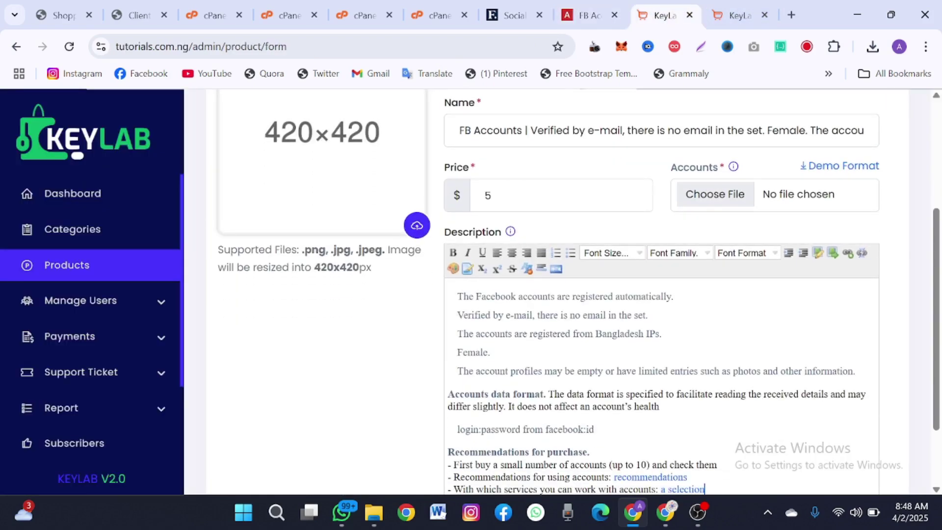
{"action": "scroll", "coordinate": [564, 295], "scroll_direction": "up", "scroll_amount": 5}
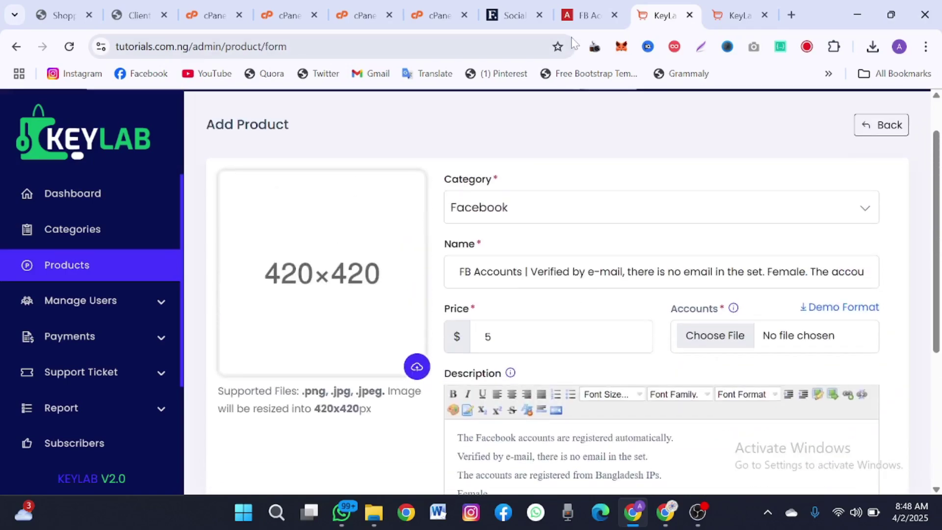
- Save the Facebook logo from the AccsMarket item page as 89.png
{"action": "left_click", "coordinate": [584, 14]}
{"action": "left_click", "coordinate": [37, 217]}
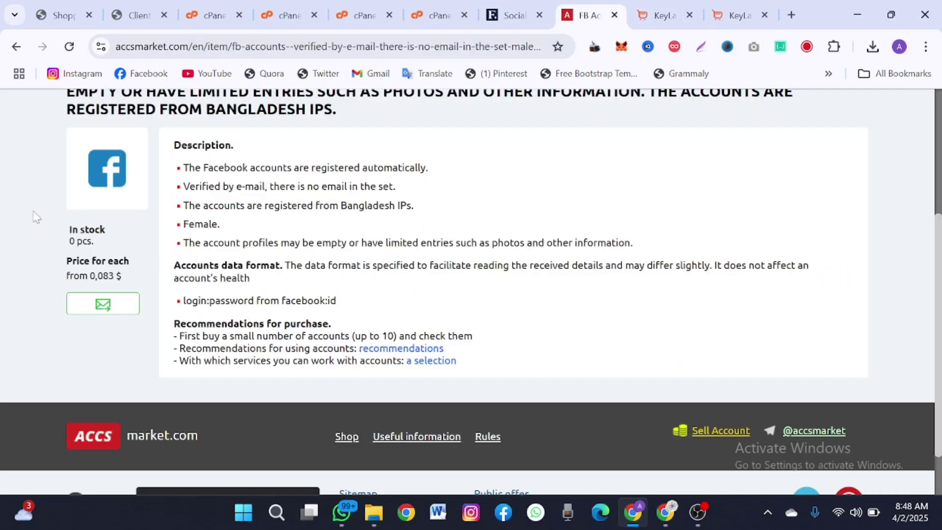
{"action": "right_click", "coordinate": [101, 176]}
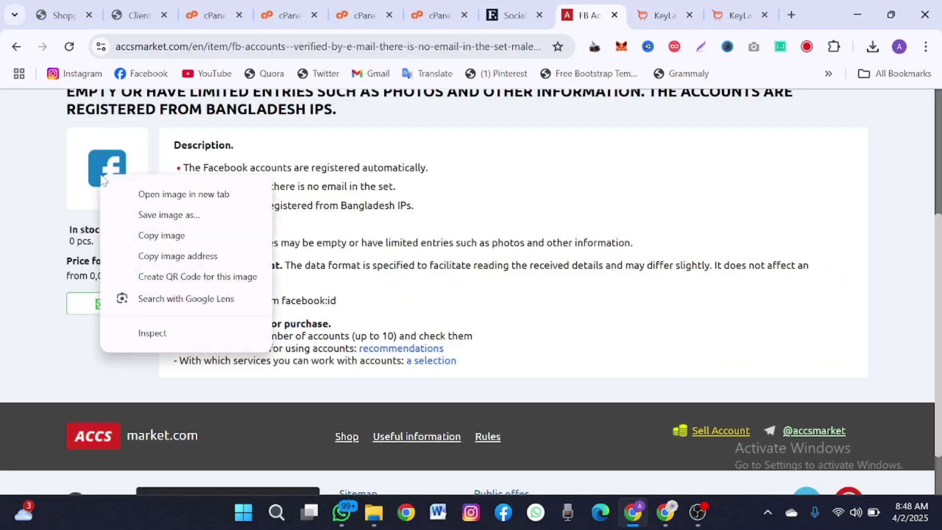
{"action": "left_click", "coordinate": [142, 222]}
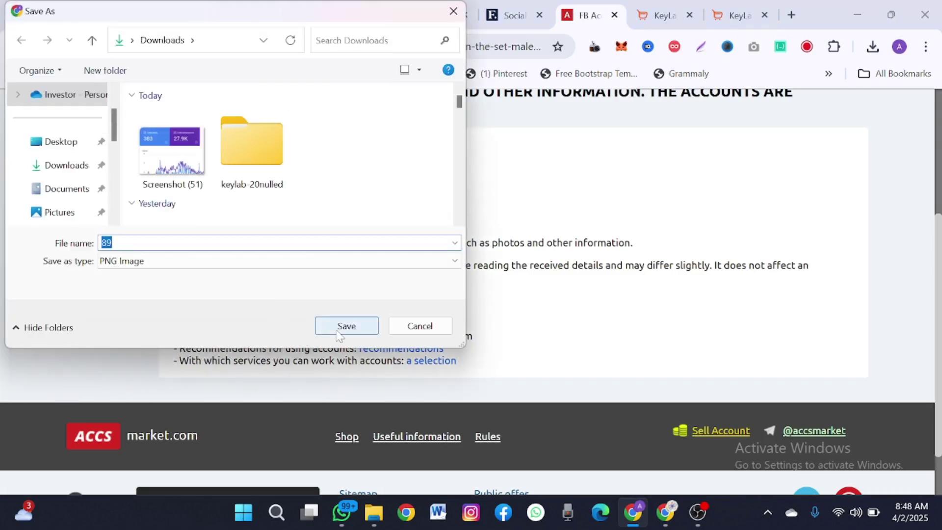
{"action": "left_click", "coordinate": [338, 329]}
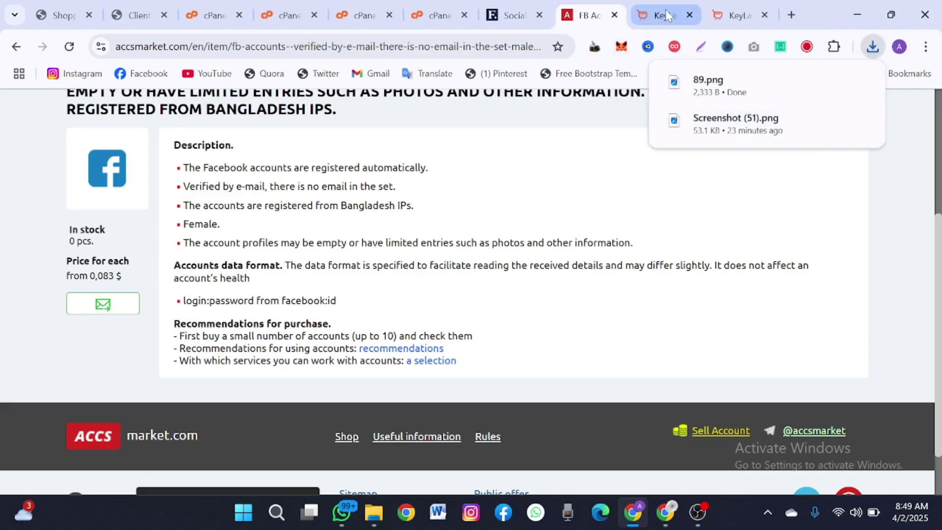
- Browse to AccsMarket's Facebook accounts catalog
{"action": "left_click", "coordinate": [667, 14]}
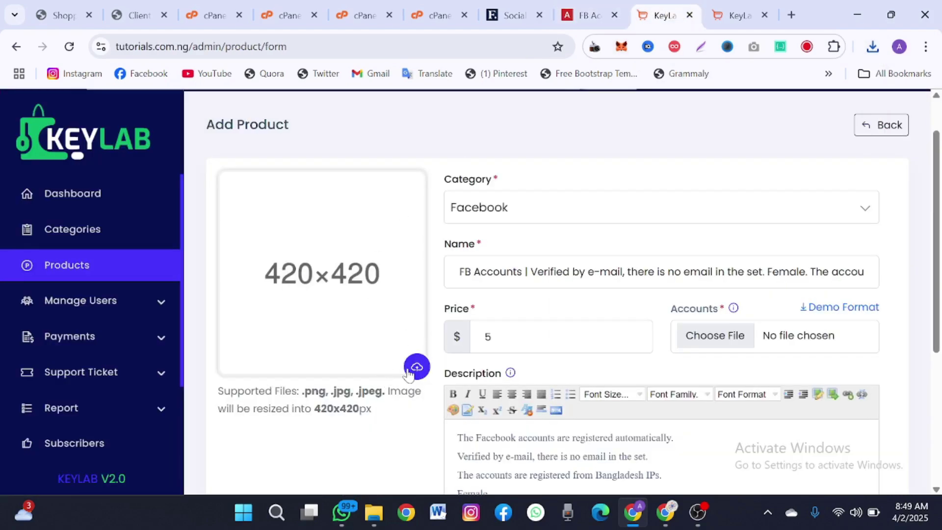
{"action": "left_click", "coordinate": [585, 15]}
{"action": "scroll", "coordinate": [258, 296], "scroll_direction": "up", "scroll_amount": 5}
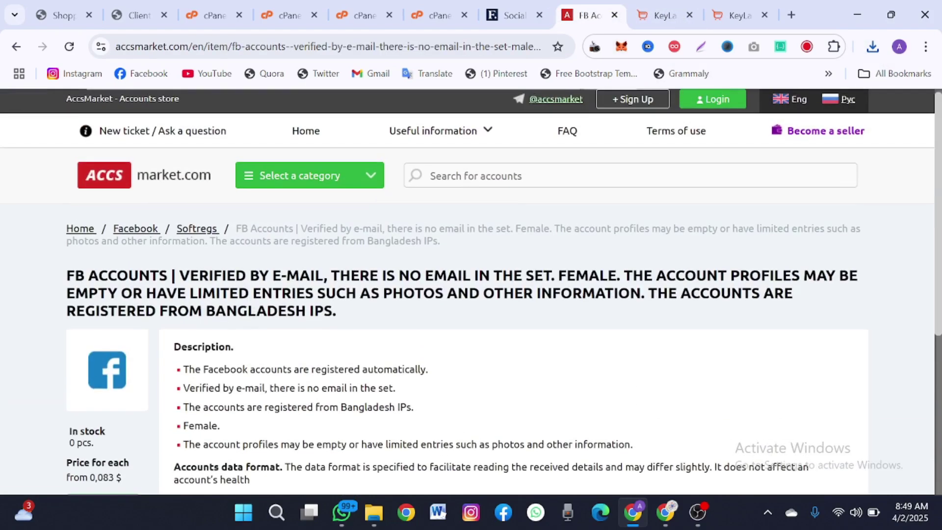
{"action": "left_click", "coordinate": [129, 238]}
{"action": "scroll", "coordinate": [88, 215], "scroll_direction": "down", "scroll_amount": 3}
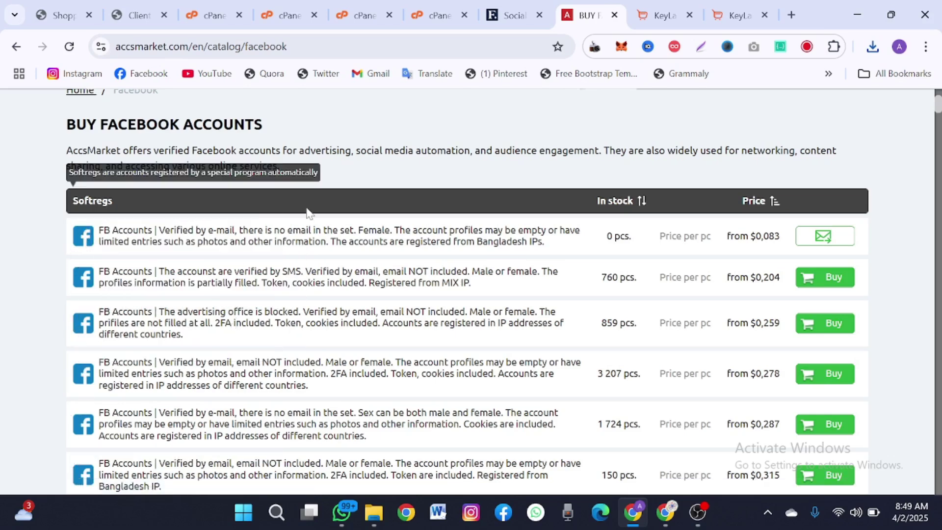
- Upload 89.png as the product image on the KeyLab Add Product form
{"action": "left_click", "coordinate": [660, 15]}
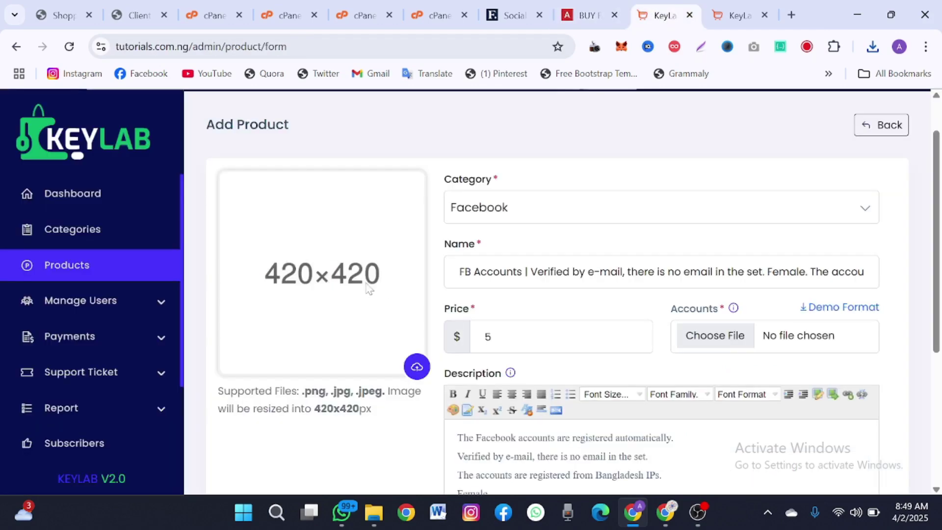
{"action": "left_click", "coordinate": [415, 368]}
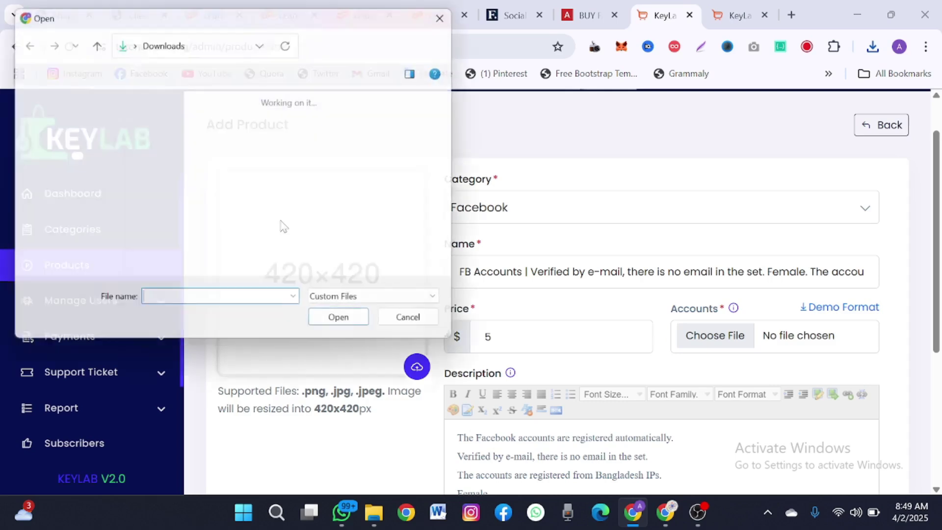
{"action": "left_click", "coordinate": [172, 153]}
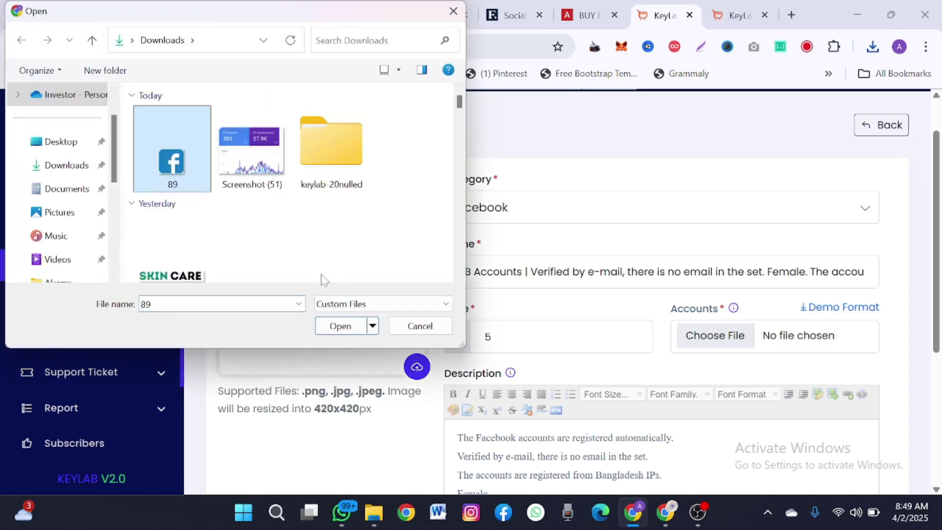
{"action": "left_click", "coordinate": [339, 326]}
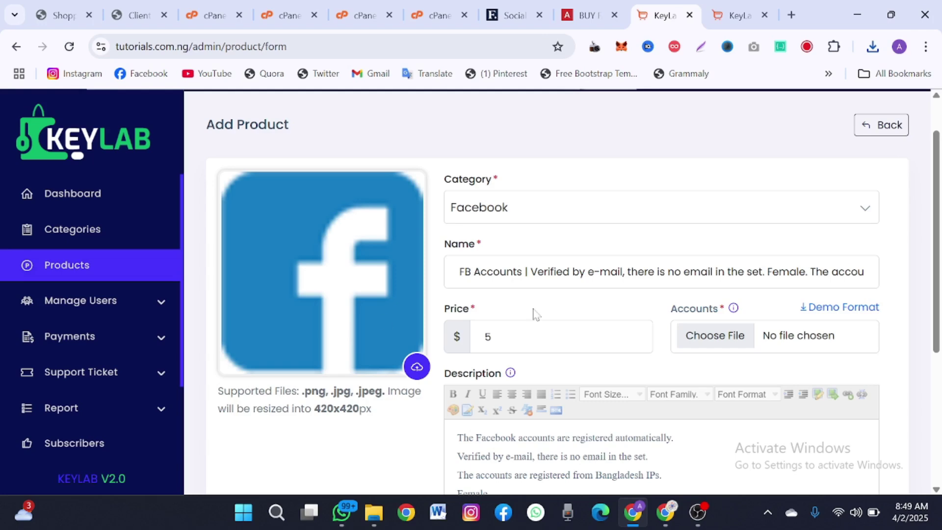
{"action": "scroll", "coordinate": [787, 341], "scroll_direction": "down", "scroll_amount": 5}
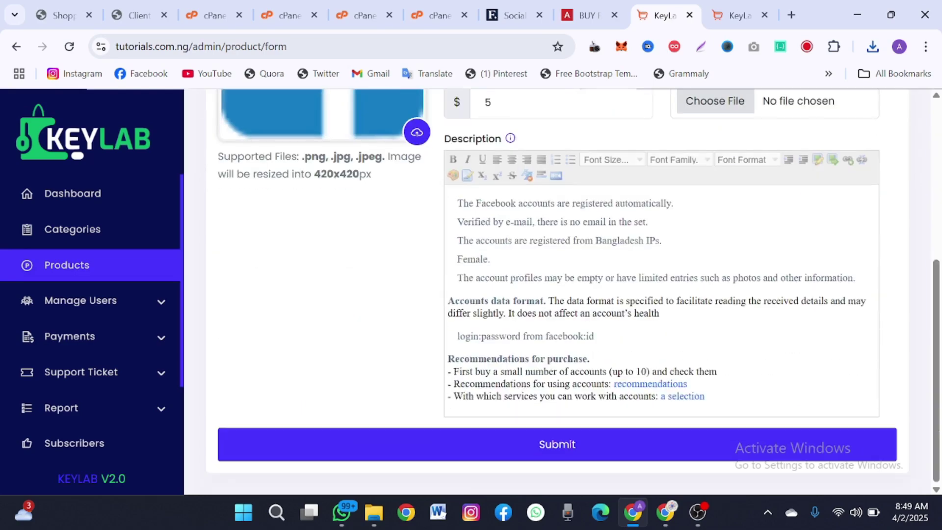
- Download demo_format (1).txt from the Demo Format link above the Accounts field
{"action": "scroll", "coordinate": [787, 347], "scroll_direction": "up", "scroll_amount": 3}
{"action": "scroll", "coordinate": [789, 340], "scroll_direction": "up", "scroll_amount": 1}
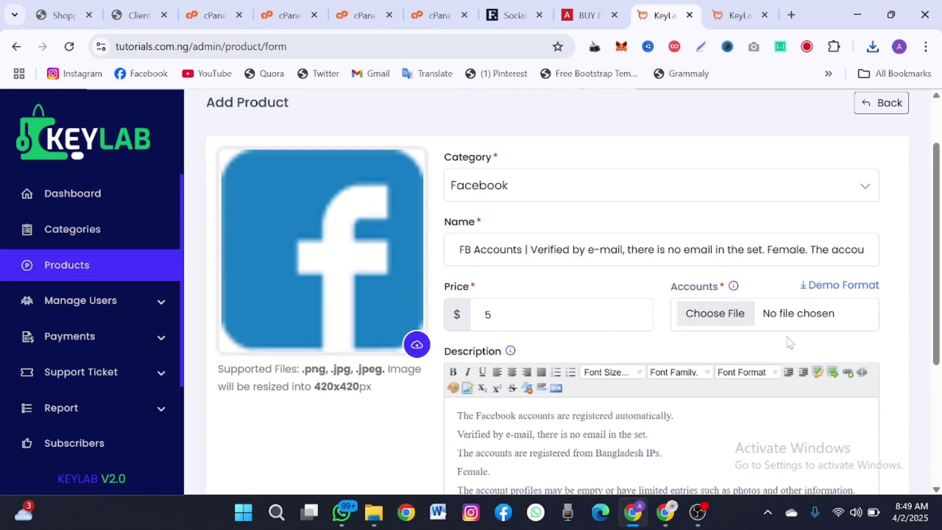
{"action": "left_click", "coordinate": [809, 294]}
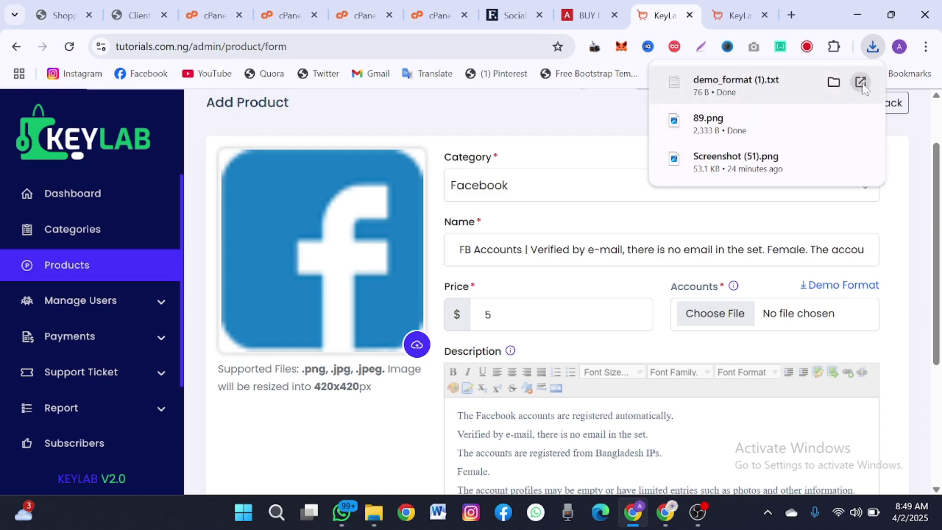
- Open demo_format (1).txt in Notepad and replace line one's placeholder with the account username
{"action": "left_click", "coordinate": [862, 84]}
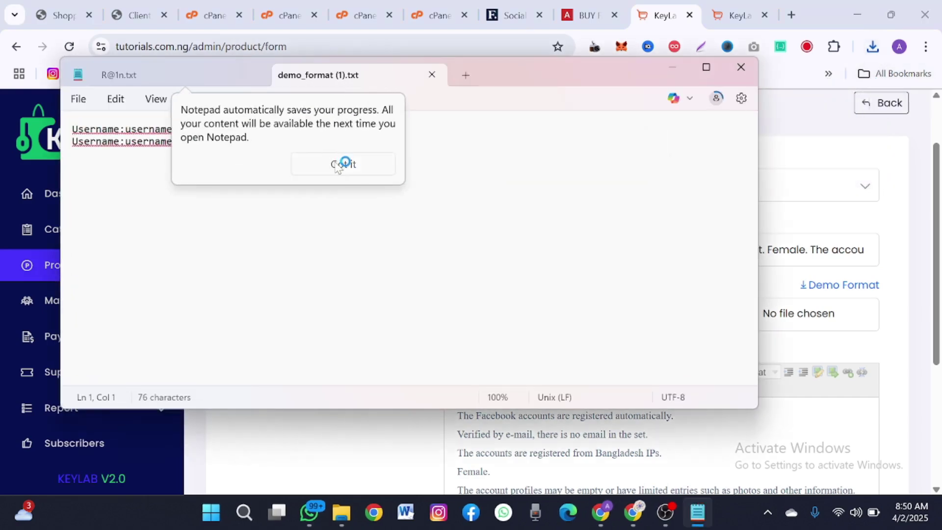
{"action": "left_click", "coordinate": [333, 164]}
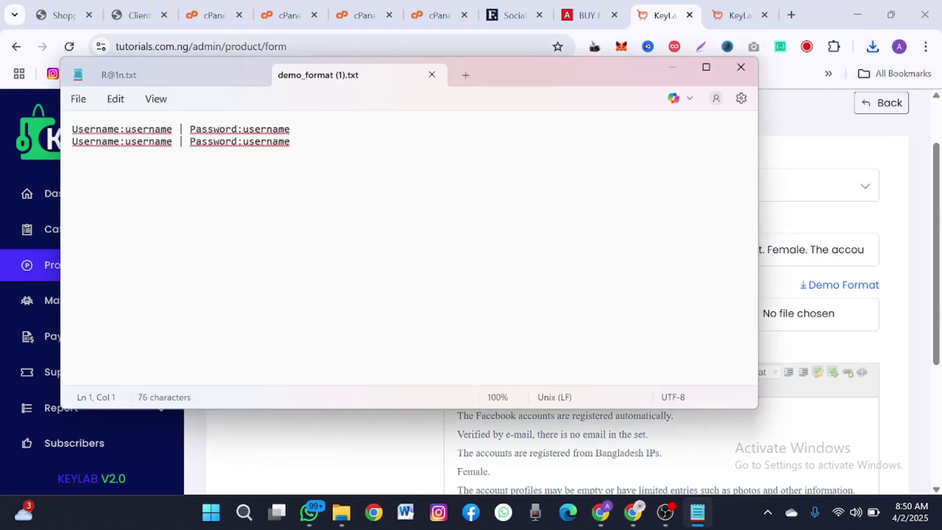
{"action": "left_click_drag", "start_coordinate": [173, 129], "coordinate": [137, 129]}
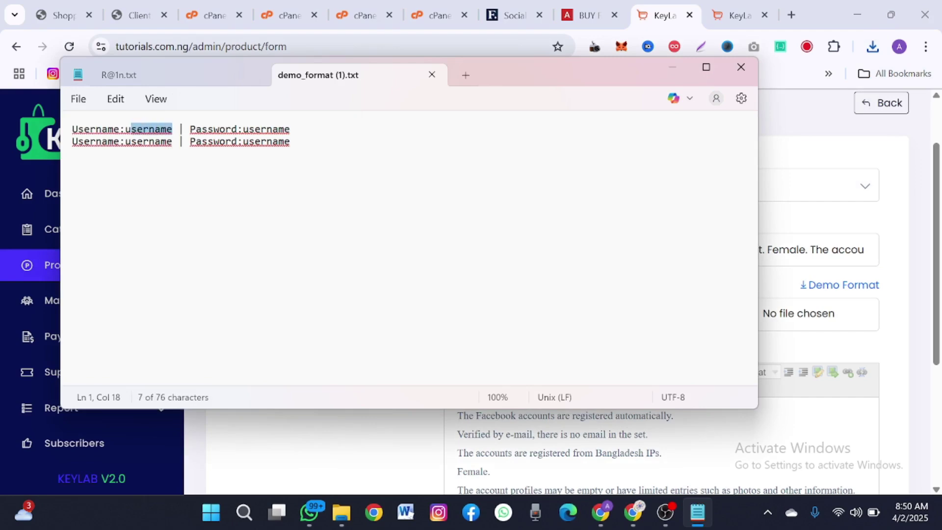
{"action": "key", "text": "BackSpace"}
{"action": "key", "text": "BackSpace"}
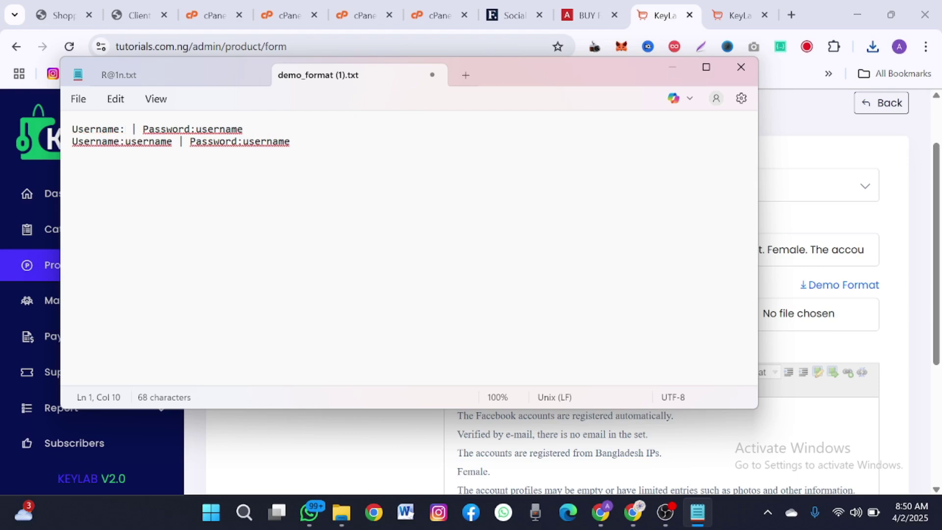
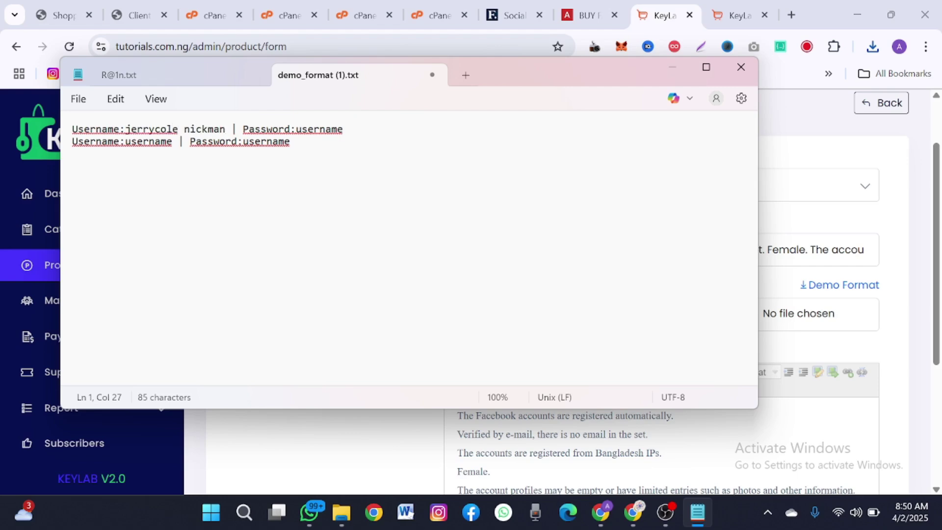
- Relabel line two as Email with a sample e-mail address, and start a numeric password on line one
{"action": "left_click_drag", "start_coordinate": [72, 141], "coordinate": [125, 141]}
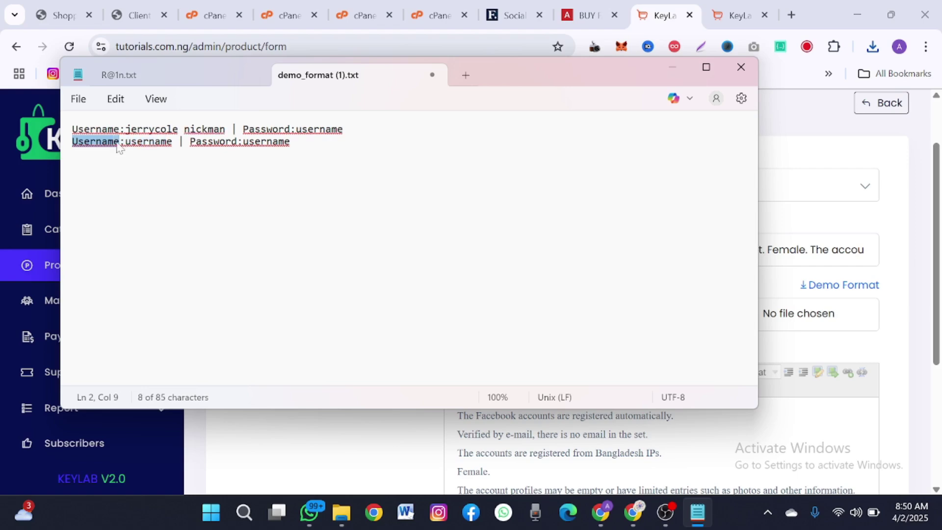
{"action": "type", "text": "Emailk"}
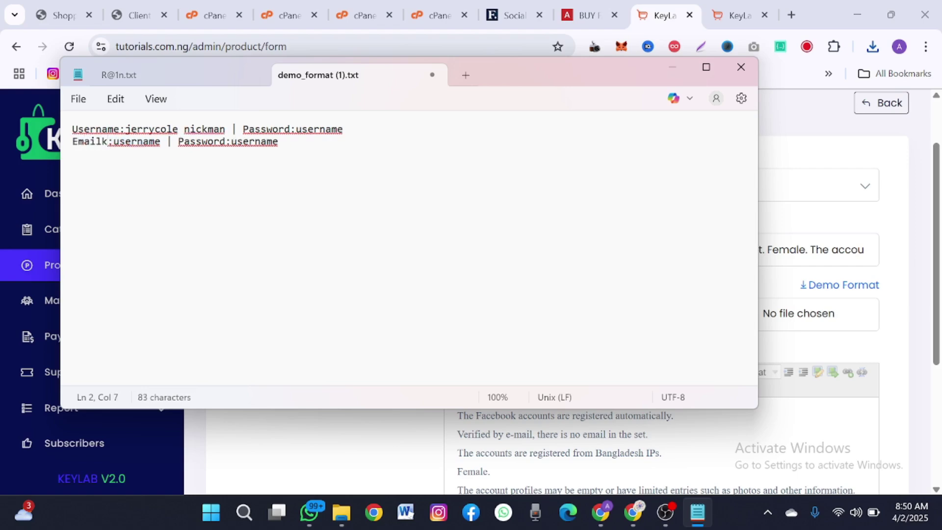
{"action": "key", "text": "BackSpace"}
{"action": "key", "text": "shift+Right"}
{"action": "key", "text": "shift+Right"}
{"action": "key", "text": "shift+Right"}
{"action": "key", "text": "shift+Right"}
{"action": "key", "text": "shift+Right"}
{"action": "key", "text": "shift+Right"}
{"action": "key", "text": "shift+Right"}
{"action": "key", "text": "shift+Right"}
{"action": "key", "text": "shift+Right"}
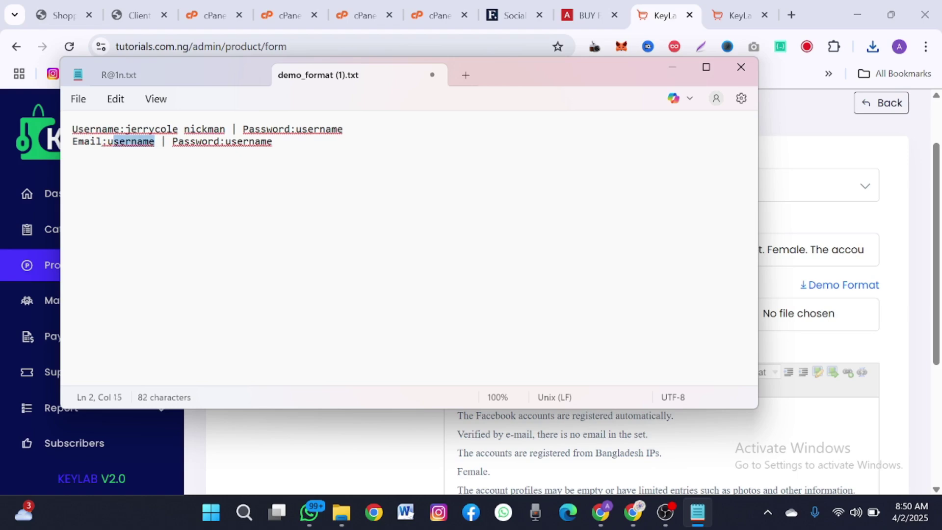
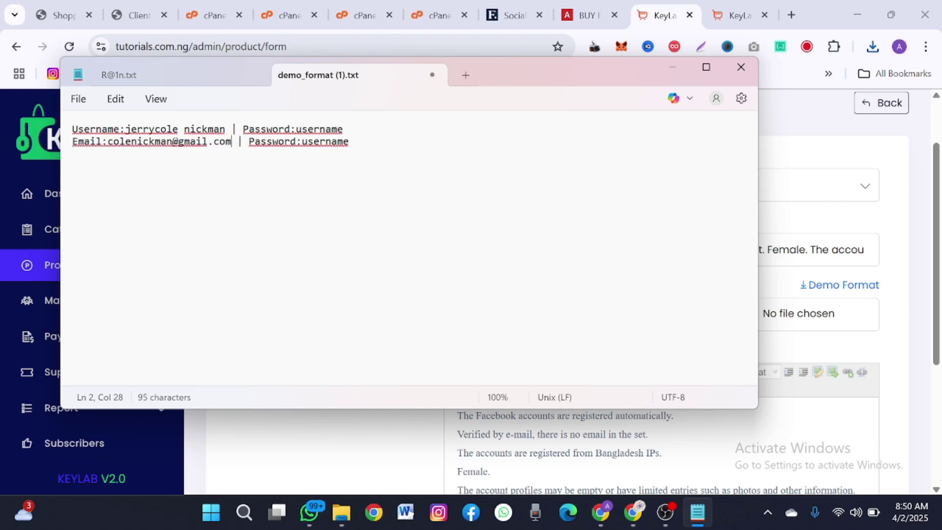
{"action": "left_click_drag", "start_coordinate": [349, 129], "coordinate": [294, 129]}
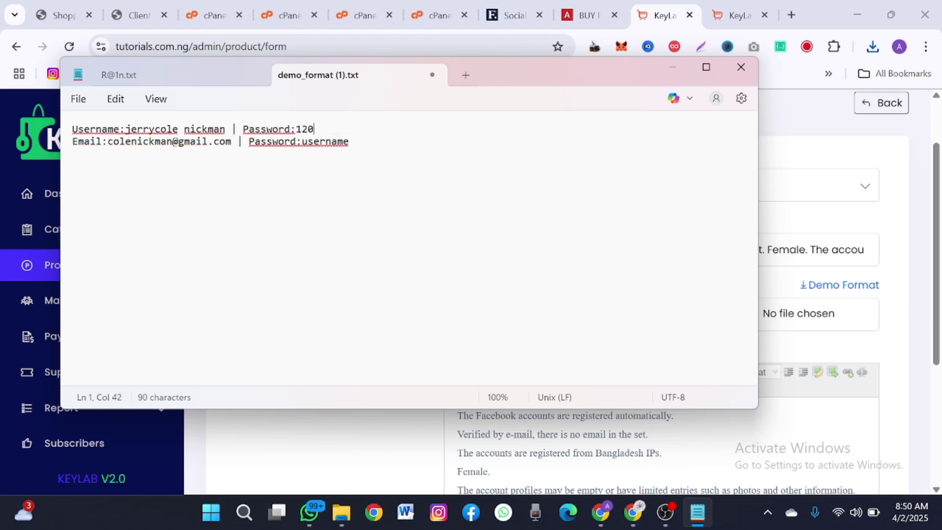
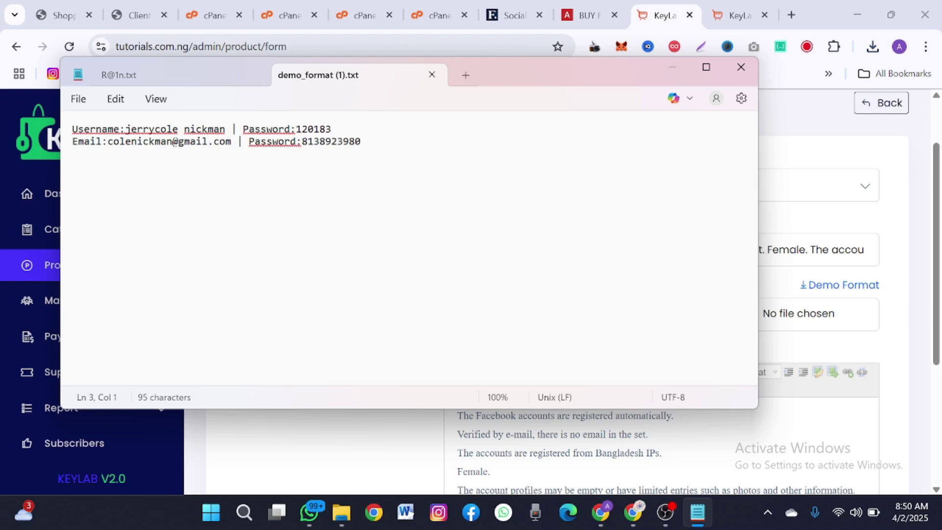
- Enter a numeric password for the second account and close the demo_format (1) file
{"action": "left_click", "coordinate": [742, 69]}
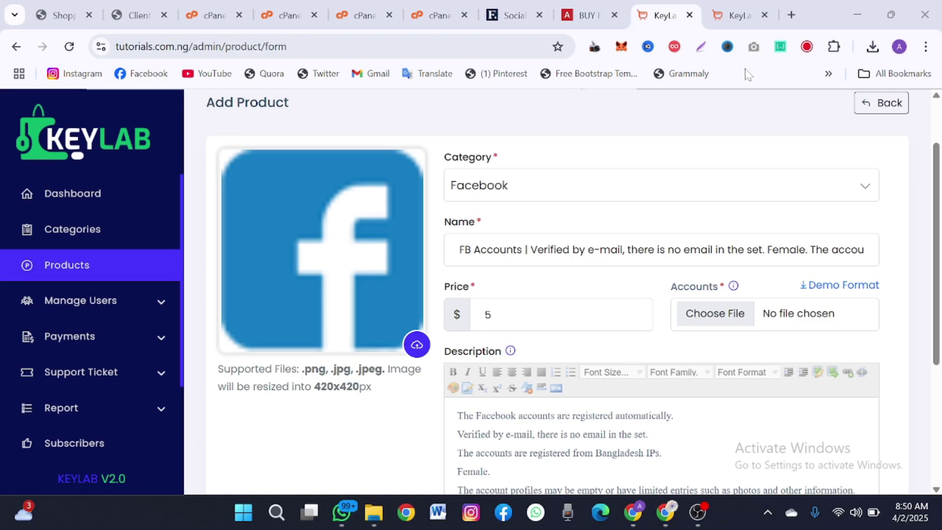
- Attach demo_format (1).txt from Downloads to the Facebook product and submit it
{"action": "left_click", "coordinate": [706, 325]}
{"action": "left_click", "coordinate": [719, 317]}
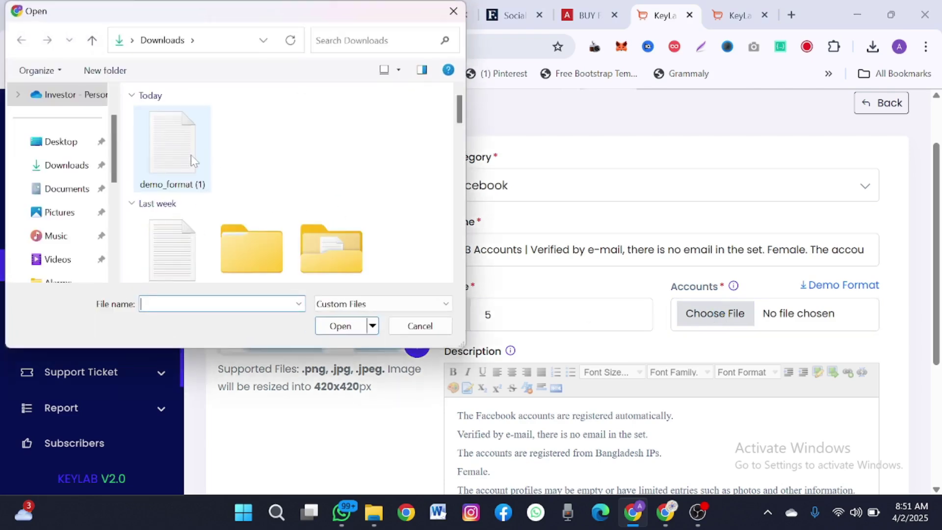
{"action": "left_click", "coordinate": [195, 149]}
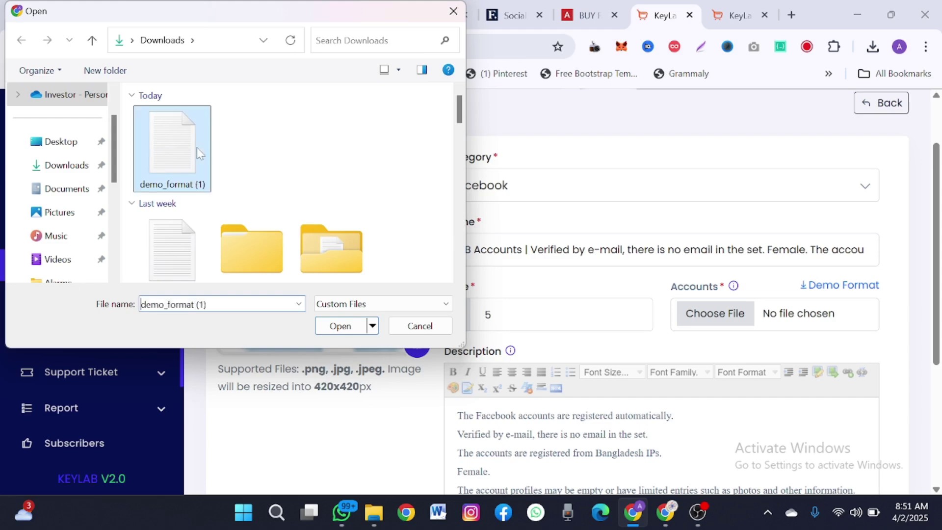
{"action": "left_click", "coordinate": [340, 326]}
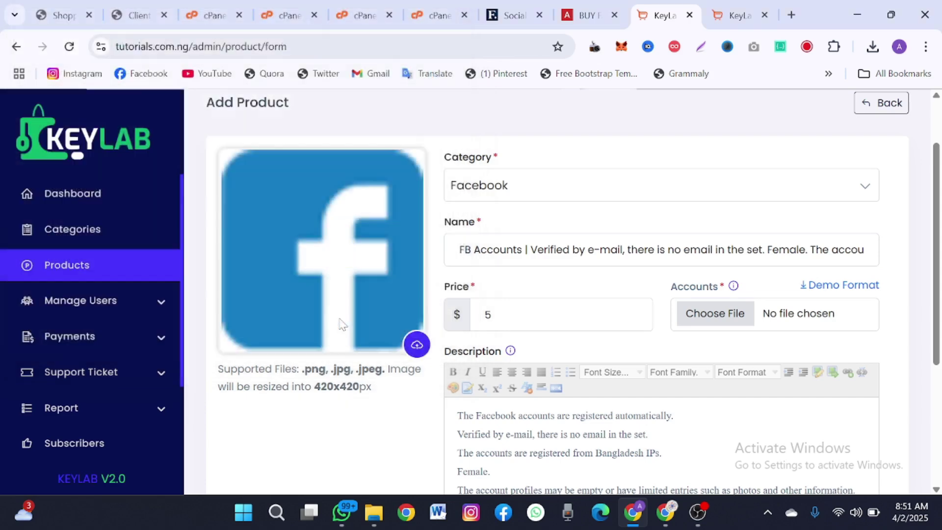
{"action": "scroll", "coordinate": [511, 432], "scroll_direction": "down", "scroll_amount": 5}
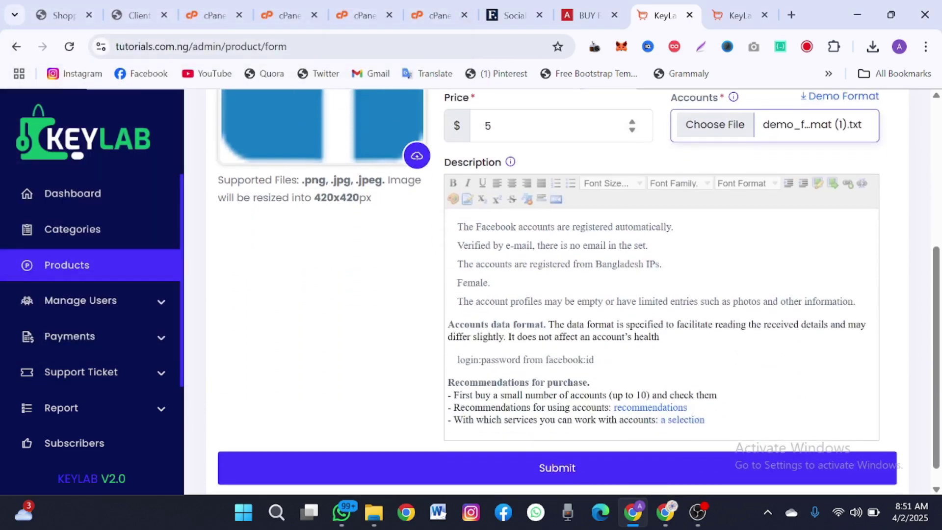
{"action": "left_click", "coordinate": [512, 448]}
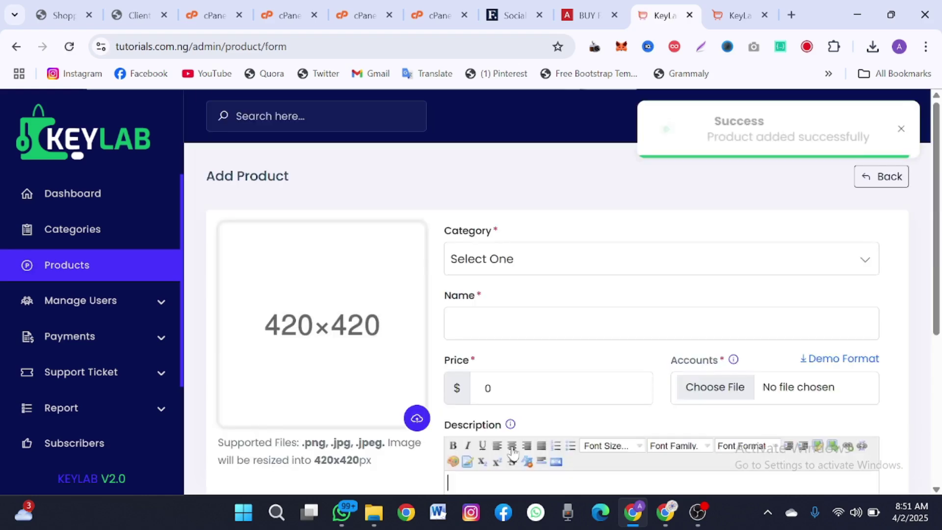
- Reload the storefront and confirm the Facebook listing shows $5.00 with 2 in stock
{"action": "left_click", "coordinate": [739, 16]}
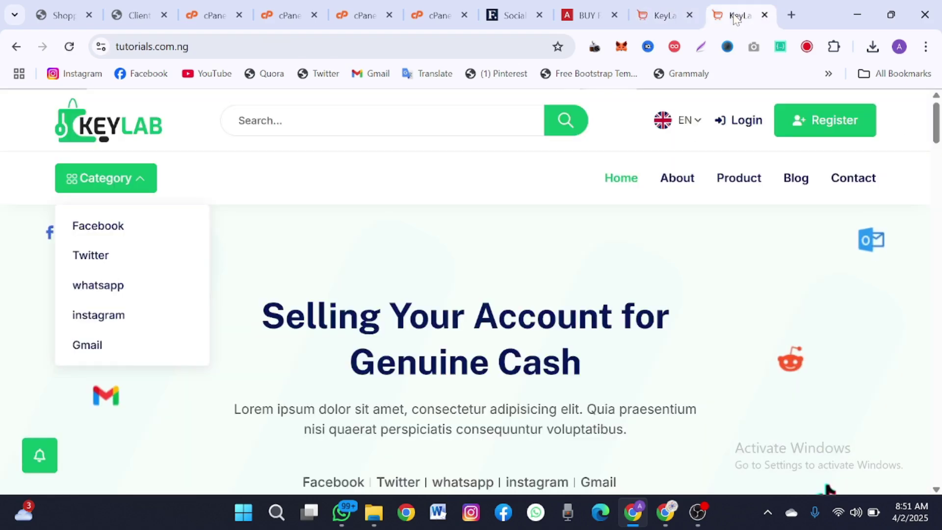
{"action": "left_click", "coordinate": [69, 46]}
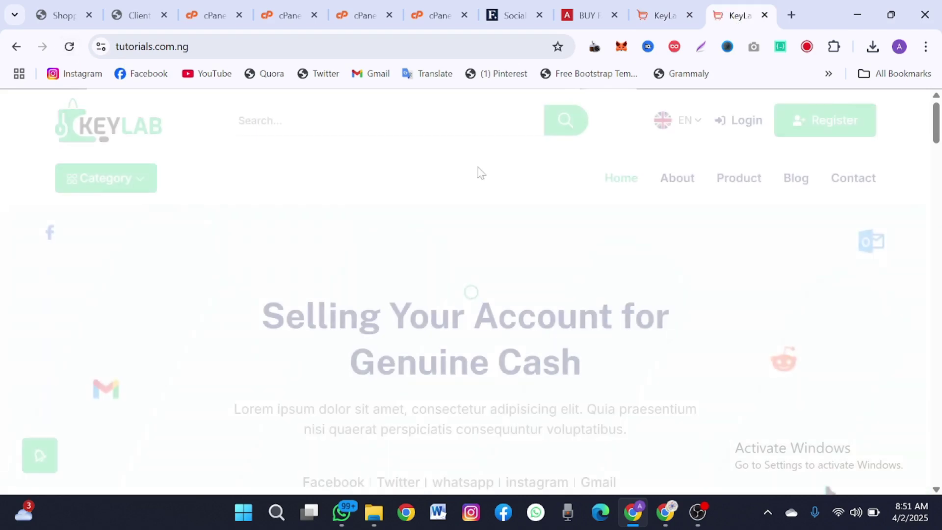
{"action": "left_click", "coordinate": [737, 195]}
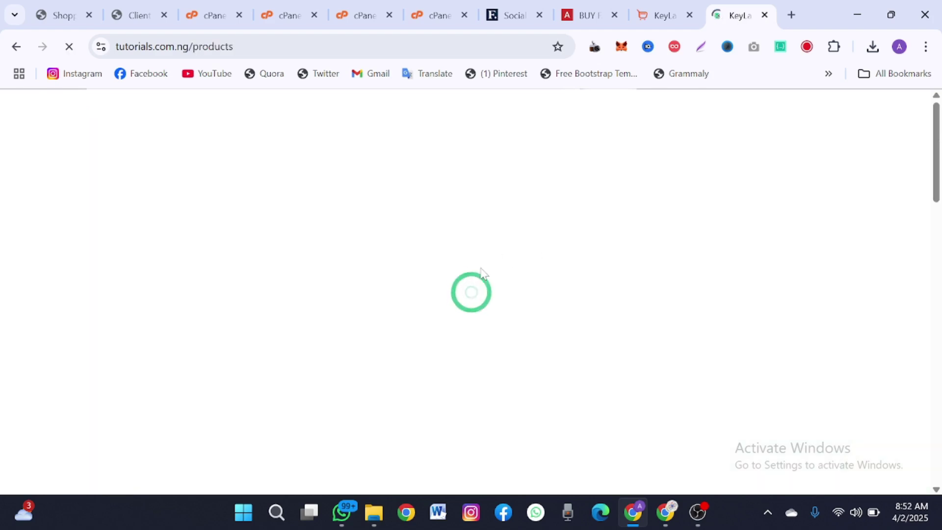
{"action": "scroll", "coordinate": [484, 273], "scroll_direction": "down", "scroll_amount": 5}
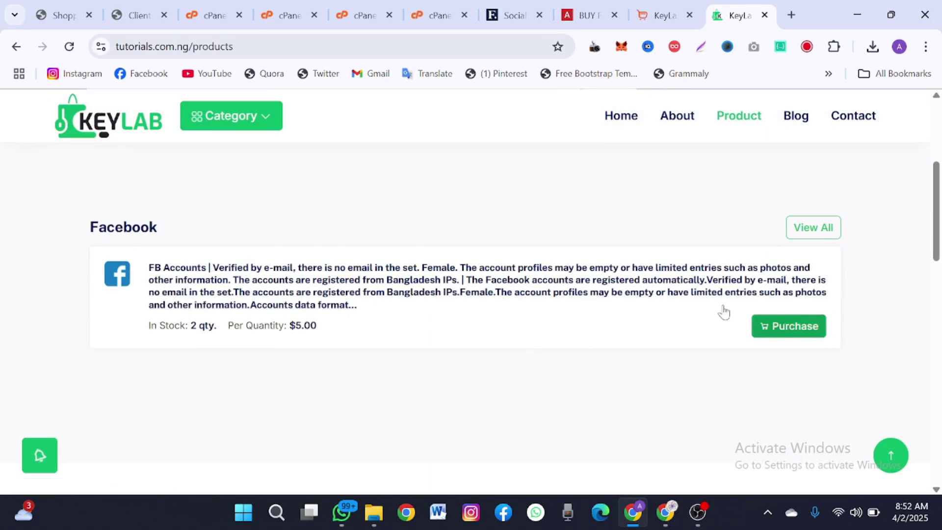
{"action": "left_click", "coordinate": [490, 289]}
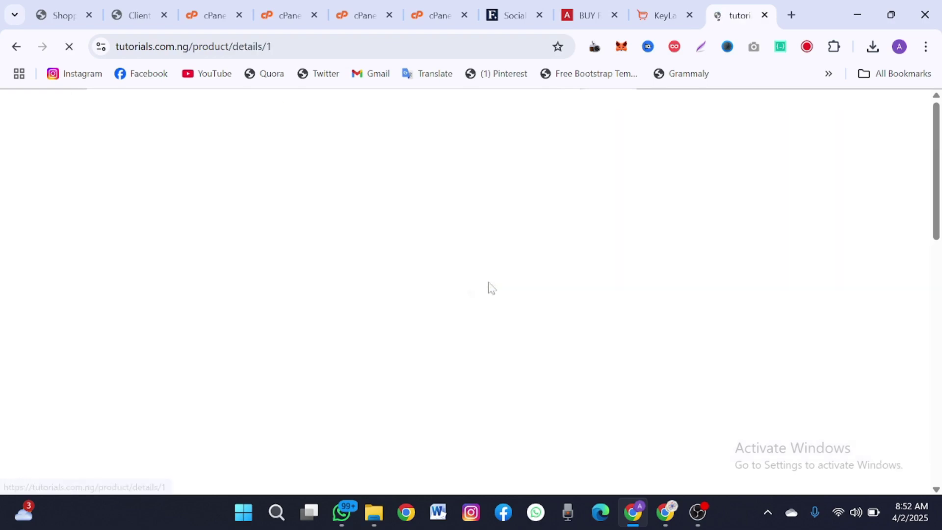
{"action": "scroll", "coordinate": [488, 287], "scroll_direction": "down", "scroll_amount": 5}
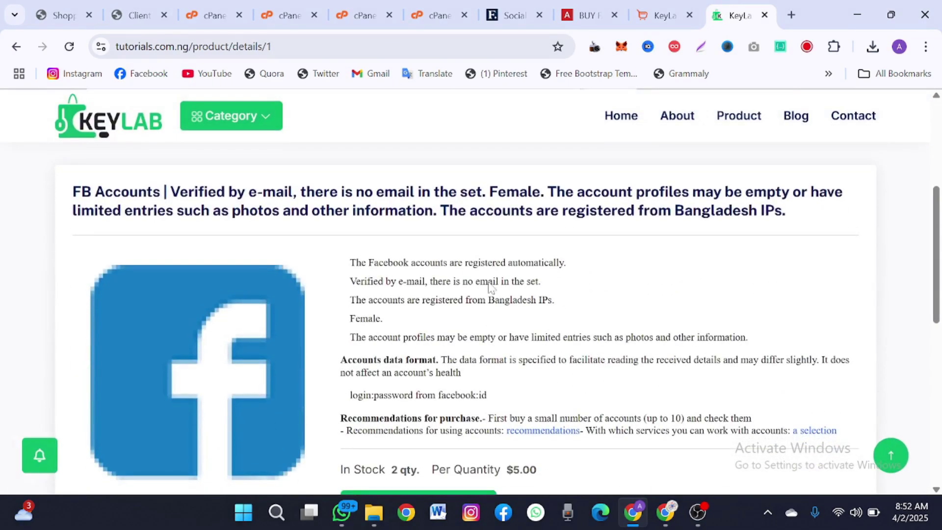
{"action": "scroll", "coordinate": [490, 287], "scroll_direction": "down", "scroll_amount": 2}
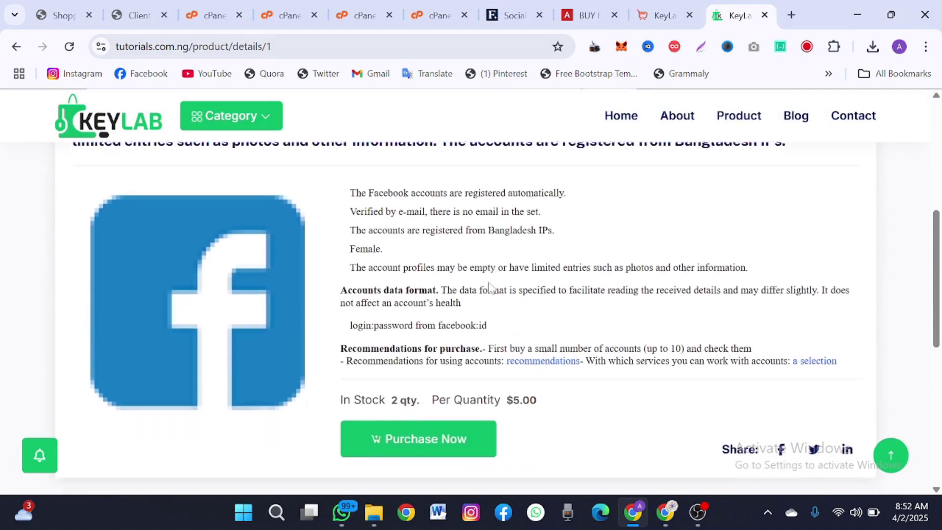
{"action": "scroll", "coordinate": [491, 295], "scroll_direction": "up", "scroll_amount": 2}
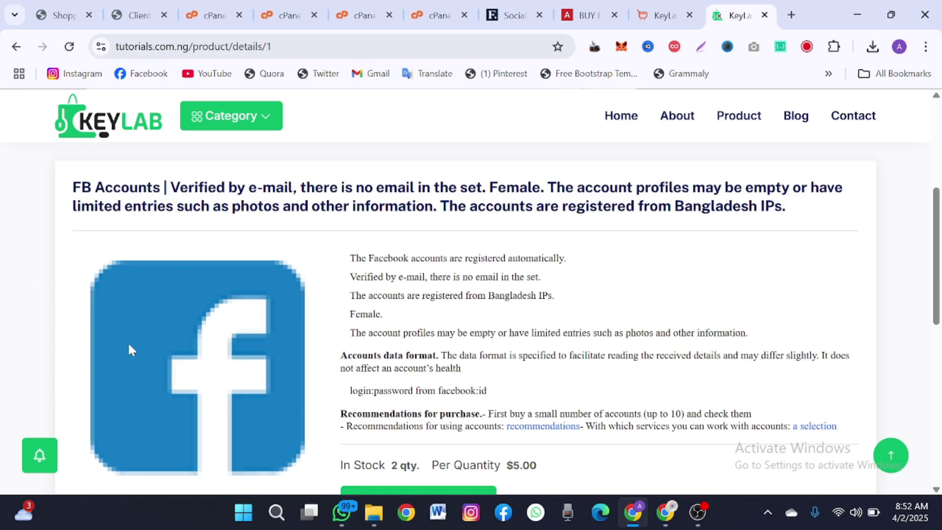
{"action": "scroll", "coordinate": [105, 330], "scroll_direction": "down", "scroll_amount": 2}
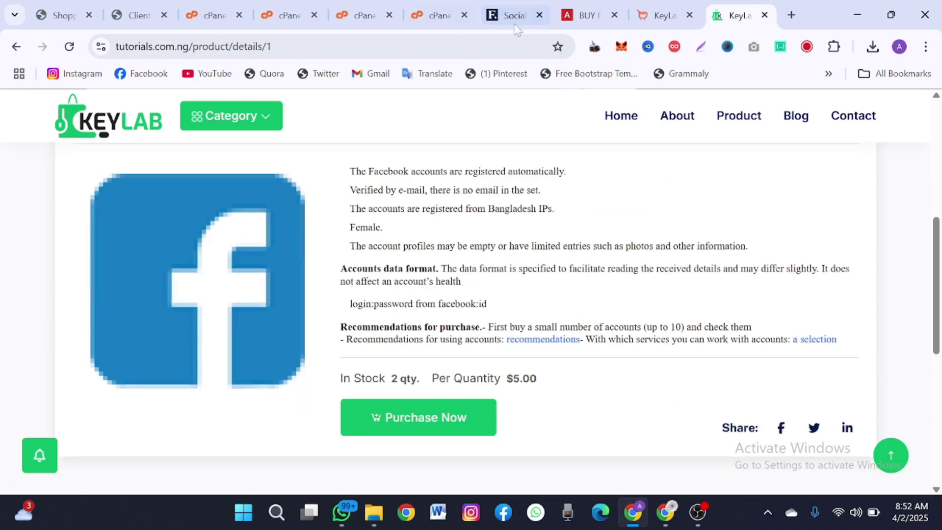
{"action": "left_click", "coordinate": [658, 15]}
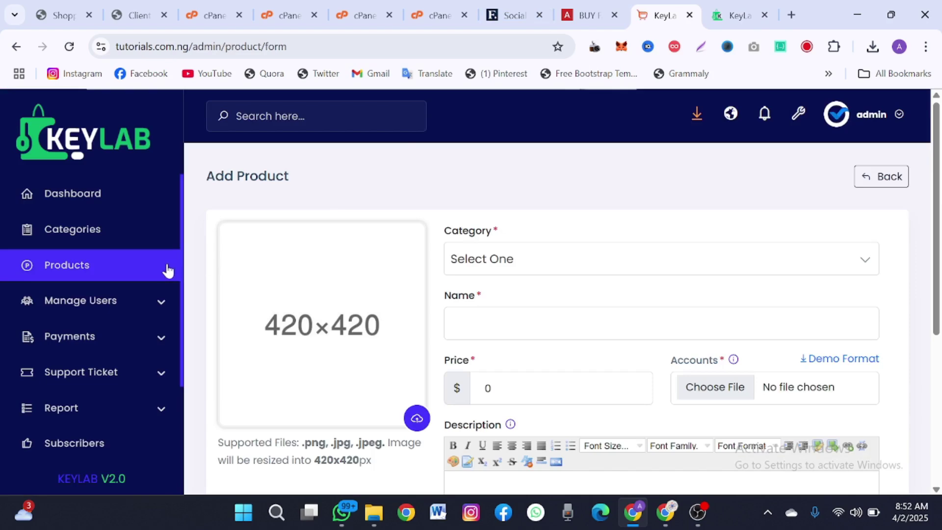
- Open Manage Users > Active Users and review the empty list
{"action": "left_click", "coordinate": [123, 306]}
{"action": "left_click", "coordinate": [88, 337]}
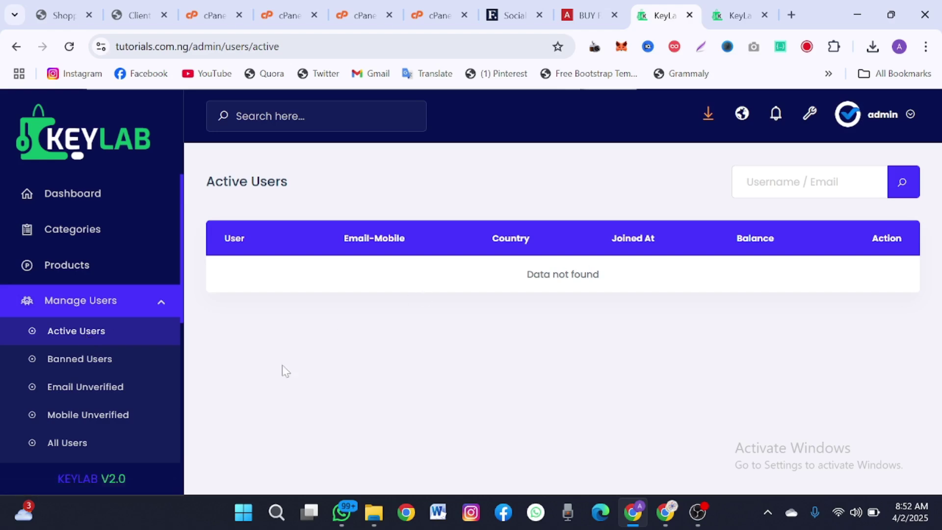
{"action": "scroll", "coordinate": [109, 419], "scroll_direction": "down", "scroll_amount": 3}
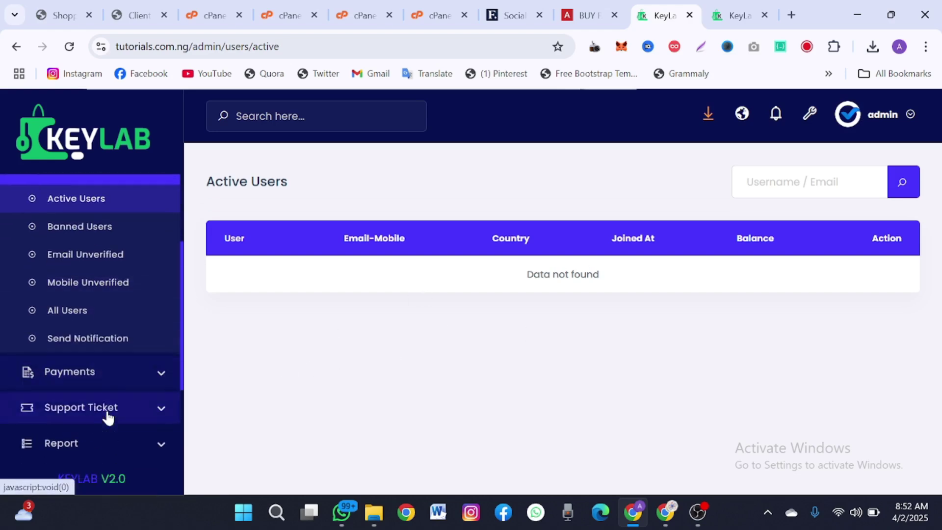
- Expand the Payments and Report sidebar sections and browse down to System Setting
{"action": "left_click", "coordinate": [97, 368]}
{"action": "scroll", "coordinate": [80, 380], "scroll_direction": "down", "scroll_amount": 1}
{"action": "scroll", "coordinate": [88, 401], "scroll_direction": "down", "scroll_amount": 2}
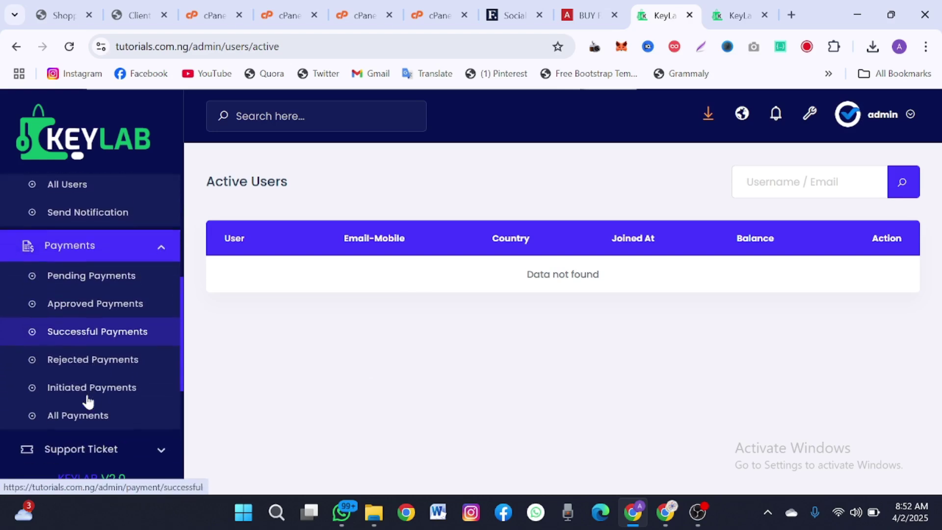
{"action": "scroll", "coordinate": [89, 385], "scroll_direction": "down", "scroll_amount": 2}
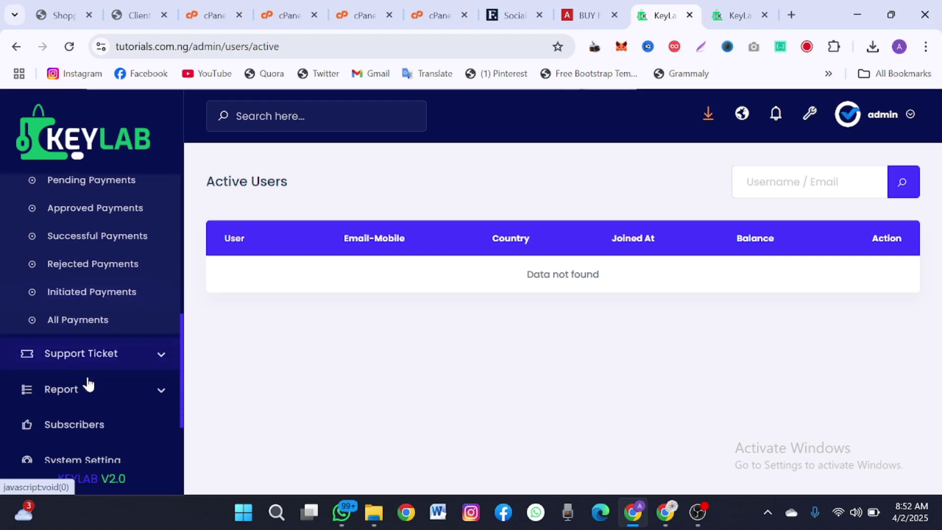
{"action": "scroll", "coordinate": [85, 369], "scroll_direction": "down", "scroll_amount": 1}
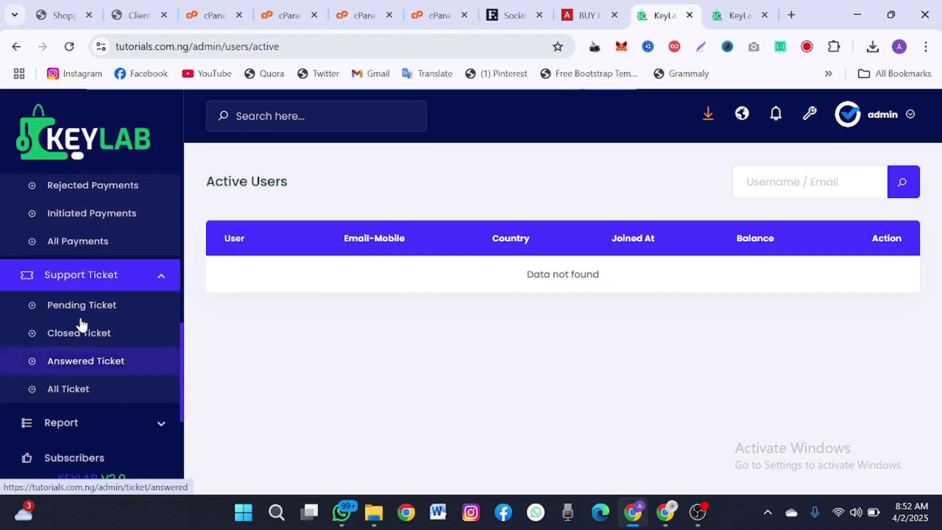
{"action": "scroll", "coordinate": [86, 357], "scroll_direction": "down", "scroll_amount": 3}
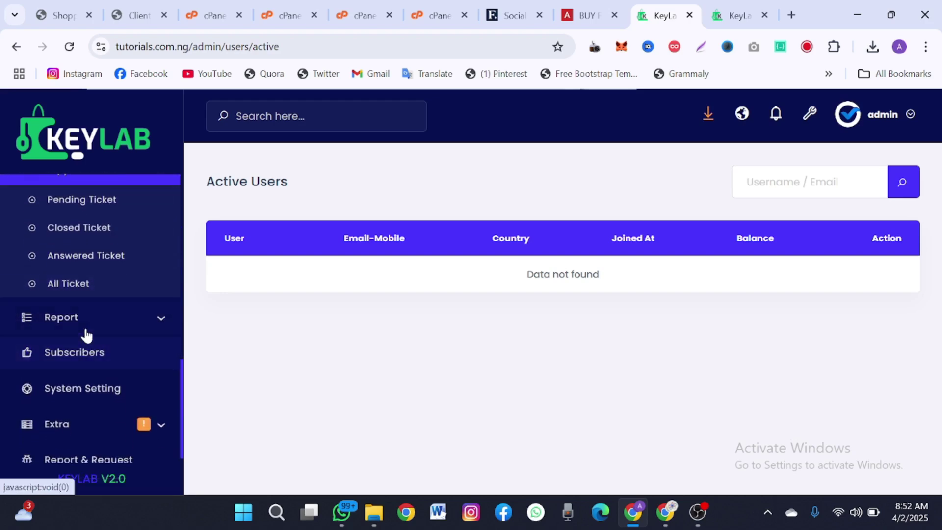
{"action": "left_click", "coordinate": [84, 328]}
{"action": "scroll", "coordinate": [86, 334], "scroll_direction": "down", "scroll_amount": 2}
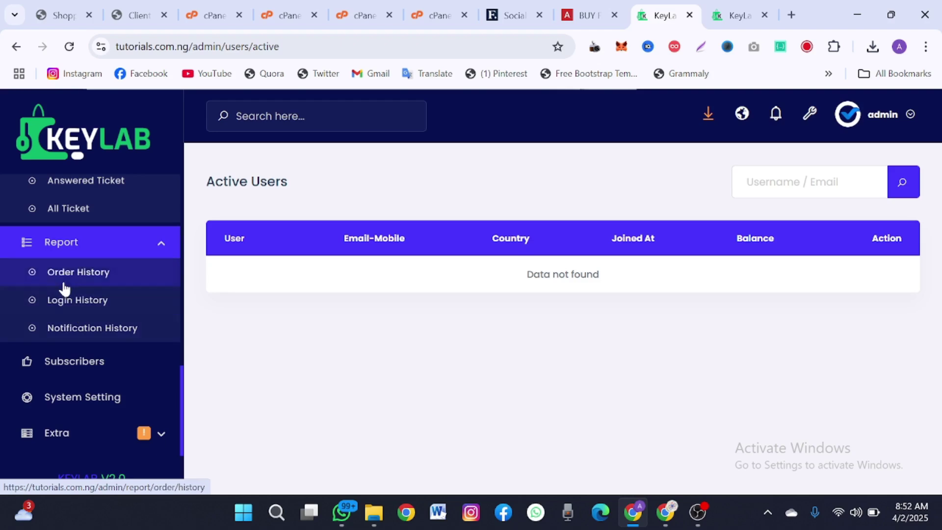
{"action": "scroll", "coordinate": [70, 330], "scroll_direction": "down", "scroll_amount": 1}
{"action": "scroll", "coordinate": [70, 329], "scroll_direction": "up", "scroll_amount": 2}
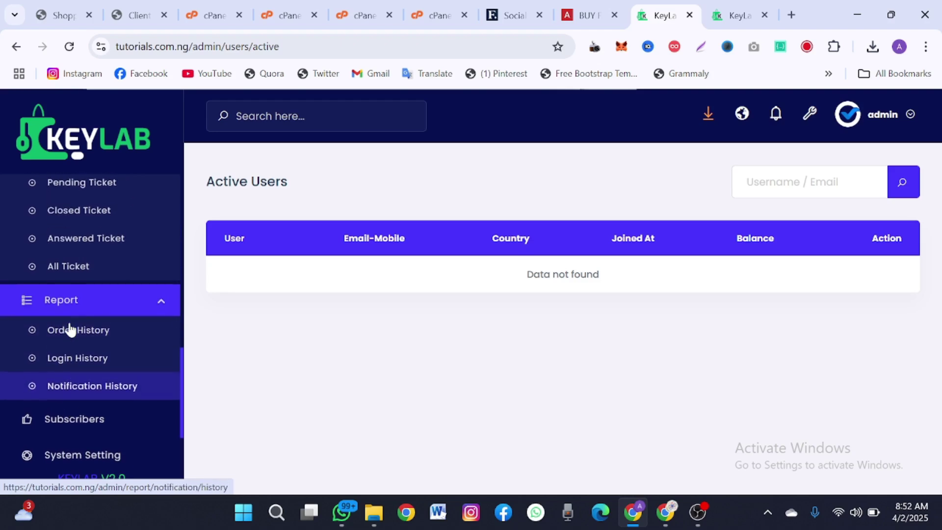
{"action": "scroll", "coordinate": [70, 363], "scroll_direction": "up", "scroll_amount": 1}
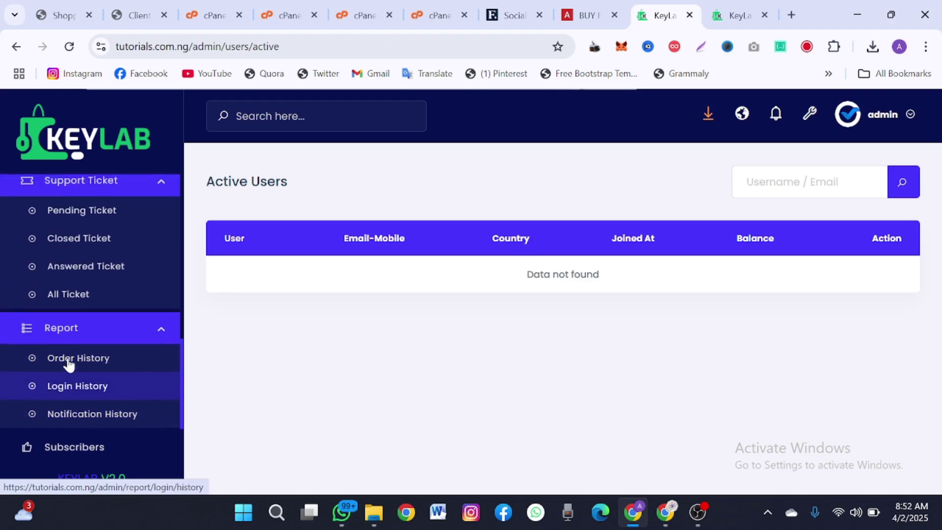
{"action": "scroll", "coordinate": [70, 363], "scroll_direction": "down", "scroll_amount": 3}
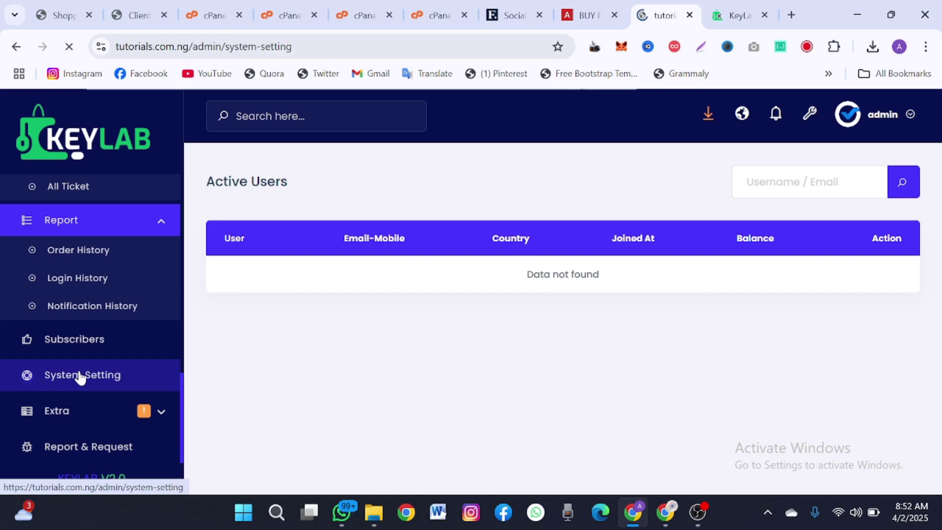
{"action": "scroll", "coordinate": [265, 296], "scroll_direction": "down", "scroll_amount": 3}
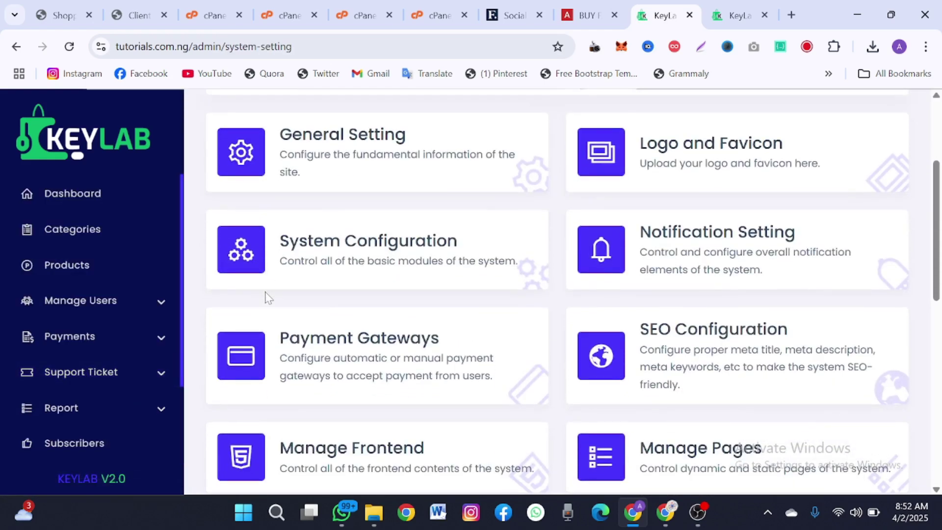
- Change the Site Title from KeyLab to TTZ and enter NGN as the currency
{"action": "scroll", "coordinate": [265, 297], "scroll_direction": "down", "scroll_amount": 8}
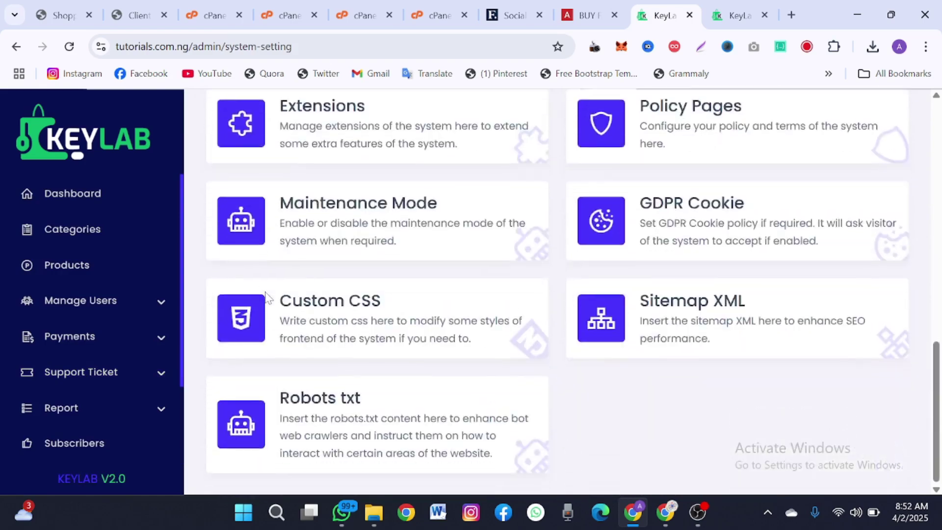
{"action": "scroll", "coordinate": [265, 297], "scroll_direction": "up", "scroll_amount": 11}
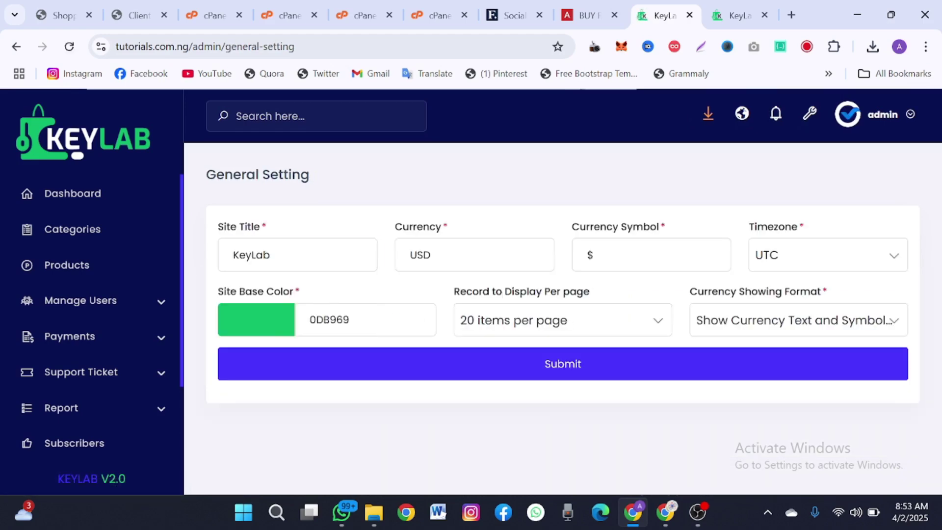
{"action": "double_click", "coordinate": [252, 255]}
{"action": "type", "text": "TTZ"}
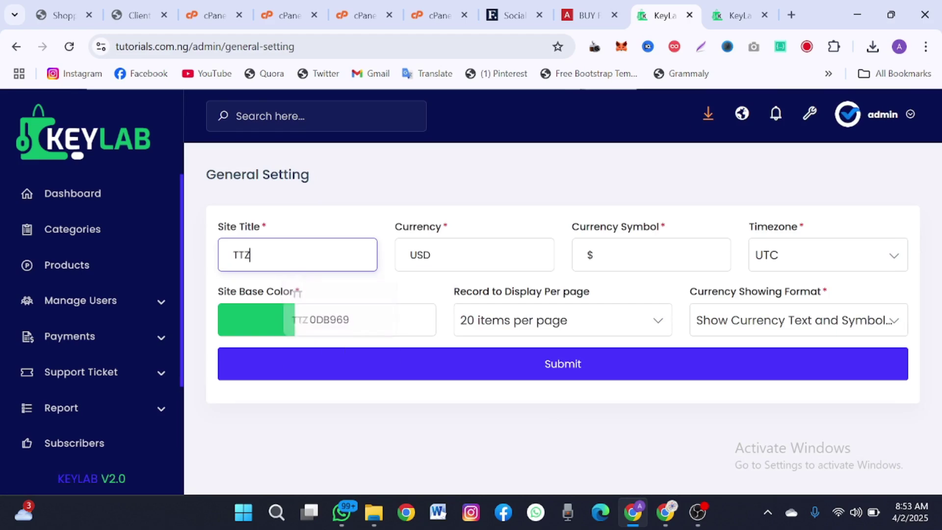
{"action": "key", "text": "Tab"}
{"action": "type", "text": "N"}
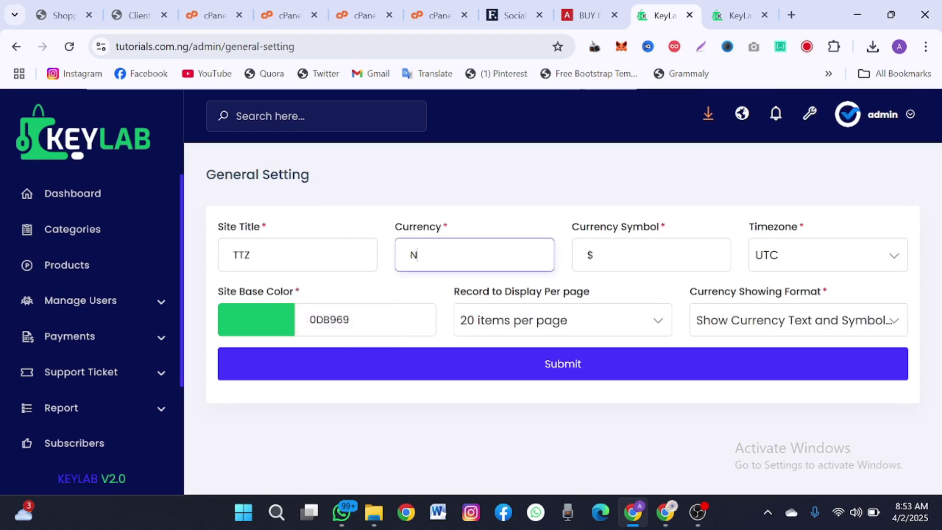
{"action": "type", "text": "GN"}
- Search Google for 'naira symbol' to get the ₦ sign
{"action": "left_click", "coordinate": [788, 5]}
{"action": "type", "text": "nir"}
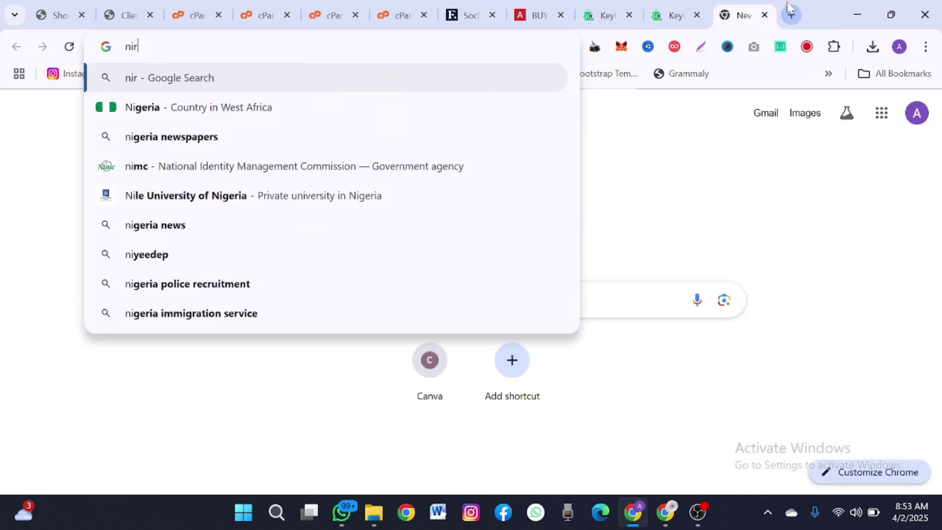
{"action": "key", "text": "BackSpace"}
{"action": "type", "text": "air"}
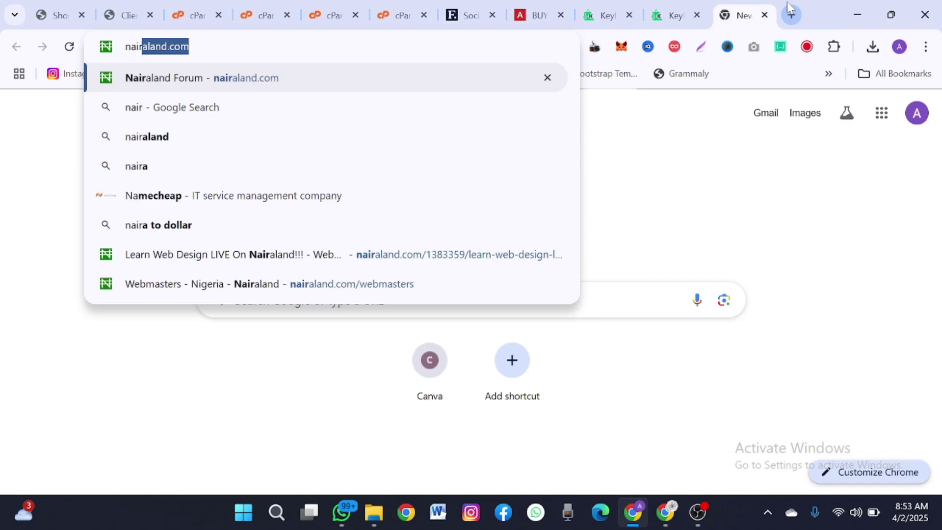
{"action": "type", "text": "a sy"}
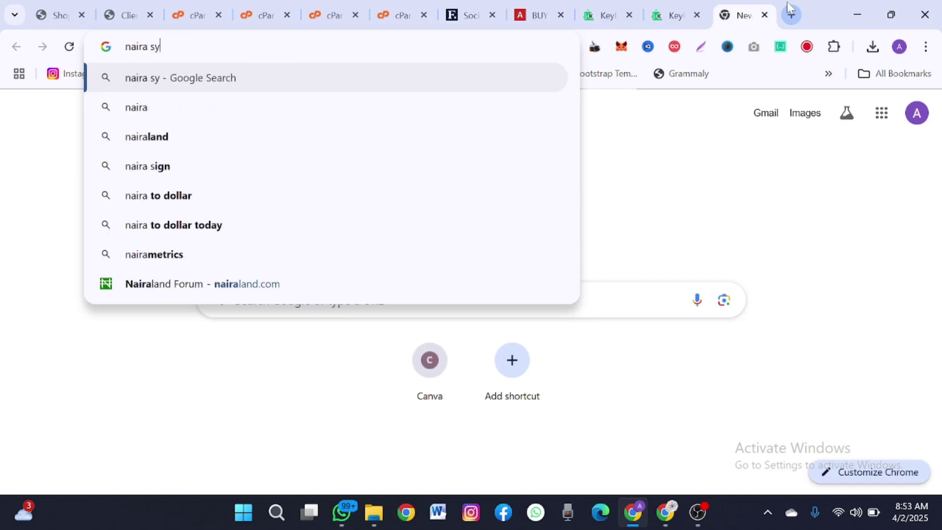
{"action": "type", "text": "mbol"}
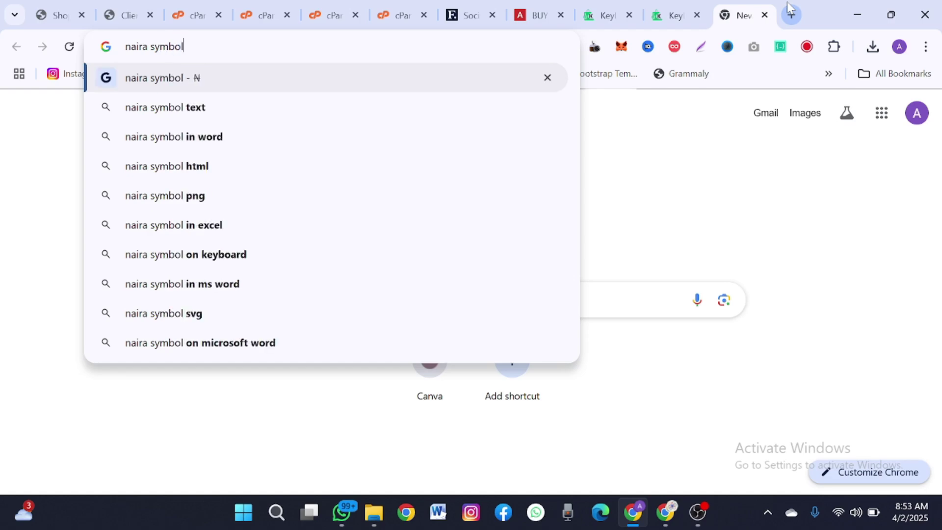
{"action": "key", "text": "Return"}
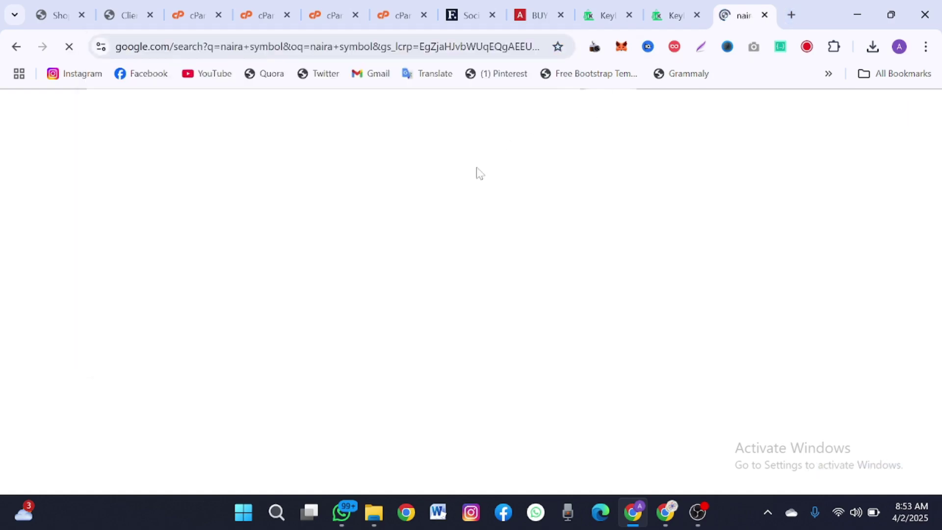
{"action": "scroll", "coordinate": [387, 242], "scroll_direction": "down", "scroll_amount": 7}
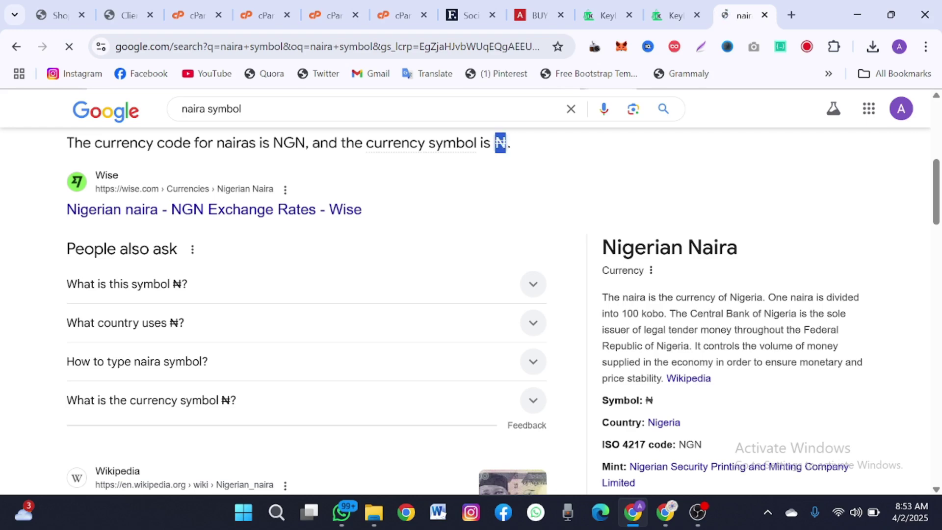
{"action": "left_click", "coordinate": [619, 6]}
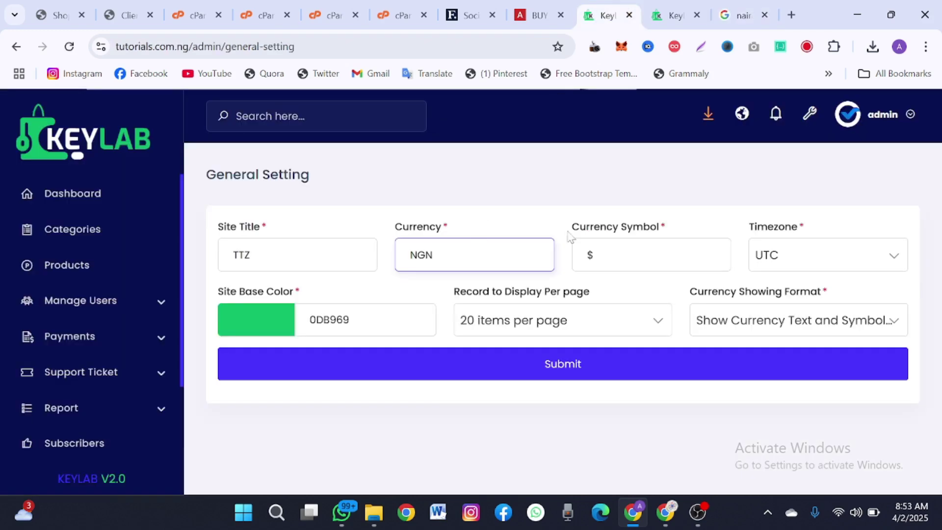
- Enter ₦ as currency symbol, pick blue 0d1bb9 base colour, 100 items per page, and submit
{"action": "key", "text": "Tab"}
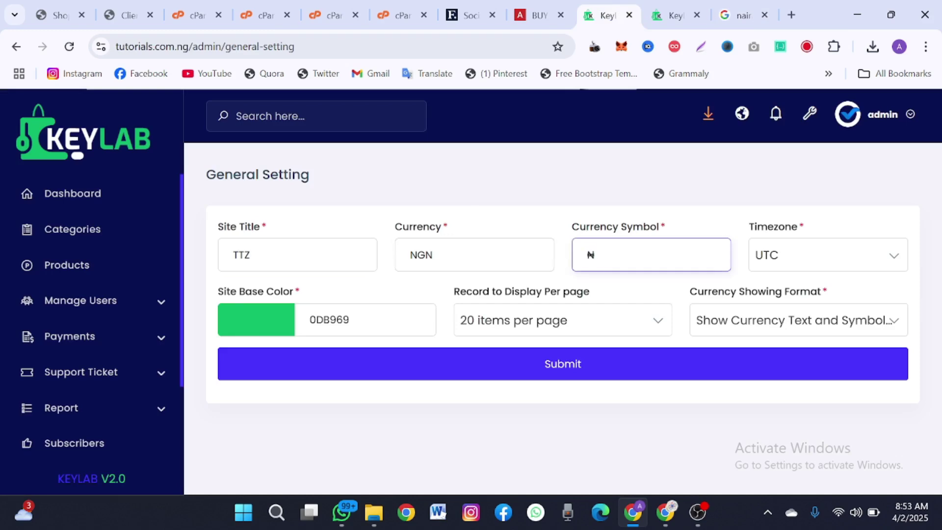
{"action": "left_click", "coordinate": [803, 259]}
{"action": "left_click", "coordinate": [804, 259]}
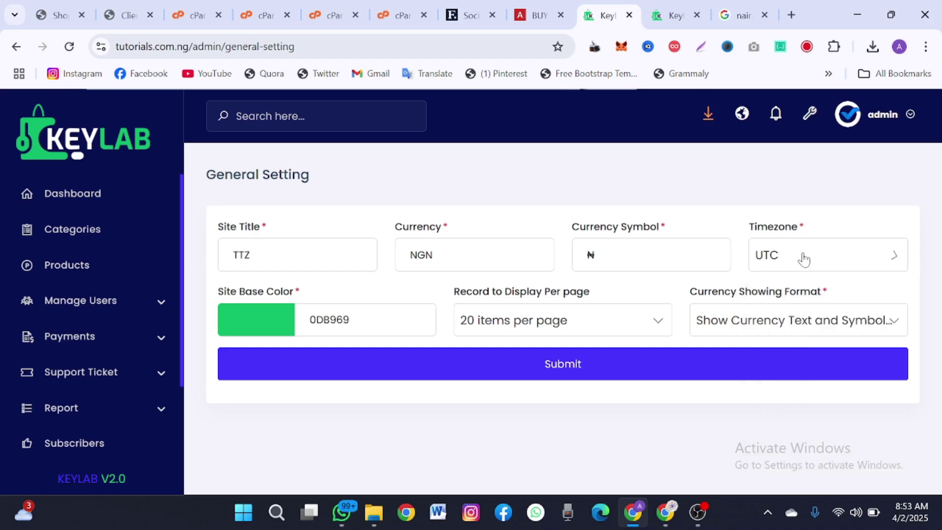
{"action": "left_click", "coordinate": [259, 320]}
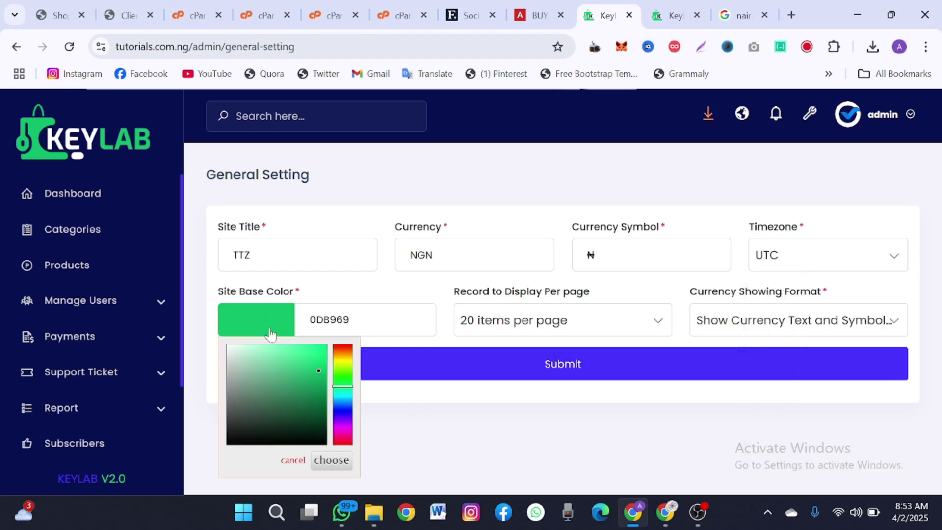
{"action": "left_click_drag", "start_coordinate": [344, 403], "coordinate": [345, 410]}
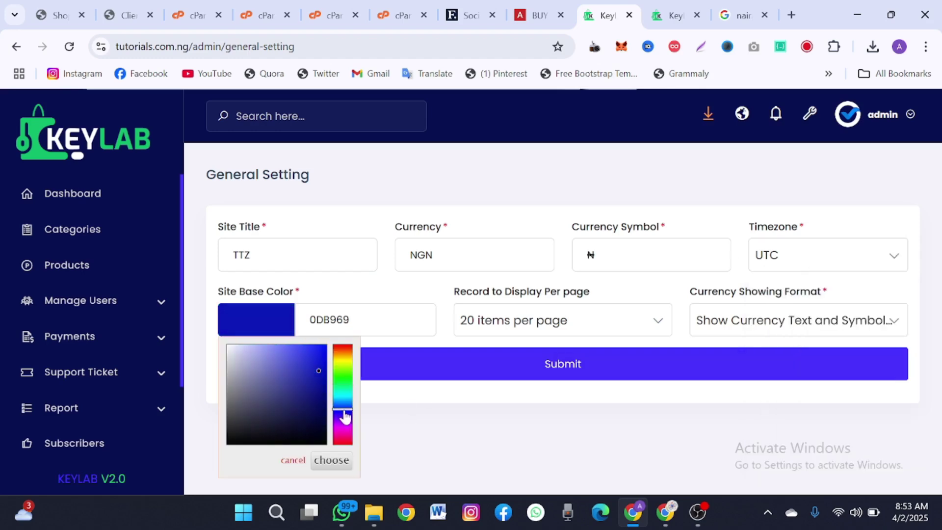
{"action": "left_click", "coordinate": [468, 333]}
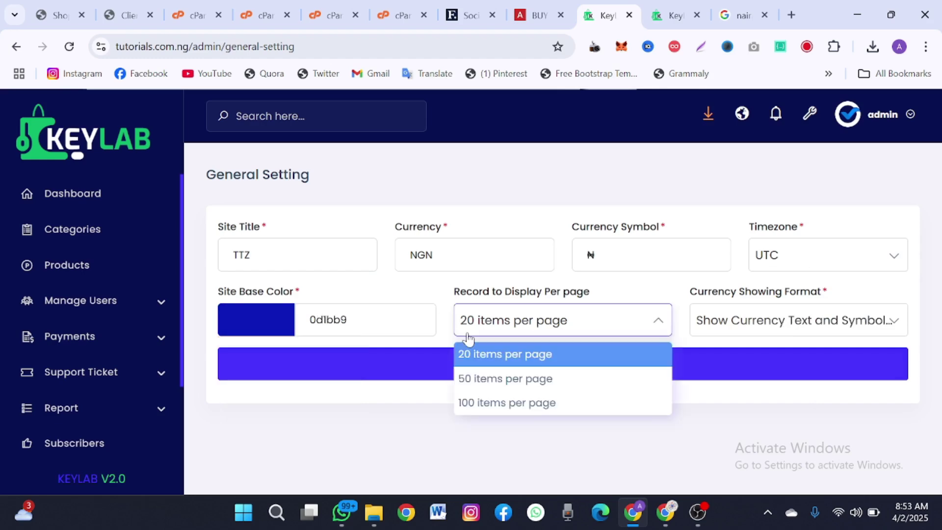
{"action": "left_click", "coordinate": [484, 404]}
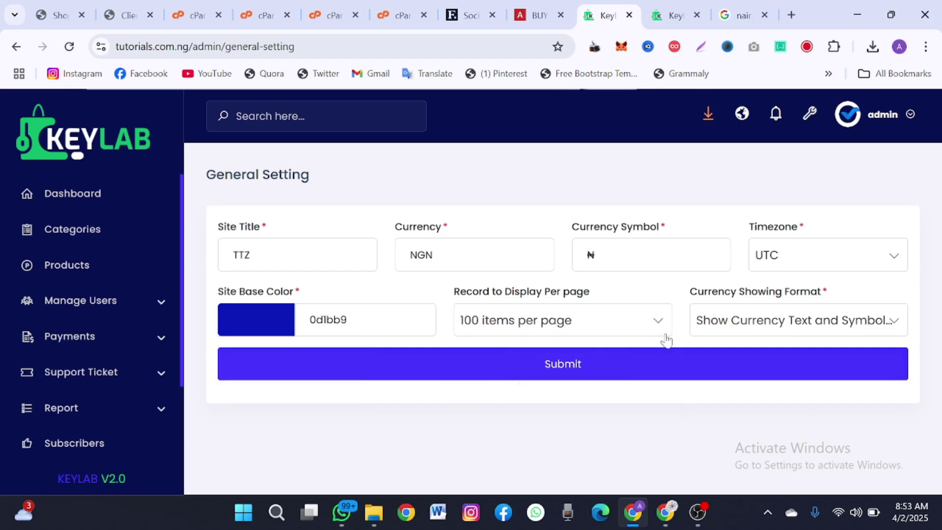
{"action": "left_click", "coordinate": [706, 327]}
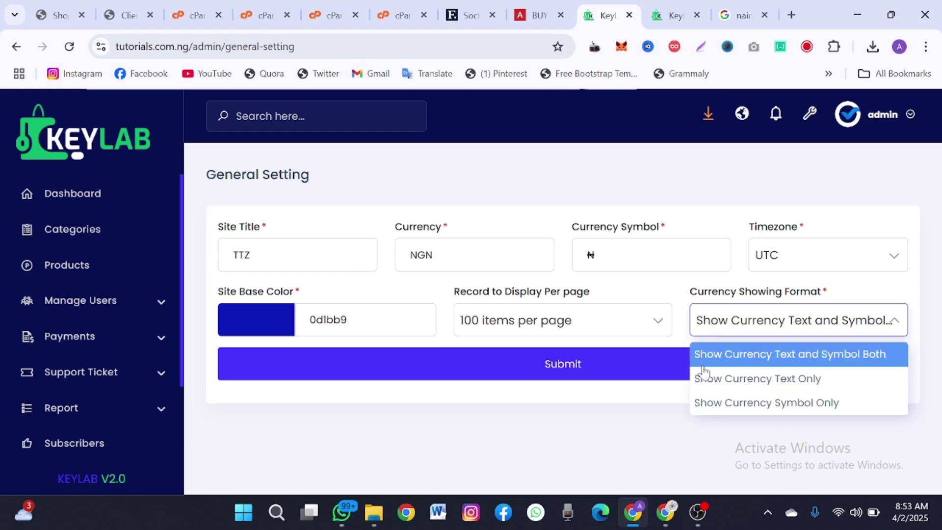
{"action": "left_click", "coordinate": [524, 374]}
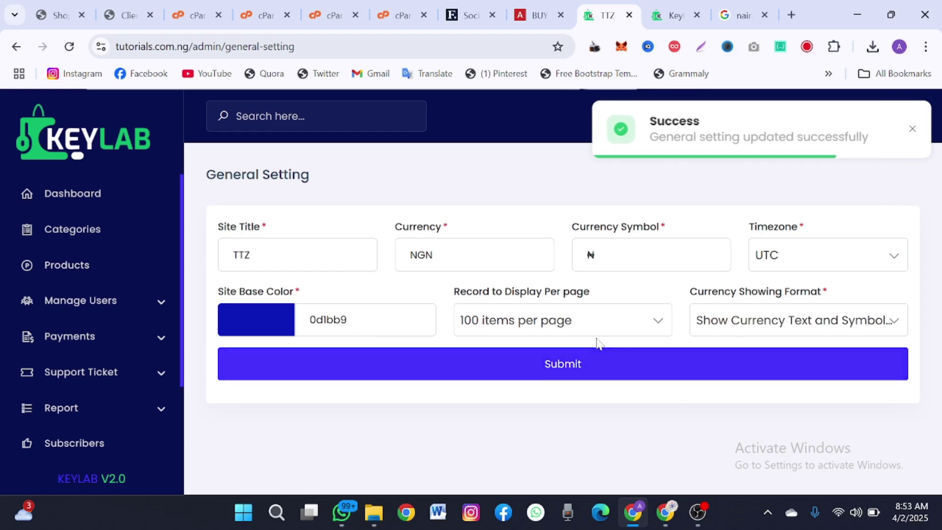
{"action": "left_click", "coordinate": [912, 130]}
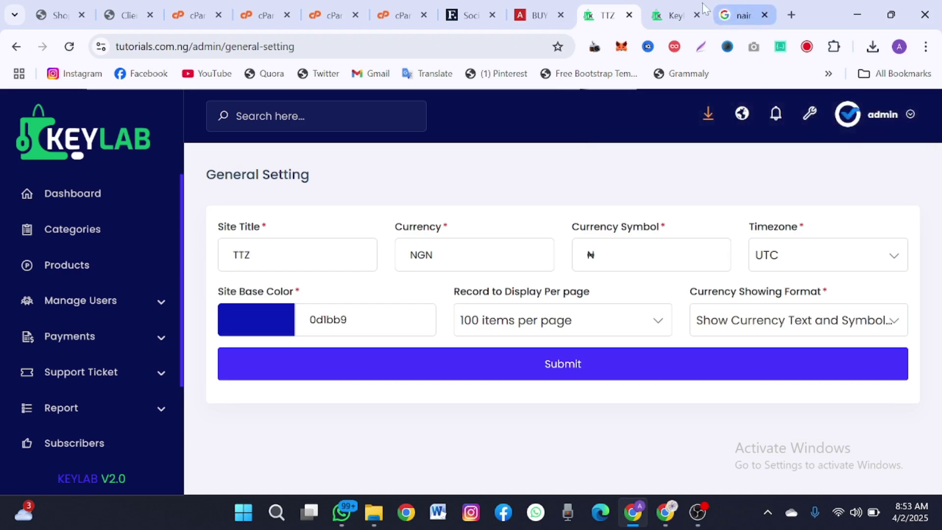
{"action": "left_click", "coordinate": [680, 11]}
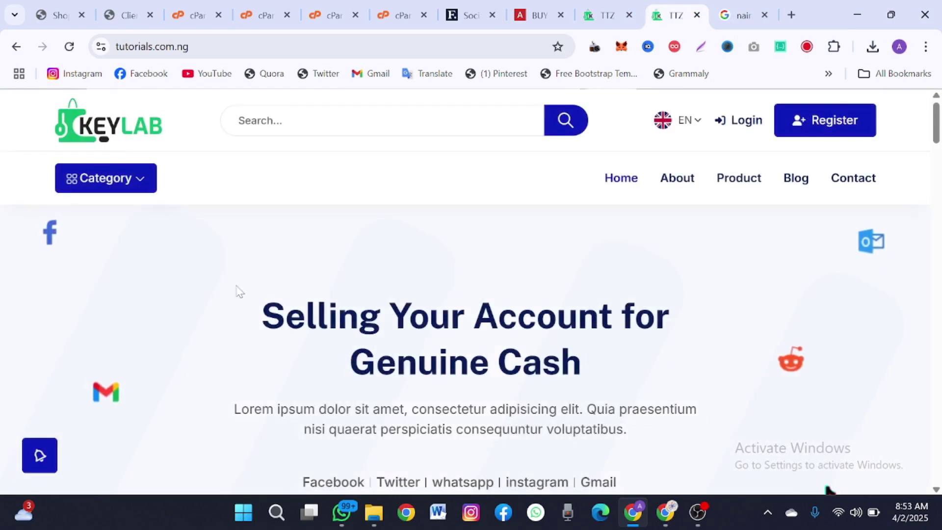
{"action": "scroll", "coordinate": [244, 293], "scroll_direction": "down", "scroll_amount": 4}
{"action": "scroll", "coordinate": [244, 292], "scroll_direction": "up", "scroll_amount": 4}
{"action": "scroll", "coordinate": [244, 293], "scroll_direction": "down", "scroll_amount": 10}
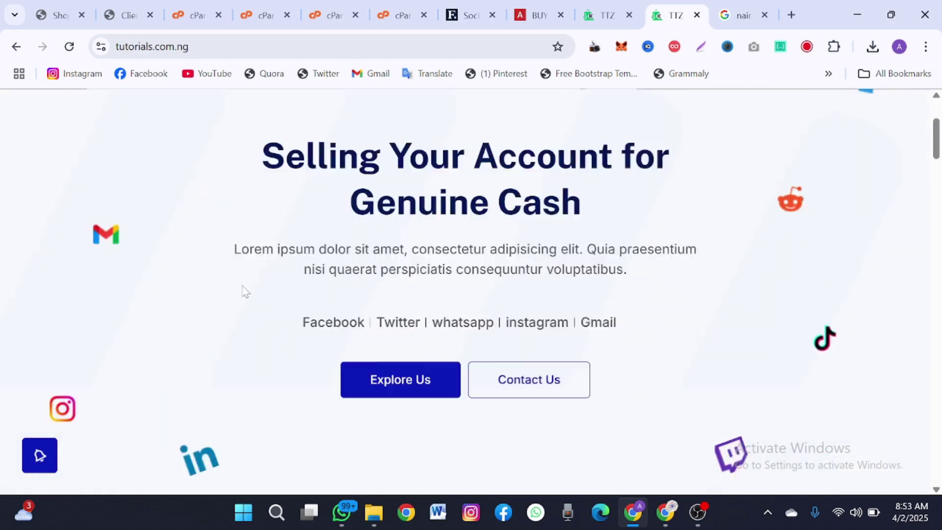
{"action": "scroll", "coordinate": [244, 293], "scroll_direction": "up", "scroll_amount": 10}
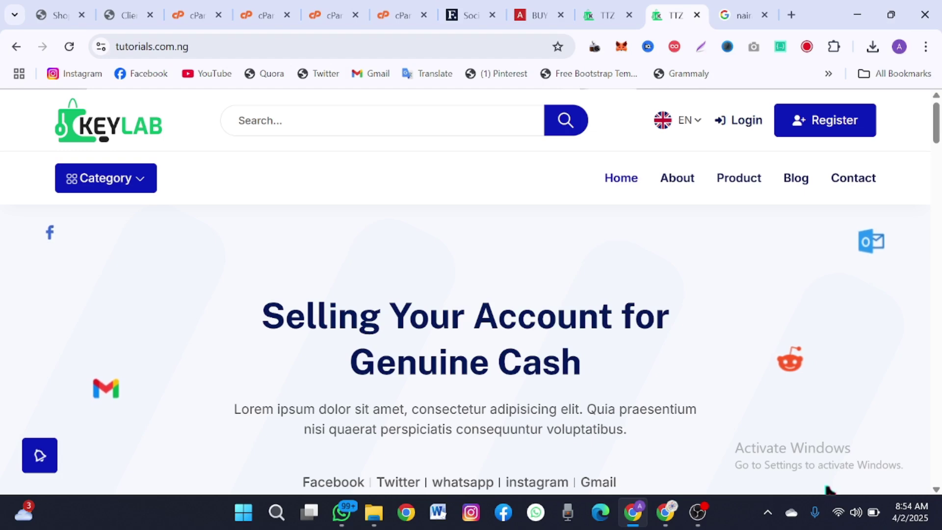
{"action": "key", "text": "ctrl+shift+Tab"}
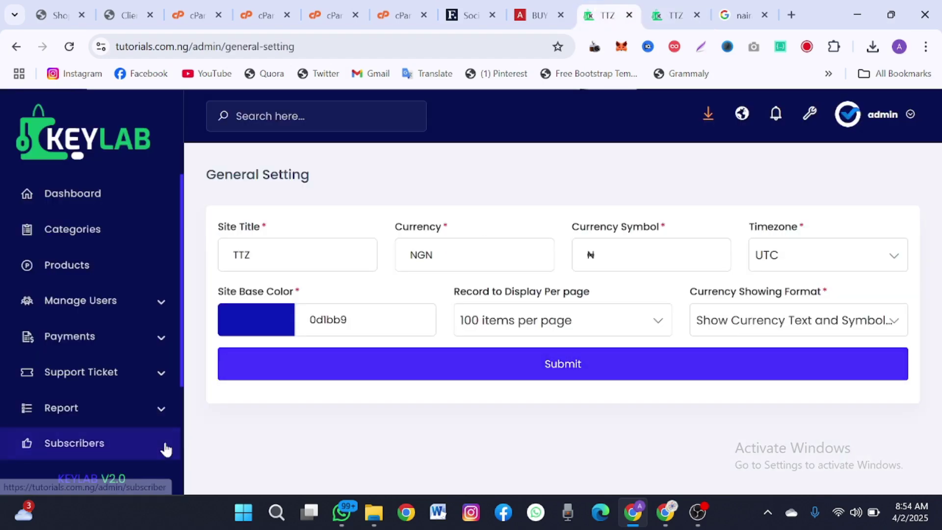
- Upload file 89 as the light logo and begin replacing the dark logo
{"action": "scroll", "coordinate": [166, 449], "scroll_direction": "down", "scroll_amount": 1}
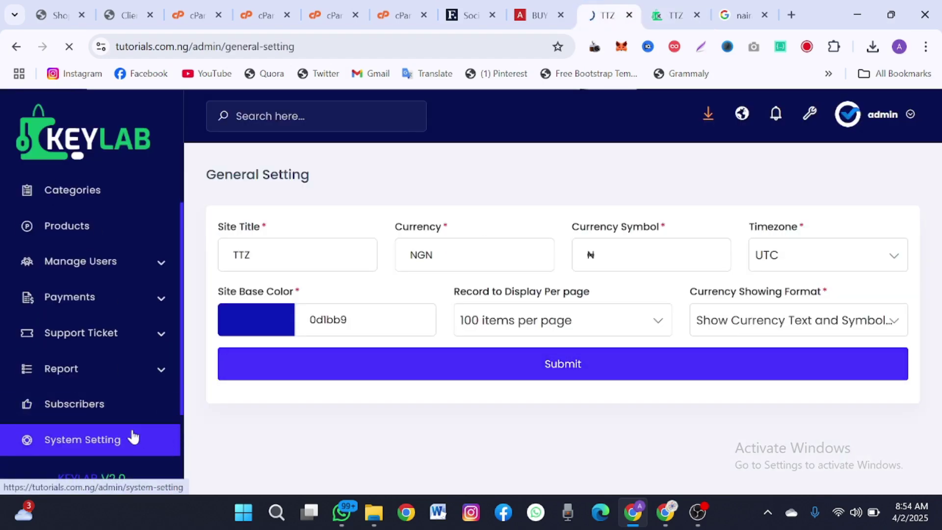
{"action": "scroll", "coordinate": [372, 373], "scroll_direction": "down", "scroll_amount": 2}
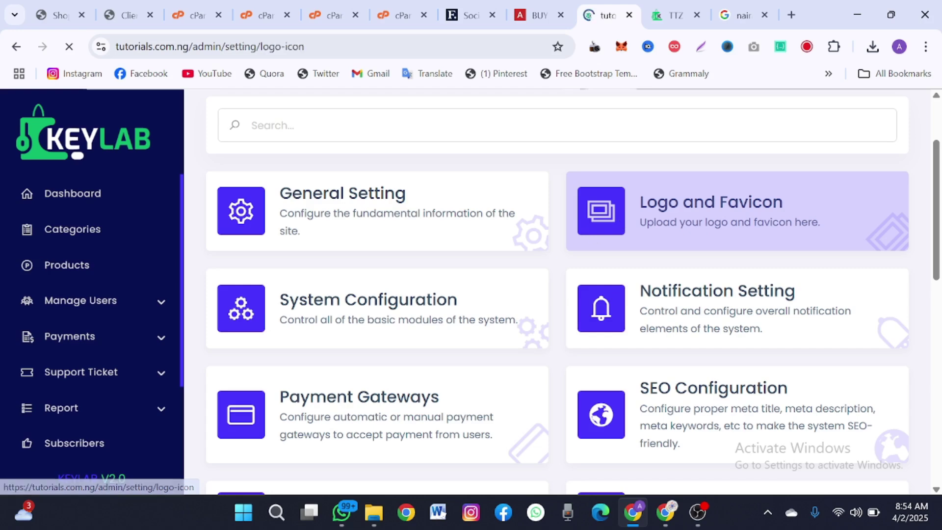
{"action": "scroll", "coordinate": [604, 261], "scroll_direction": "down", "scroll_amount": 2}
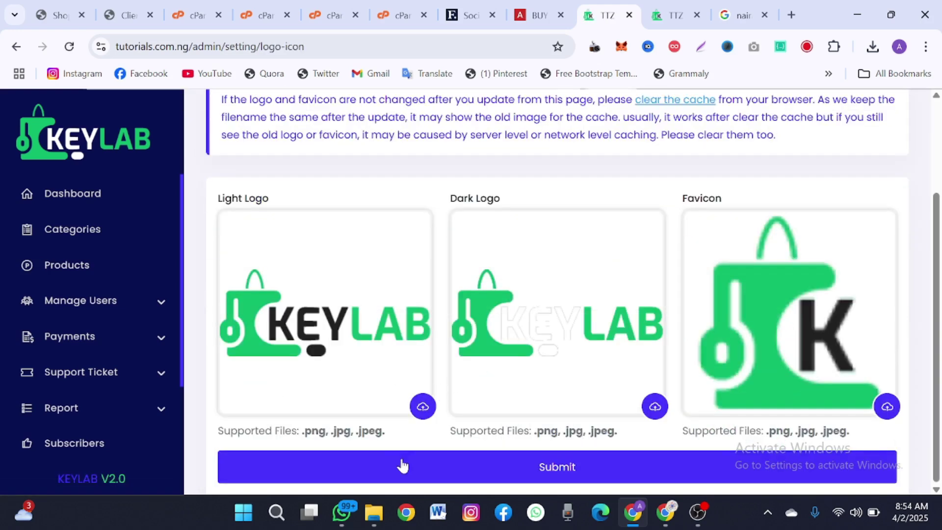
{"action": "left_click", "coordinate": [421, 407]}
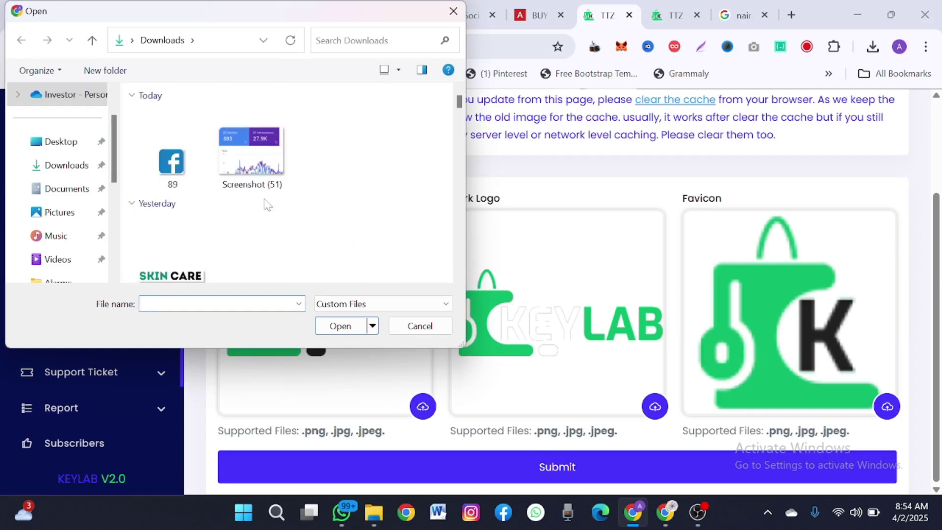
{"action": "left_click", "coordinate": [160, 161]}
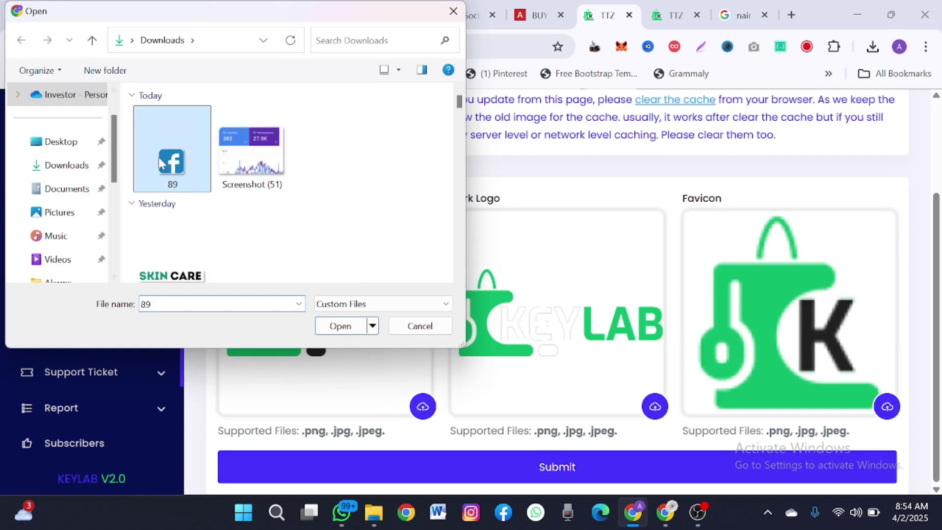
{"action": "left_click", "coordinate": [339, 332]}
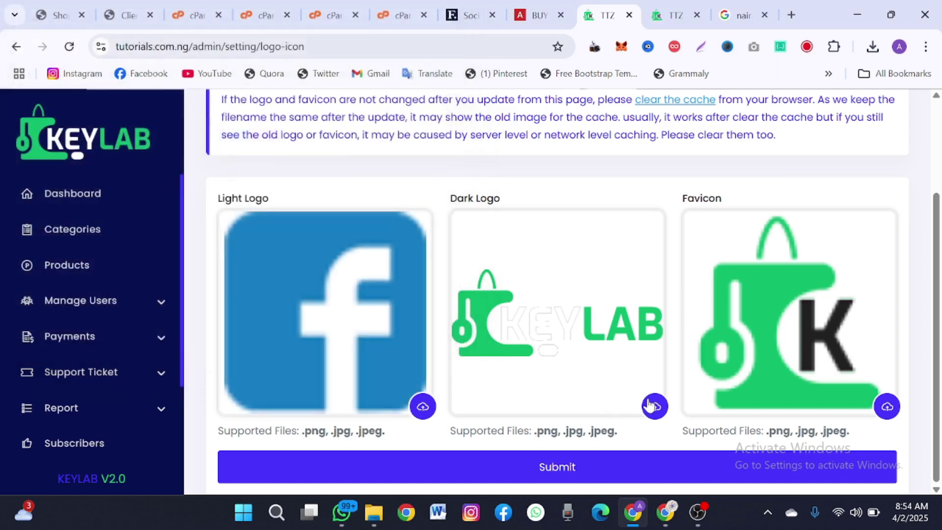
{"action": "left_click", "coordinate": [309, 221]}
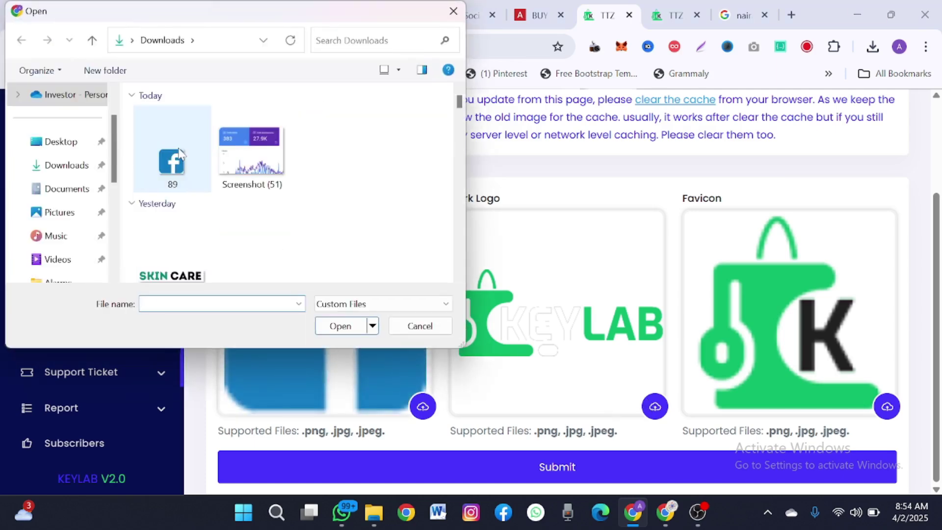
{"action": "left_click", "coordinate": [350, 330]}
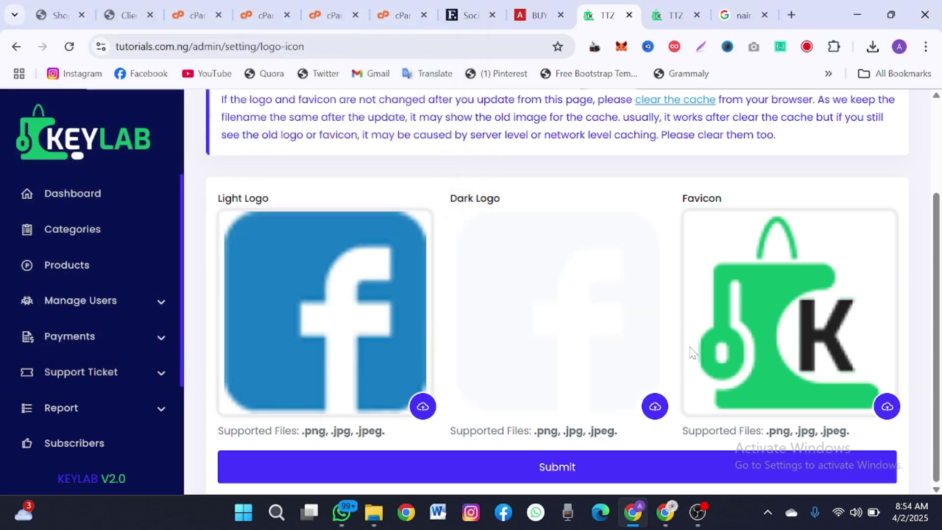
- Upload 'skincare img' as the favicon, dark logo and light logo
{"action": "left_click", "coordinate": [878, 407]}
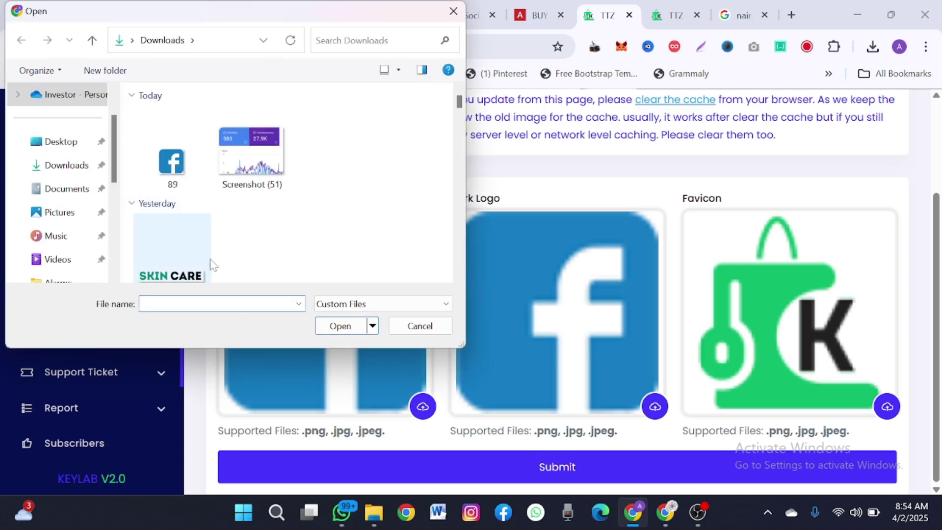
{"action": "left_click", "coordinate": [203, 263]}
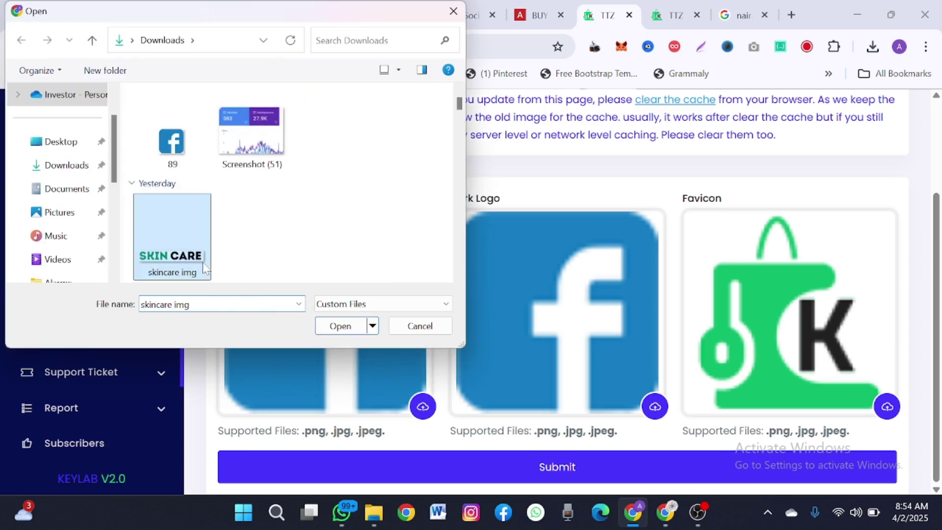
{"action": "left_click", "coordinate": [333, 330]}
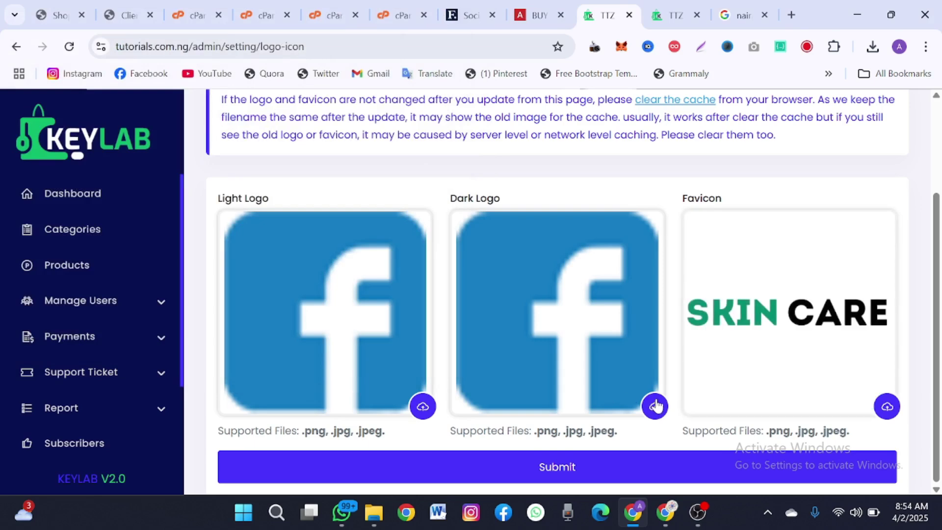
{"action": "left_click", "coordinate": [370, 333]}
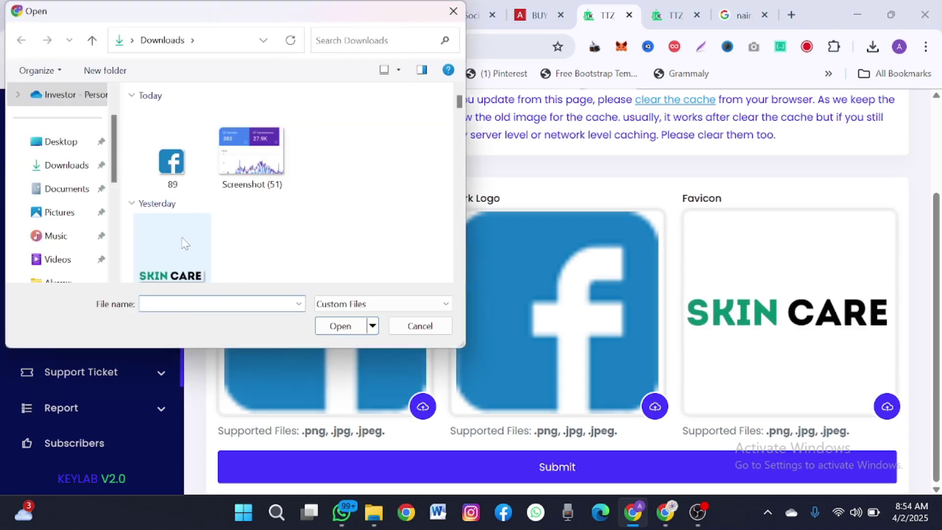
{"action": "left_click", "coordinate": [182, 240]}
{"action": "left_click", "coordinate": [344, 327]}
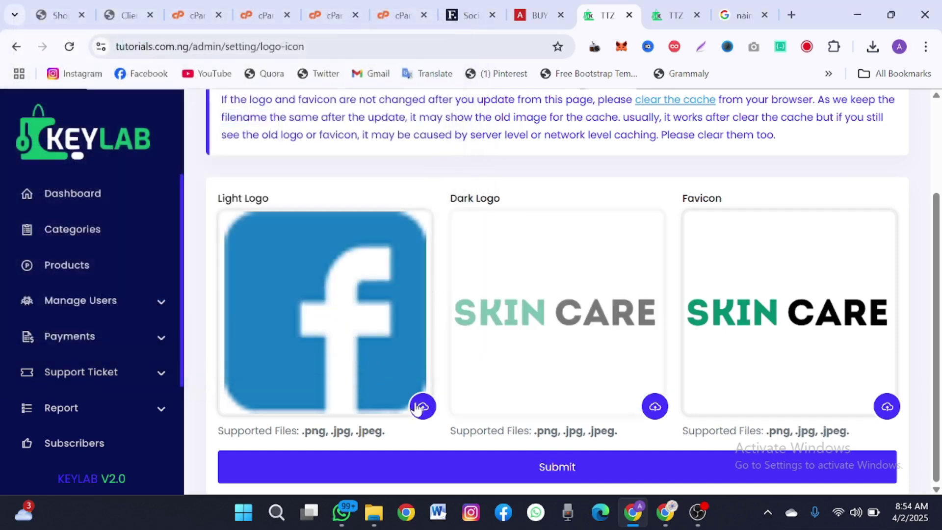
{"action": "left_click", "coordinate": [423, 407]}
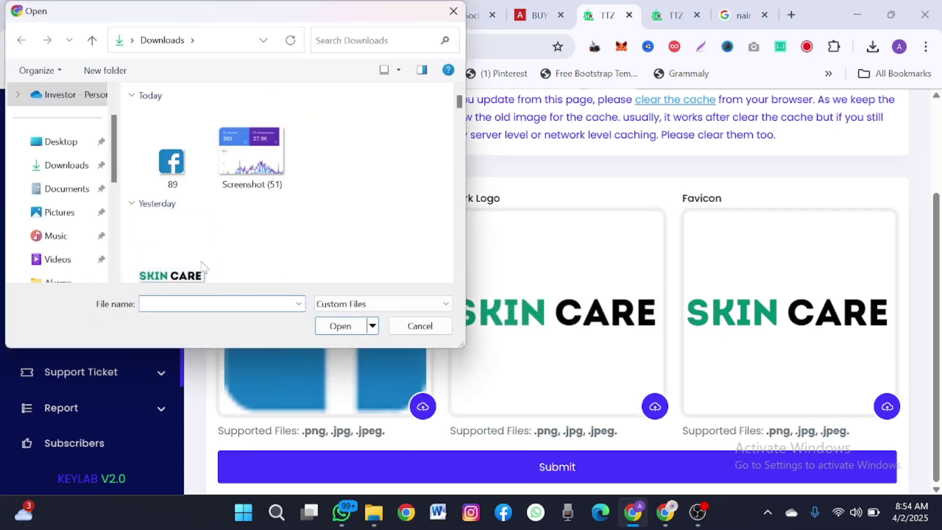
{"action": "left_click", "coordinate": [193, 261]}
{"action": "left_click", "coordinate": [329, 332]}
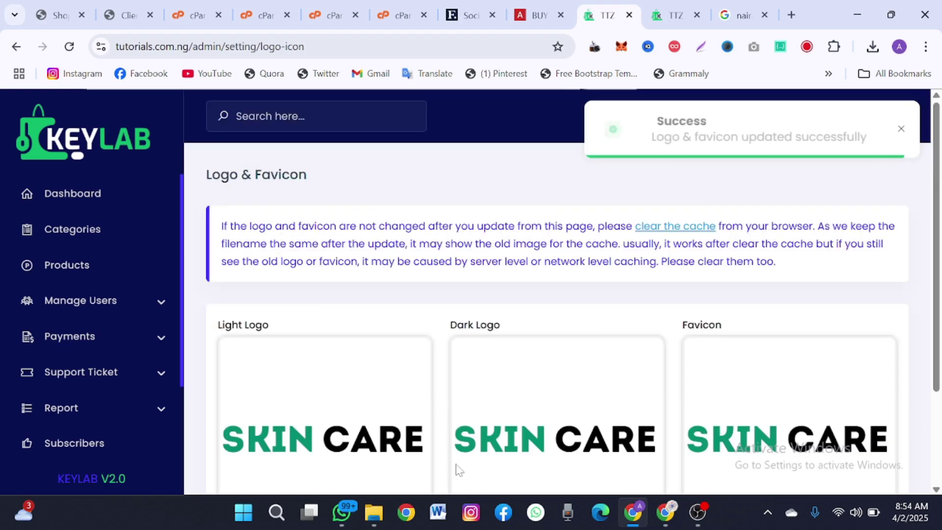
{"action": "scroll", "coordinate": [452, 418], "scroll_direction": "down", "scroll_amount": 3}
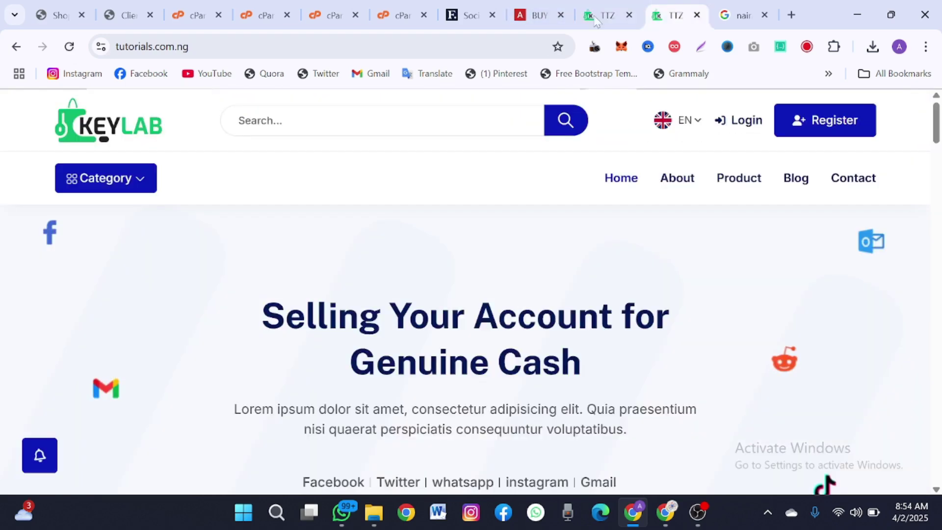
- Reload the storefront and load its address in a new incognito window
{"action": "left_click", "coordinate": [675, 15]}
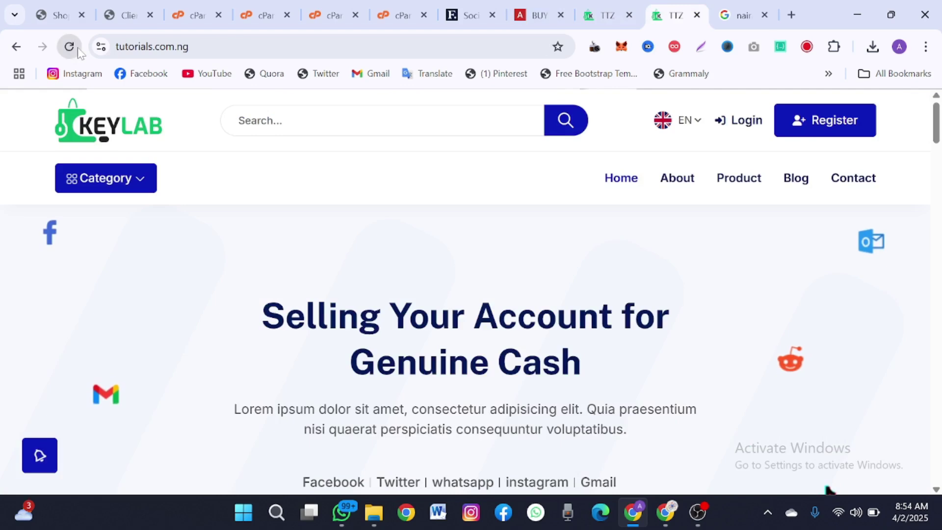
{"action": "left_click", "coordinate": [72, 46]}
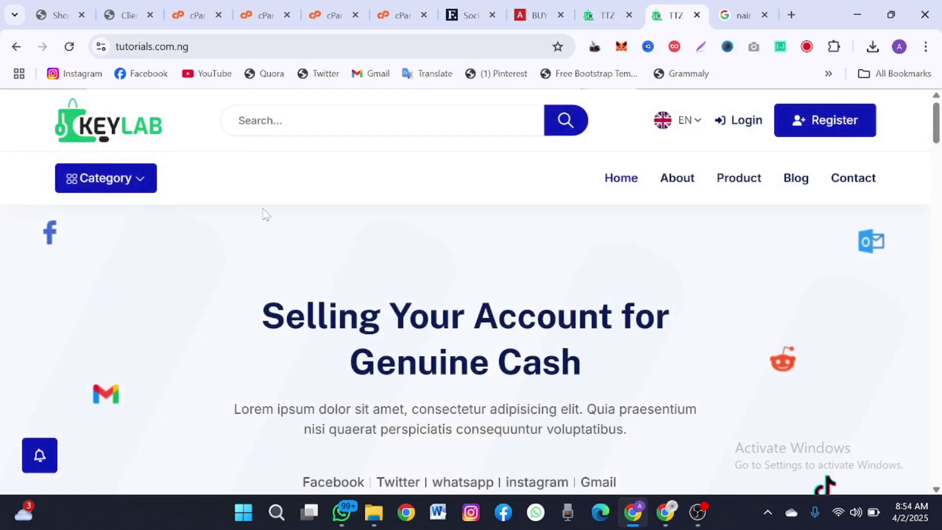
{"action": "key", "text": "ctrl+l"}
{"action": "key", "text": "ctrl+c"}
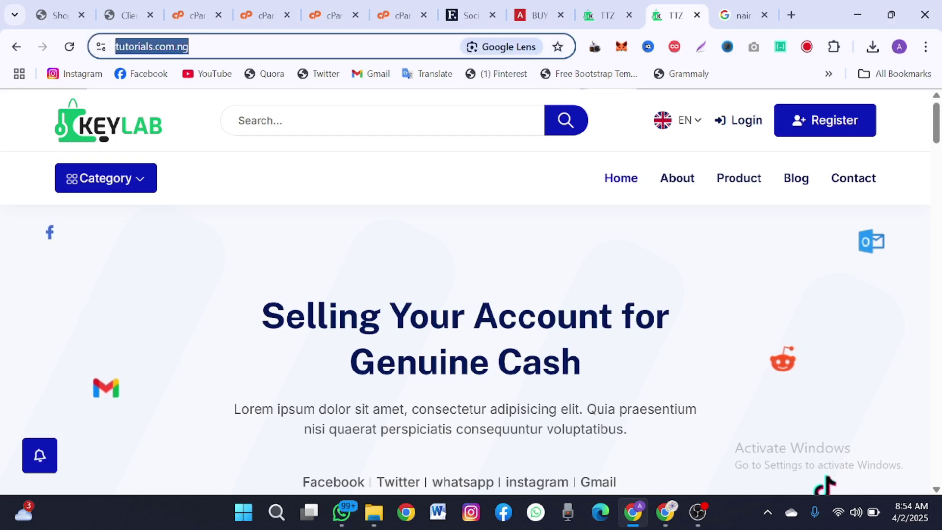
{"action": "left_click", "coordinate": [927, 48]}
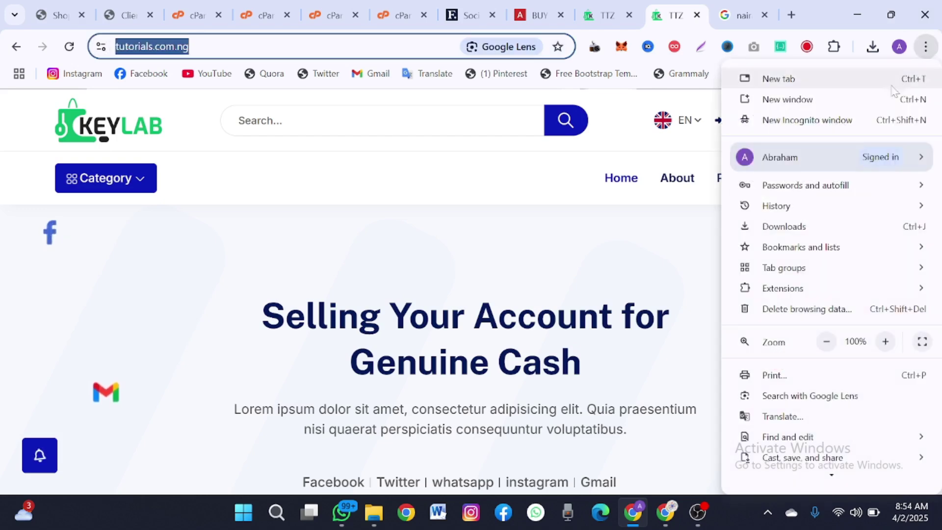
{"action": "left_click", "coordinate": [831, 121]}
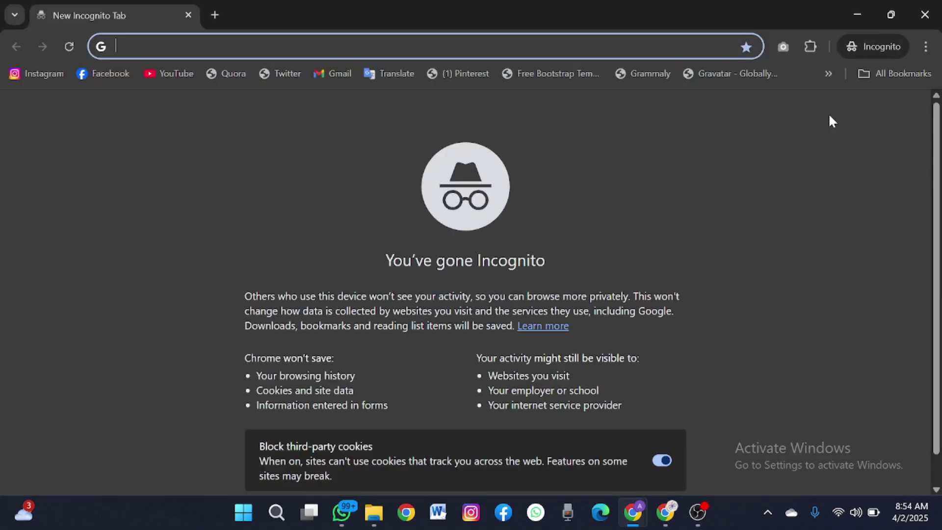
{"action": "key", "text": "ctrl+v"}
{"action": "key", "text": "Return"}
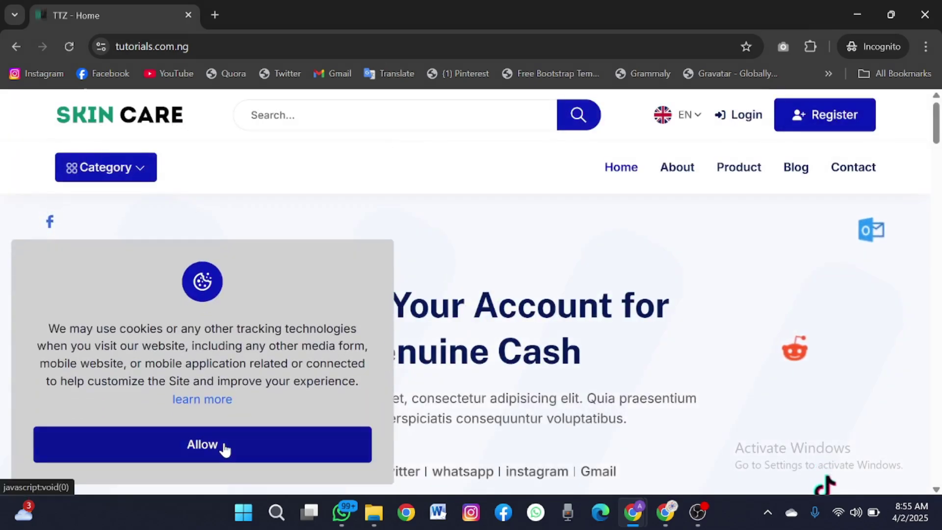
- Accept cookies and check the SKIN CARE logo in the private window, then return to admin
{"action": "left_click", "coordinate": [224, 444]}
{"action": "scroll", "coordinate": [395, 398], "scroll_direction": "down", "scroll_amount": 5}
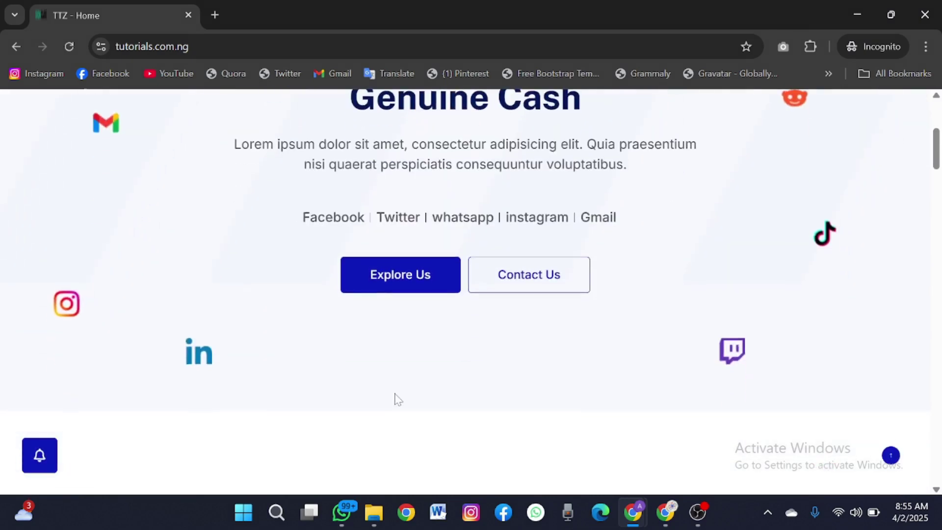
{"action": "scroll", "coordinate": [395, 397], "scroll_direction": "up", "scroll_amount": 3}
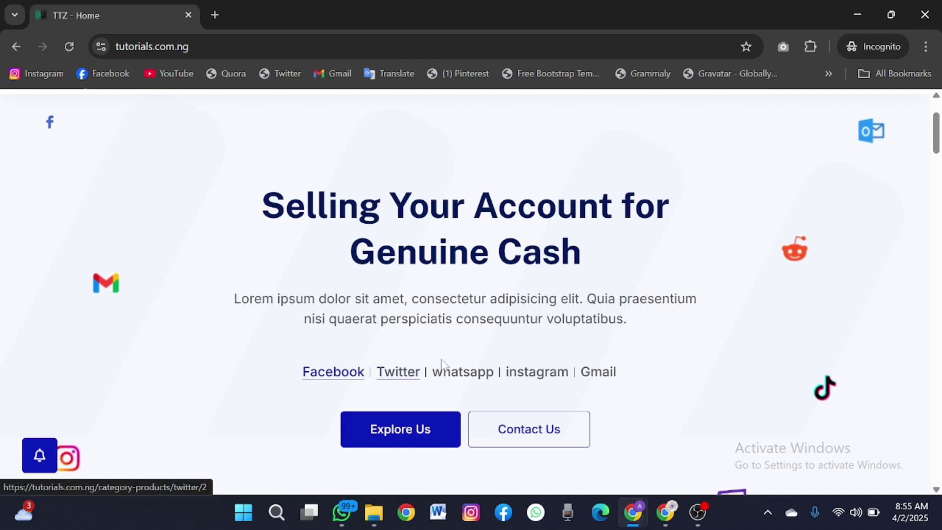
{"action": "scroll", "coordinate": [490, 383], "scroll_direction": "down", "scroll_amount": 5}
{"action": "scroll", "coordinate": [490, 383], "scroll_direction": "up", "scroll_amount": 2}
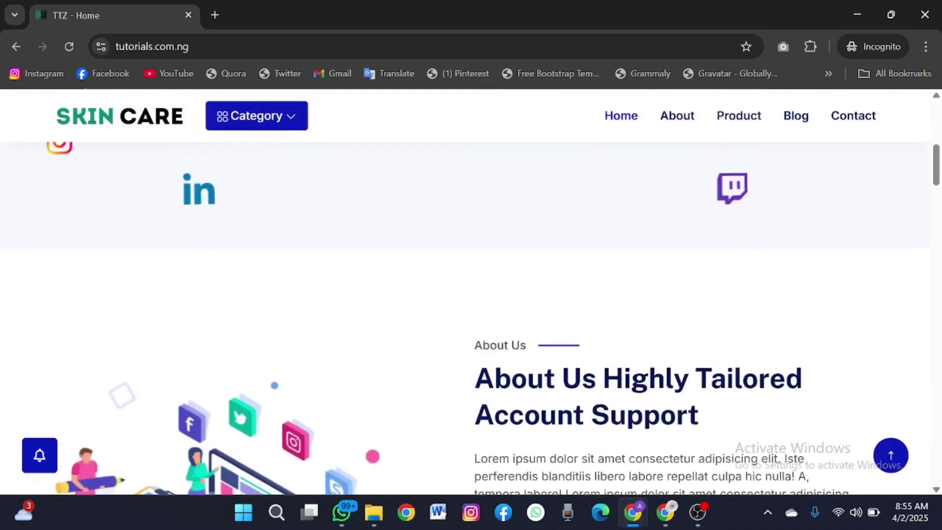
{"action": "left_click", "coordinate": [856, 16]}
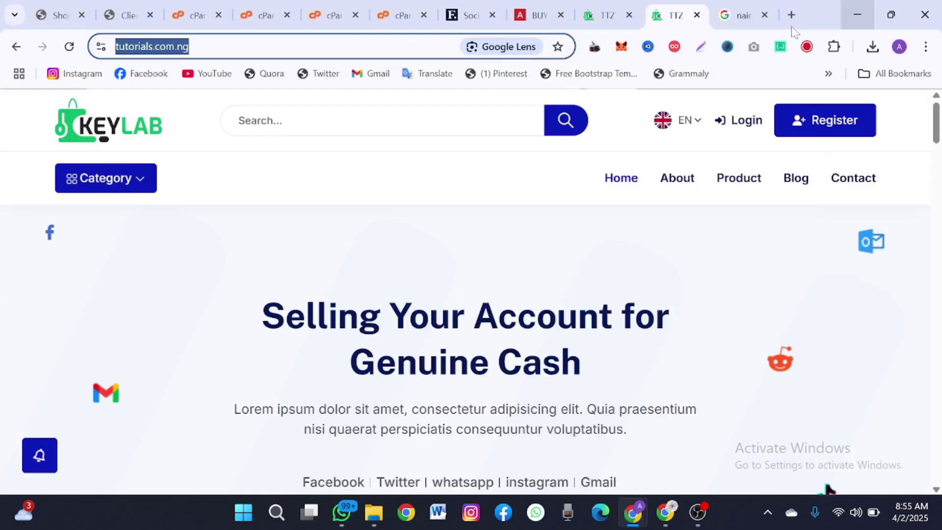
{"action": "left_click", "coordinate": [594, 10]}
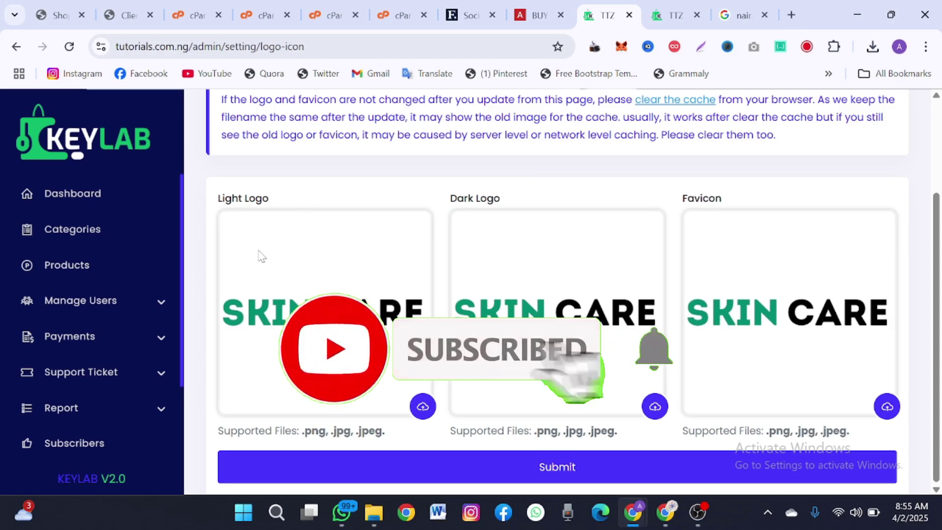
- Switch the Agree Policy module in System Configuration from Enable to Disable
{"action": "scroll", "coordinate": [66, 344], "scroll_direction": "down", "scroll_amount": 2}
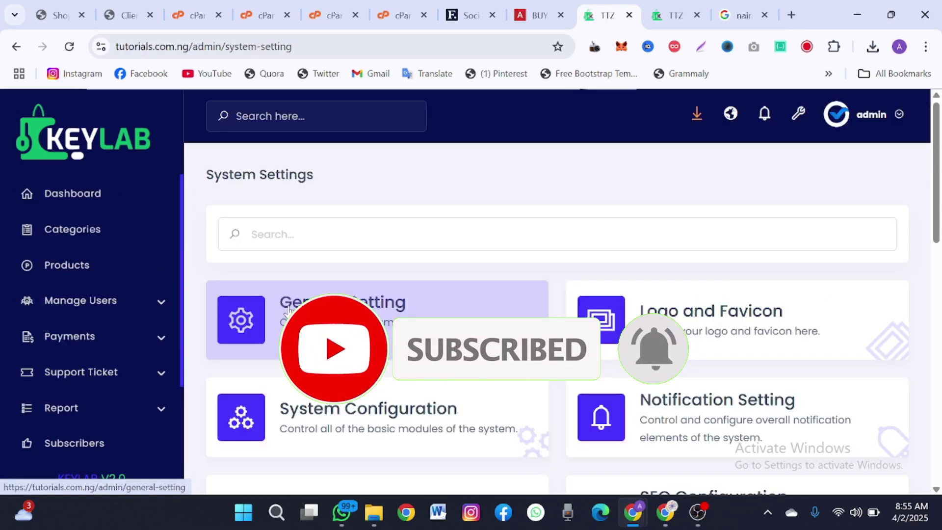
{"action": "scroll", "coordinate": [286, 311], "scroll_direction": "down", "scroll_amount": 3}
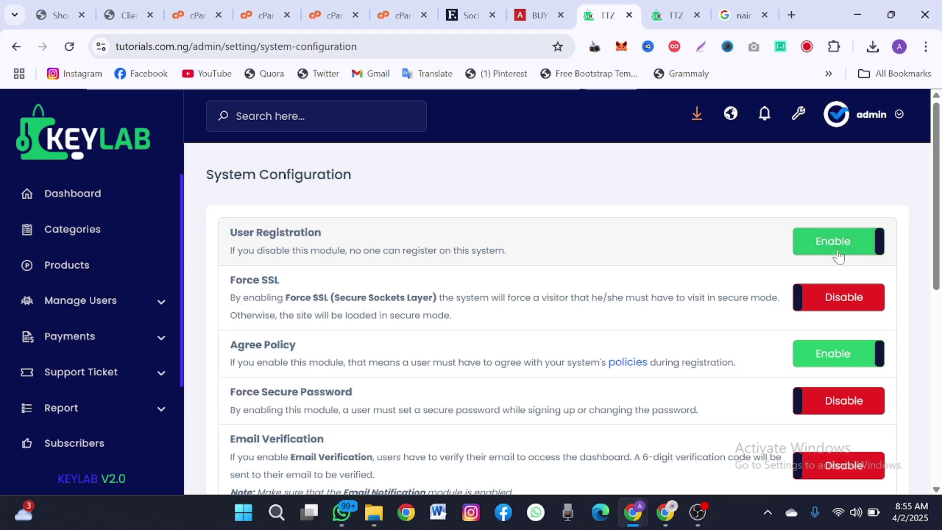
{"action": "scroll", "coordinate": [488, 393], "scroll_direction": "down", "scroll_amount": 2}
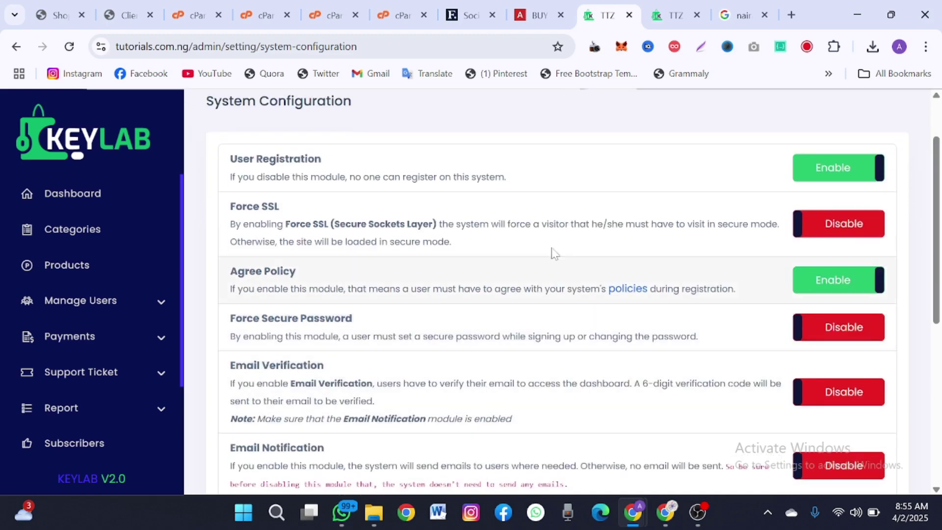
{"action": "left_click", "coordinate": [834, 279]}
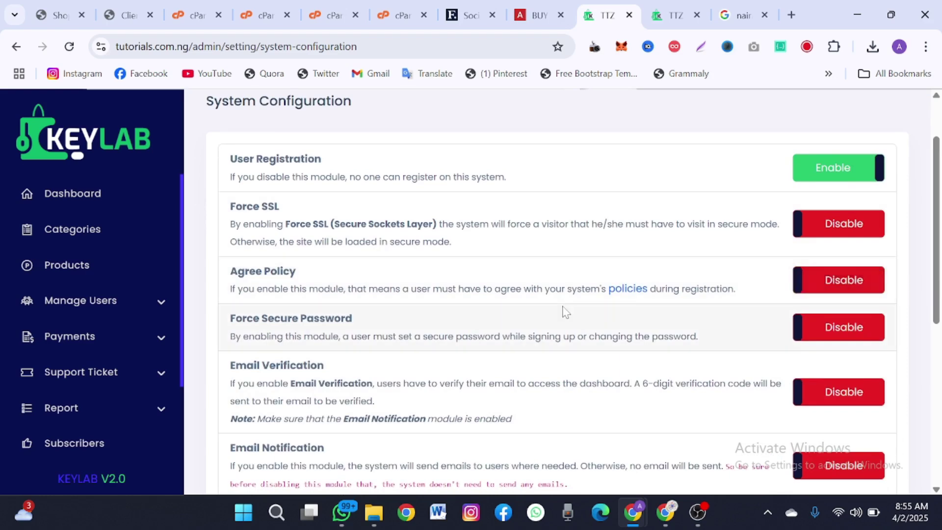
{"action": "scroll", "coordinate": [564, 312], "scroll_direction": "down", "scroll_amount": 2}
{"action": "scroll", "coordinate": [764, 228], "scroll_direction": "down", "scroll_amount": 2}
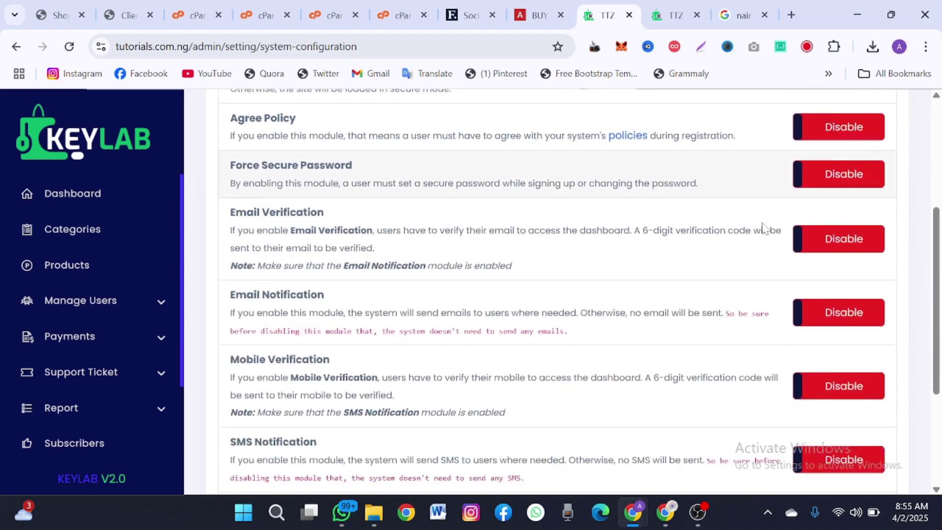
{"action": "scroll", "coordinate": [763, 228], "scroll_direction": "down", "scroll_amount": 4}
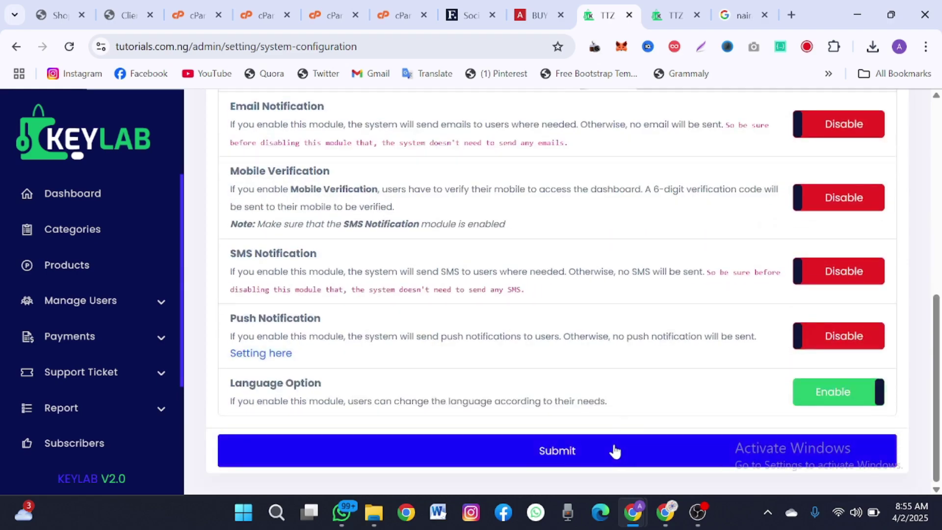
{"action": "scroll", "coordinate": [564, 295], "scroll_direction": "up", "scroll_amount": 6}
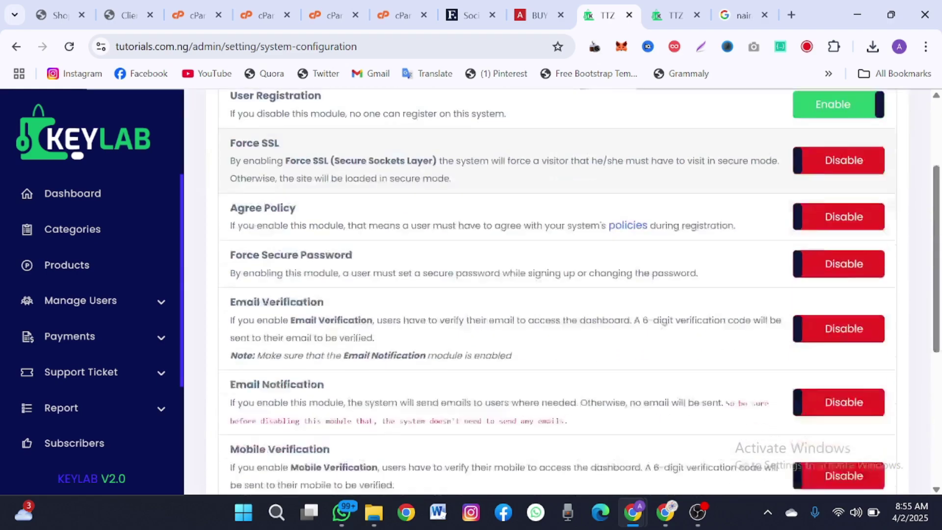
{"action": "scroll", "coordinate": [564, 295], "scroll_direction": "down", "scroll_amount": 3}
{"action": "scroll", "coordinate": [59, 412], "scroll_direction": "down", "scroll_amount": 2}
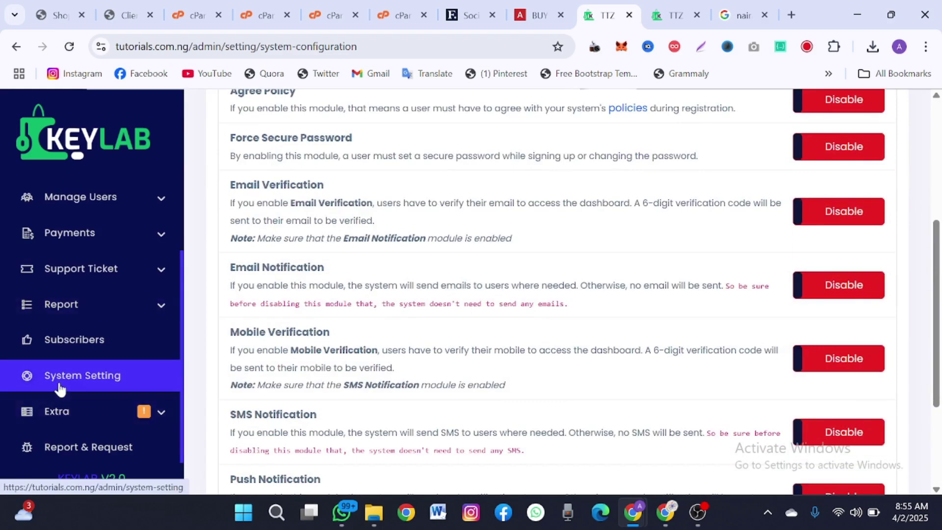
{"action": "scroll", "coordinate": [414, 414], "scroll_direction": "down", "scroll_amount": 4}
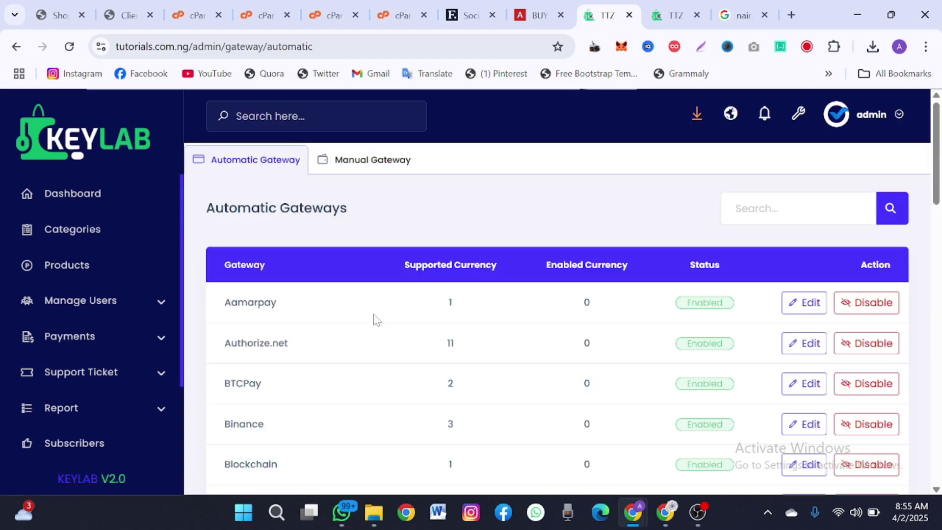
- Review the enabled gateways, including NMI, in the Automatic Gateways table
{"action": "scroll", "coordinate": [377, 320], "scroll_direction": "down", "scroll_amount": 2}
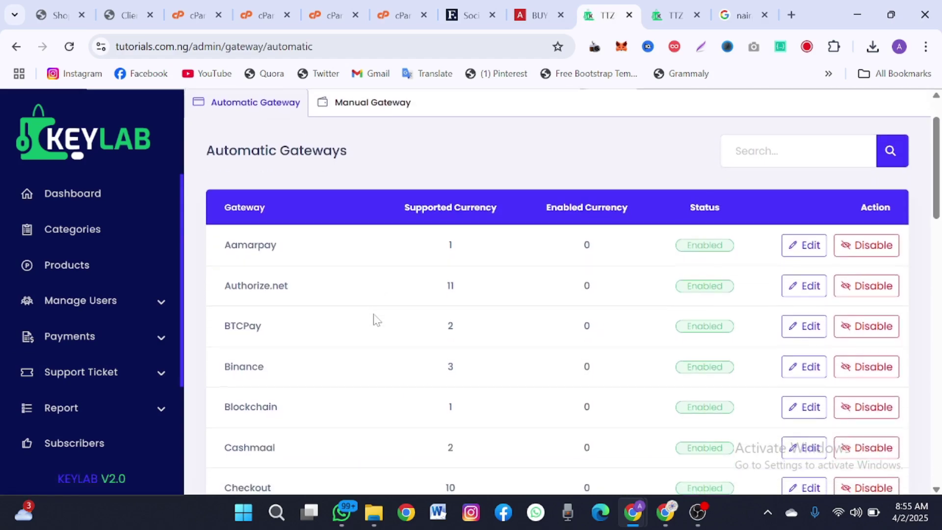
{"action": "scroll", "coordinate": [377, 320], "scroll_direction": "up", "scroll_amount": 2}
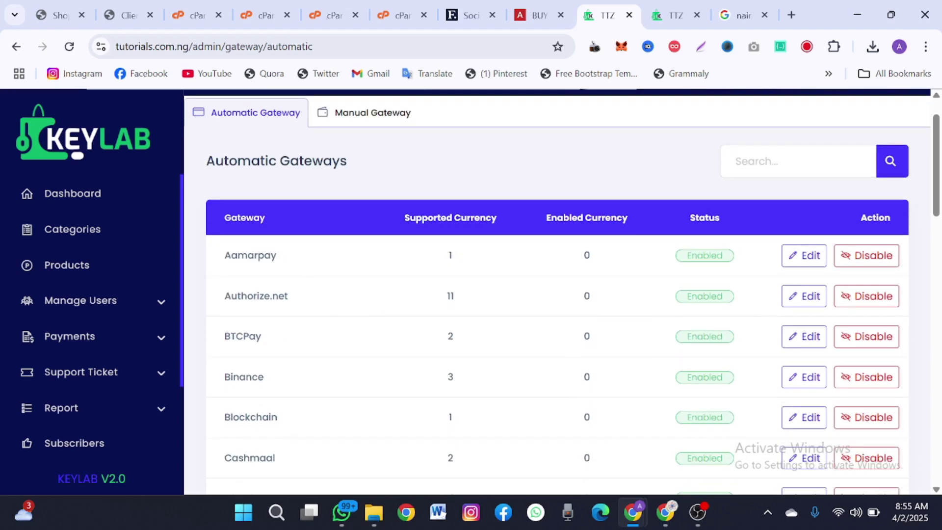
{"action": "scroll", "coordinate": [249, 275], "scroll_direction": "down", "scroll_amount": 2}
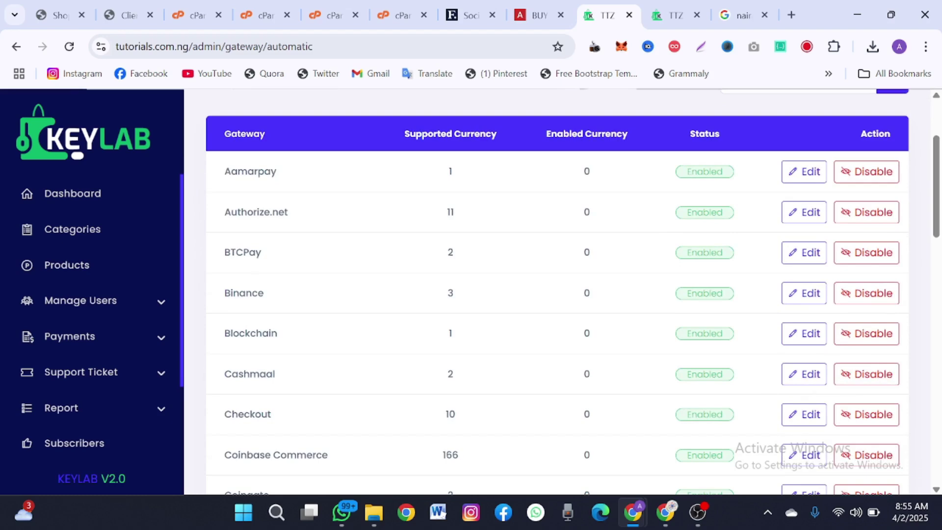
{"action": "scroll", "coordinate": [258, 332], "scroll_direction": "down", "scroll_amount": 2}
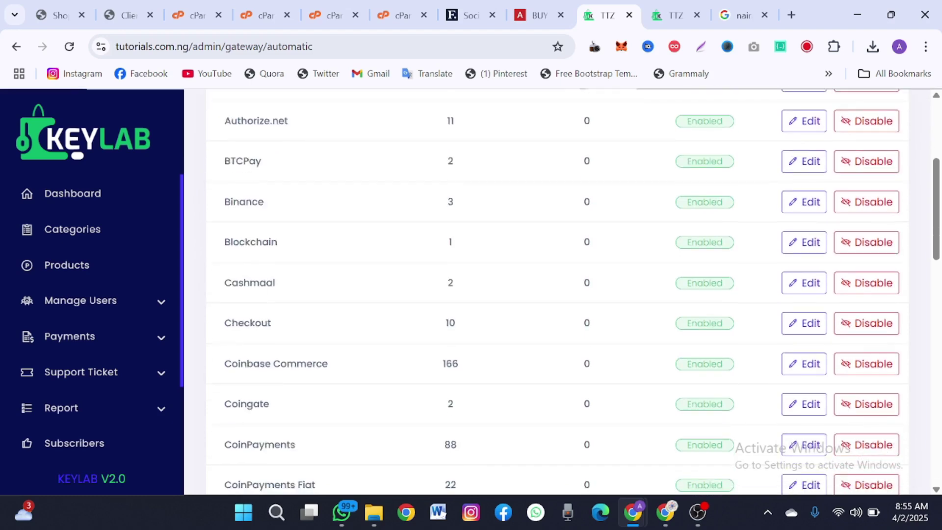
{"action": "scroll", "coordinate": [274, 320], "scroll_direction": "down", "scroll_amount": 2}
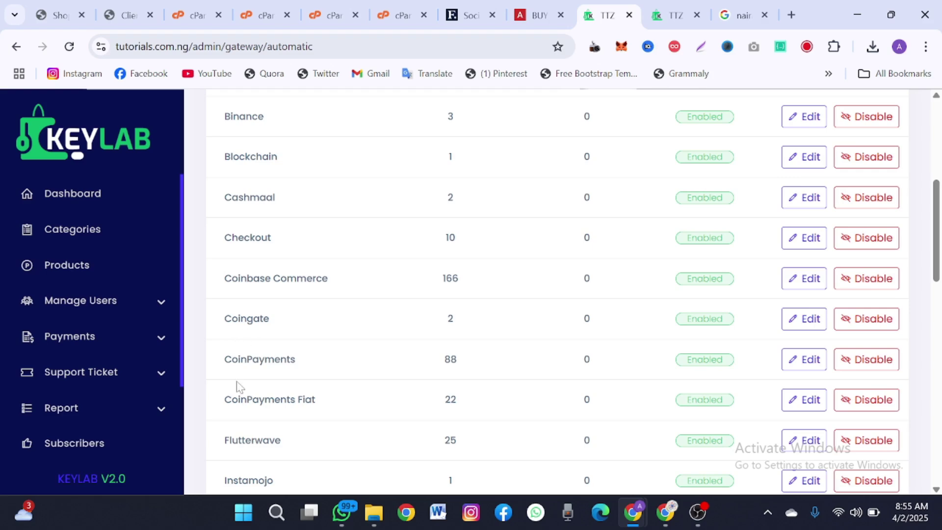
{"action": "scroll", "coordinate": [249, 378], "scroll_direction": "down", "scroll_amount": 2}
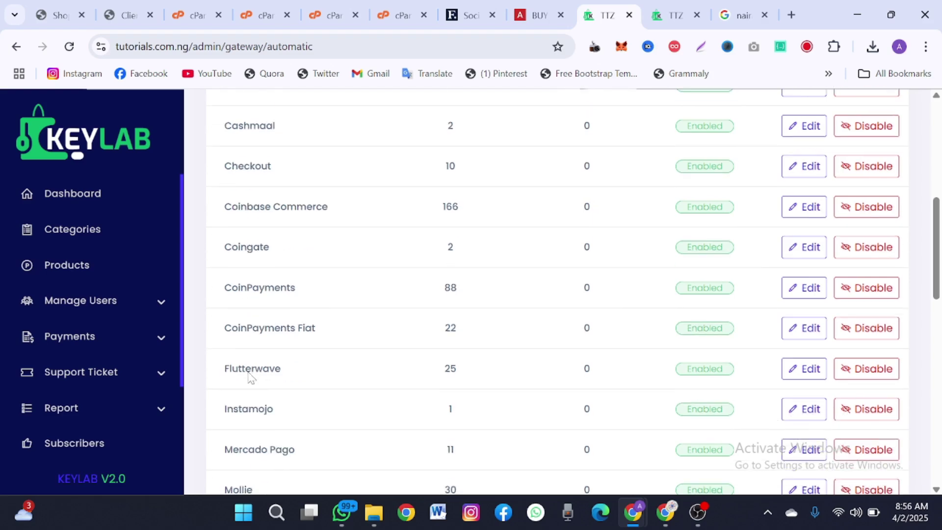
{"action": "scroll", "coordinate": [235, 407], "scroll_direction": "down", "scroll_amount": 2}
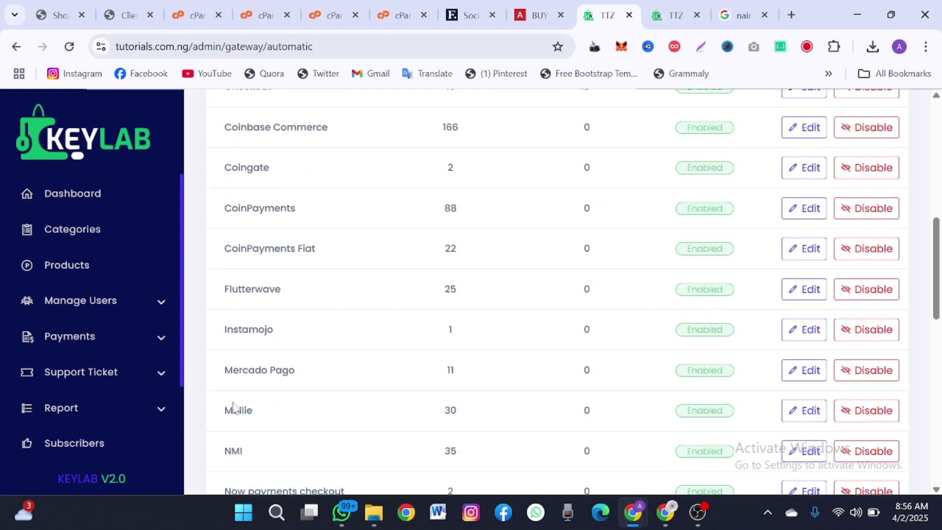
{"action": "left_click_drag", "start_coordinate": [247, 371], "coordinate": [283, 370]}
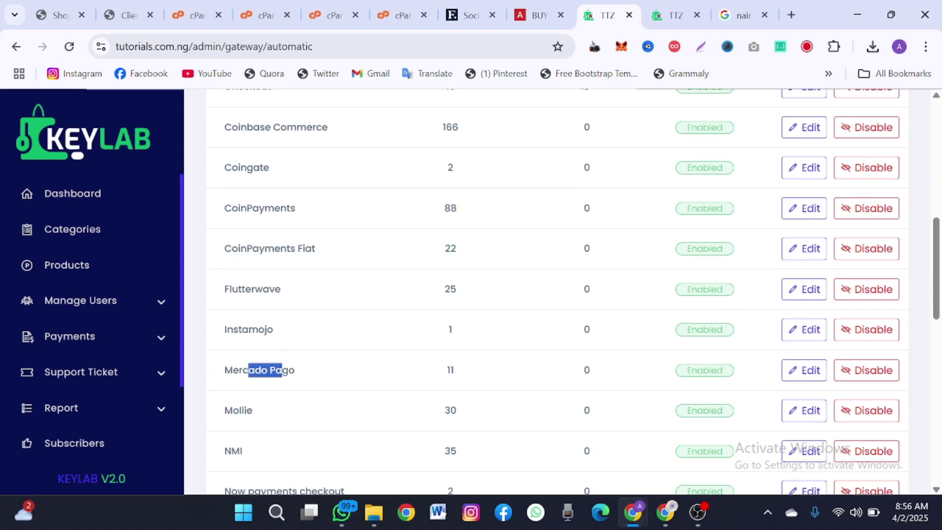
{"action": "scroll", "coordinate": [283, 370], "scroll_direction": "down", "scroll_amount": 3}
{"action": "left_click_drag", "start_coordinate": [256, 296], "coordinate": [211, 330]}
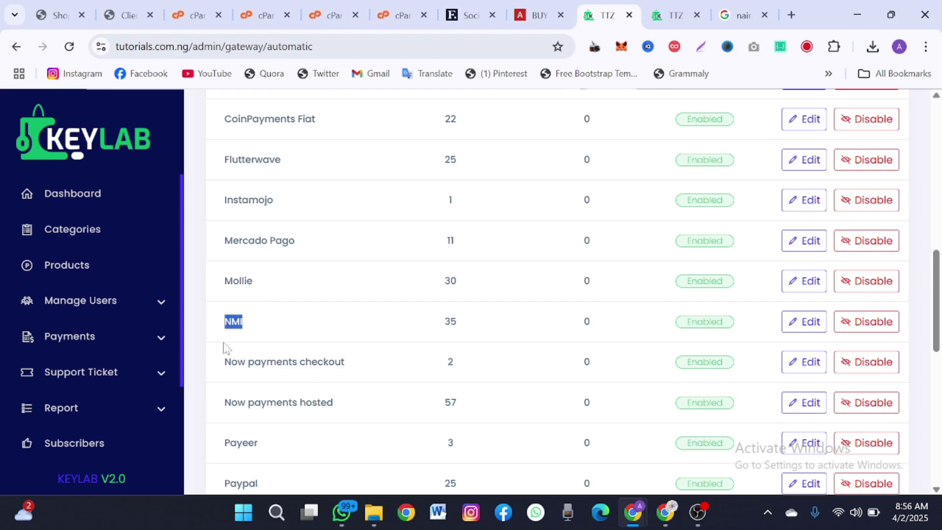
{"action": "left_click_drag", "start_coordinate": [225, 362], "coordinate": [312, 362]}
{"action": "scroll", "coordinate": [314, 362], "scroll_direction": "down", "scroll_amount": 3}
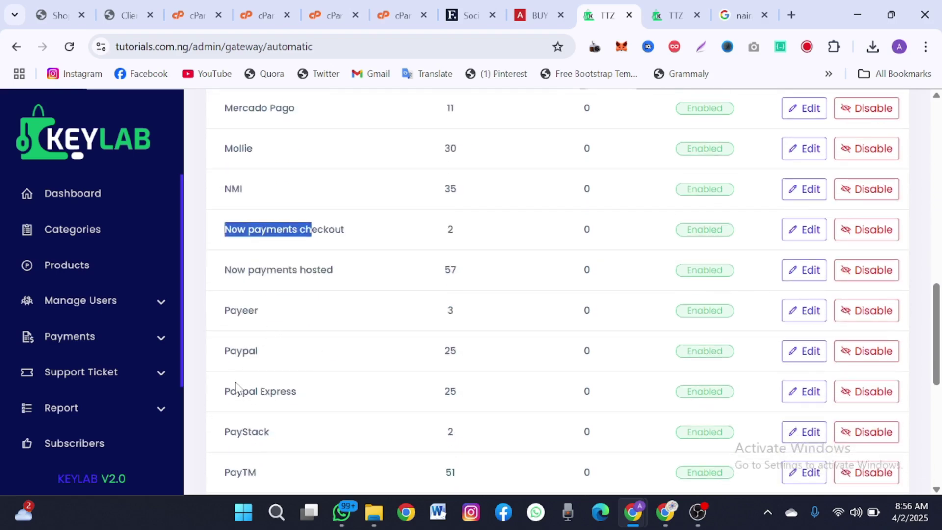
{"action": "scroll", "coordinate": [238, 387], "scroll_direction": "down", "scroll_amount": 2}
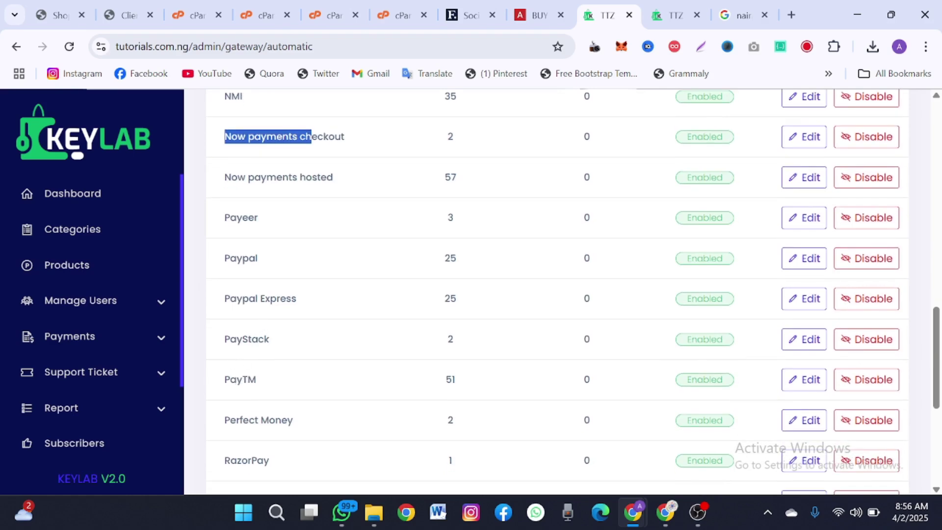
{"action": "left_click_drag", "start_coordinate": [225, 379], "coordinate": [248, 379]}
{"action": "scroll", "coordinate": [248, 379], "scroll_direction": "down", "scroll_amount": 1}
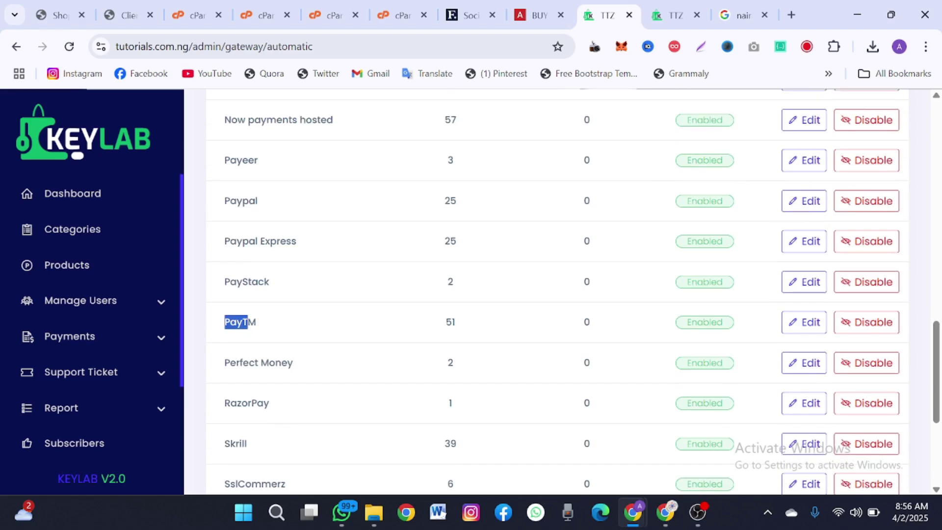
{"action": "scroll", "coordinate": [263, 399], "scroll_direction": "down", "scroll_amount": 3}
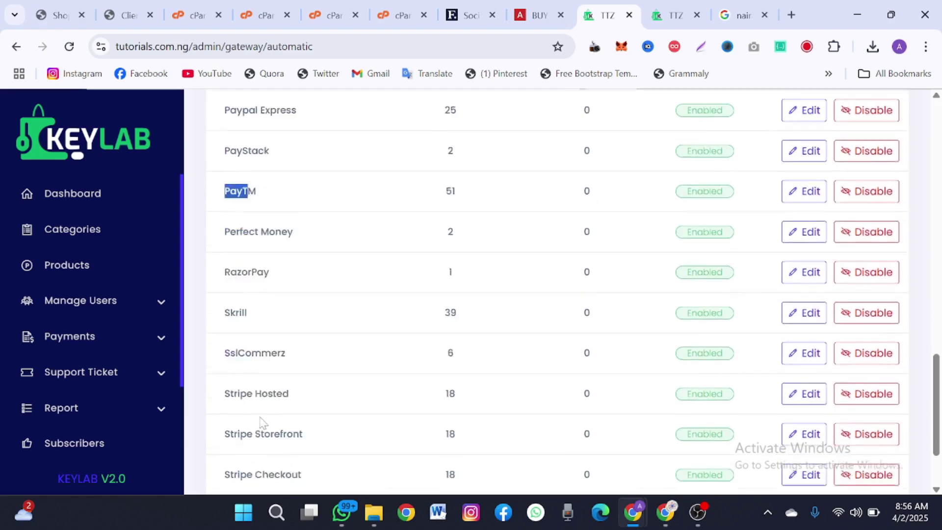
{"action": "scroll", "coordinate": [262, 423], "scroll_direction": "down", "scroll_amount": 1}
{"action": "scroll", "coordinate": [245, 442], "scroll_direction": "down", "scroll_amount": 1}
{"action": "scroll", "coordinate": [245, 442], "scroll_direction": "up", "scroll_amount": 4}
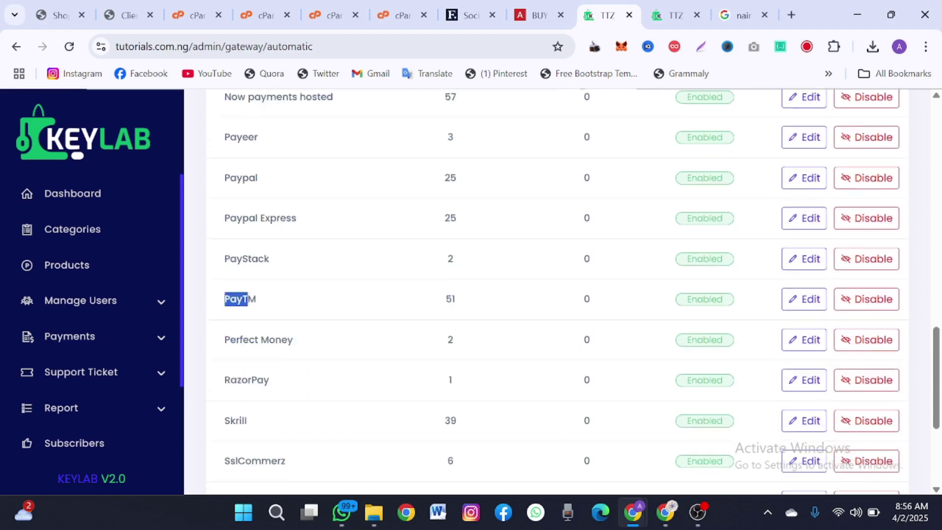
{"action": "scroll", "coordinate": [248, 458], "scroll_direction": "up", "scroll_amount": 10}
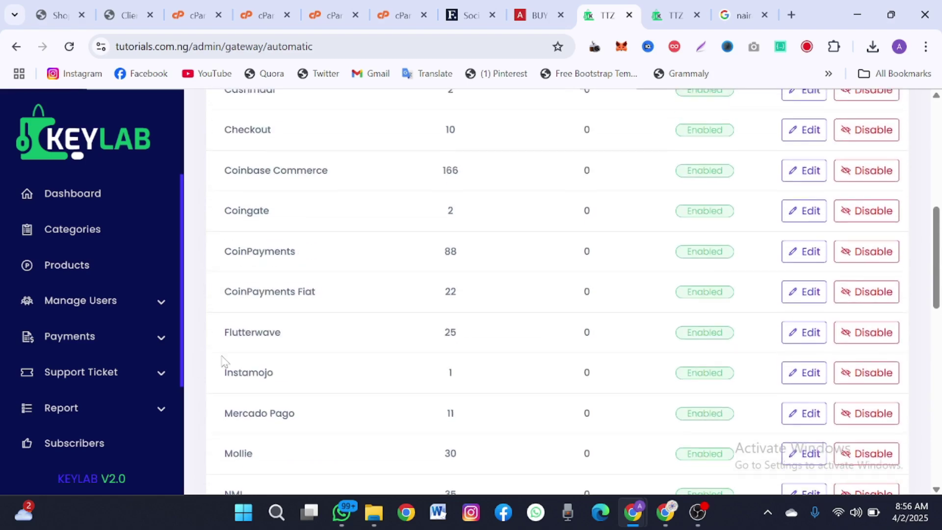
- Open the Flutterwave gateway's update page via Edit
{"action": "left_click_drag", "start_coordinate": [221, 361], "coordinate": [740, 343]}
{"action": "left_click", "coordinate": [740, 343]}
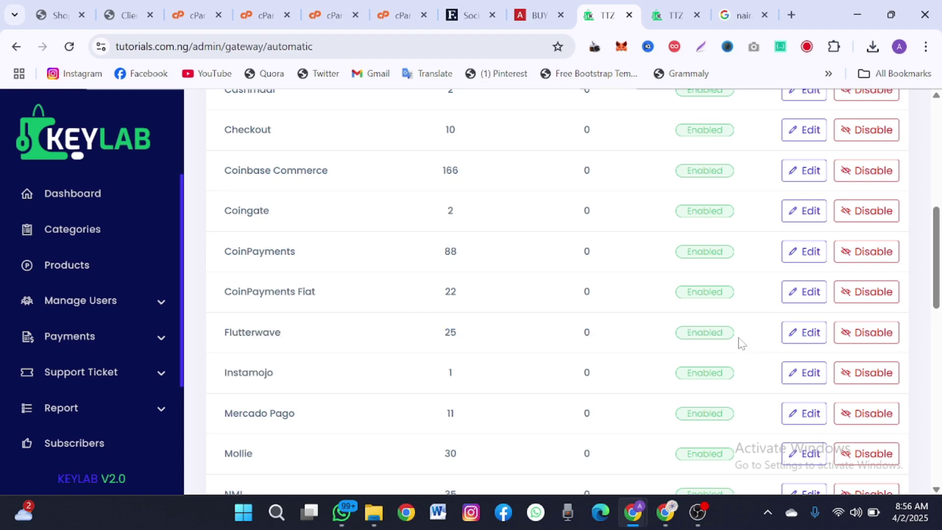
{"action": "left_click", "coordinate": [790, 337]}
- Inspect Flutterwave's Public, Secret and Encryption Key fields unchanged, then go back to Automatic Gateways
{"action": "scroll", "coordinate": [597, 305], "scroll_direction": "down", "scroll_amount": 1}
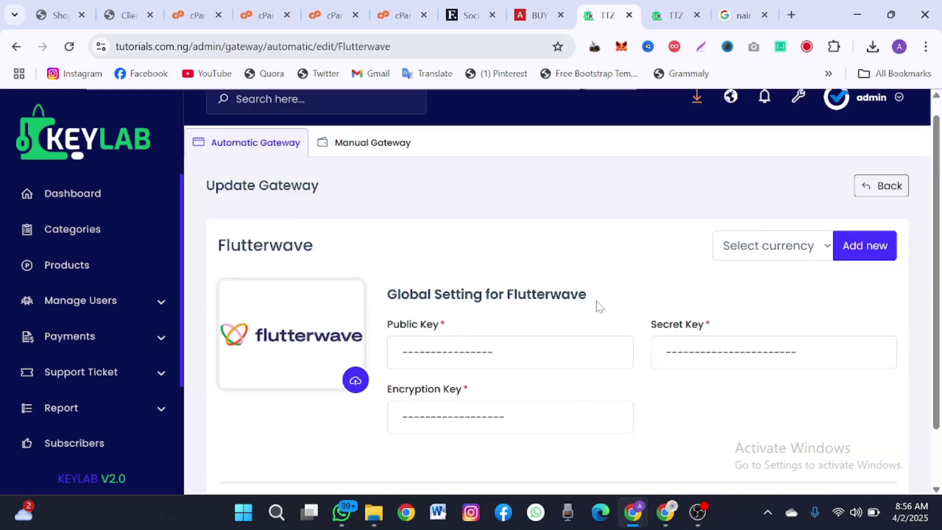
{"action": "scroll", "coordinate": [597, 305], "scroll_direction": "down", "scroll_amount": 1}
{"action": "left_click", "coordinate": [493, 285]}
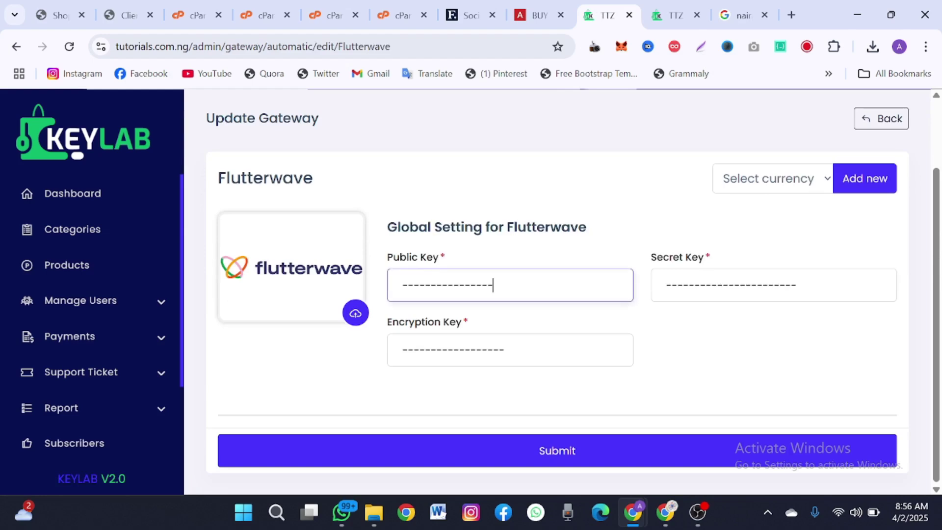
{"action": "left_click", "coordinate": [694, 285]}
{"action": "left_click", "coordinate": [420, 350]}
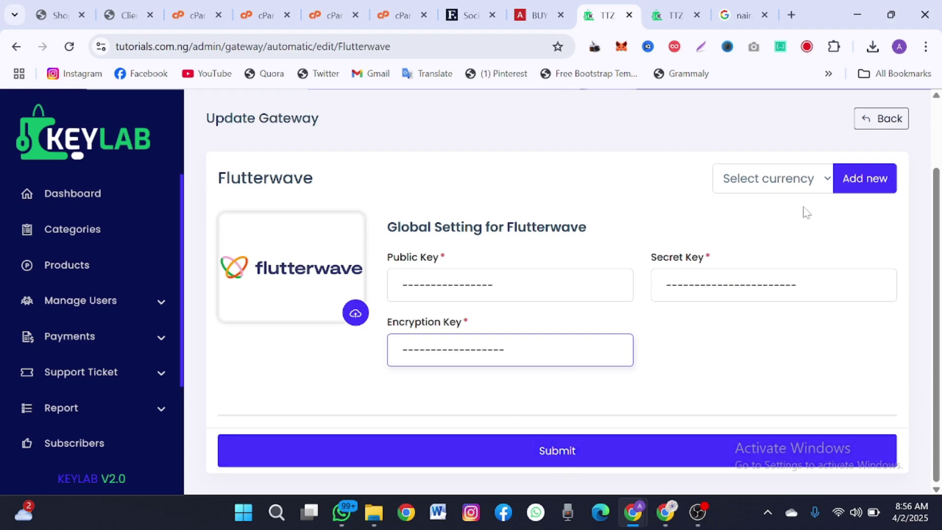
{"action": "left_click", "coordinate": [862, 120]}
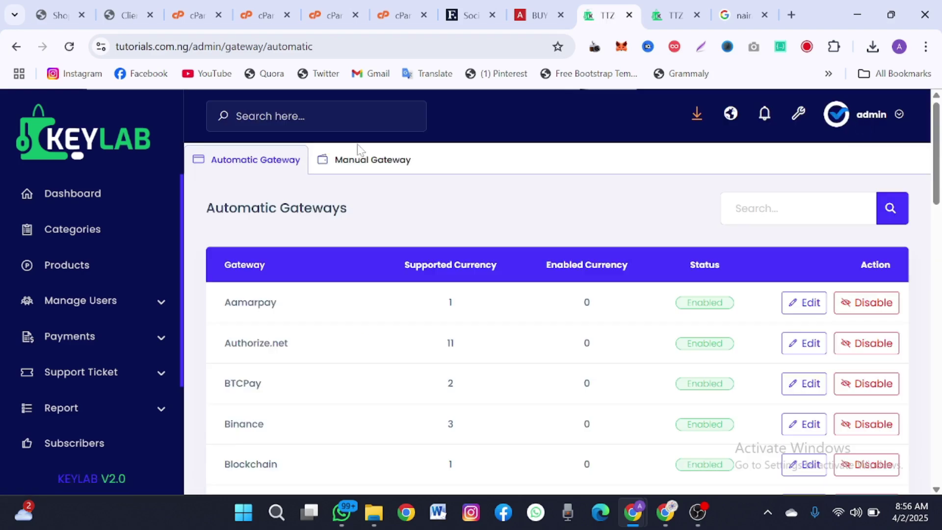
- Start a new manual gateway named 'Mnaula' with currency NGN and rate 1
{"action": "left_click", "coordinate": [362, 162]}
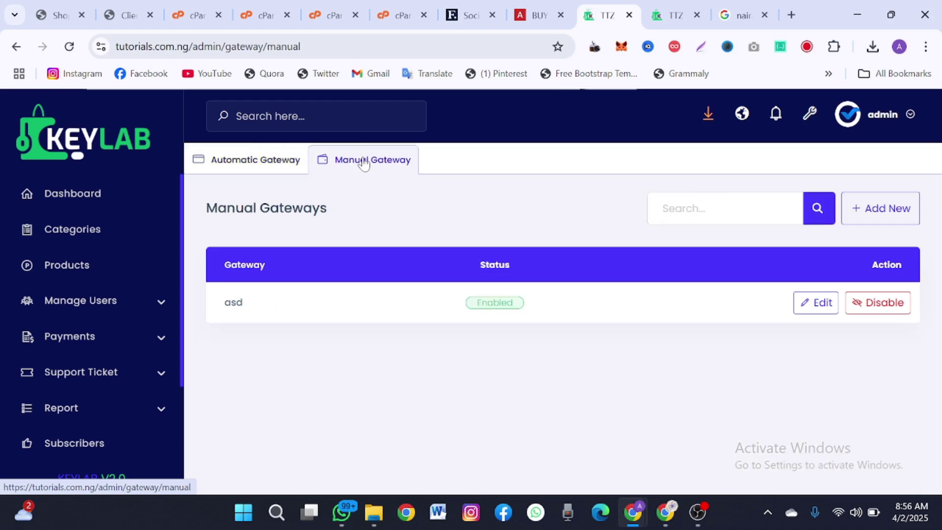
{"action": "left_click", "coordinate": [864, 210]}
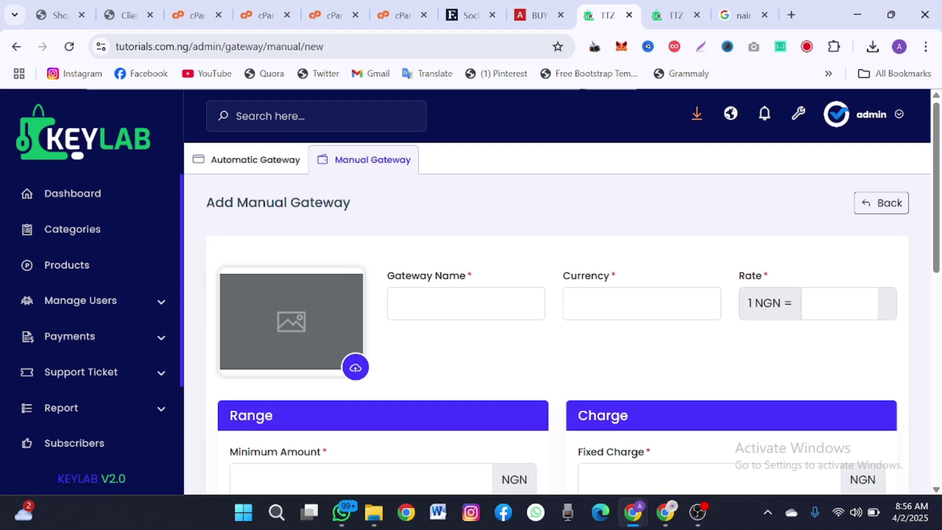
{"action": "left_click", "coordinate": [465, 304]}
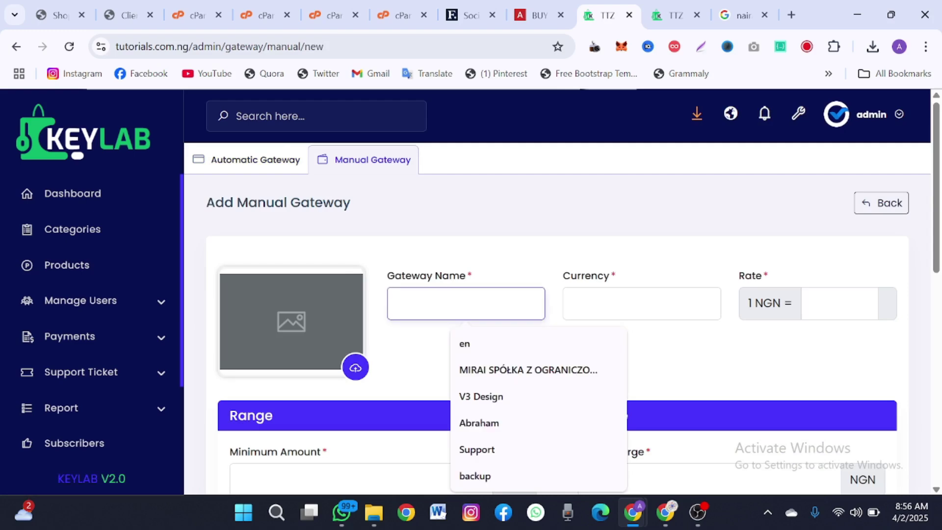
{"action": "type", "text": "Mnaula"}
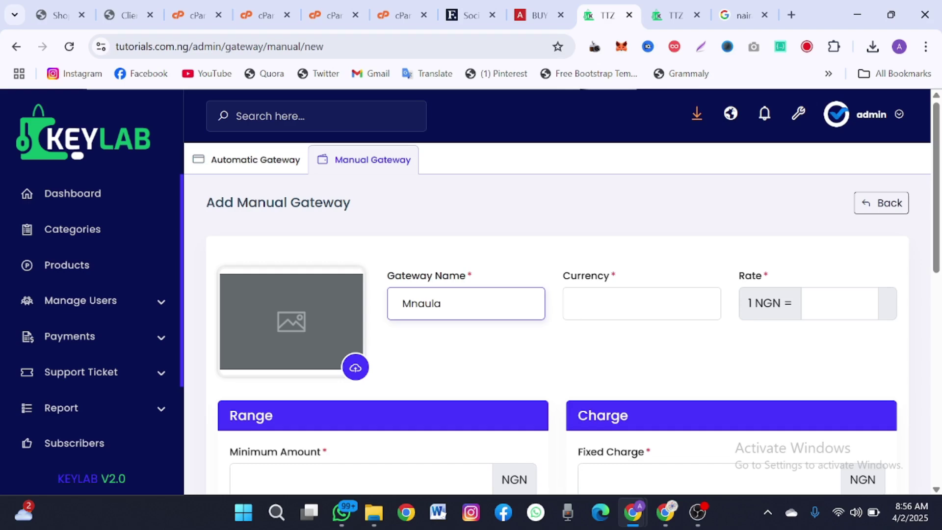
{"action": "left_click", "coordinate": [642, 304]}
{"action": "type", "text": "NGN"}
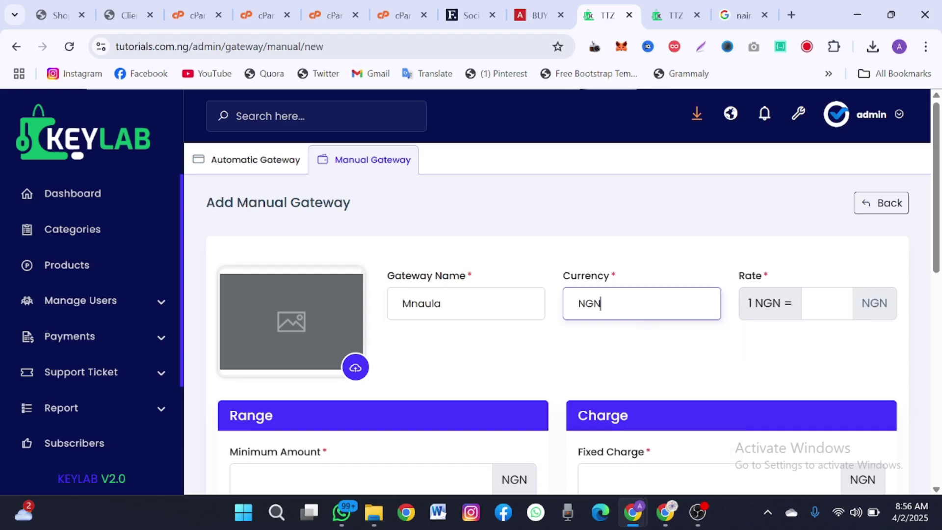
{"action": "left_click", "coordinate": [826, 307]}
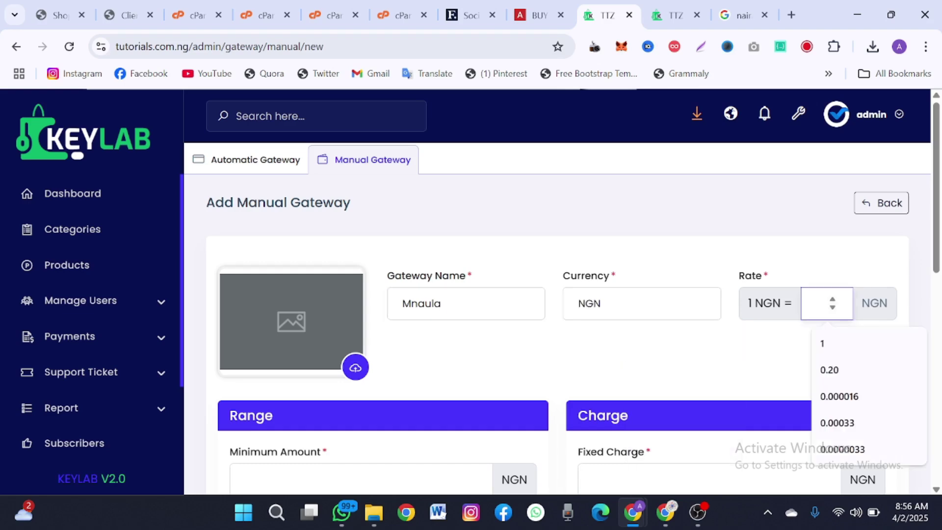
{"action": "type", "text": "1"}
{"action": "left_click", "coordinate": [686, 372]}
{"action": "scroll", "coordinate": [514, 368], "scroll_direction": "down", "scroll_amount": 3}
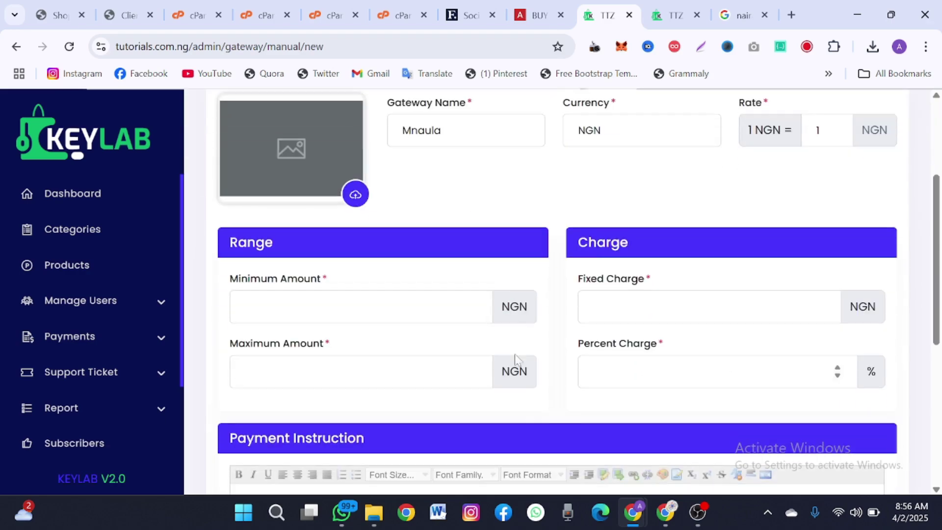
{"action": "left_click", "coordinate": [468, 480]}
{"action": "type", "text": "100"}
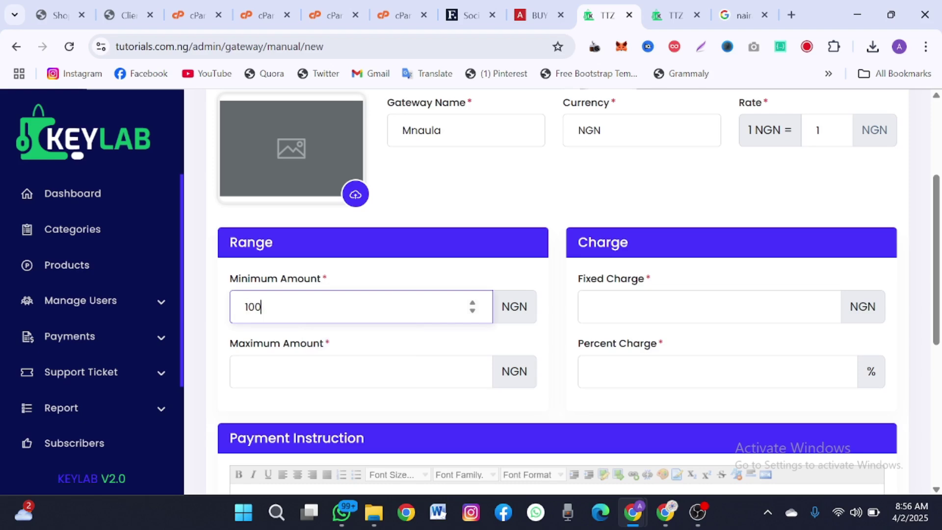
{"action": "left_click", "coordinate": [349, 372]}
{"action": "type", "text": "10"}
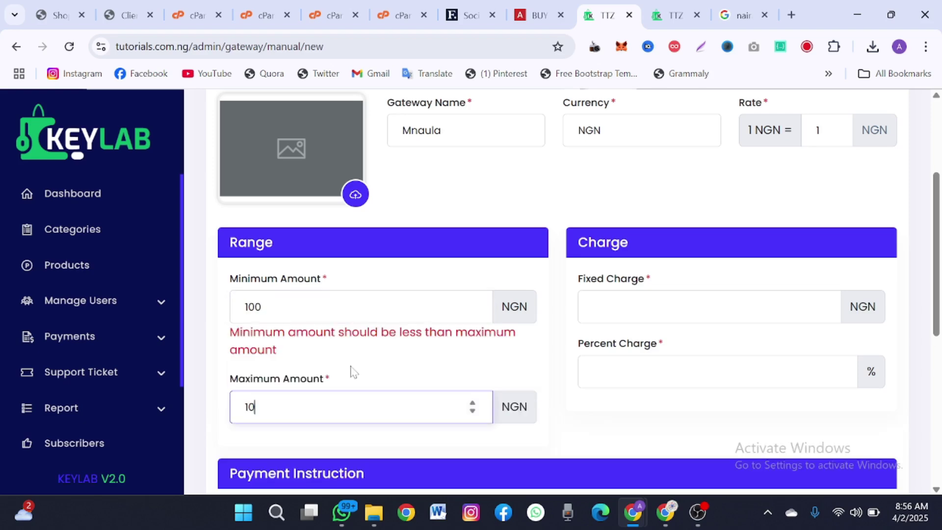
{"action": "type", "text": "000000000000000"}
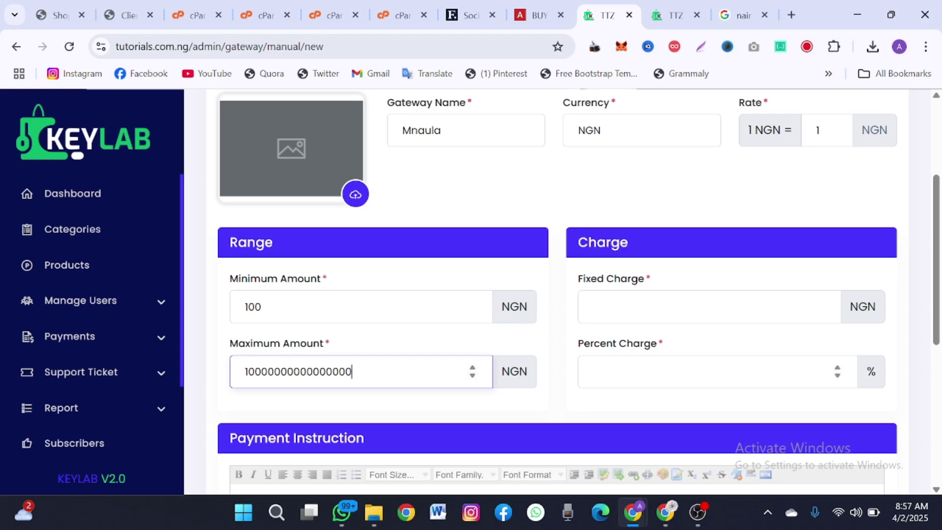
- Set the charges to 0.5 percent plus a fixed 1 NGN
{"action": "left_click", "coordinate": [593, 371]}
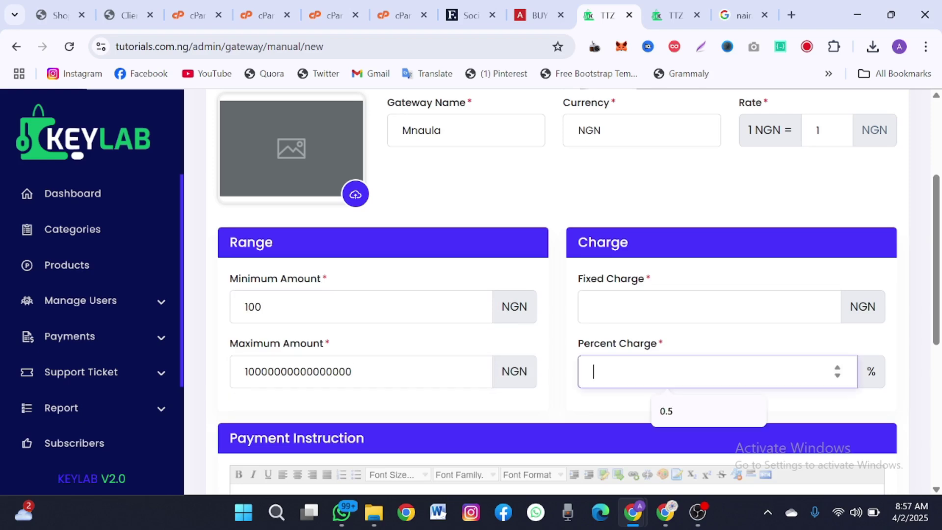
{"action": "left_click", "coordinate": [662, 411]}
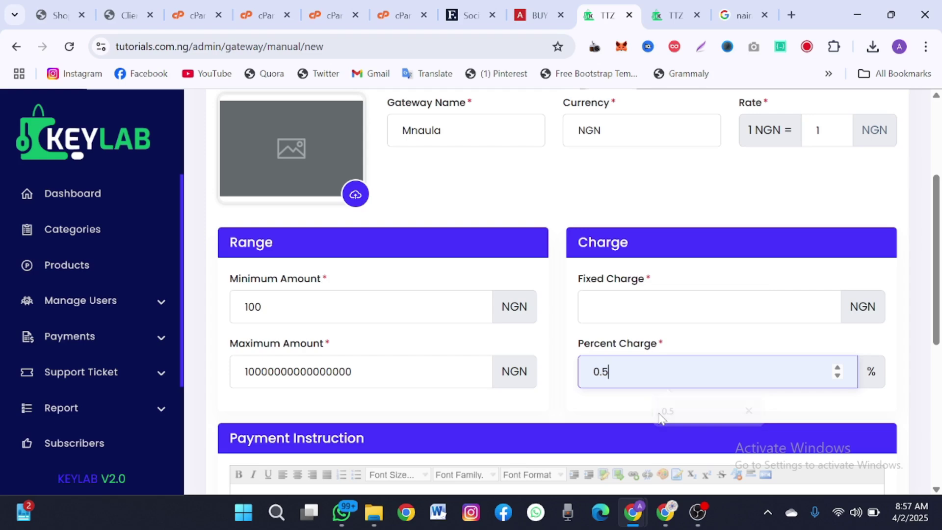
{"action": "left_click", "coordinate": [594, 307]}
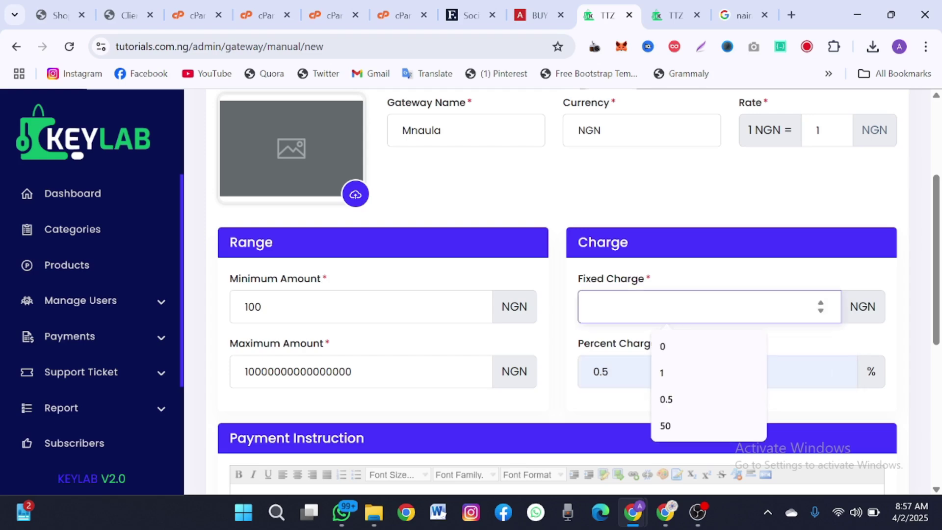
{"action": "type", "text": "1"}
{"action": "scroll", "coordinate": [564, 337], "scroll_direction": "down", "scroll_amount": 5}
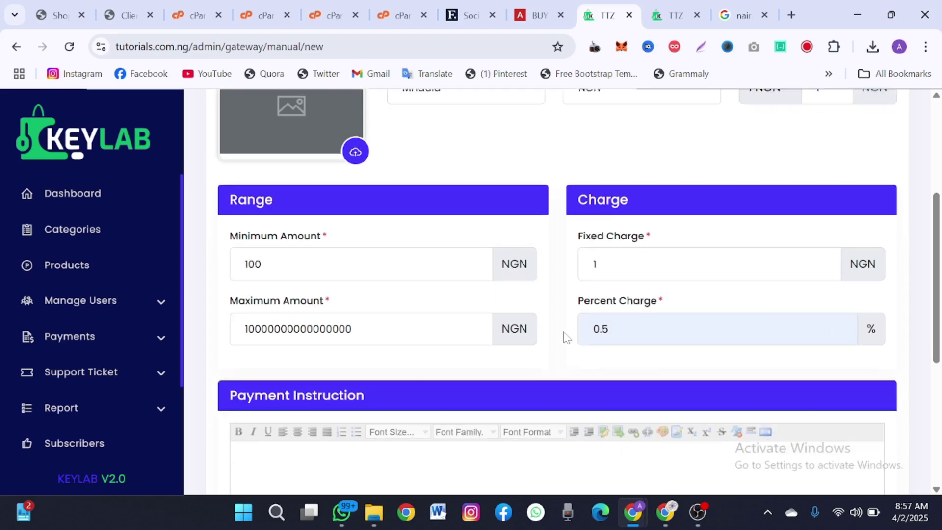
{"action": "scroll", "coordinate": [563, 337], "scroll_direction": "up", "scroll_amount": 1}
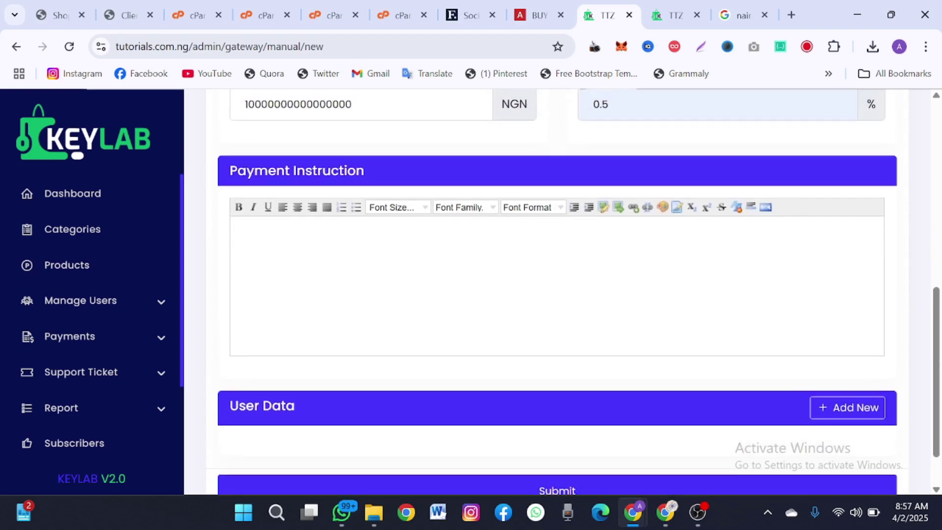
- Write payment instructions giving the receiving account name, account number and bank Opay
{"action": "left_click", "coordinate": [564, 337]}
{"action": "type", "text": "MAKe pa"}
{"action": "key", "text": "ctrl+a"}
{"action": "type", "text": "Make payment to "}
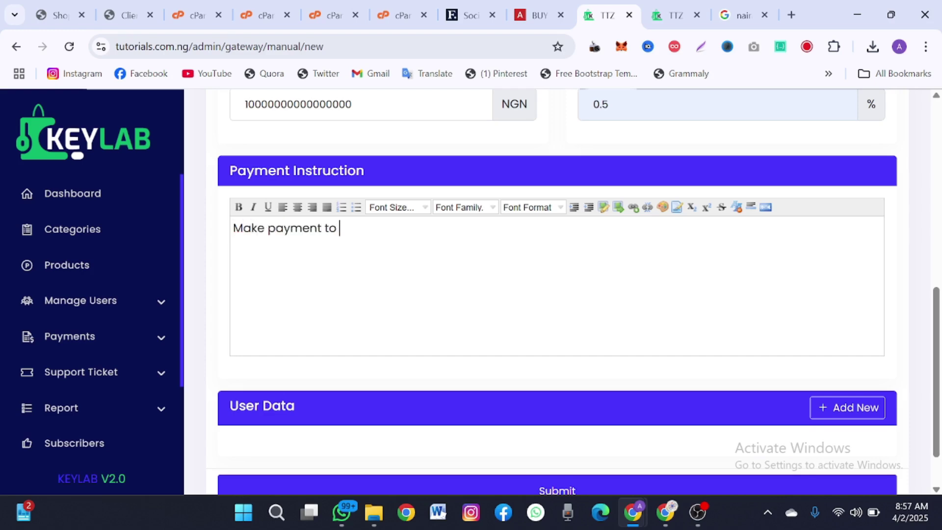
{"action": "type", "text": "this account "}
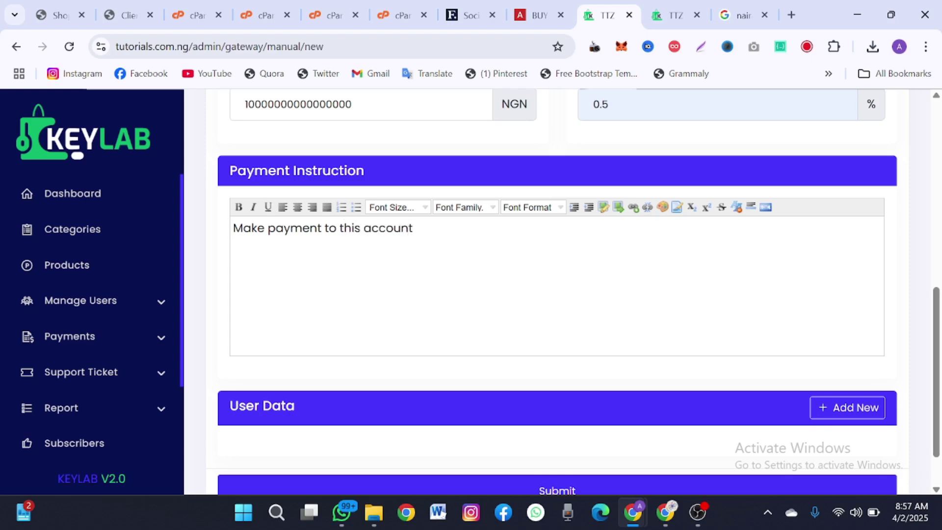
{"action": "type", "text": "Account Name"}
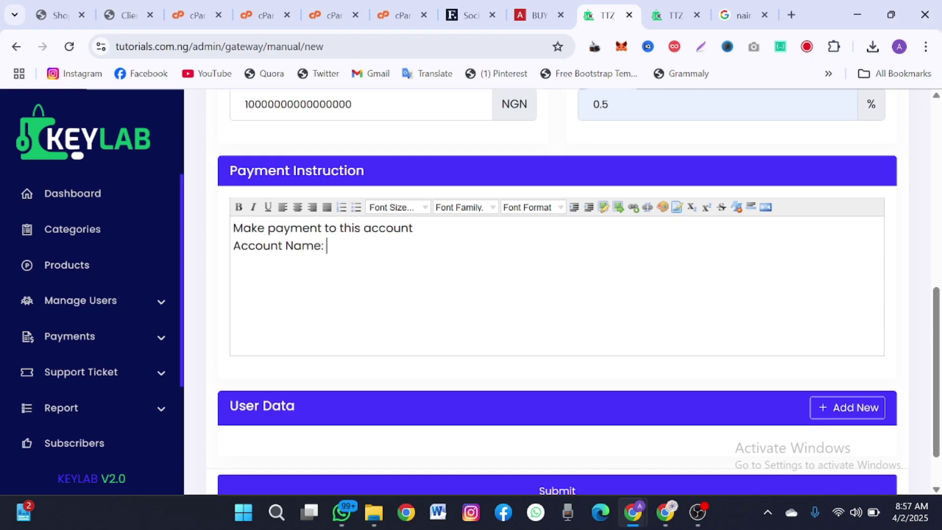
{"action": "type", "text": ": Victor A"}
{"action": "type", "text": "ccount Numb"}
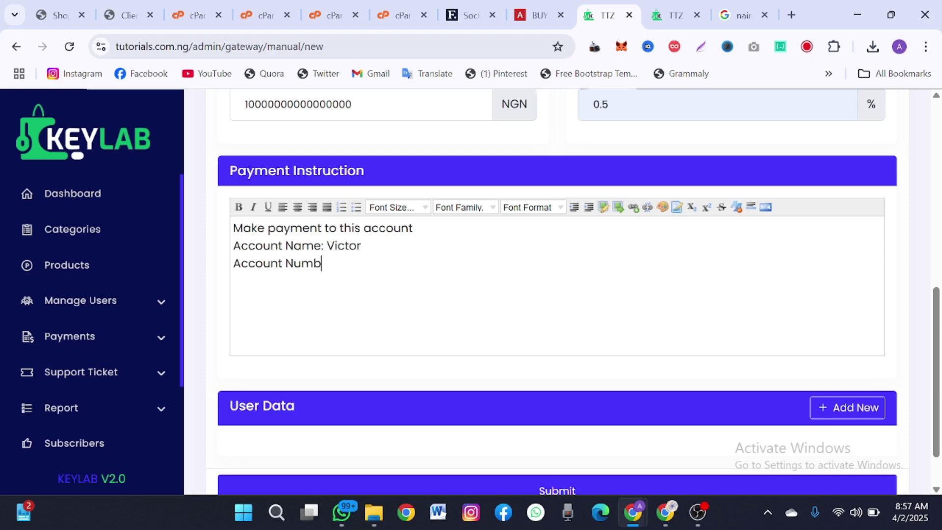
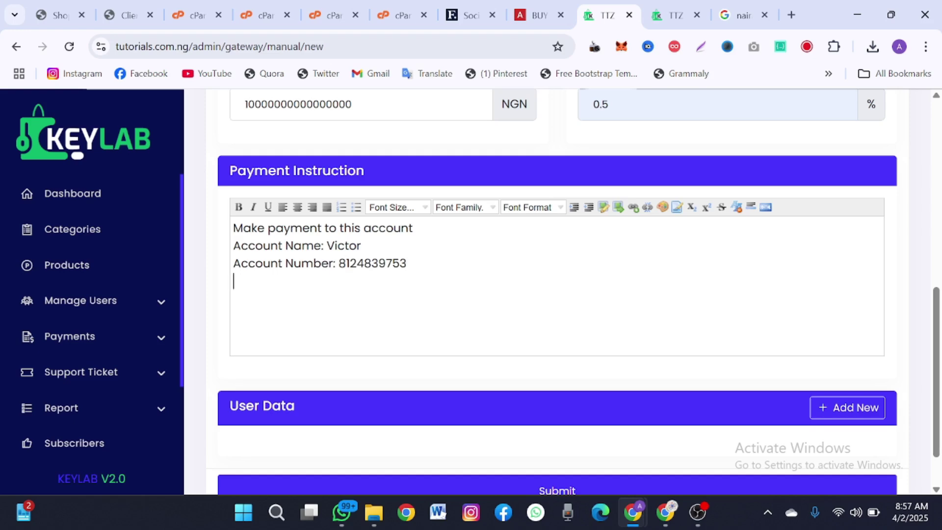
{"action": "type", "text": "Bank: Opau"}
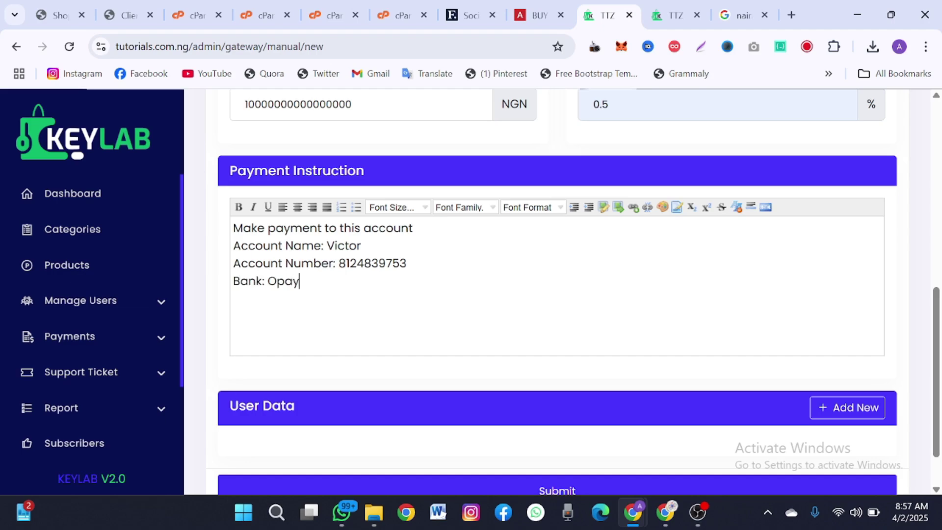
{"action": "scroll", "coordinate": [812, 349], "scroll_direction": "down", "scroll_amount": 2}
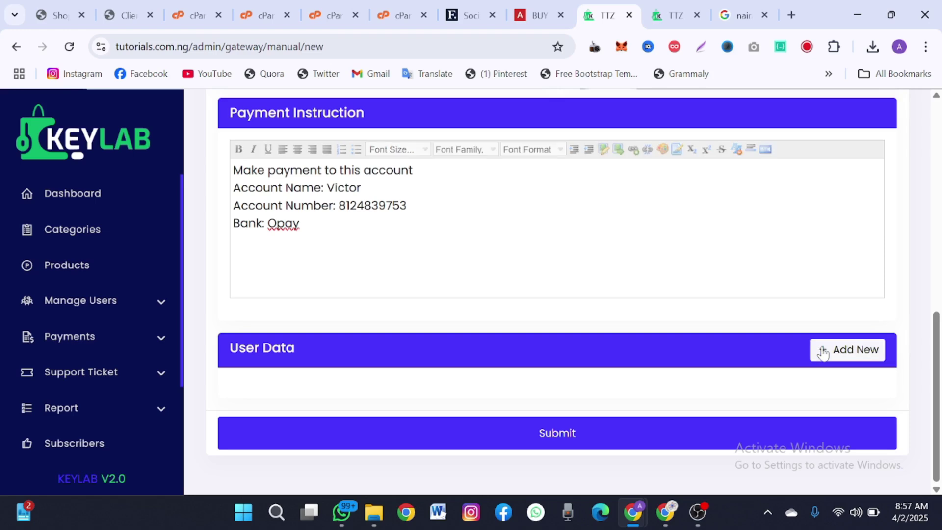
{"action": "left_click", "coordinate": [823, 350]}
- Create a required File field labelled 'Send Proof of payment'
{"action": "left_click", "coordinate": [410, 218]}
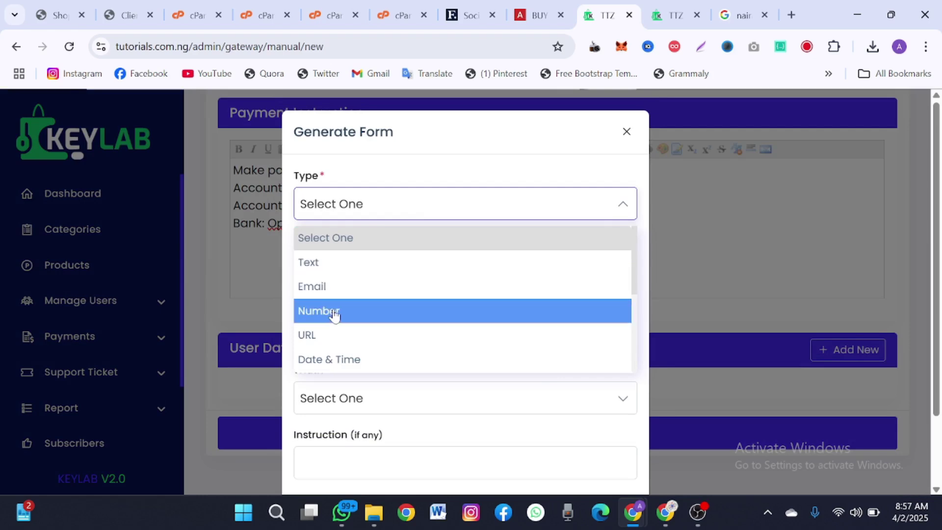
{"action": "scroll", "coordinate": [336, 322], "scroll_direction": "down", "scroll_amount": 4}
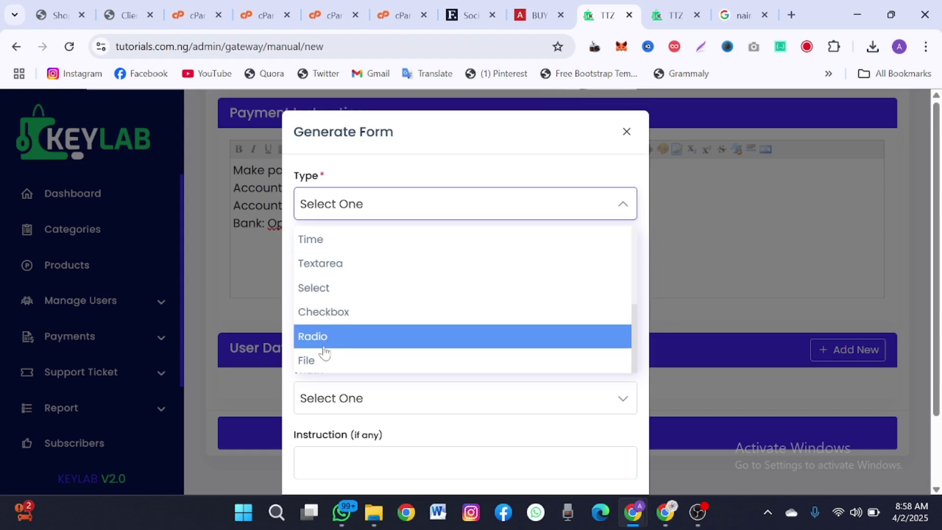
{"action": "left_click", "coordinate": [326, 360]}
{"action": "left_click", "coordinate": [347, 267]}
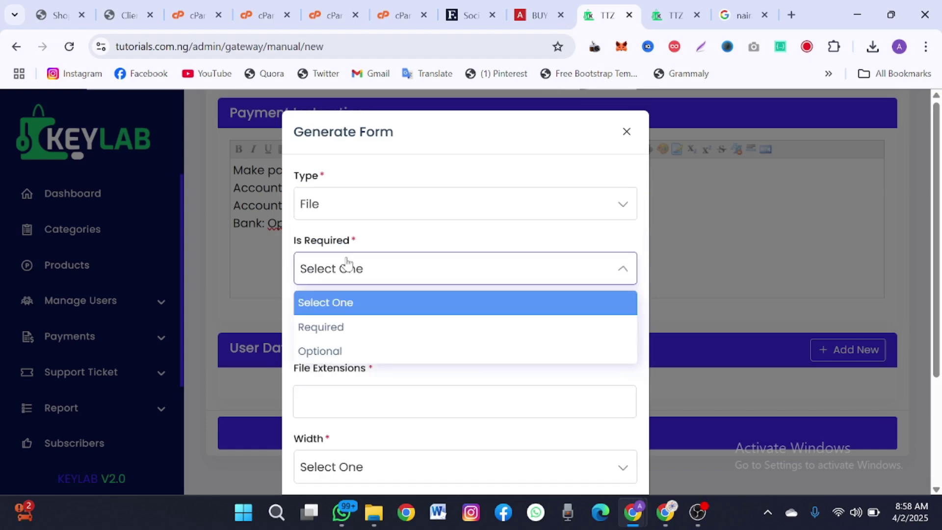
{"action": "left_click", "coordinate": [339, 327]}
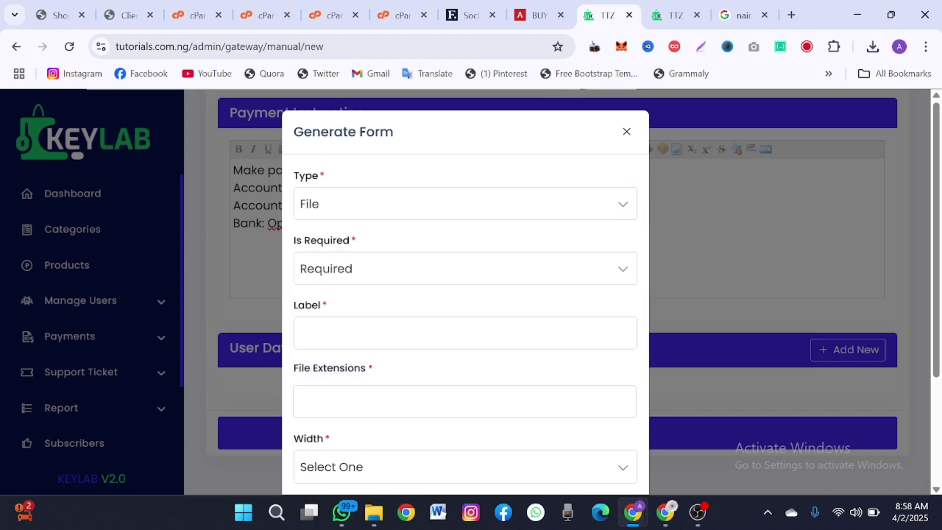
{"action": "left_click", "coordinate": [383, 333]}
{"action": "type", "text": "Send Proof"}
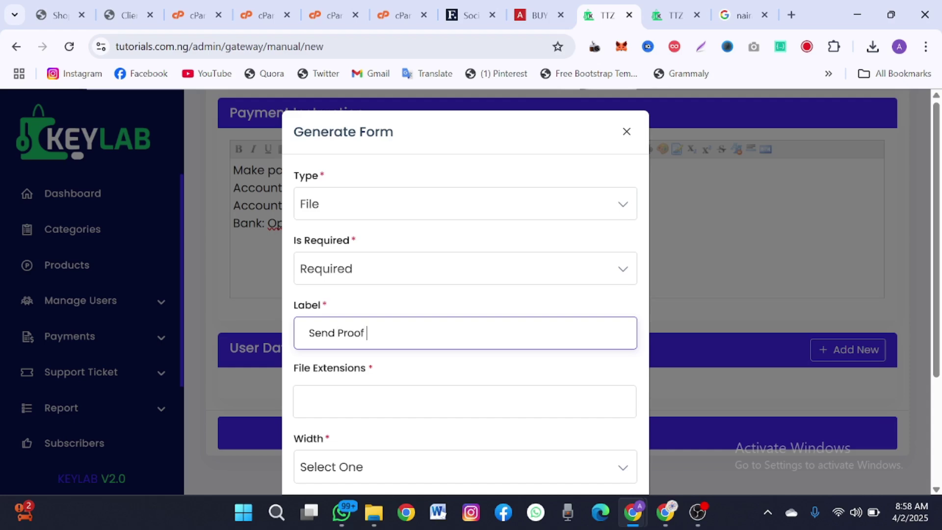
{"action": "type", "text": " of payment"}
- Allow JPEG, PNG, PDF and JPG extensions for the field
{"action": "scroll", "coordinate": [338, 219], "scroll_direction": "down", "scroll_amount": 3}
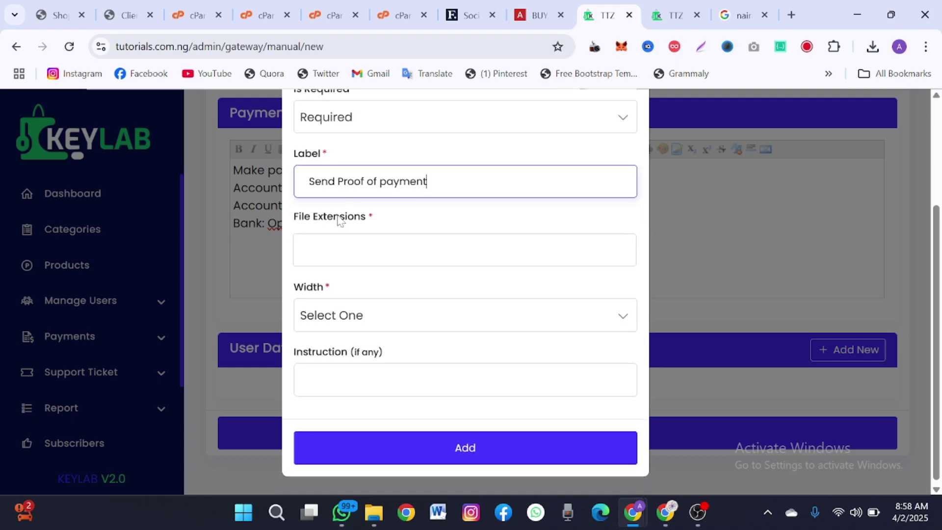
{"action": "left_click", "coordinate": [351, 260]}
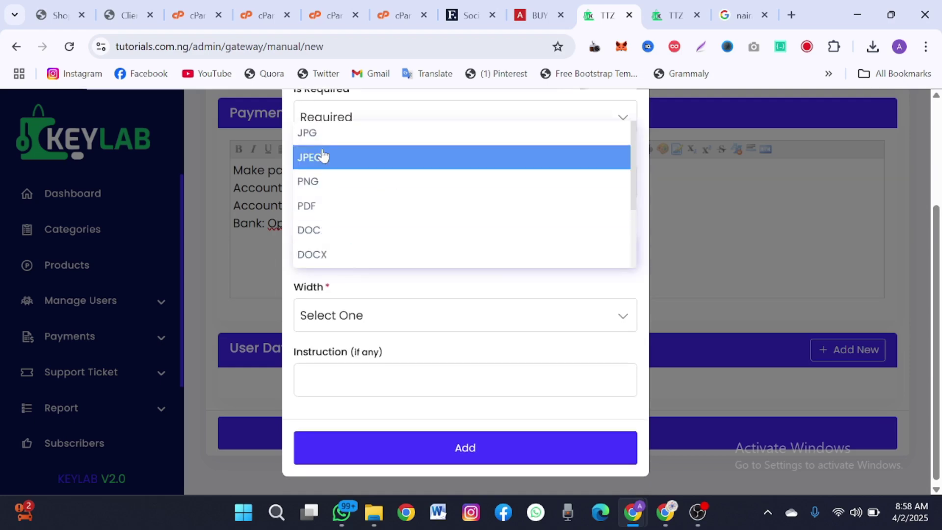
{"action": "left_click", "coordinate": [323, 156]}
{"action": "left_click", "coordinate": [362, 252]}
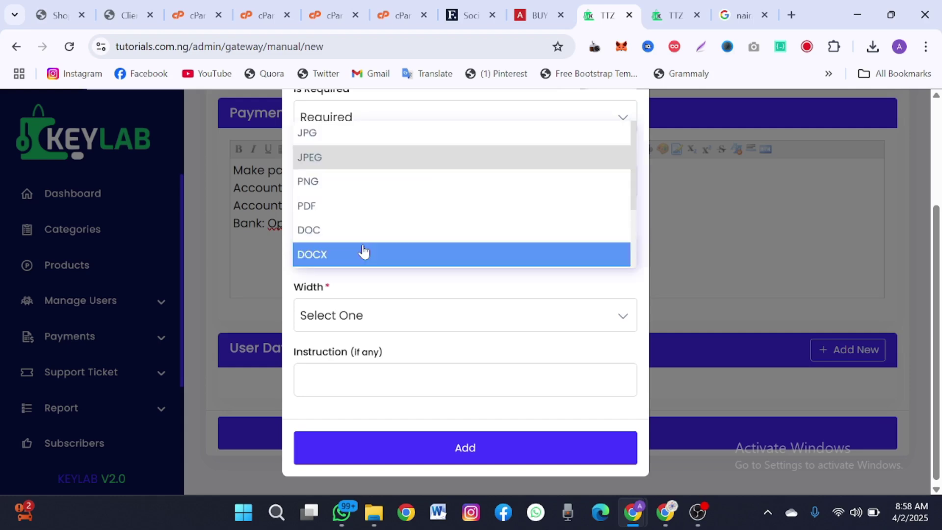
{"action": "left_click", "coordinate": [327, 189]}
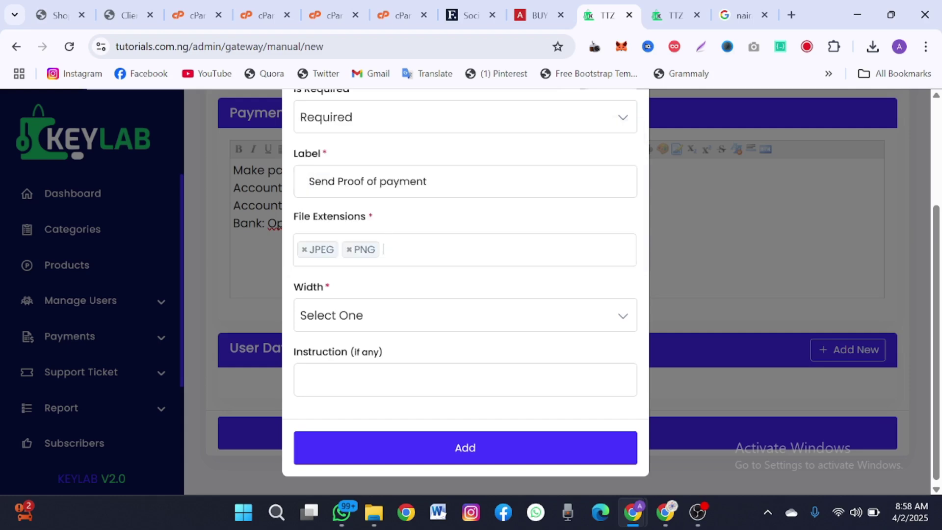
{"action": "left_click", "coordinate": [406, 250]}
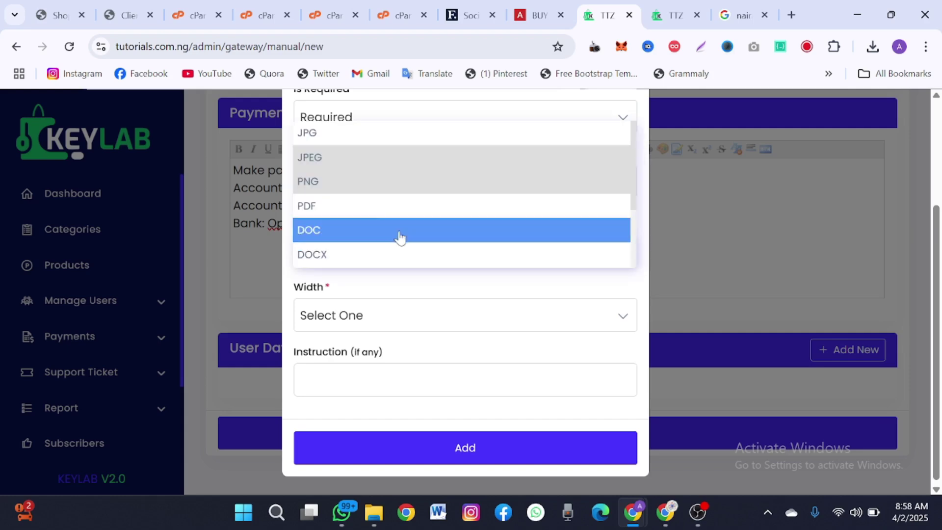
{"action": "left_click", "coordinate": [383, 211]}
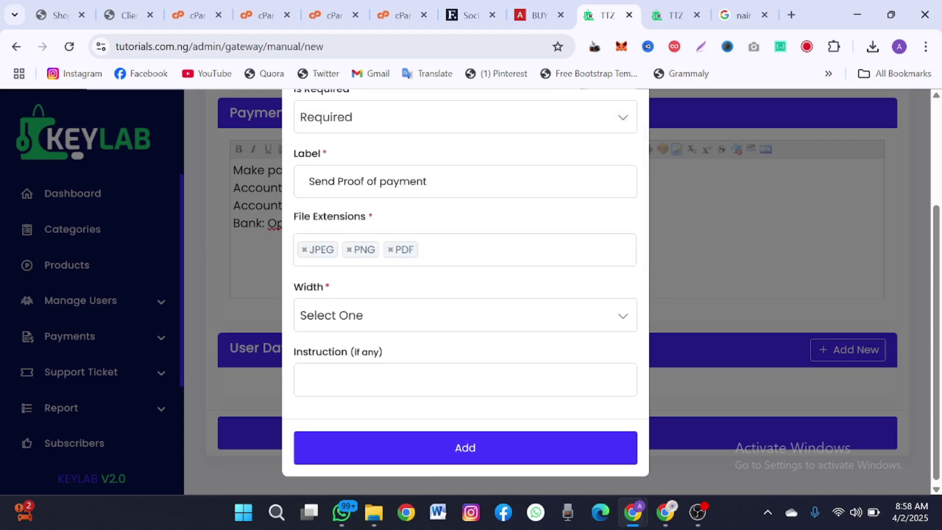
{"action": "left_click", "coordinate": [427, 250]}
{"action": "left_click", "coordinate": [355, 132]}
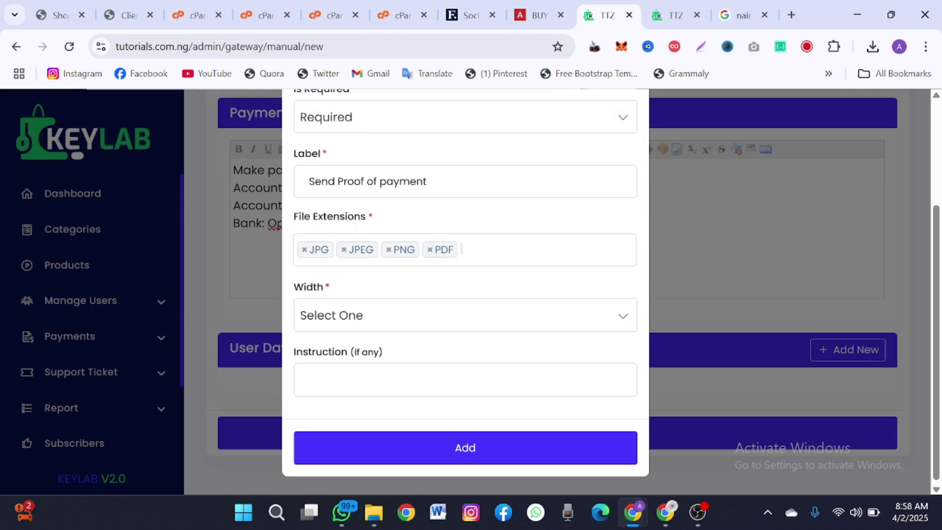
{"action": "left_click", "coordinate": [425, 250]}
{"action": "scroll", "coordinate": [425, 193], "scroll_direction": "down", "scroll_amount": 3}
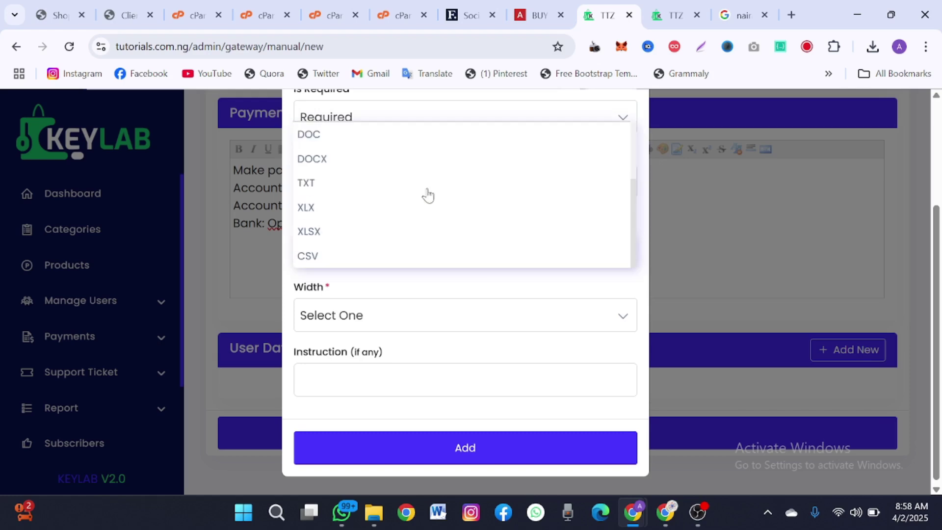
{"action": "left_click", "coordinate": [488, 301]}
- Set the field width to 100% and add it to the gateway
{"action": "left_click", "coordinate": [493, 316]}
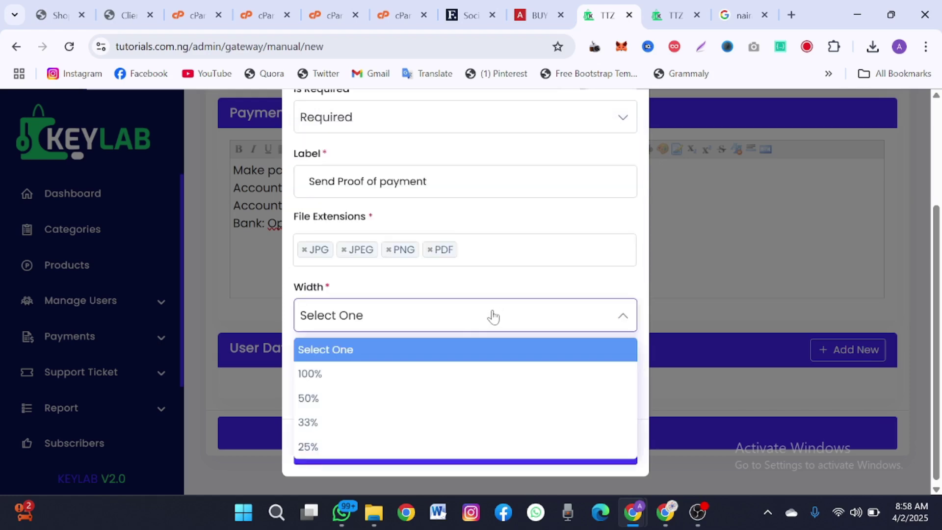
{"action": "left_click", "coordinate": [425, 375]}
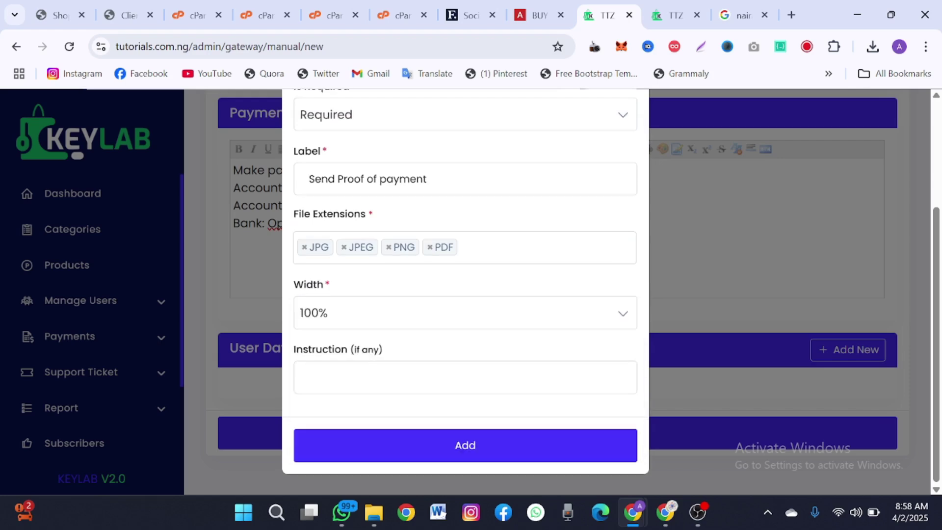
{"action": "left_click", "coordinate": [465, 377]}
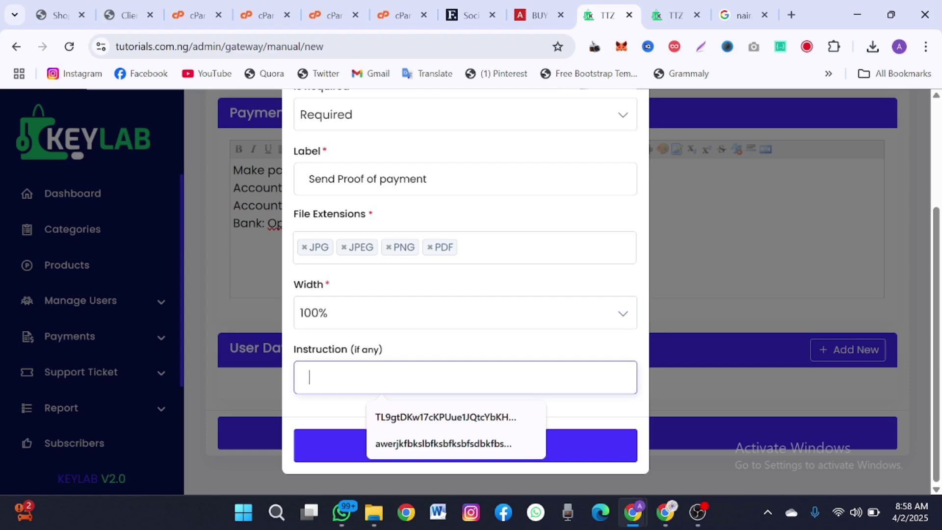
{"action": "left_click", "coordinate": [599, 447]}
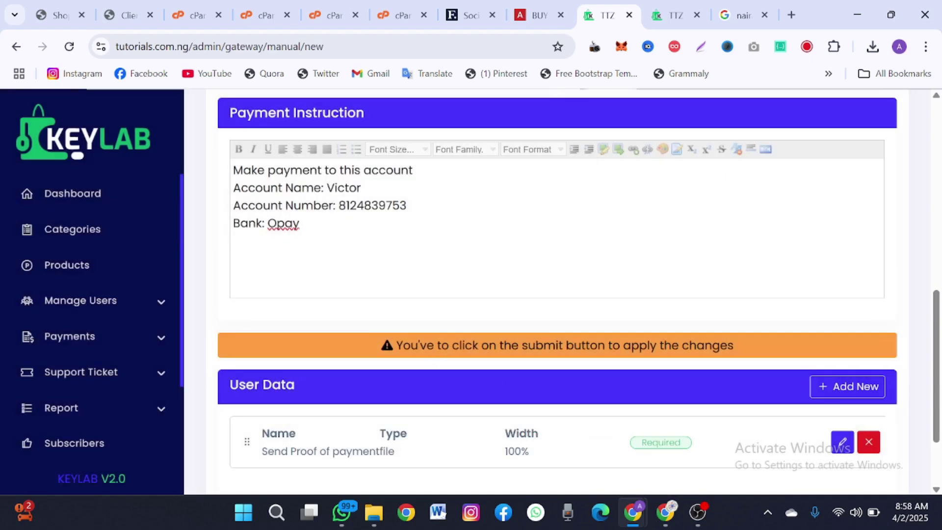
- Submit the Mnaula gateway form, which fails with 'image field is required'
{"action": "scroll", "coordinate": [589, 375], "scroll_direction": "down", "scroll_amount": 2}
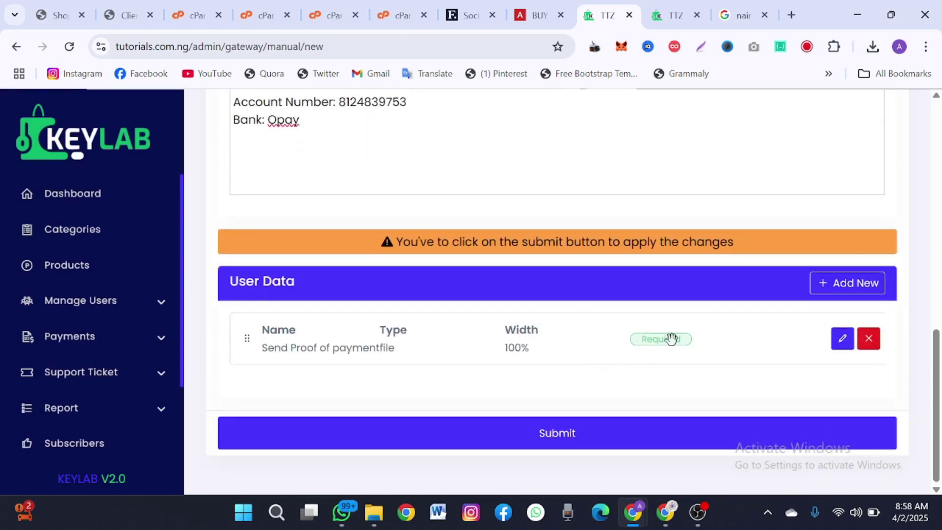
{"action": "scroll", "coordinate": [588, 418], "scroll_direction": "up", "scroll_amount": 15}
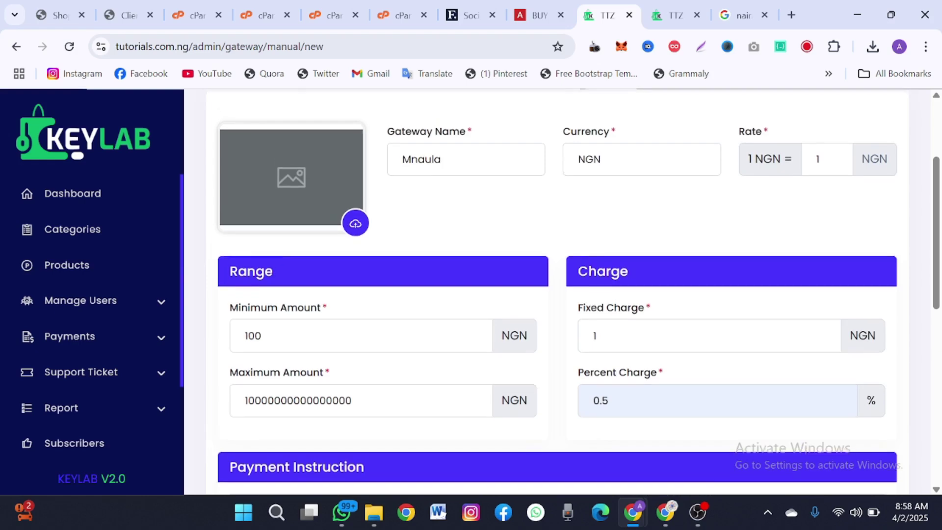
{"action": "scroll", "coordinate": [587, 421], "scroll_direction": "down", "scroll_amount": 14}
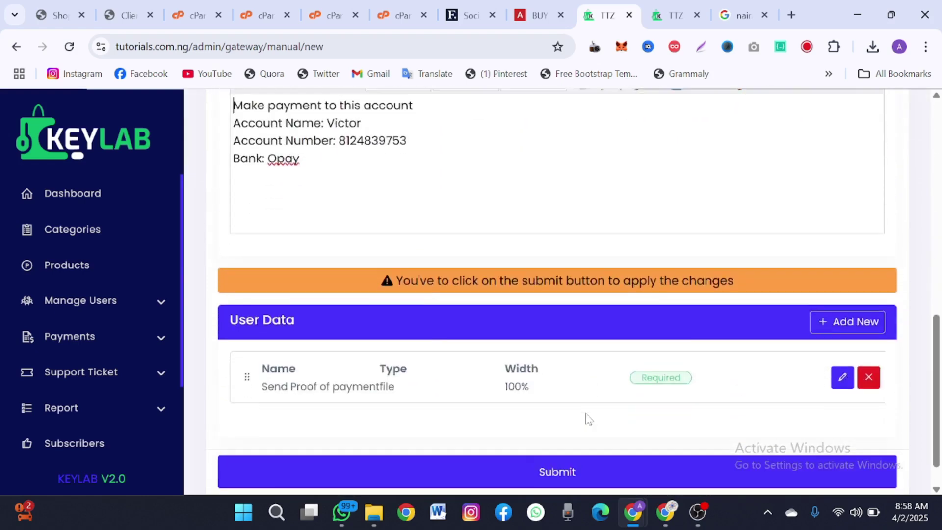
{"action": "scroll", "coordinate": [528, 405], "scroll_direction": "down", "scroll_amount": 1}
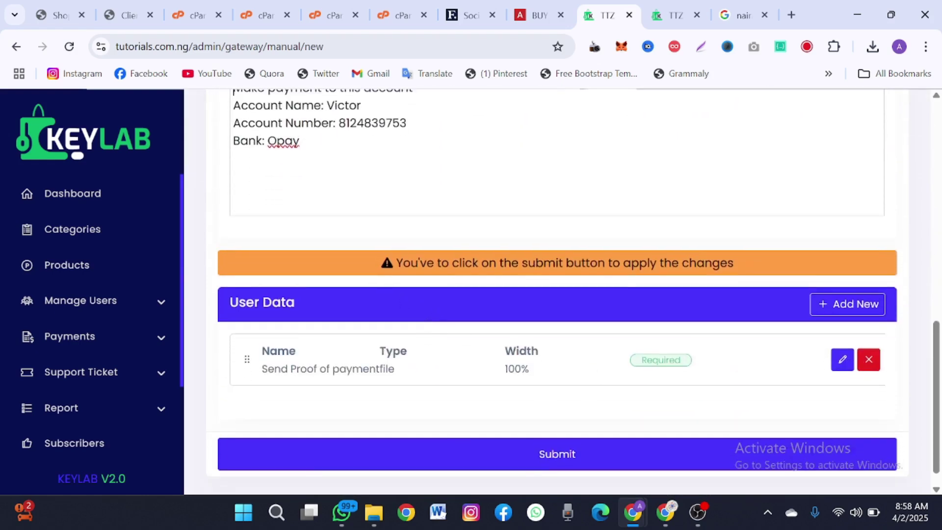
{"action": "left_click", "coordinate": [502, 445]}
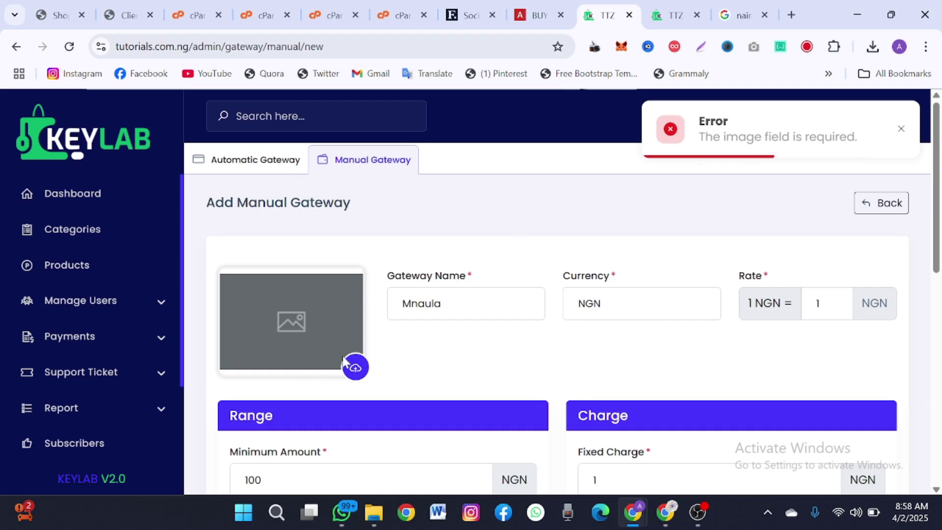
- Upload image file 89 as the logo, rename the gateway to 'Manual', and save it
{"action": "left_click", "coordinate": [354, 367]}
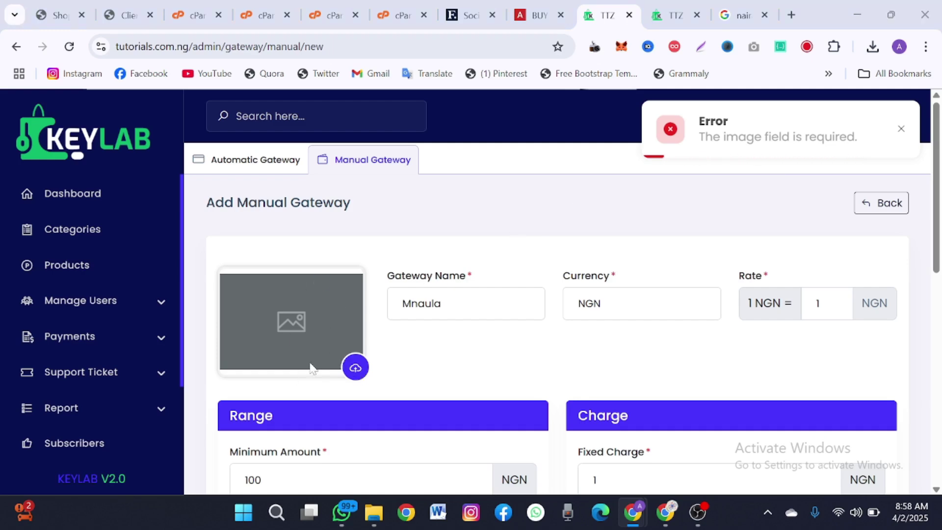
{"action": "left_click", "coordinate": [180, 164]}
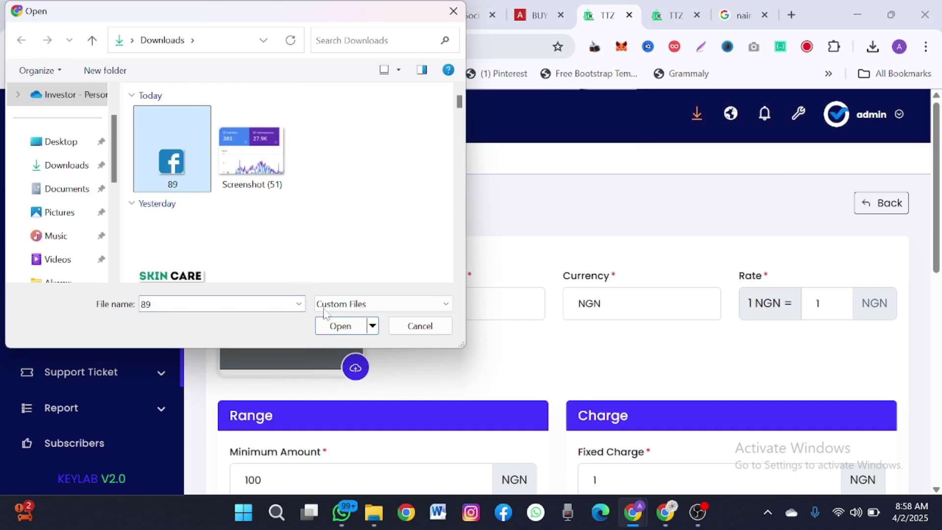
{"action": "left_click", "coordinate": [342, 326]}
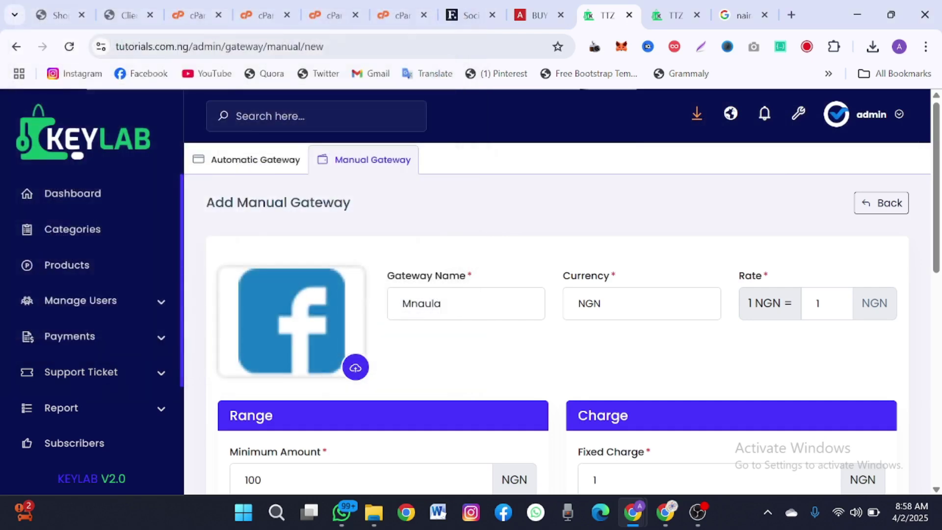
{"action": "left_click_drag", "start_coordinate": [411, 304], "coordinate": [442, 304]}
{"action": "type", "text": "anu"}
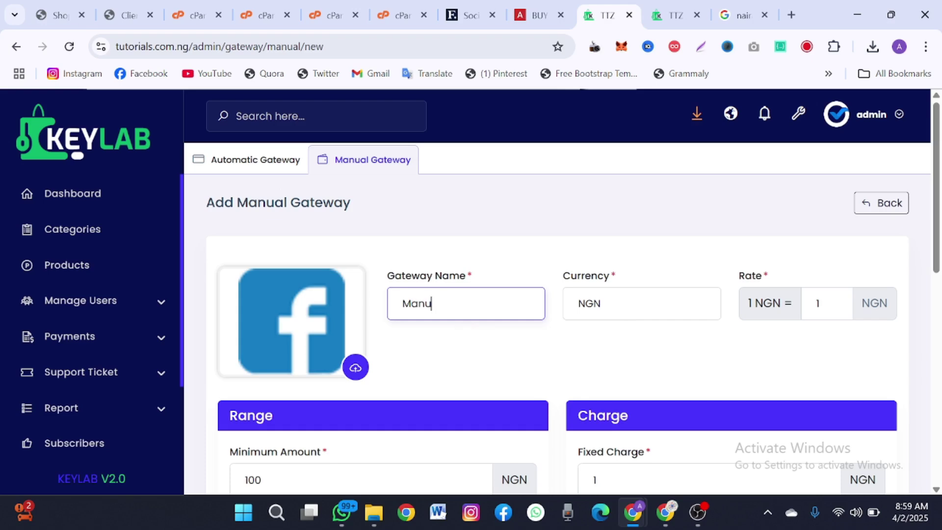
{"action": "left_click", "coordinate": [471, 368]}
{"action": "scroll", "coordinate": [496, 381], "scroll_direction": "down", "scroll_amount": 10}
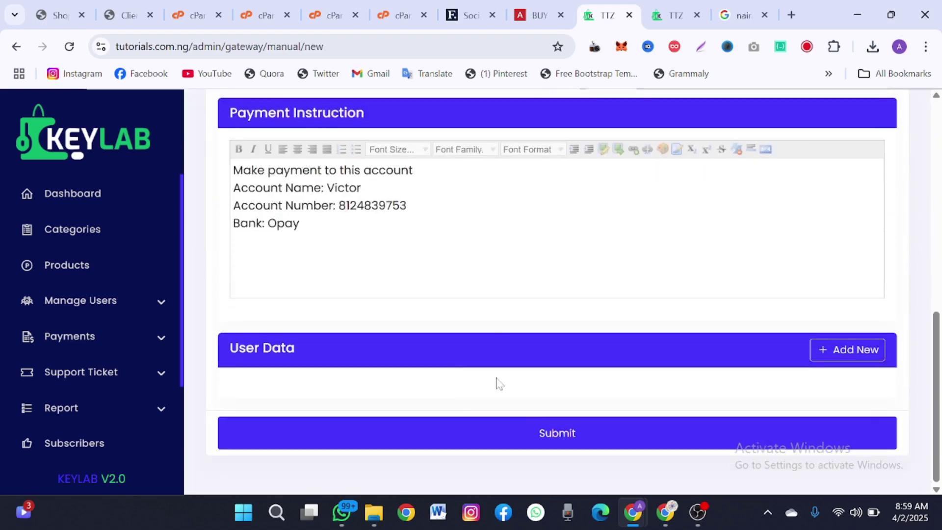
{"action": "left_click", "coordinate": [539, 429]}
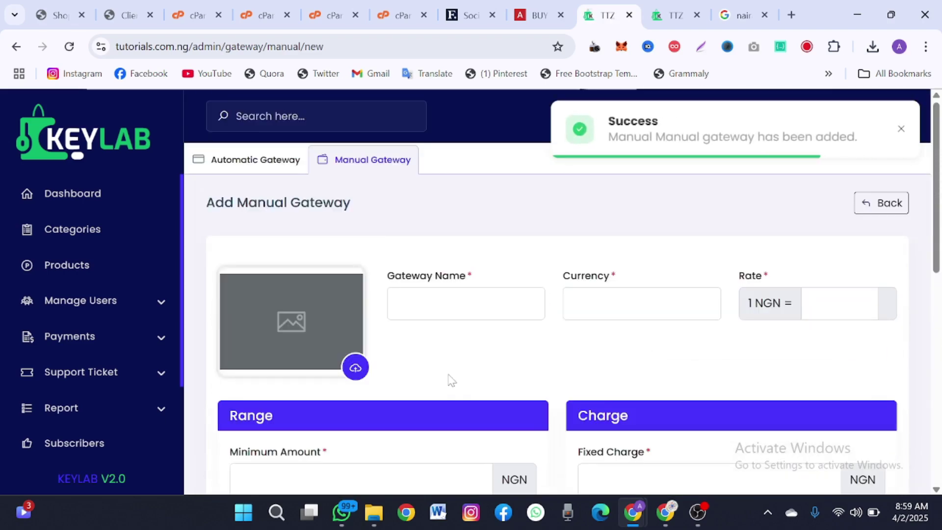
{"action": "left_click", "coordinate": [287, 173]}
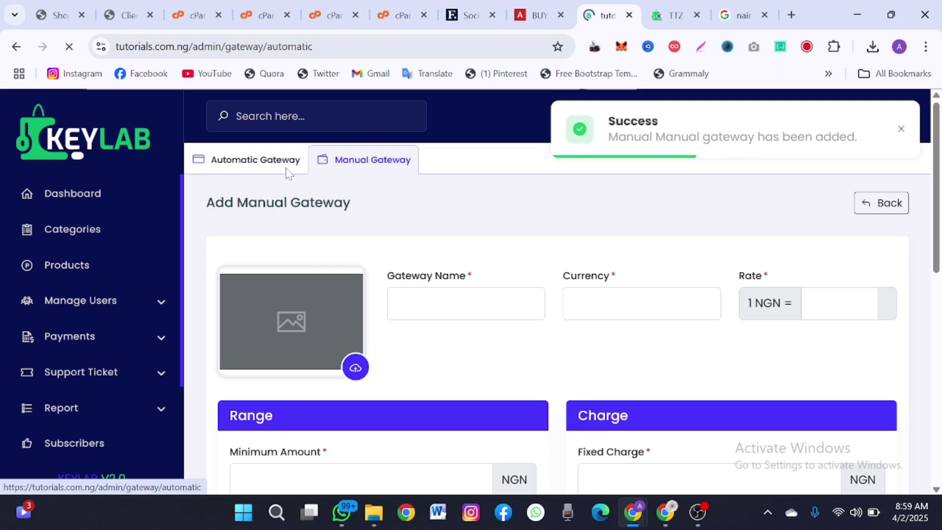
- Return to the Manual Gateways list and scroll through the page
{"action": "left_click", "coordinate": [326, 169]}
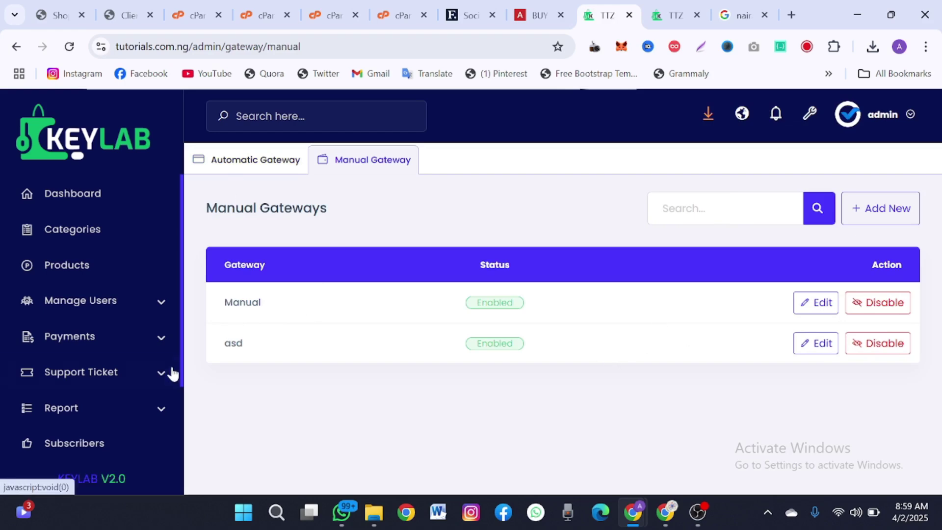
{"action": "scroll", "coordinate": [172, 374], "scroll_direction": "down", "scroll_amount": 2}
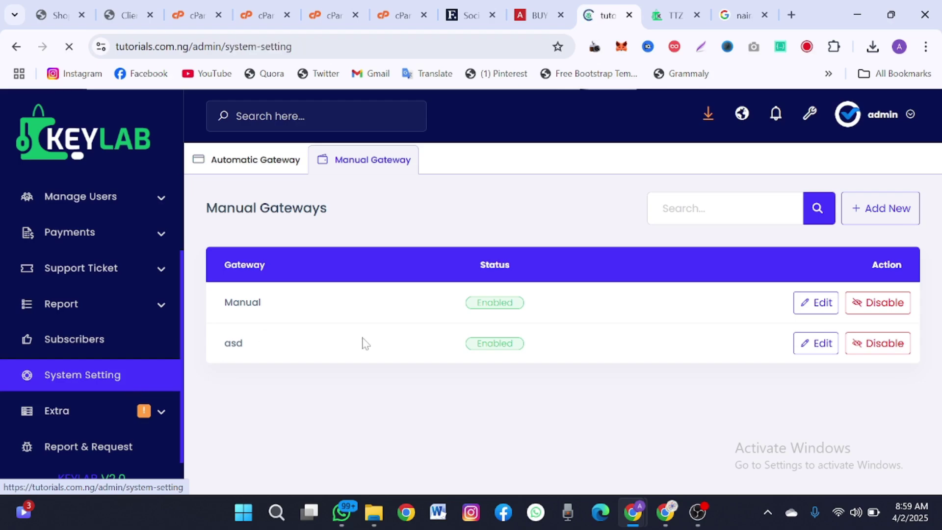
{"action": "scroll", "coordinate": [412, 375], "scroll_direction": "down", "scroll_amount": 8}
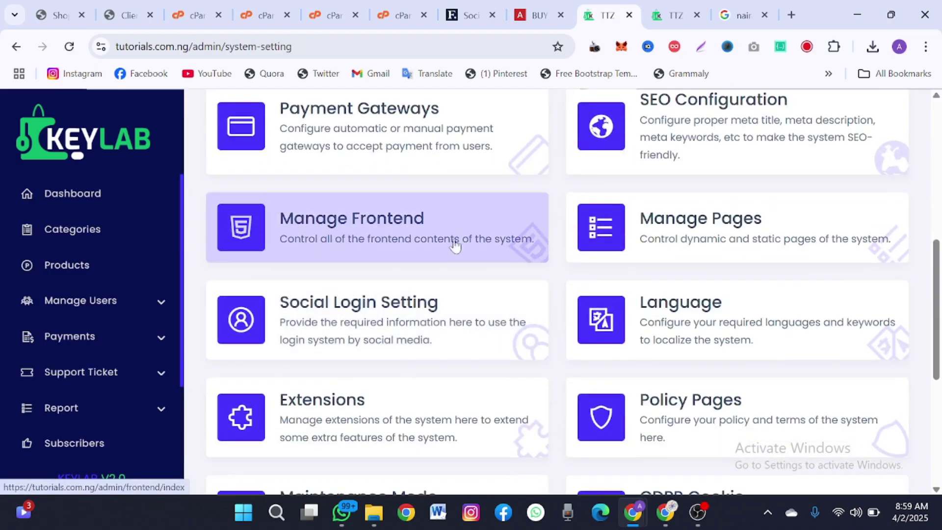
{"action": "scroll", "coordinate": [349, 253], "scroll_direction": "down", "scroll_amount": 2}
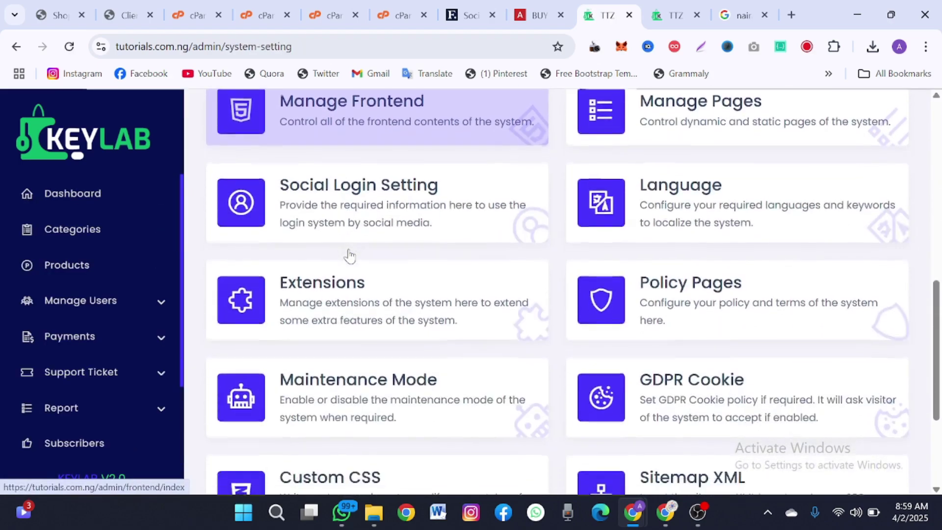
{"action": "scroll", "coordinate": [349, 255], "scroll_direction": "up", "scroll_amount": 2}
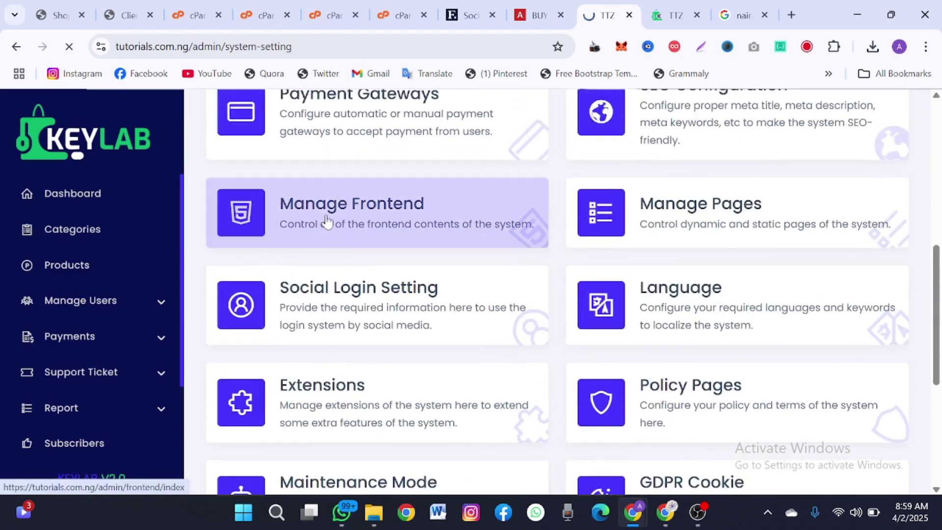
{"action": "scroll", "coordinate": [328, 221], "scroll_direction": "down", "scroll_amount": 1}
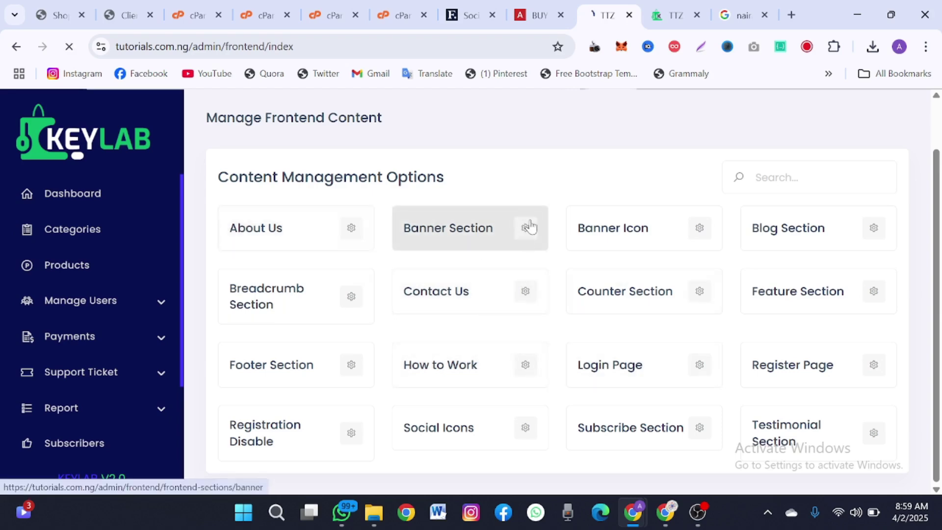
{"action": "scroll", "coordinate": [438, 283], "scroll_direction": "down", "scroll_amount": 1}
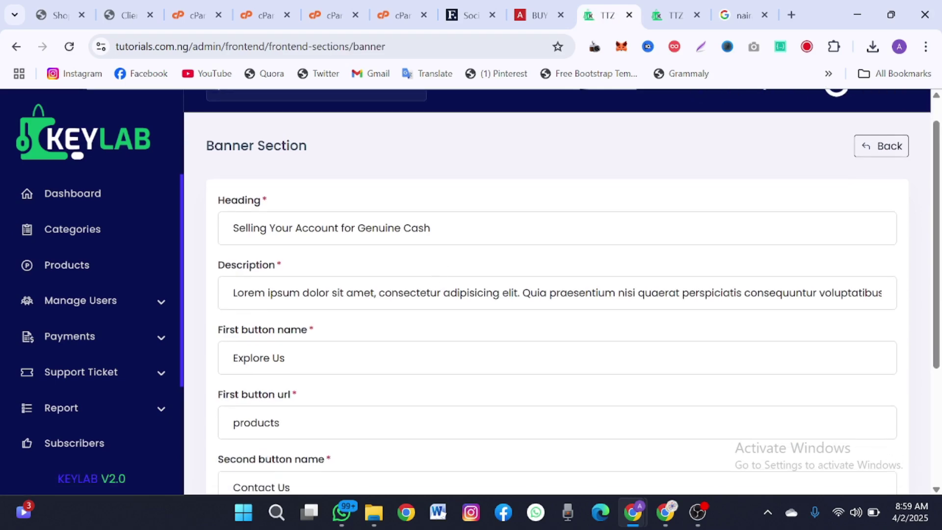
- Check the live storefront, then retype the banner heading as 'Buy Account Starting from NGN100'
{"action": "left_click", "coordinate": [669, 15]}
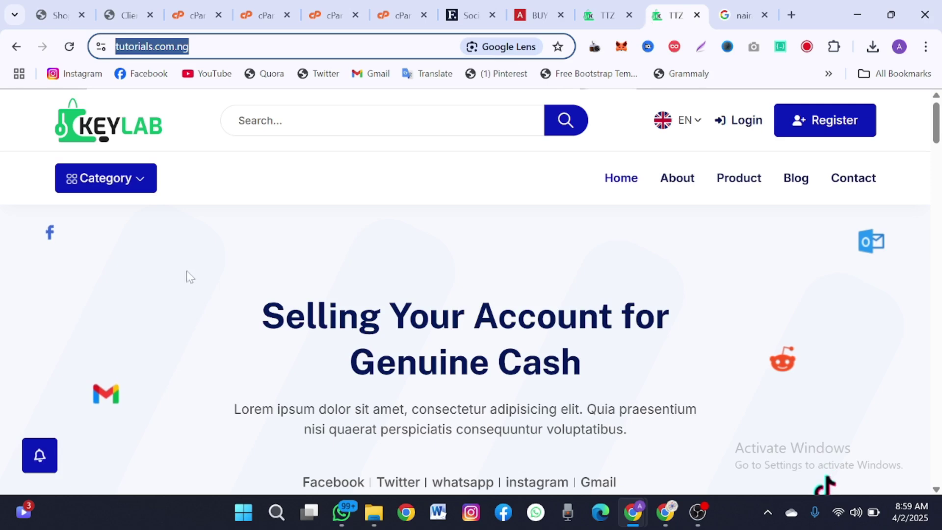
{"action": "left_click", "coordinate": [270, 294]}
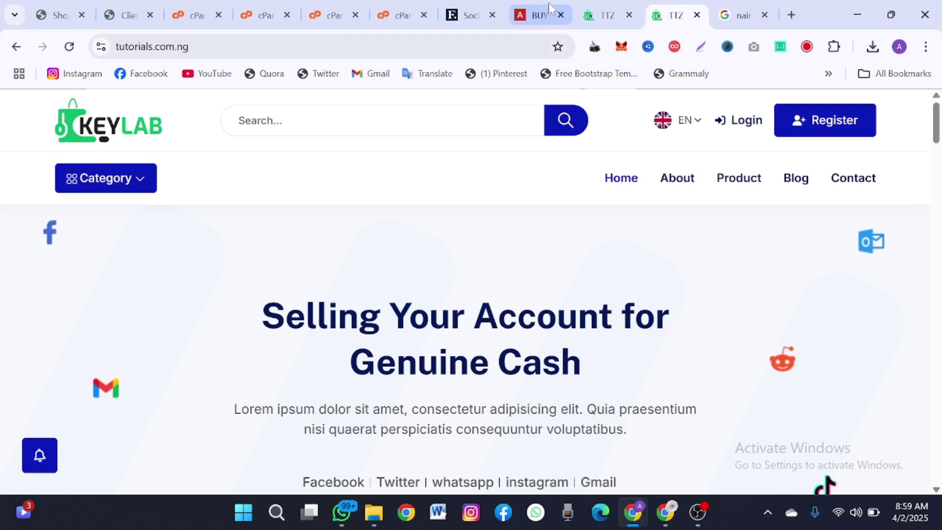
{"action": "left_click", "coordinate": [597, 7]}
{"action": "triple_click", "coordinate": [386, 229]}
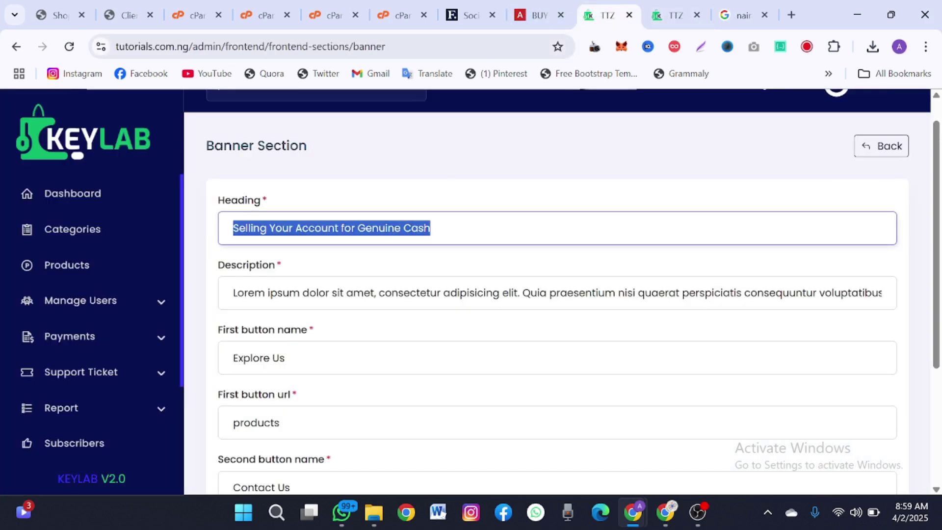
{"action": "type", "text": "Buy Account Starting from NGN100"}
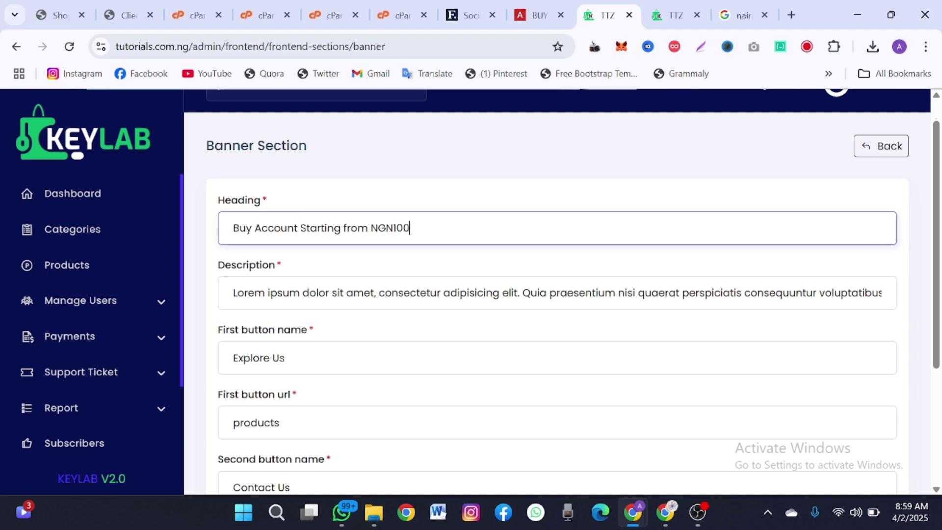
- Replace the banner description with 'Give your description'
{"action": "left_click_drag", "start_coordinate": [301, 293], "coordinate": [364, 293]}
{"action": "key", "text": "ctrl+a"}
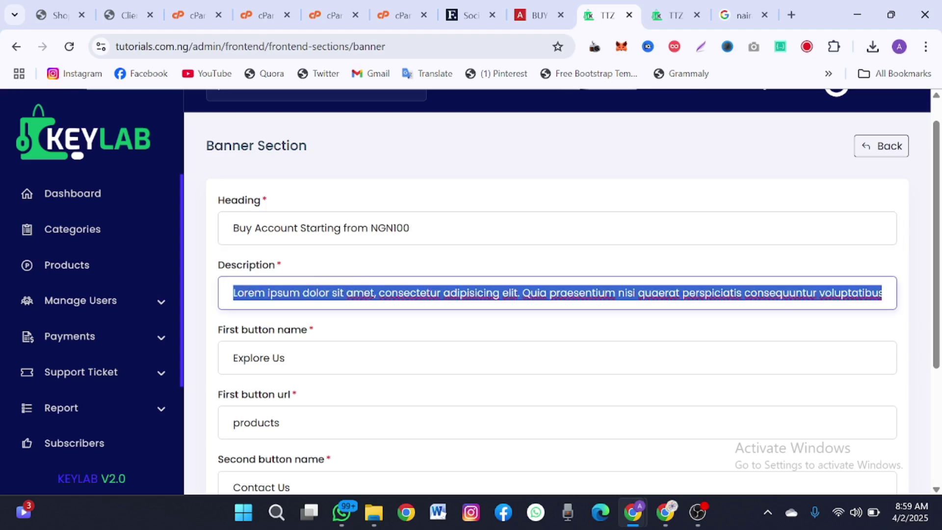
{"action": "type", "text": "Give your description"}
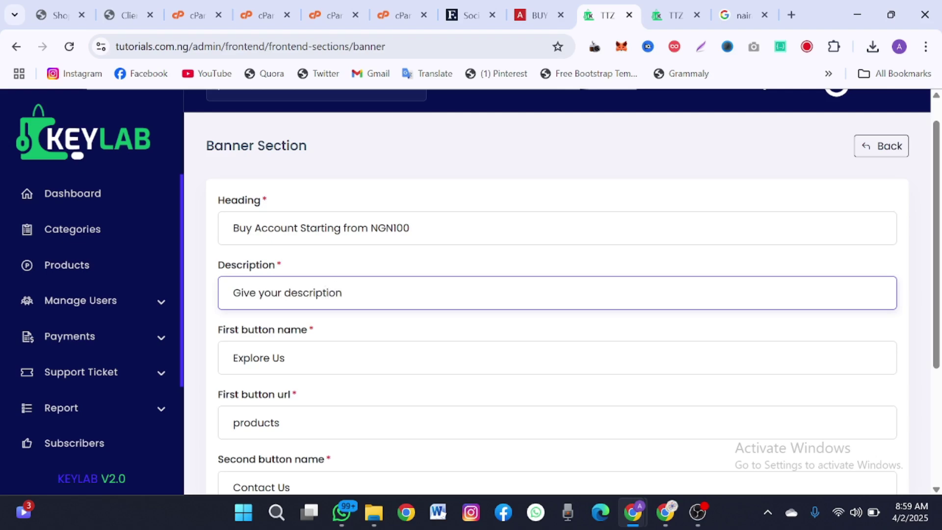
{"action": "left_click", "coordinate": [373, 275]}
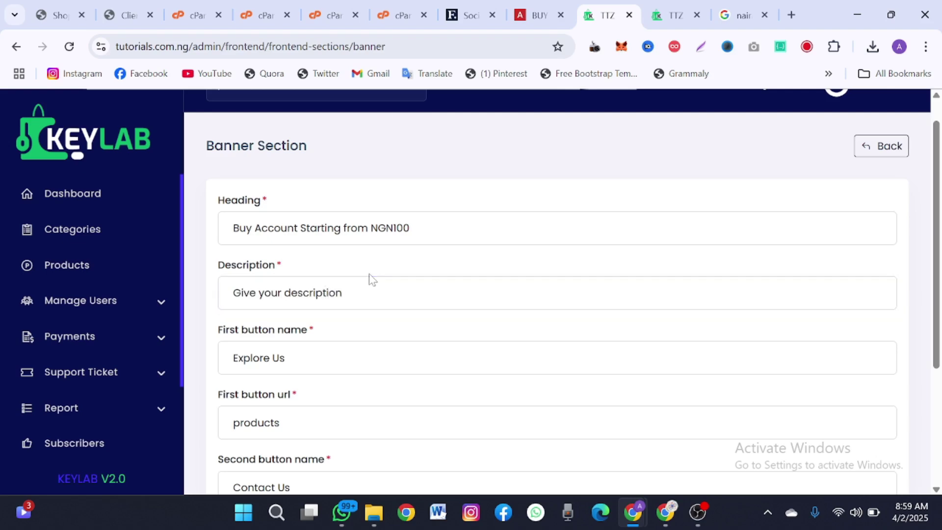
{"action": "scroll", "coordinate": [373, 280], "scroll_direction": "down", "scroll_amount": 3}
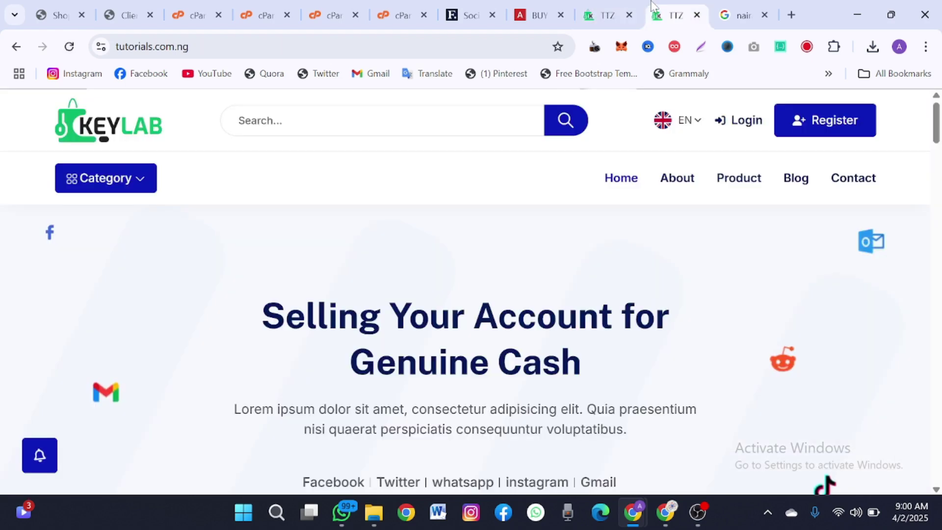
{"action": "left_click", "coordinate": [677, 15]}
{"action": "left_click", "coordinate": [69, 46]}
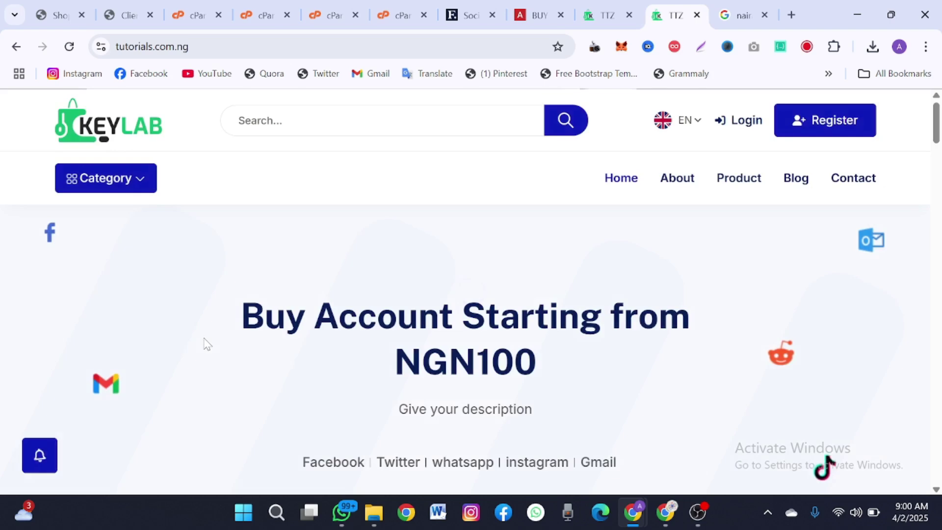
{"action": "scroll", "coordinate": [207, 343], "scroll_direction": "down", "scroll_amount": 5}
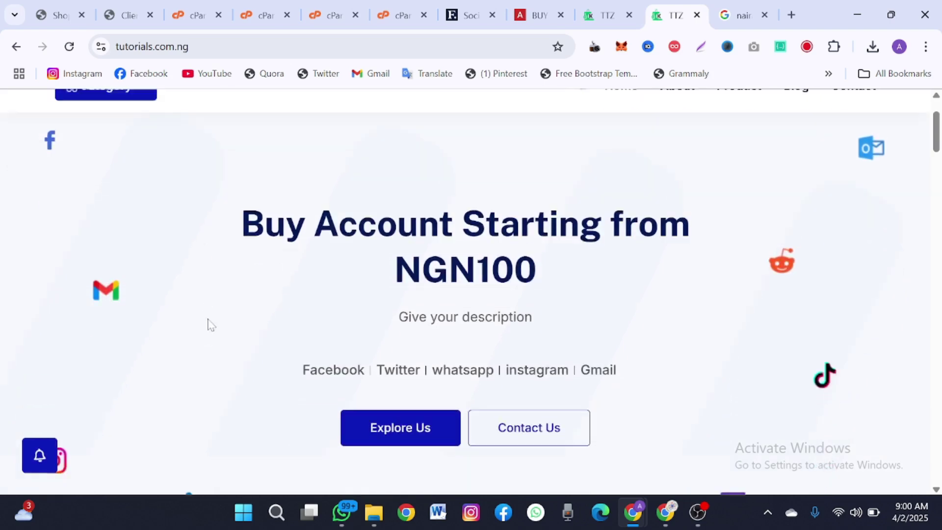
{"action": "scroll", "coordinate": [415, 275], "scroll_direction": "down", "scroll_amount": 10}
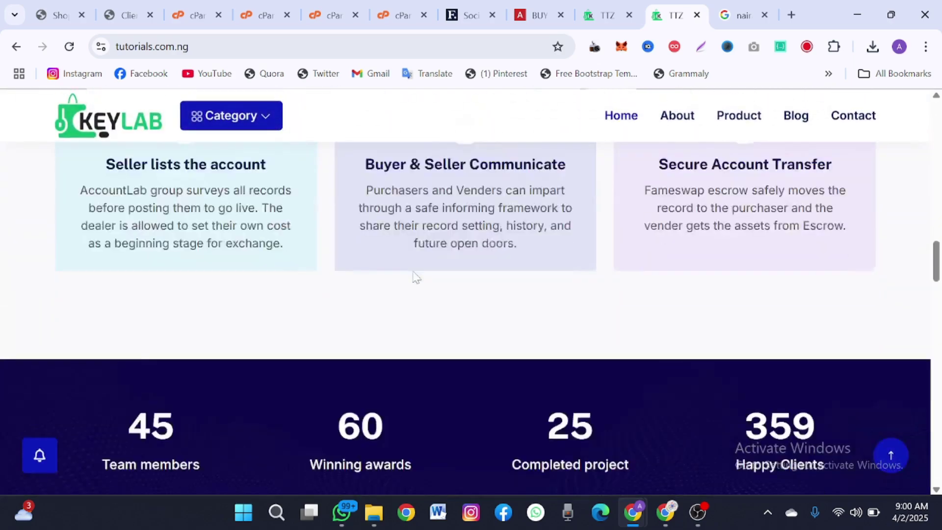
{"action": "scroll", "coordinate": [414, 277], "scroll_direction": "down", "scroll_amount": 20}
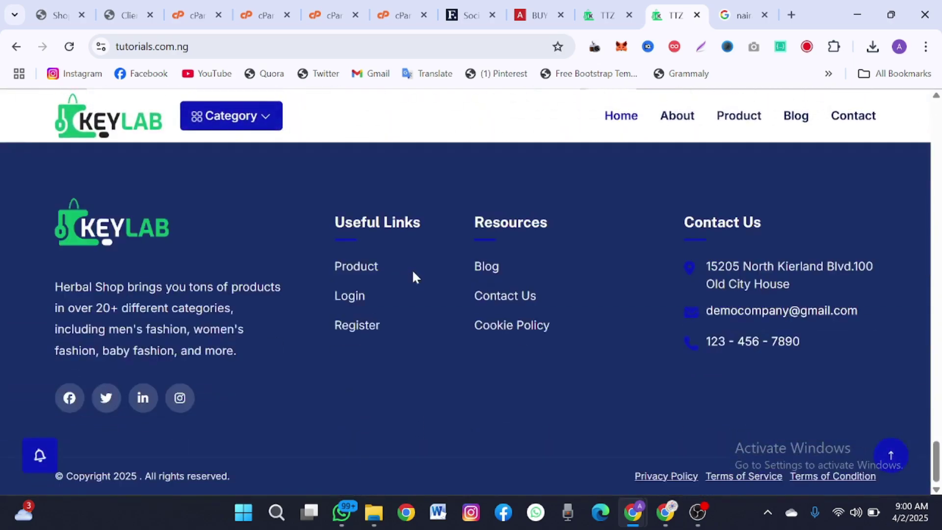
{"action": "scroll", "coordinate": [415, 277], "scroll_direction": "up", "scroll_amount": 5}
{"action": "scroll", "coordinate": [414, 277], "scroll_direction": "down", "scroll_amount": 5}
{"action": "scroll", "coordinate": [414, 277], "scroll_direction": "up", "scroll_amount": 20}
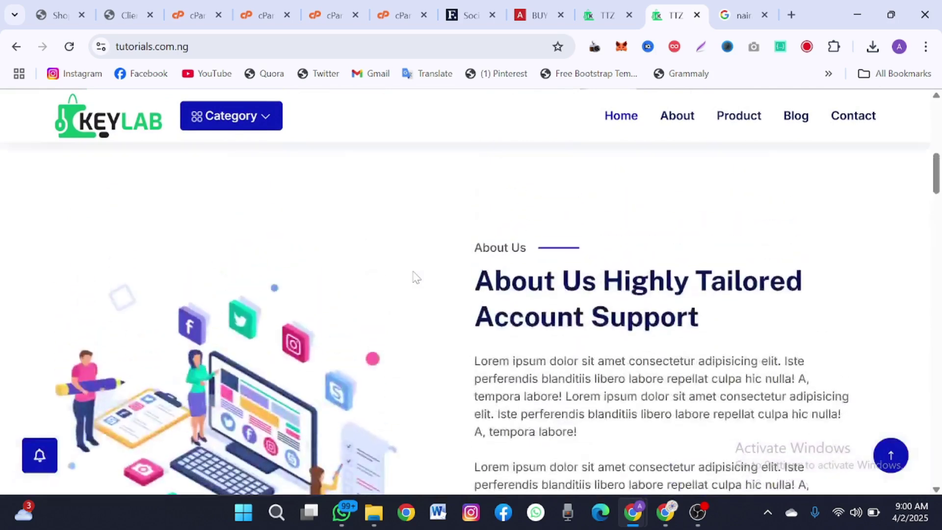
{"action": "scroll", "coordinate": [415, 277], "scroll_direction": "up", "scroll_amount": 5}
{"action": "mouse_move", "coordinate": [633, 513]}
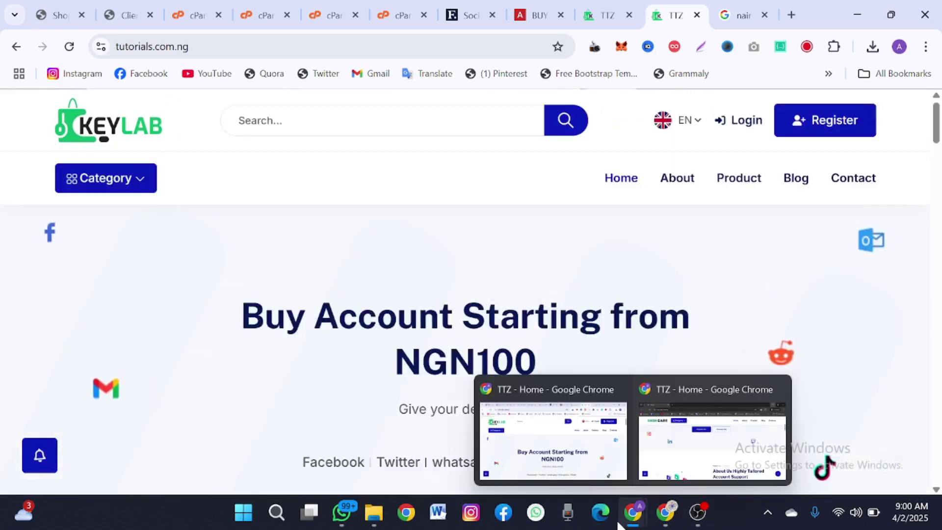
- Reload the site in the incognito window and open the Facebook product category
{"action": "left_click", "coordinate": [667, 470]}
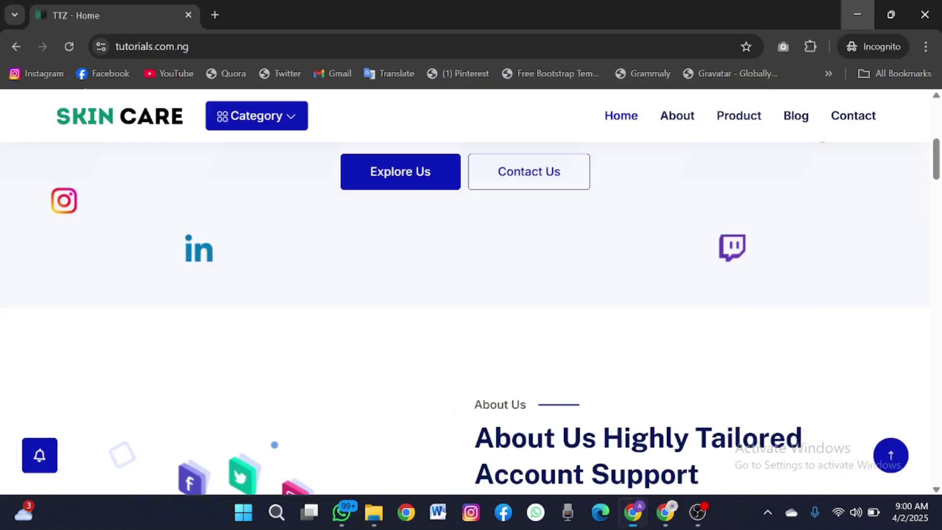
{"action": "left_click", "coordinate": [64, 46]}
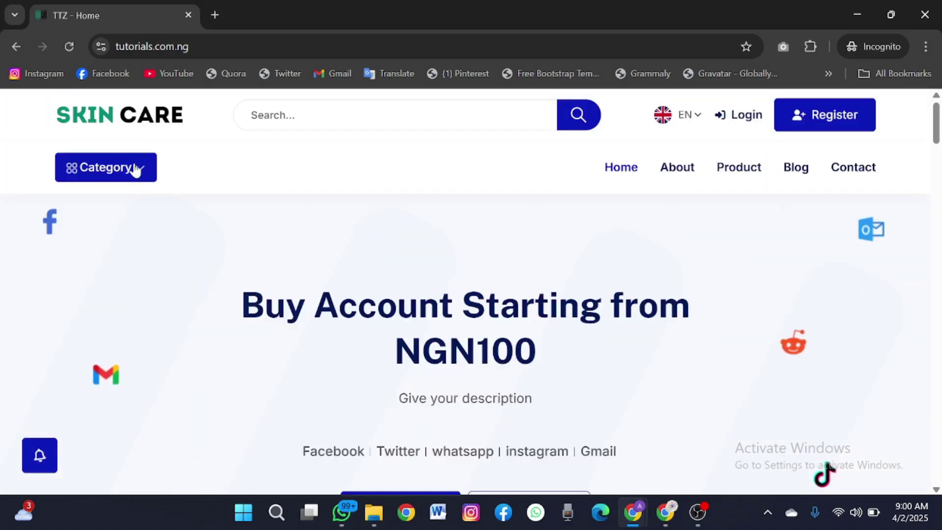
{"action": "left_click", "coordinate": [127, 168]}
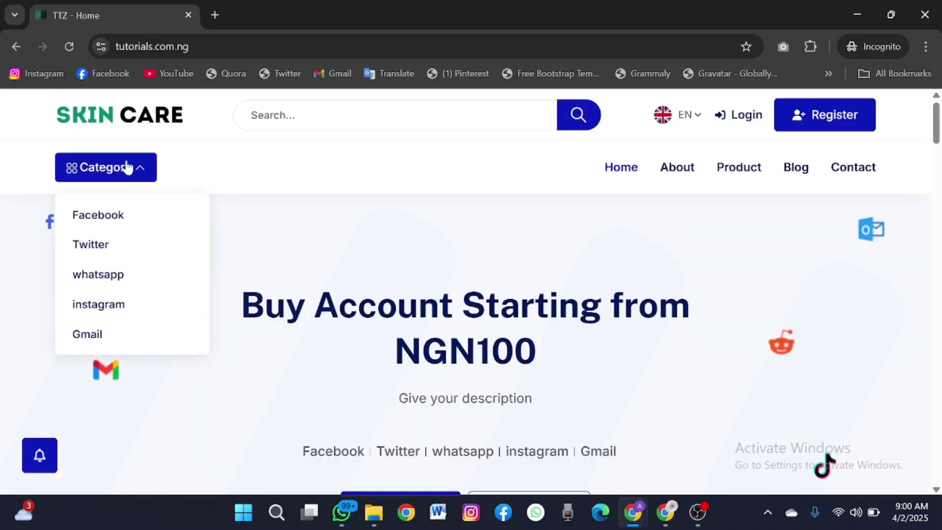
{"action": "left_click", "coordinate": [105, 216]}
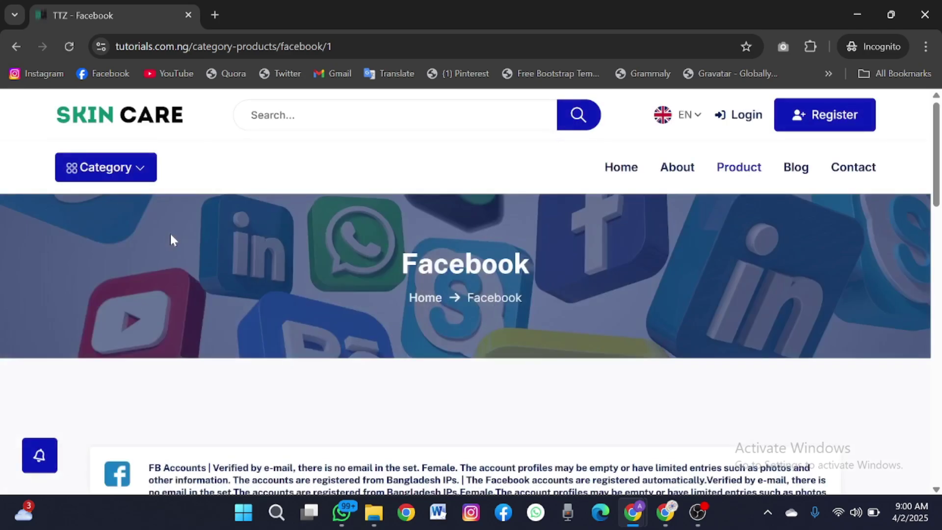
{"action": "scroll", "coordinate": [172, 239], "scroll_direction": "down", "scroll_amount": 5}
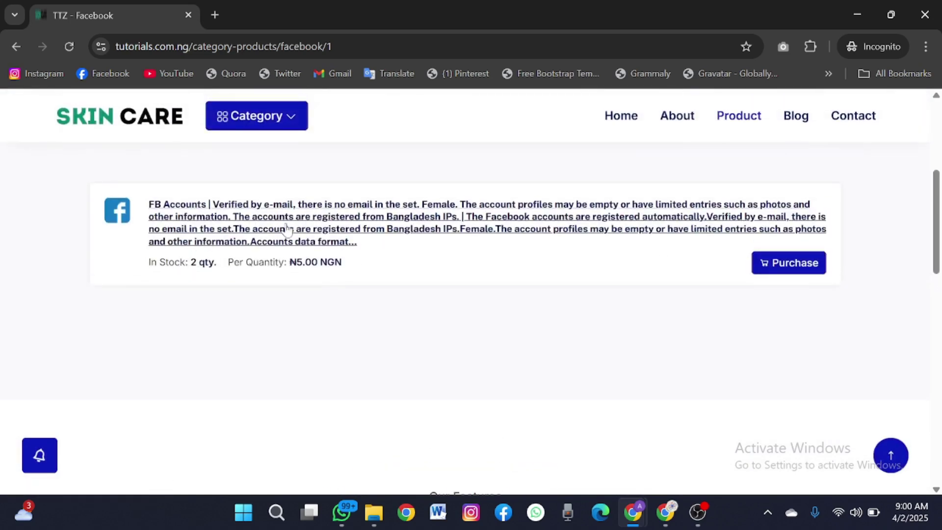
- Try purchasing FB Accounts, which redirects to the login page
{"action": "left_click", "coordinate": [764, 270]}
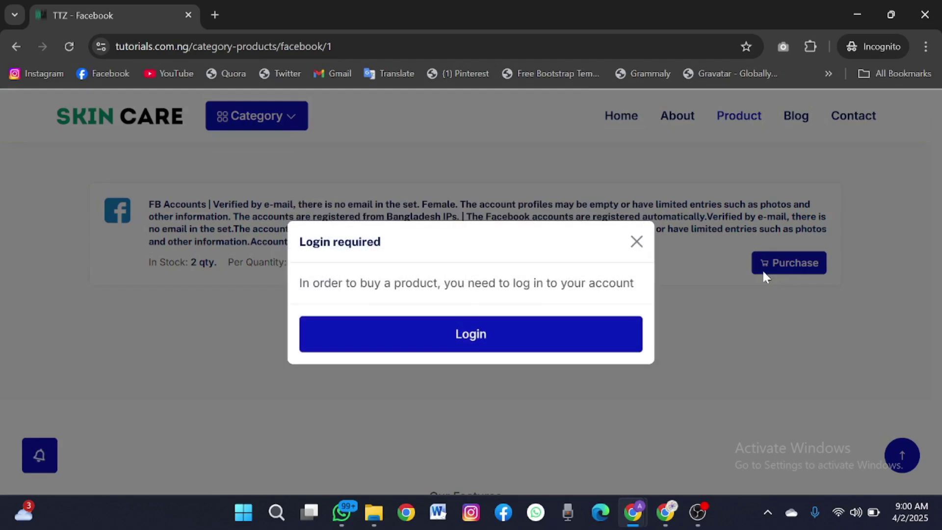
{"action": "left_click", "coordinate": [500, 352]}
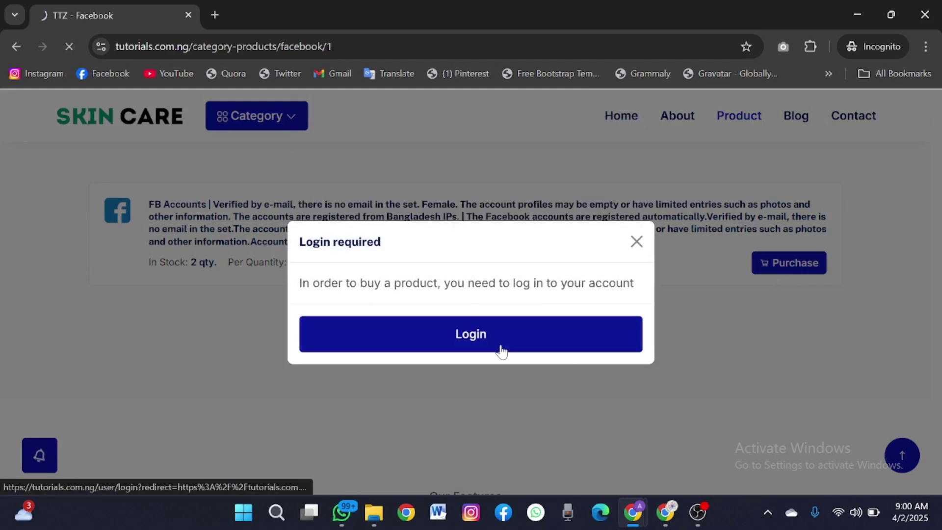
{"action": "scroll", "coordinate": [503, 349], "scroll_direction": "down", "scroll_amount": 3}
{"action": "scroll", "coordinate": [502, 349], "scroll_direction": "down", "scroll_amount": 10}
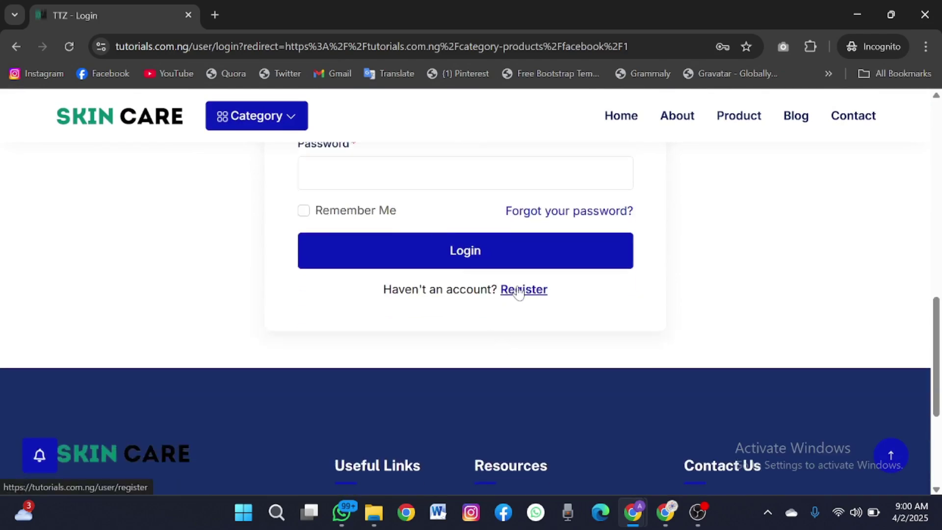
{"action": "scroll", "coordinate": [518, 288], "scroll_direction": "down", "scroll_amount": 7}
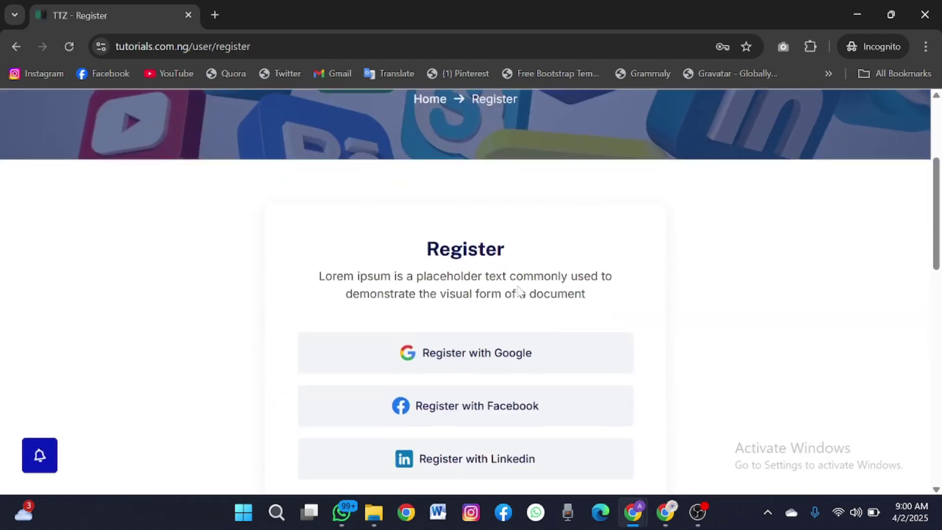
- Autofill the first name, last name, e-mail and password from saved details, then correct the e-mail address
{"action": "scroll", "coordinate": [505, 352], "scroll_direction": "down", "scroll_amount": 5}
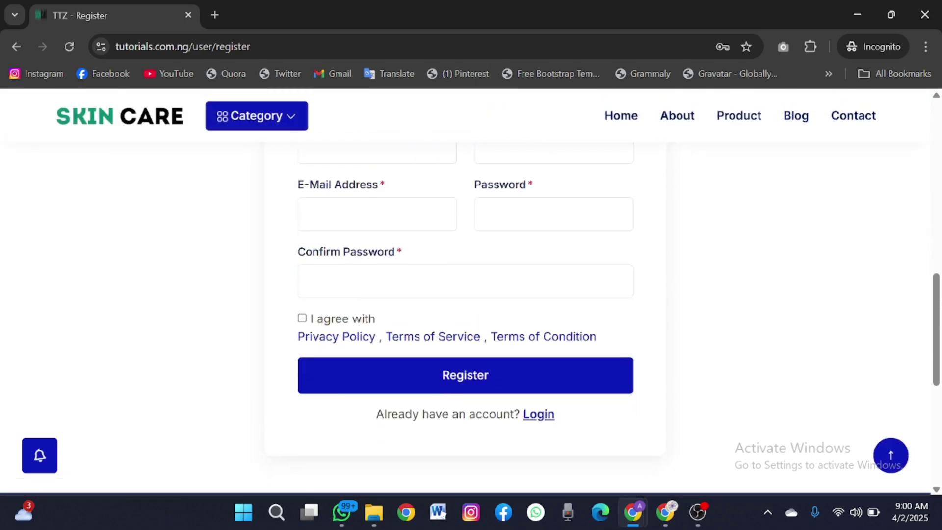
{"action": "scroll", "coordinate": [401, 215], "scroll_direction": "up", "scroll_amount": 2}
{"action": "left_click", "coordinate": [401, 218]}
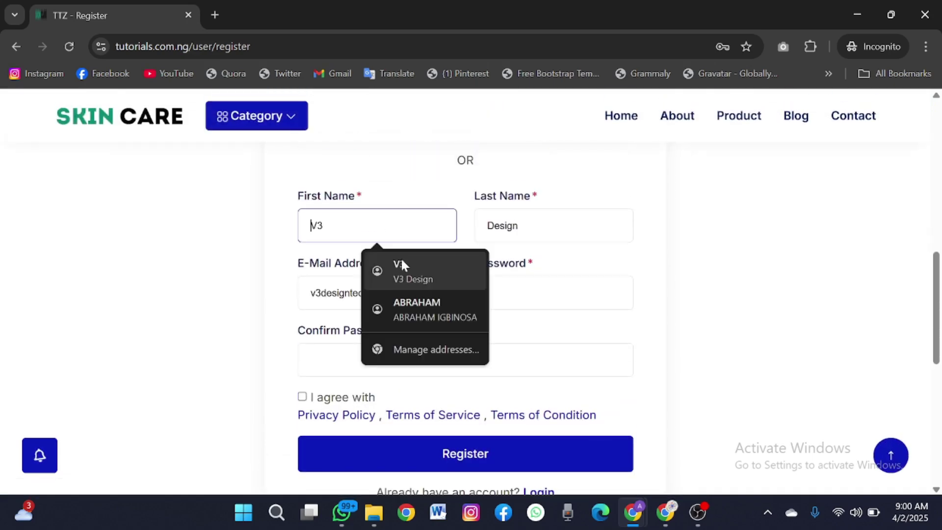
{"action": "left_click", "coordinate": [401, 266]}
{"action": "left_click", "coordinate": [491, 293]}
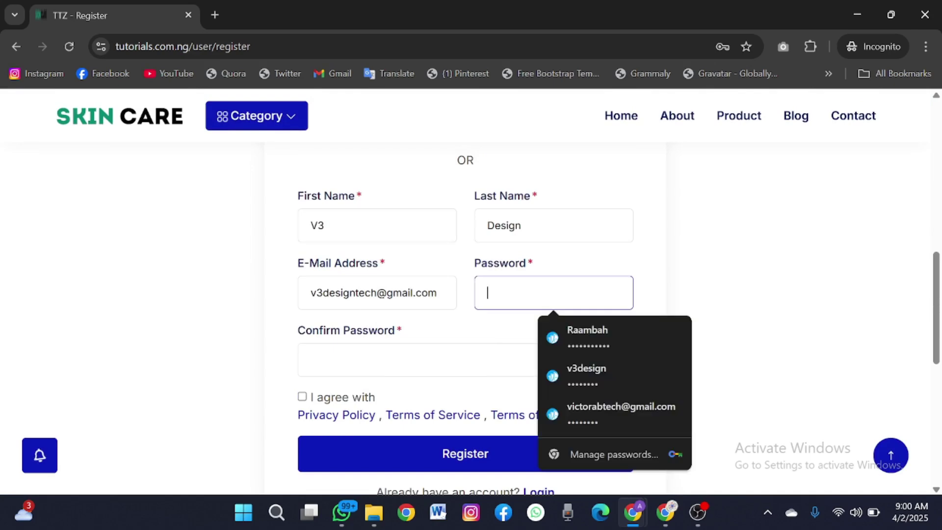
{"action": "left_click", "coordinate": [564, 327]}
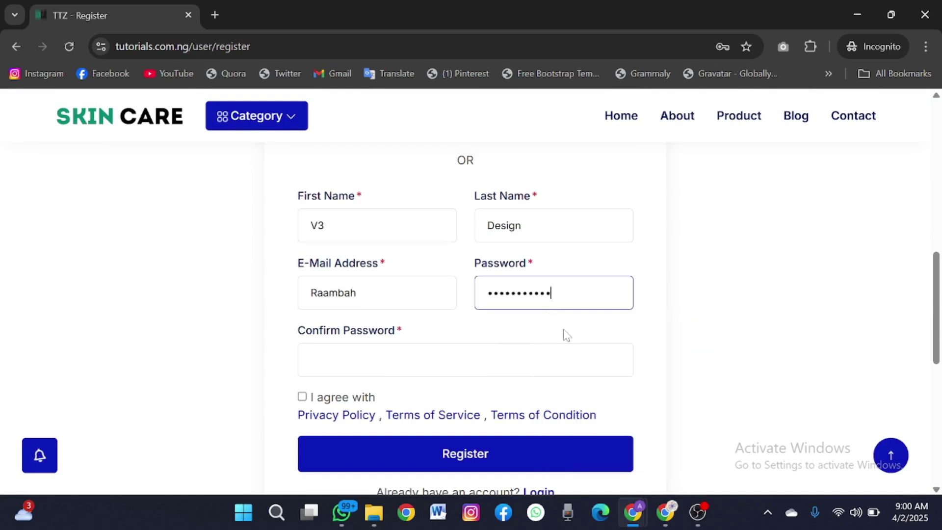
{"action": "left_click", "coordinate": [357, 293]}
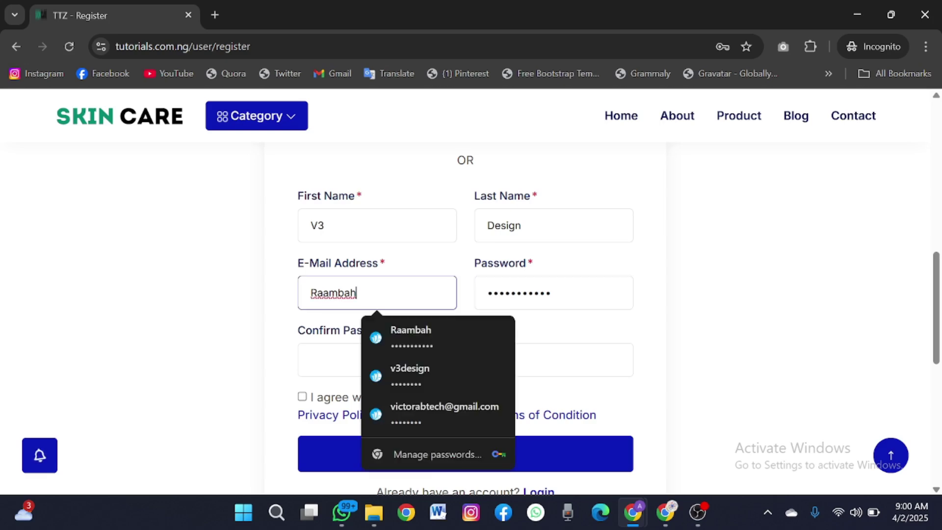
{"action": "type", "text": "ggg@gmail"}
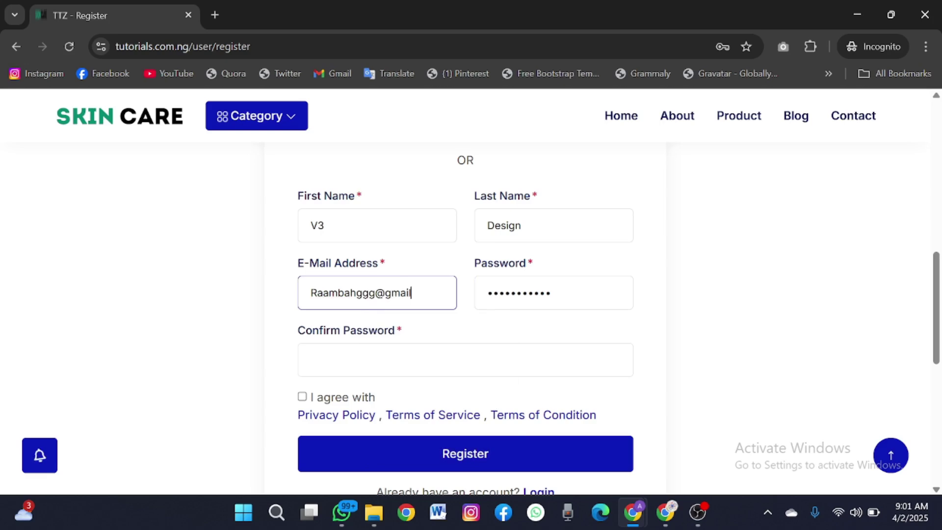
{"action": "type", "text": ".com"}
- Replace the autofilled password with a newly typed account password
{"action": "scroll", "coordinate": [465, 294], "scroll_direction": "down", "scroll_amount": 1}
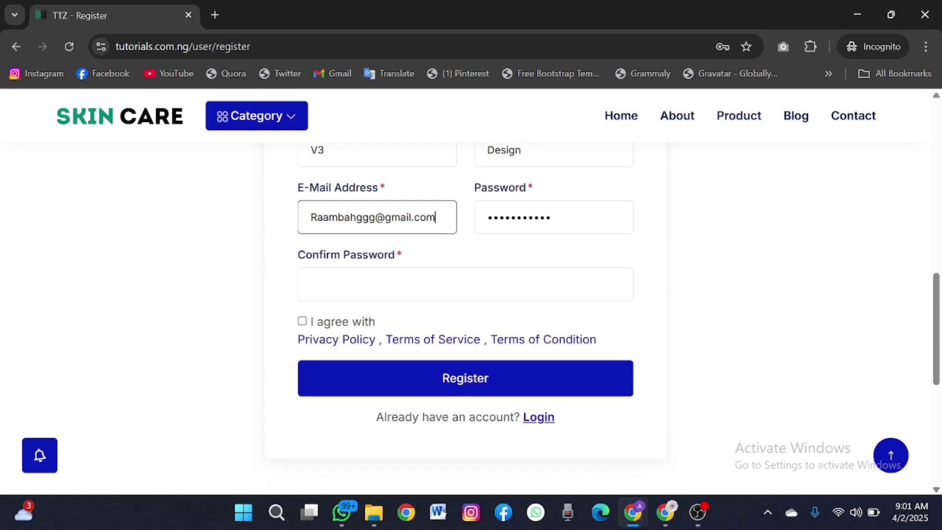
{"action": "left_click", "coordinate": [466, 284]}
{"action": "left_click", "coordinate": [516, 217]}
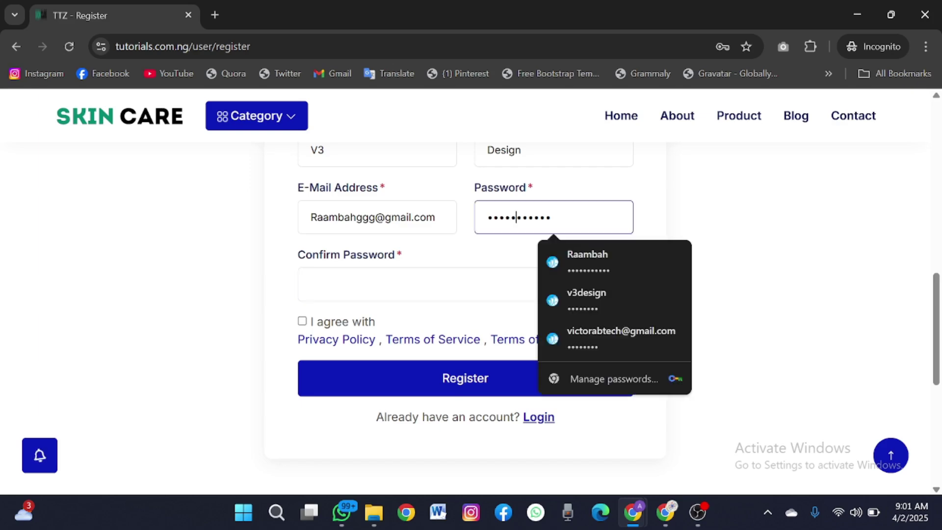
{"action": "left_click", "coordinate": [314, 285]}
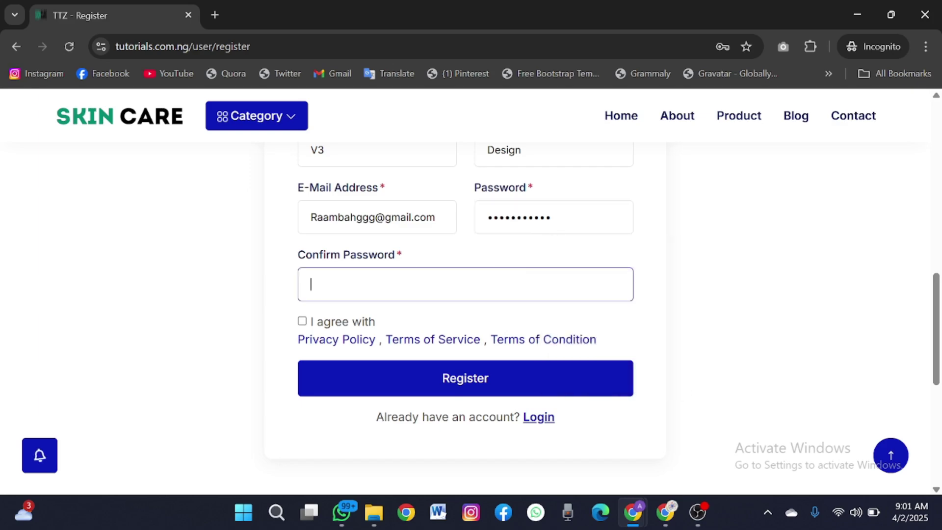
{"action": "double_click", "coordinate": [519, 218]}
{"action": "type", "text": "Des"}
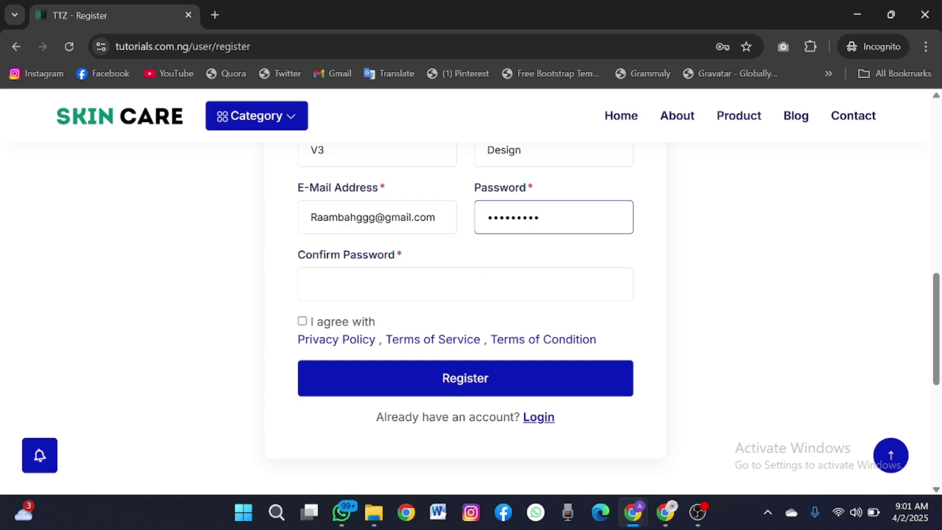
{"action": "key", "text": "ctrl+a"}
{"action": "type", "text": "D"}
- Fill Confirm Password, agree to the privacy policy and terms, and submit the registration
{"action": "left_click", "coordinate": [312, 284]}
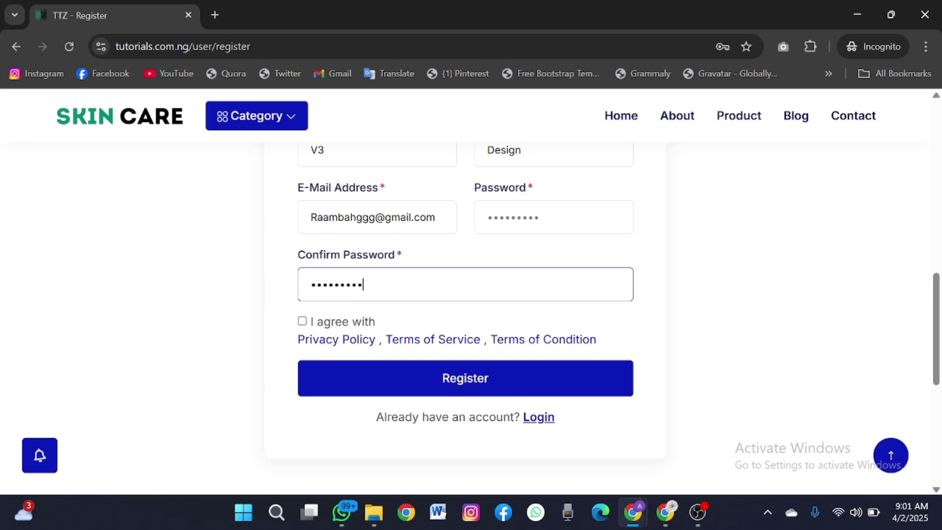
{"action": "left_click", "coordinate": [329, 324]}
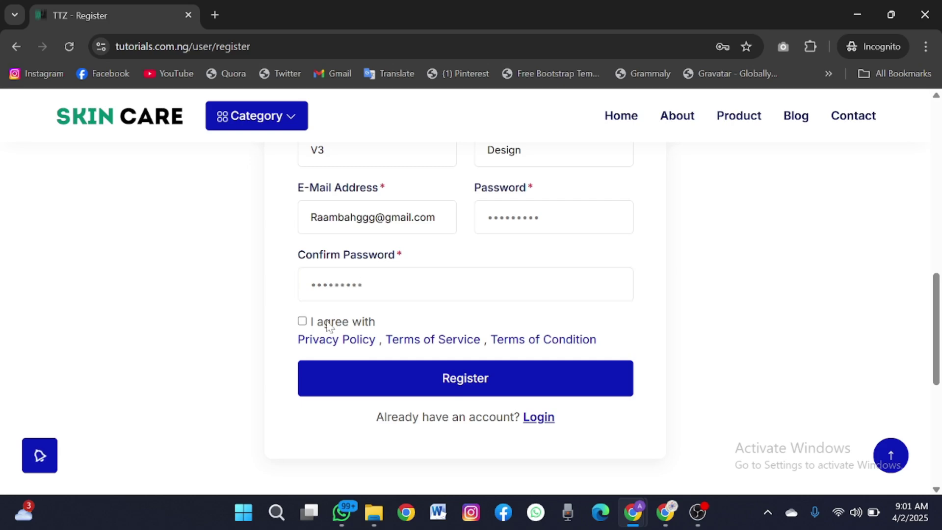
{"action": "left_click", "coordinate": [327, 381]}
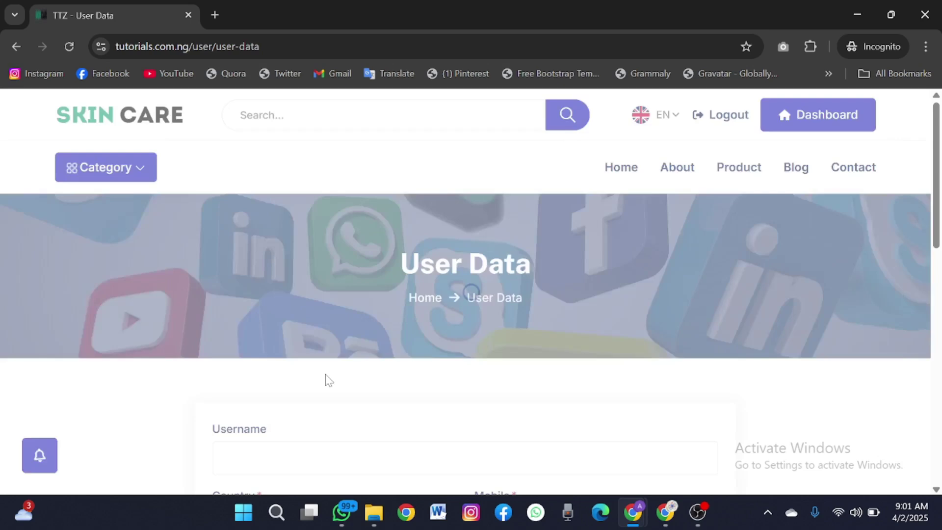
- Enter the username, mobile number, street address and state in the user data form
{"action": "scroll", "coordinate": [326, 378], "scroll_direction": "down", "scroll_amount": 4}
{"action": "left_click", "coordinate": [287, 270]}
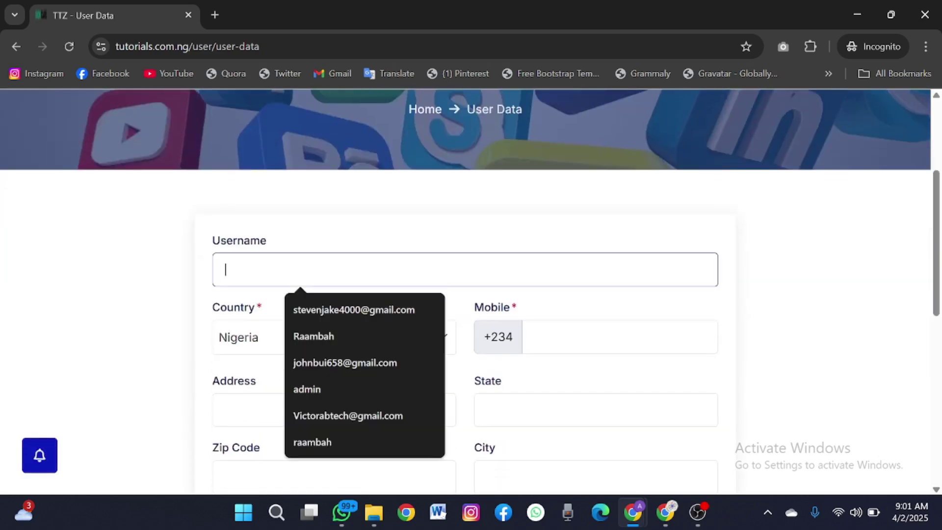
{"action": "type", "text": "hkehwebfewfwe"}
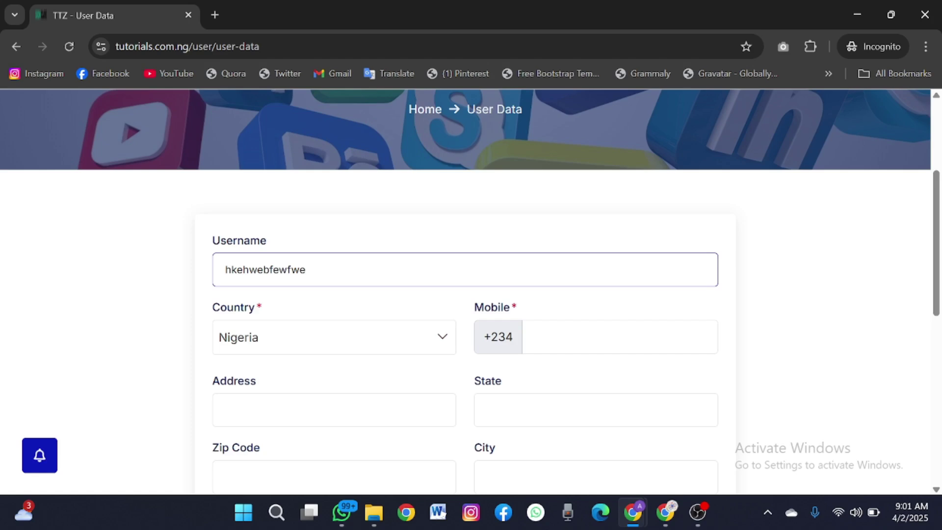
{"action": "left_click", "coordinate": [620, 337]}
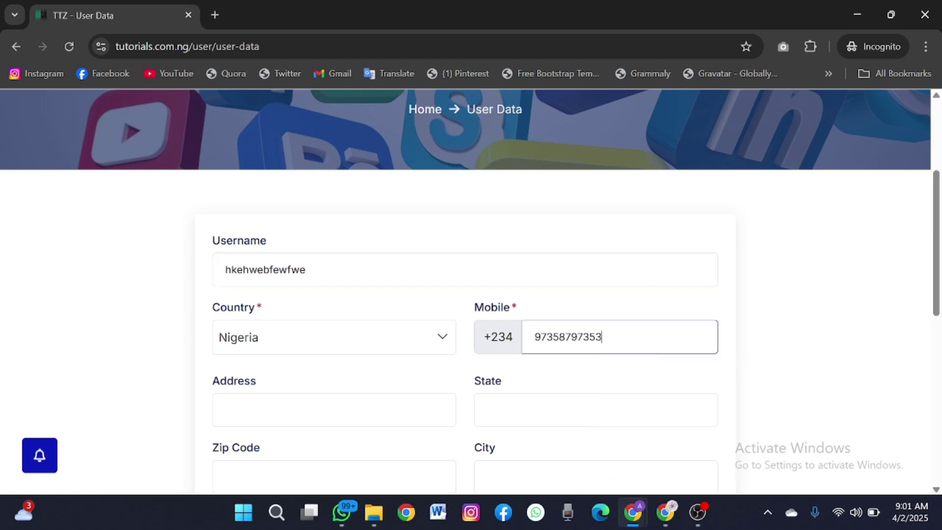
{"action": "left_click", "coordinate": [334, 410]}
{"action": "type", "text": "rihofgwrilf"}
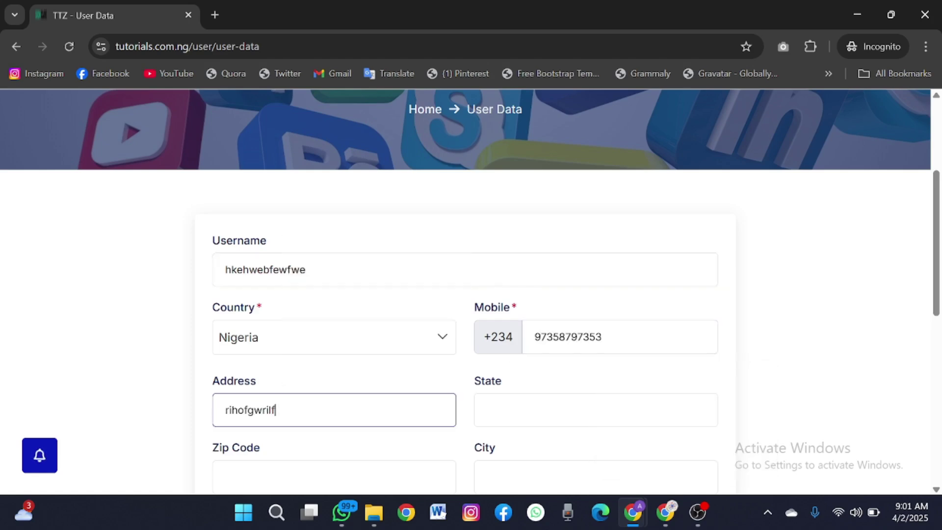
{"action": "left_click", "coordinate": [596, 410]}
{"action": "type", "text": "wejhjhl"}
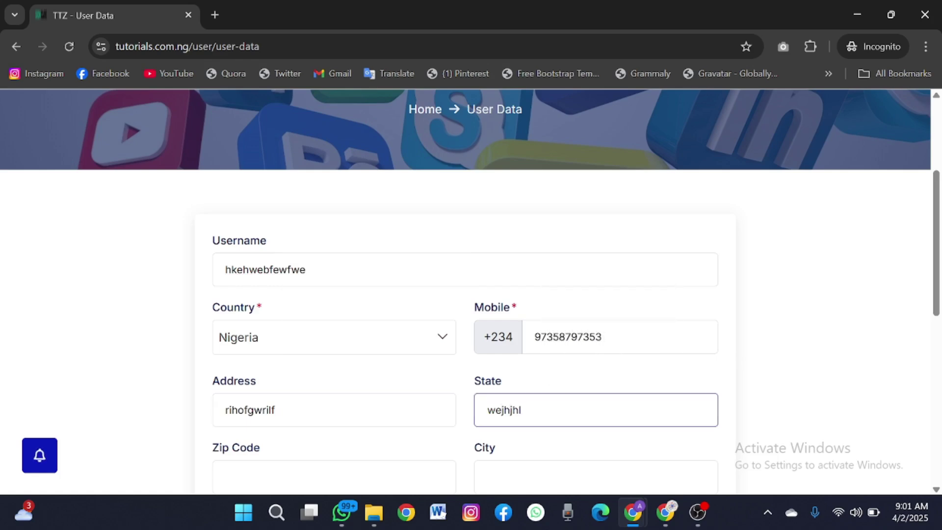
- Enter the zip code and city, then submit the user data form
{"action": "scroll", "coordinate": [481, 411], "scroll_direction": "down", "scroll_amount": 3}
{"action": "left_click", "coordinate": [226, 353]}
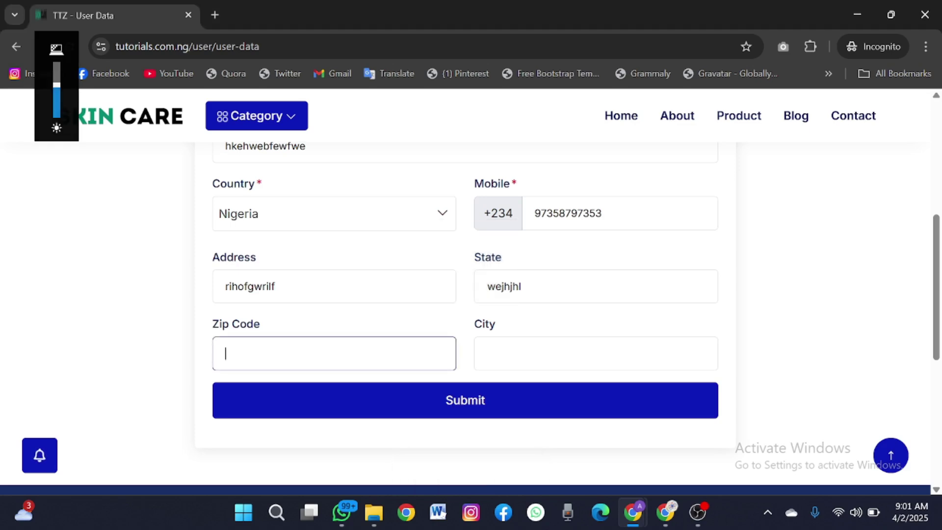
{"action": "left_click", "coordinate": [225, 353]}
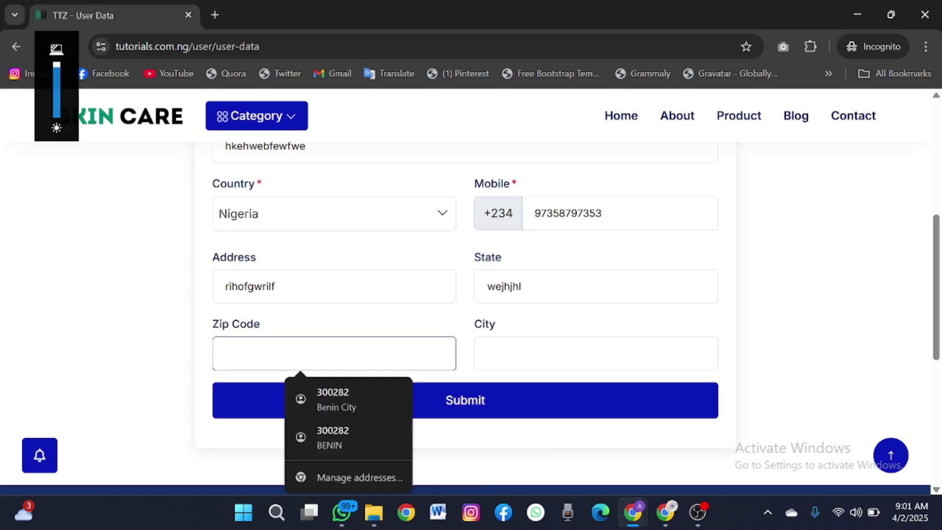
{"action": "type", "text": "204394"}
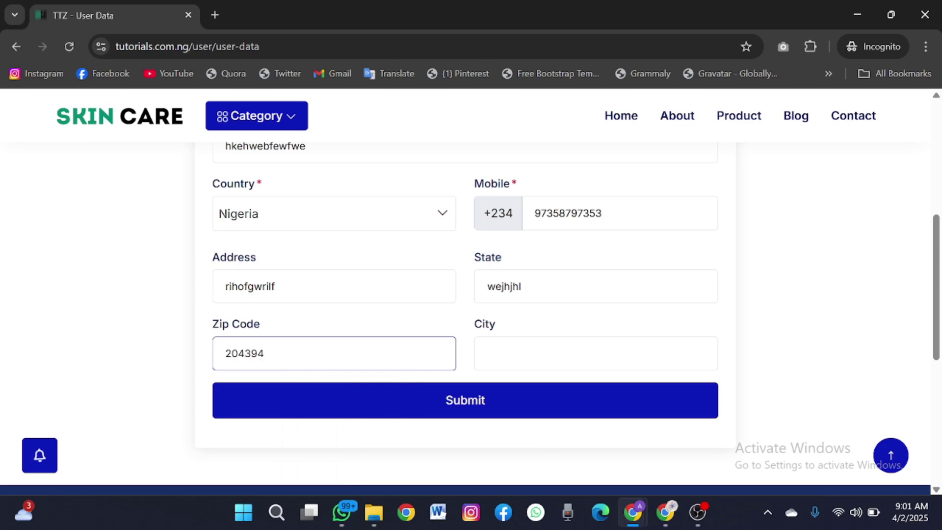
{"action": "left_click", "coordinate": [488, 353]}
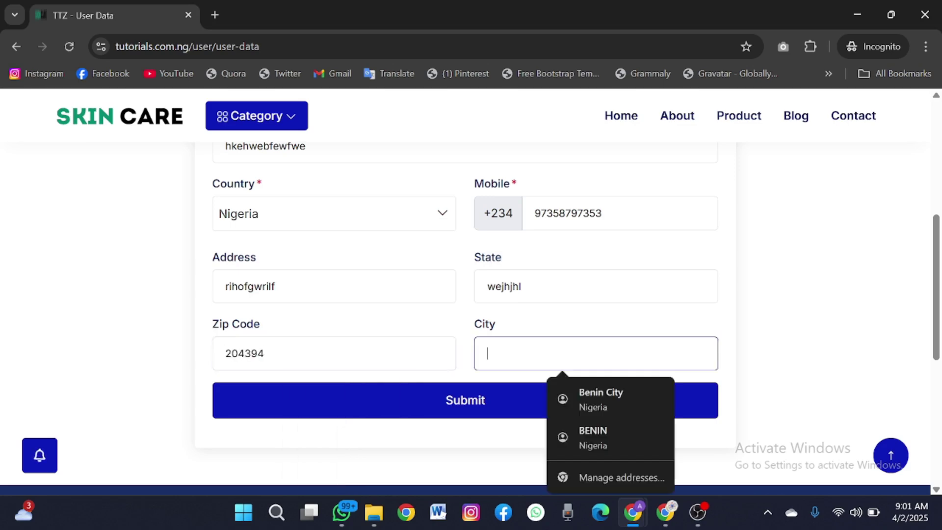
{"action": "type", "text": "lags"}
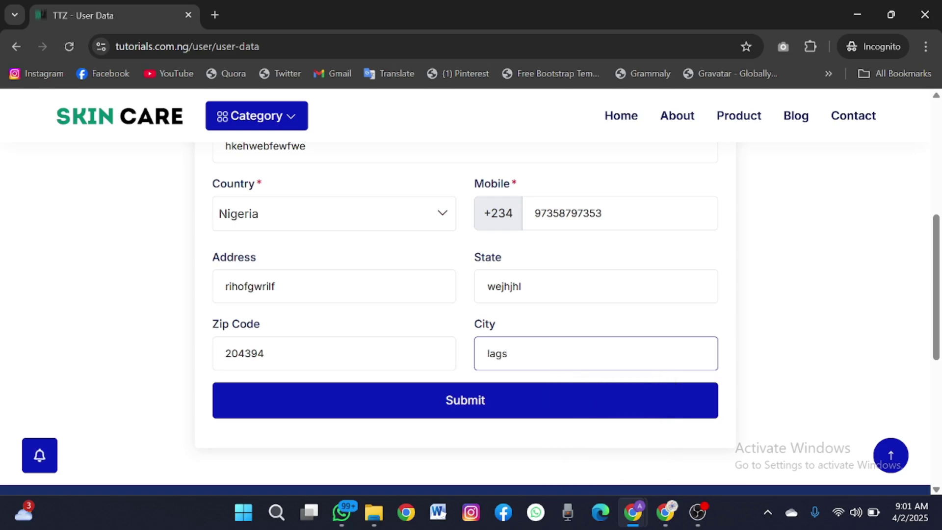
{"action": "left_click", "coordinate": [492, 408]}
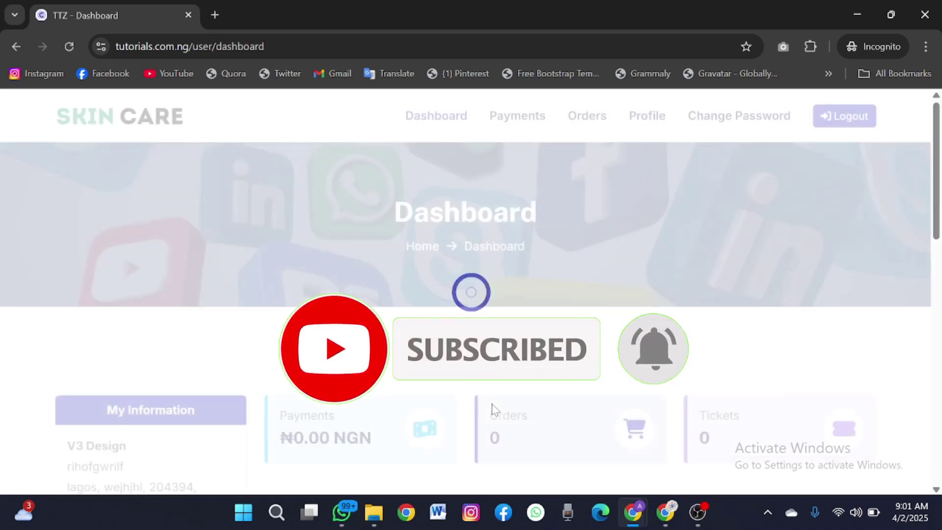
- Open the dashboard's Payments link in a new tab and switch to Payment History
{"action": "scroll", "coordinate": [492, 410], "scroll_direction": "down", "scroll_amount": 3}
{"action": "scroll", "coordinate": [493, 410], "scroll_direction": "down", "scroll_amount": 4}
{"action": "scroll", "coordinate": [493, 410], "scroll_direction": "up", "scroll_amount": 4}
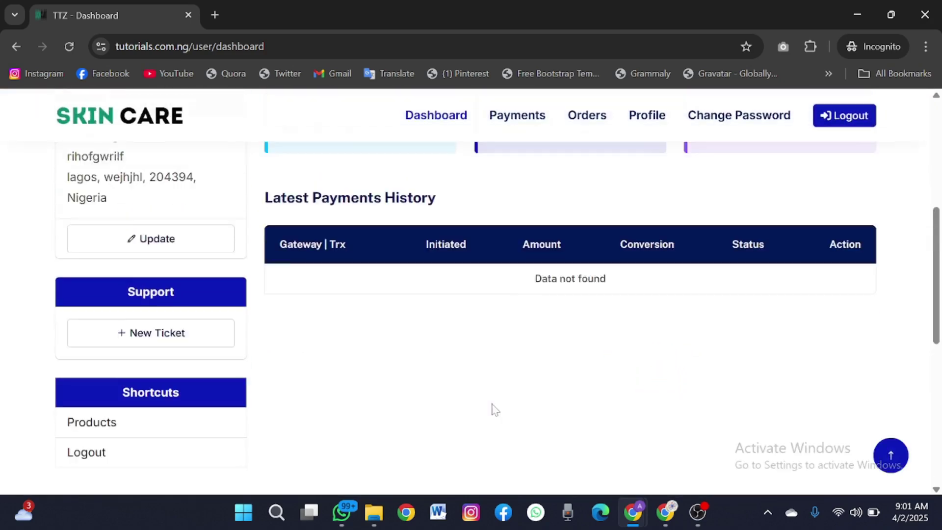
{"action": "scroll", "coordinate": [493, 410], "scroll_direction": "down", "scroll_amount": 2}
{"action": "scroll", "coordinate": [493, 408], "scroll_direction": "up", "scroll_amount": 6}
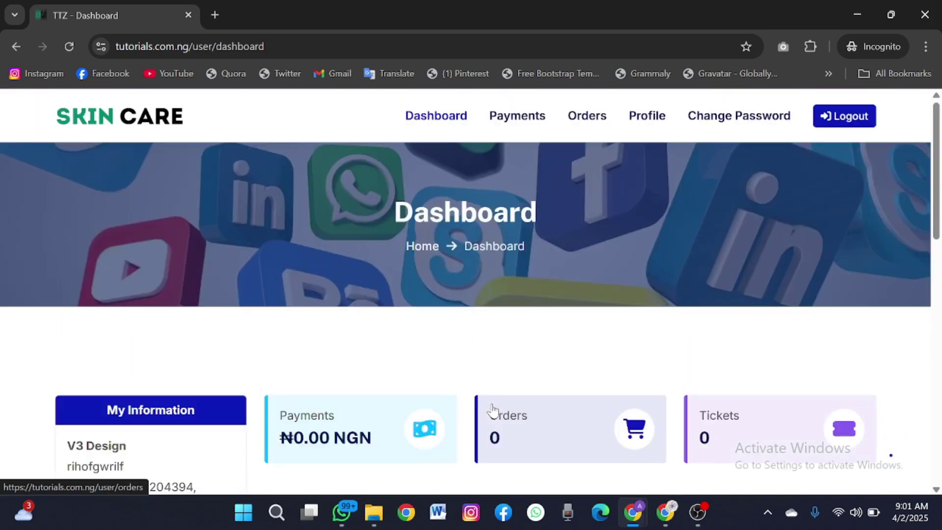
{"action": "scroll", "coordinate": [492, 410], "scroll_direction": "down", "scroll_amount": 8}
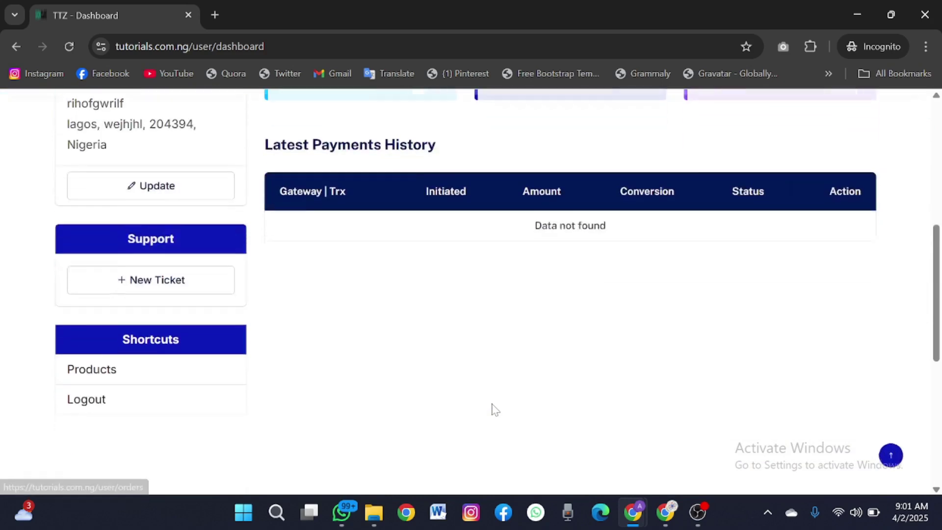
{"action": "scroll", "coordinate": [494, 410], "scroll_direction": "up", "scroll_amount": 2}
{"action": "scroll", "coordinate": [525, 464], "scroll_direction": "up", "scroll_amount": 6}
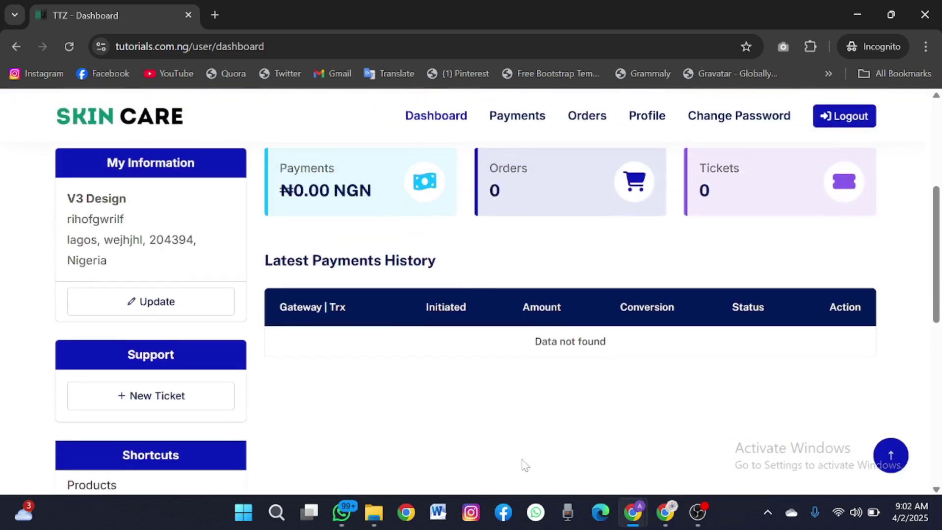
{"action": "scroll", "coordinate": [455, 383], "scroll_direction": "down", "scroll_amount": 7}
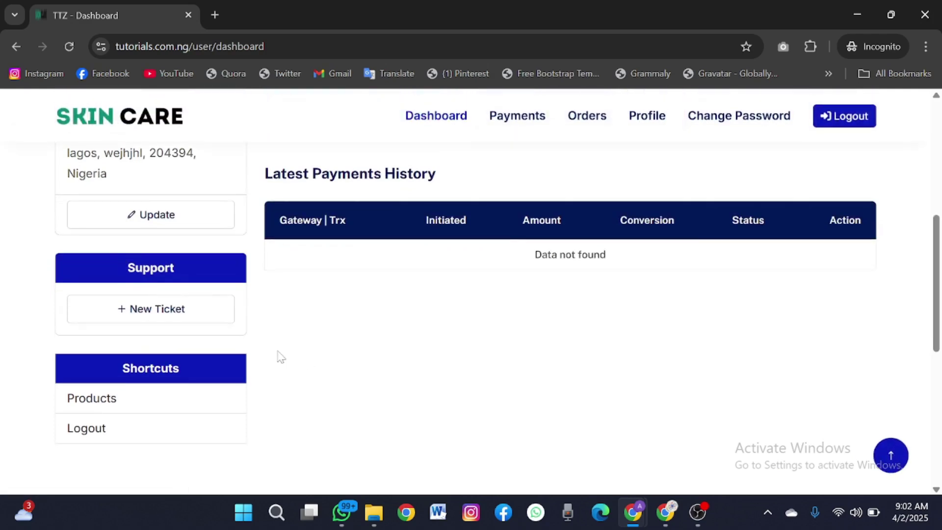
{"action": "scroll", "coordinate": [279, 356], "scroll_direction": "up", "scroll_amount": 1}
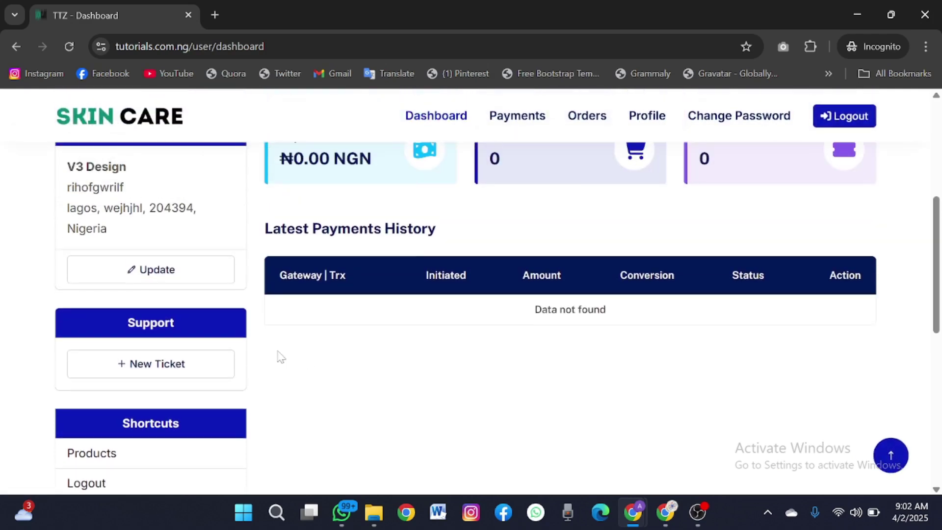
{"action": "right_click", "coordinate": [516, 119]}
{"action": "left_click", "coordinate": [538, 130]}
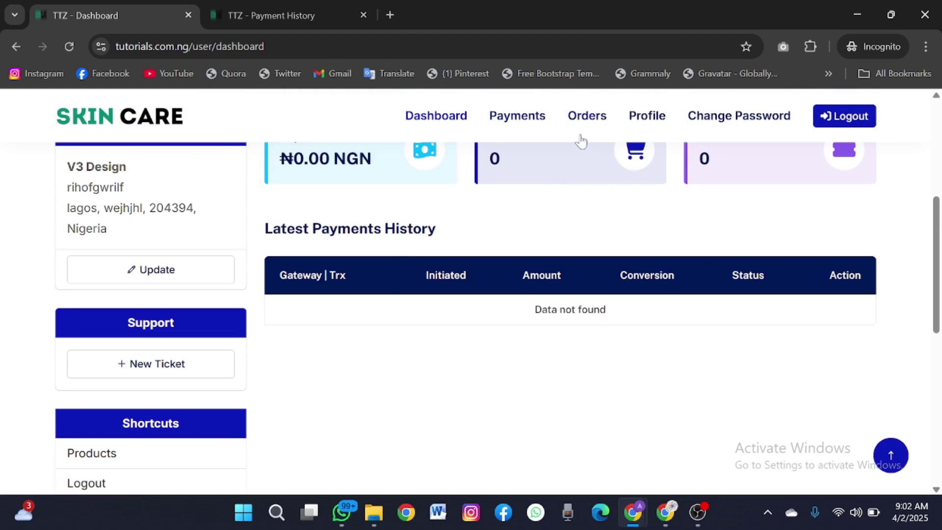
{"action": "left_click", "coordinate": [317, 9]}
- Scroll through the empty Payment History page
{"action": "scroll", "coordinate": [331, 211], "scroll_direction": "down", "scroll_amount": 1}
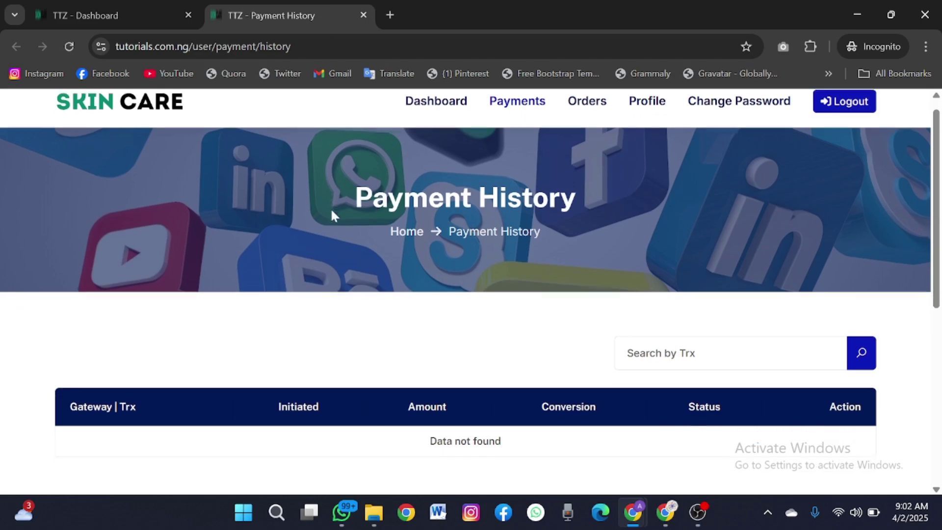
{"action": "scroll", "coordinate": [331, 212], "scroll_direction": "down", "scroll_amount": 3}
{"action": "scroll", "coordinate": [331, 212], "scroll_direction": "up", "scroll_amount": 3}
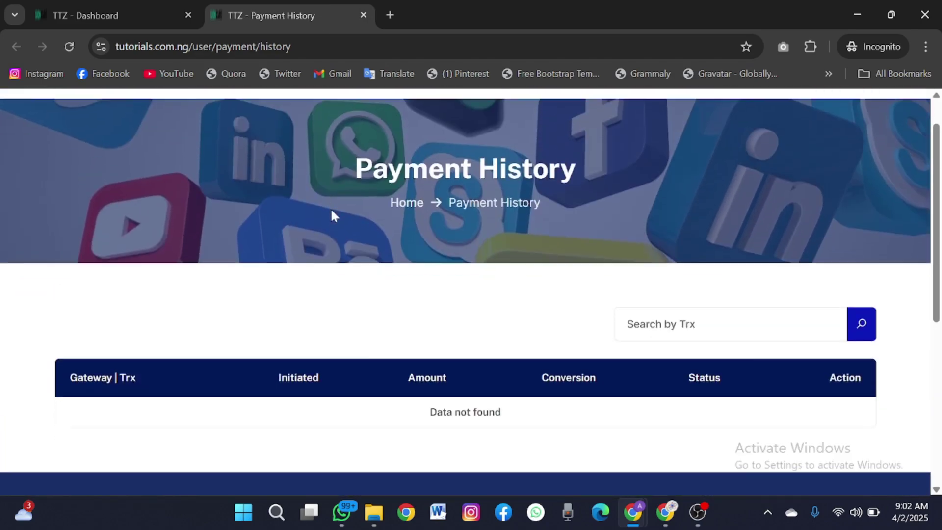
{"action": "scroll", "coordinate": [330, 208], "scroll_direction": "down", "scroll_amount": 1}
{"action": "scroll", "coordinate": [331, 208], "scroll_direction": "up", "scroll_amount": 1}
{"action": "scroll", "coordinate": [331, 208], "scroll_direction": "down", "scroll_amount": 1}
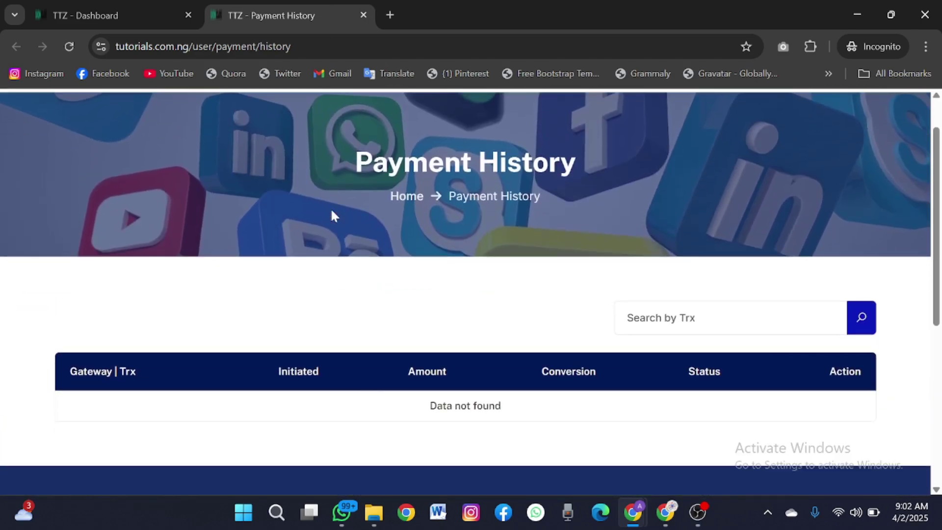
{"action": "scroll", "coordinate": [332, 211], "scroll_direction": "down", "scroll_amount": 3}
{"action": "scroll", "coordinate": [466, 398], "scroll_direction": "up", "scroll_amount": 4}
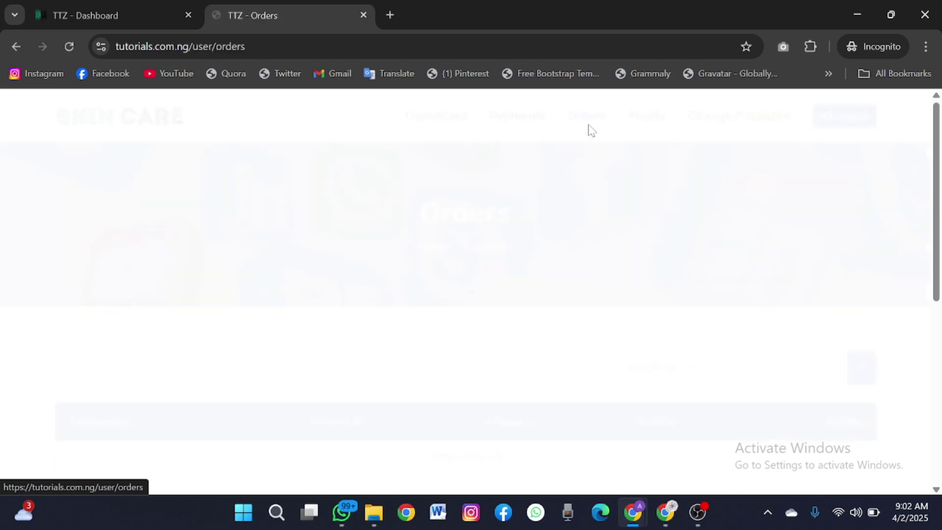
{"action": "scroll", "coordinate": [509, 320], "scroll_direction": "down", "scroll_amount": 2}
{"action": "scroll", "coordinate": [511, 322], "scroll_direction": "up", "scroll_amount": 2}
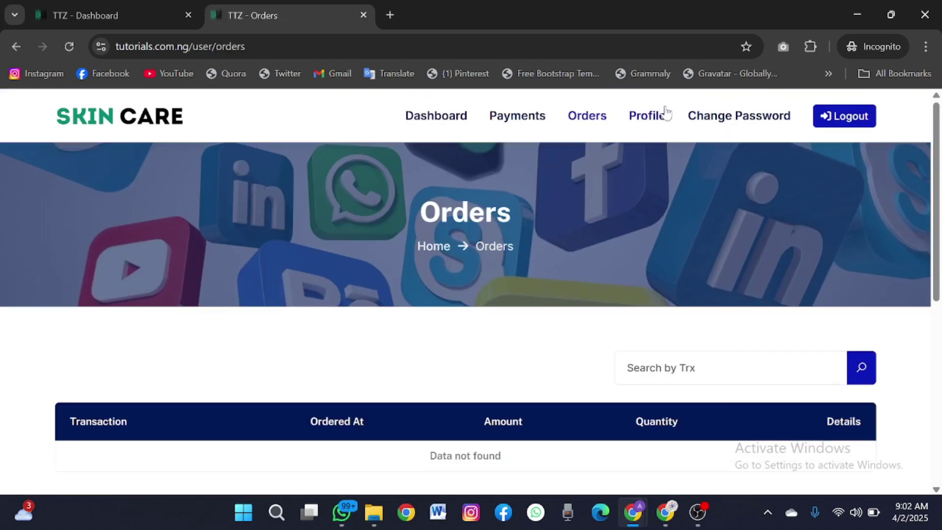
- Review the Profile Setting page, then navigate to Products
{"action": "left_click", "coordinate": [655, 118]}
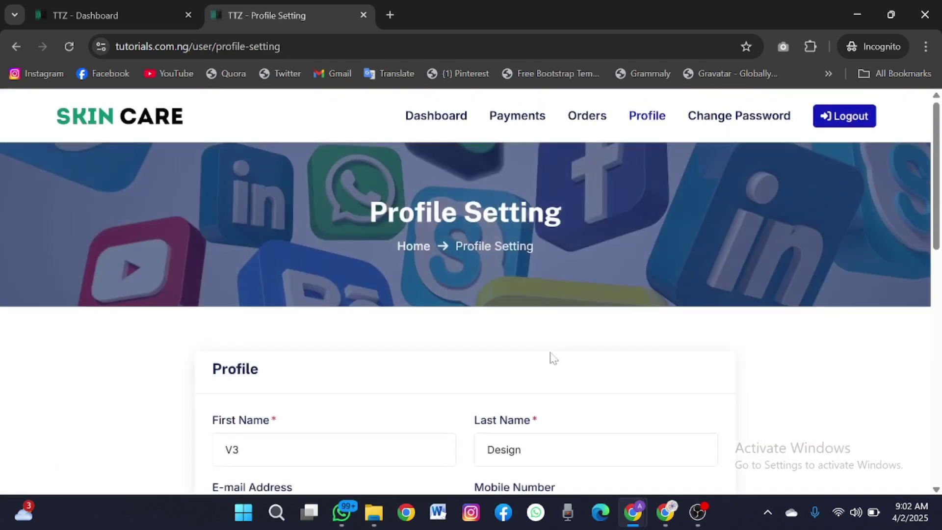
{"action": "scroll", "coordinate": [551, 356], "scroll_direction": "down", "scroll_amount": 5}
{"action": "scroll", "coordinate": [551, 358], "scroll_direction": "up", "scroll_amount": 5}
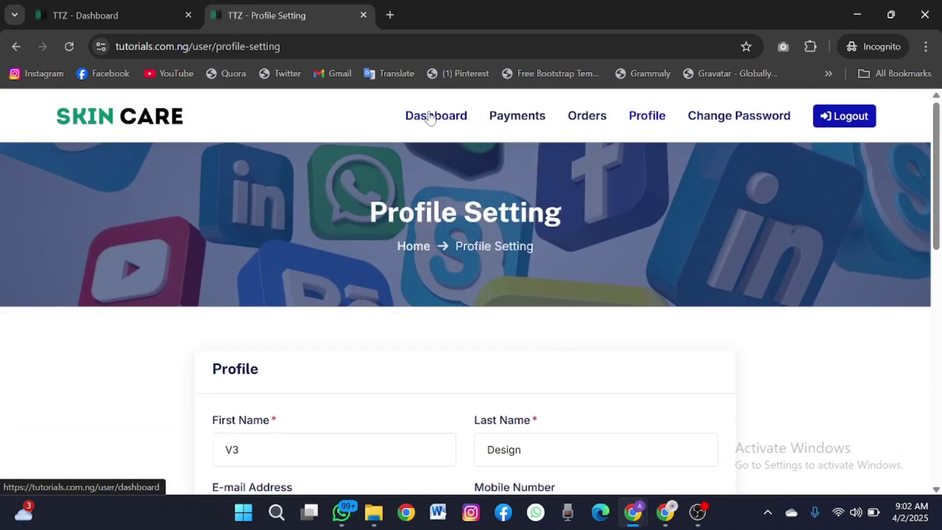
{"action": "scroll", "coordinate": [337, 230], "scroll_direction": "down", "scroll_amount": 5}
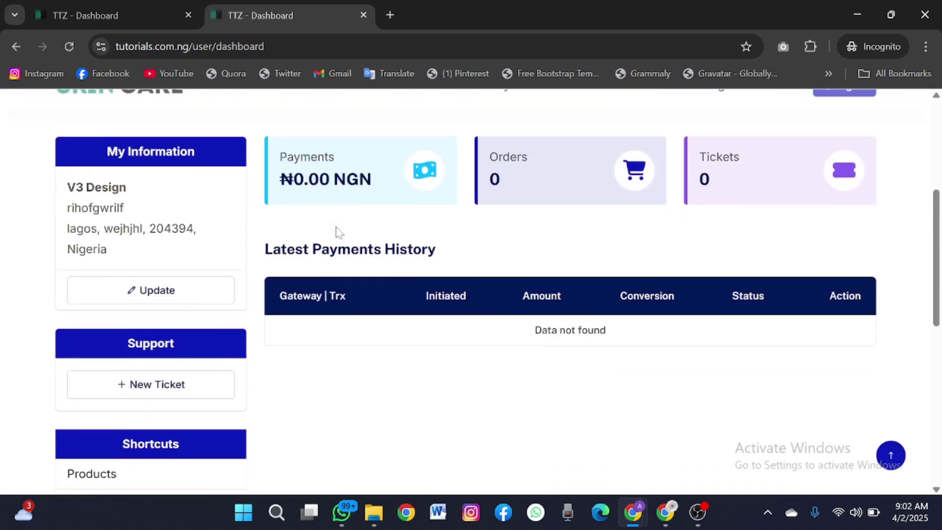
{"action": "scroll", "coordinate": [336, 231], "scroll_direction": "down", "scroll_amount": 2}
{"action": "scroll", "coordinate": [337, 231], "scroll_direction": "up", "scroll_amount": 6}
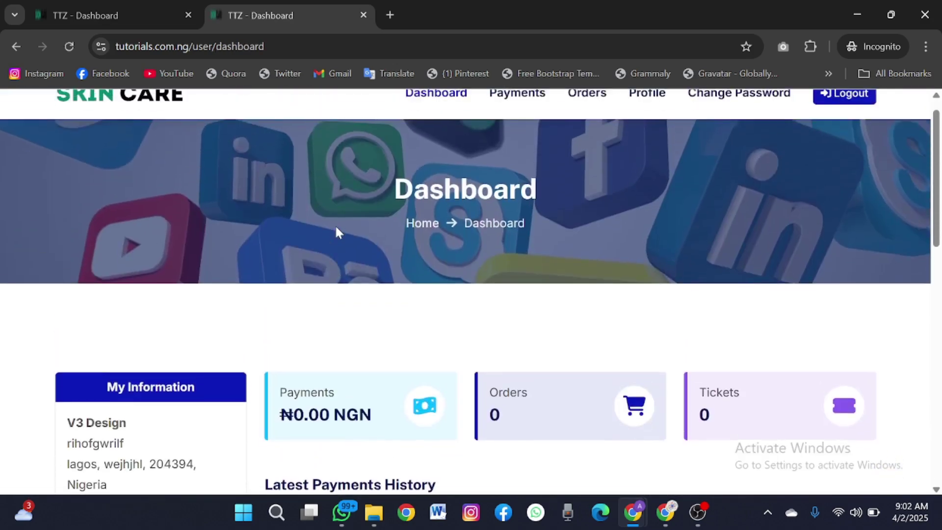
{"action": "scroll", "coordinate": [337, 231], "scroll_direction": "down", "scroll_amount": 10}
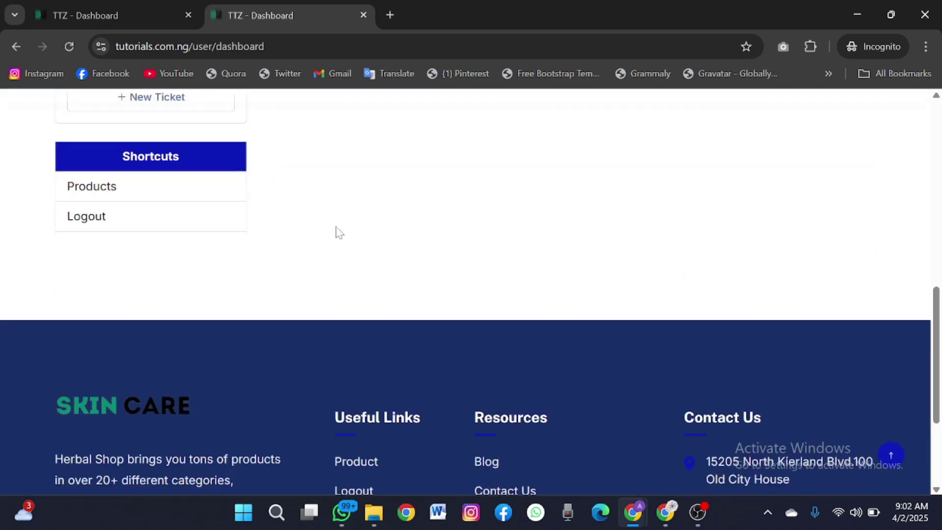
{"action": "left_click", "coordinate": [106, 200]}
- Try purchasing one FB Accounts item with the Manual gateway
{"action": "scroll", "coordinate": [219, 270], "scroll_direction": "down", "scroll_amount": 6}
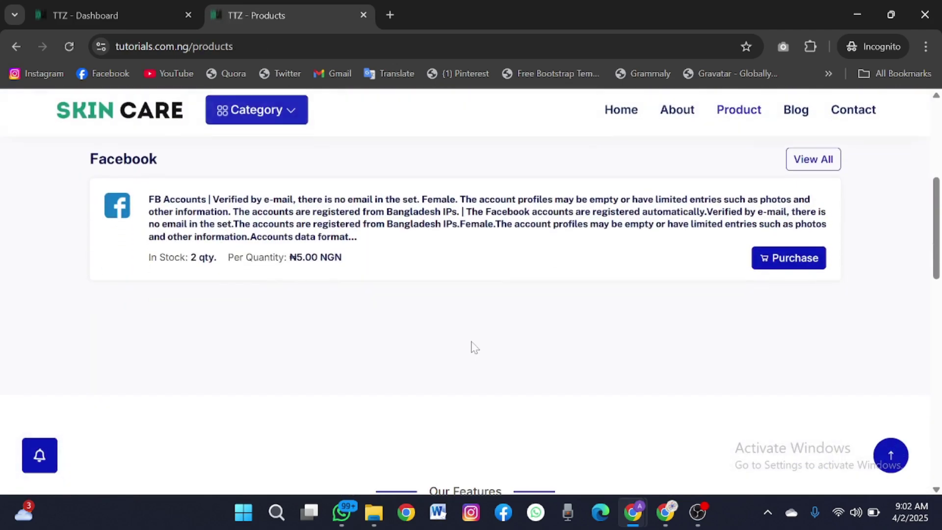
{"action": "left_click", "coordinate": [784, 258]}
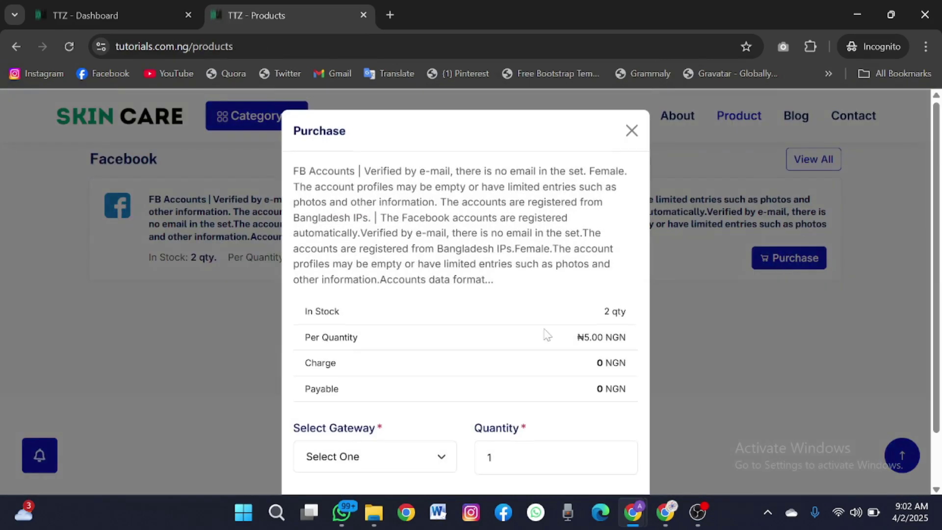
{"action": "scroll", "coordinate": [548, 335], "scroll_direction": "down", "scroll_amount": 1}
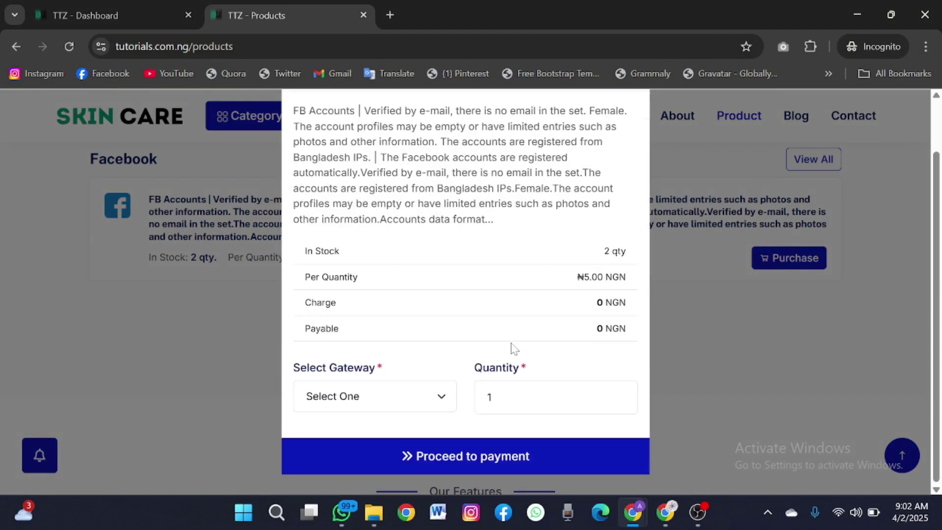
{"action": "left_click", "coordinate": [475, 454]}
{"action": "left_click", "coordinate": [342, 397]}
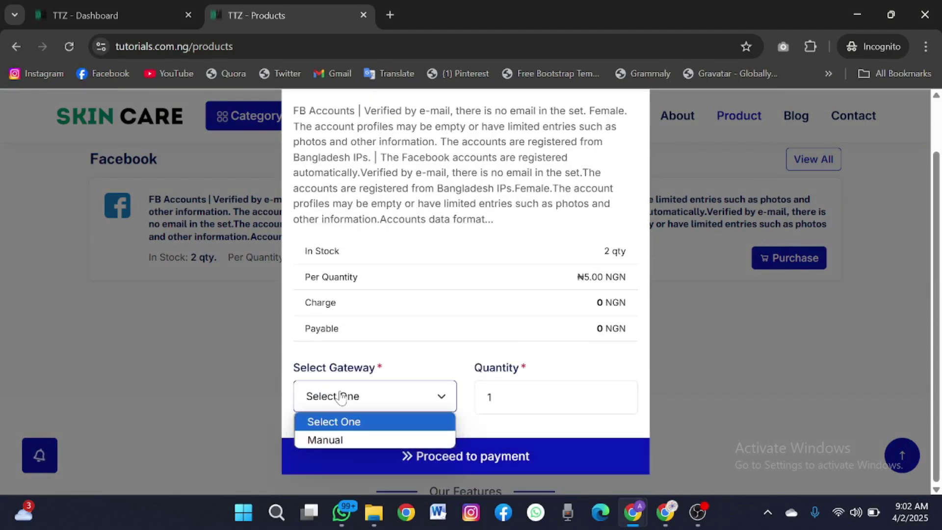
{"action": "left_click", "coordinate": [340, 432]}
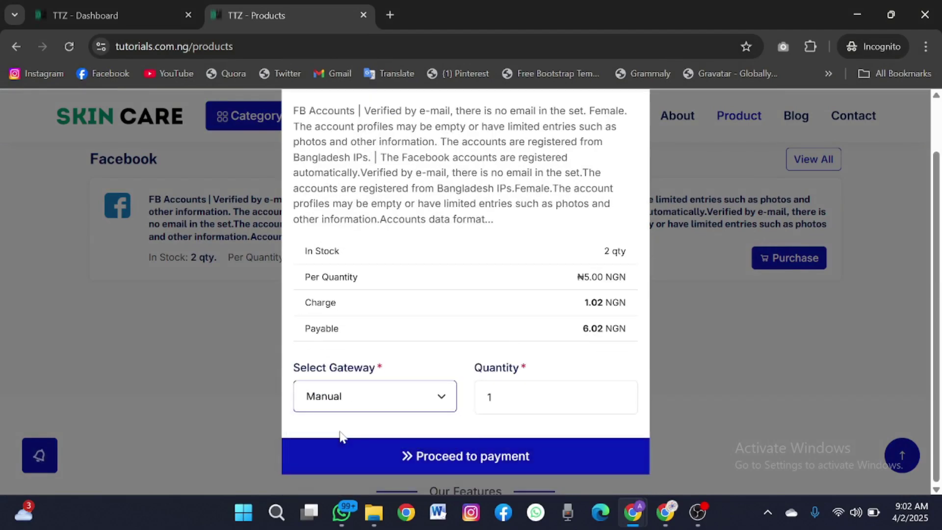
{"action": "left_click", "coordinate": [387, 456]}
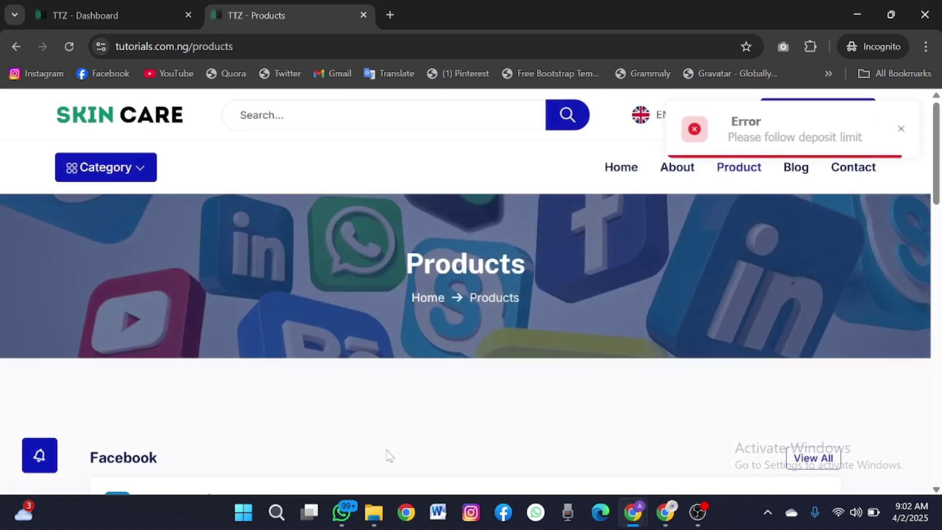
- Inspect the 'Please follow deposit limit' error and price, then minimize the Incognito window
{"action": "scroll", "coordinate": [388, 457], "scroll_direction": "down", "scroll_amount": 4}
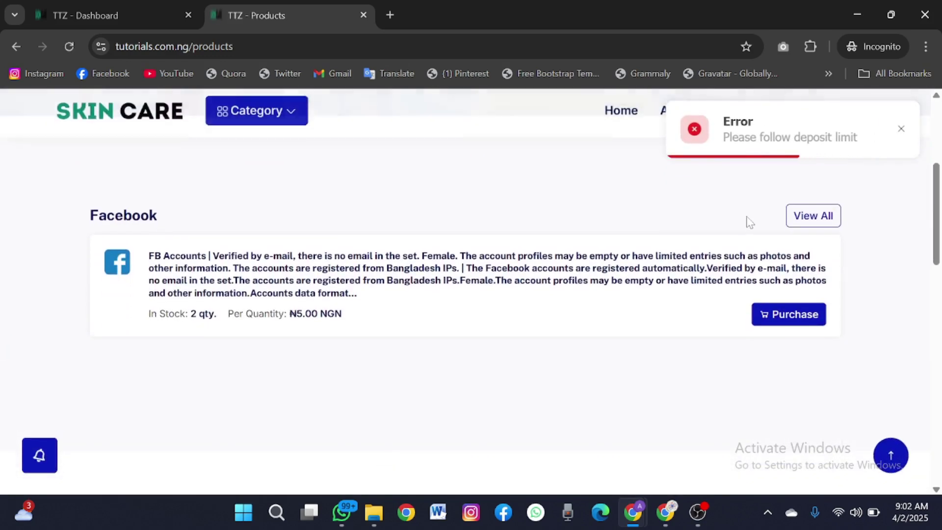
{"action": "scroll", "coordinate": [748, 185], "scroll_direction": "up", "scroll_amount": 2}
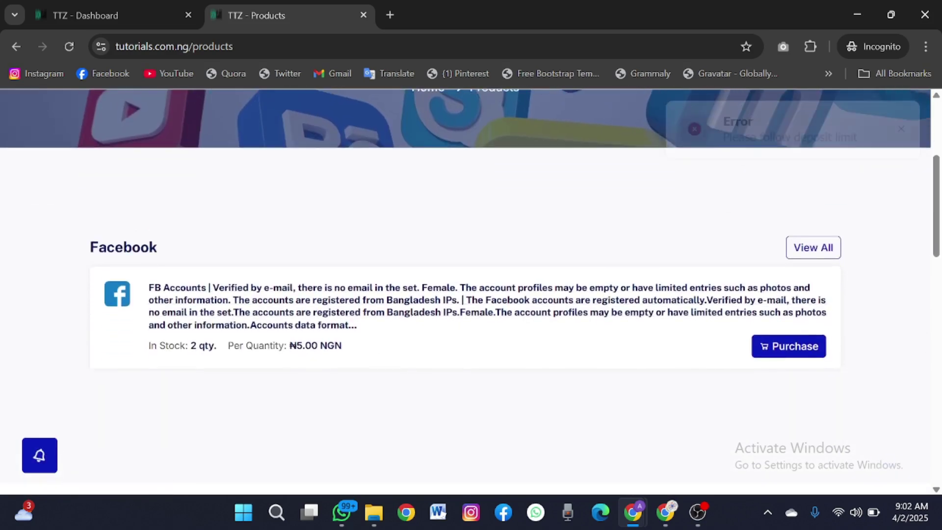
{"action": "left_click_drag", "start_coordinate": [305, 345], "coordinate": [290, 345]}
{"action": "left_click", "coordinate": [290, 345]}
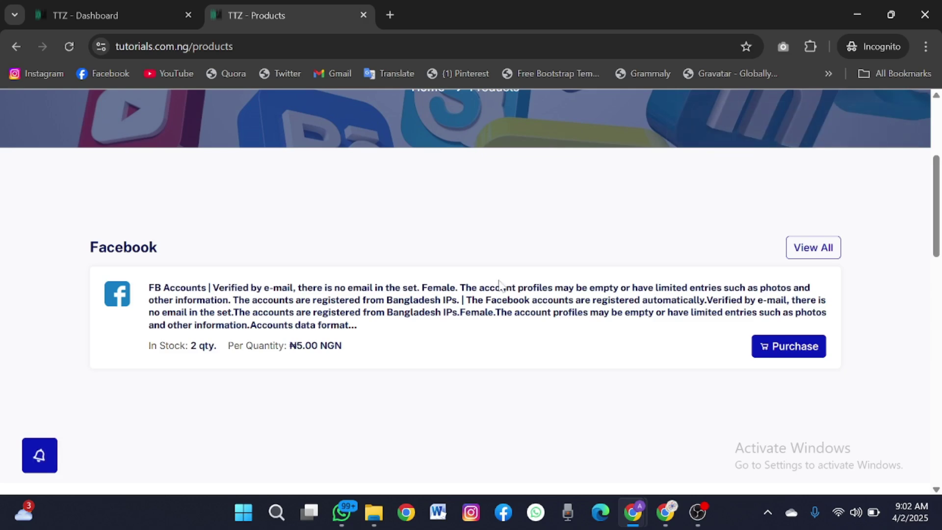
{"action": "left_click", "coordinate": [856, 16]}
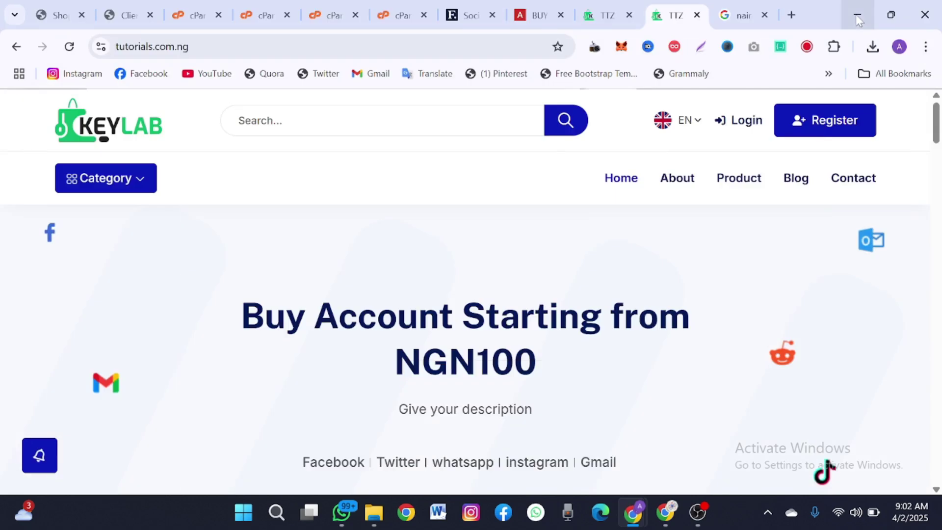
- In the admin panel, open the edit form for the FB Accounts product
{"action": "left_click", "coordinate": [598, 19]}
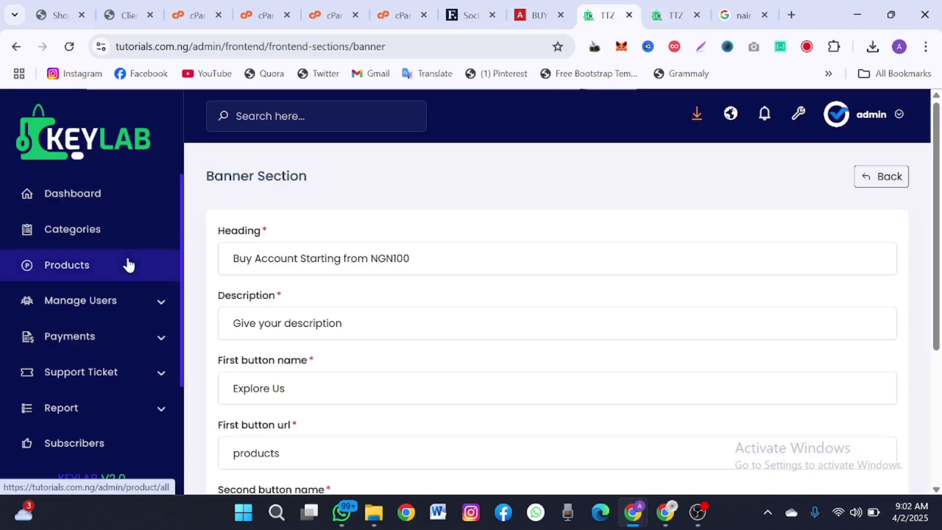
{"action": "left_click", "coordinate": [91, 270]}
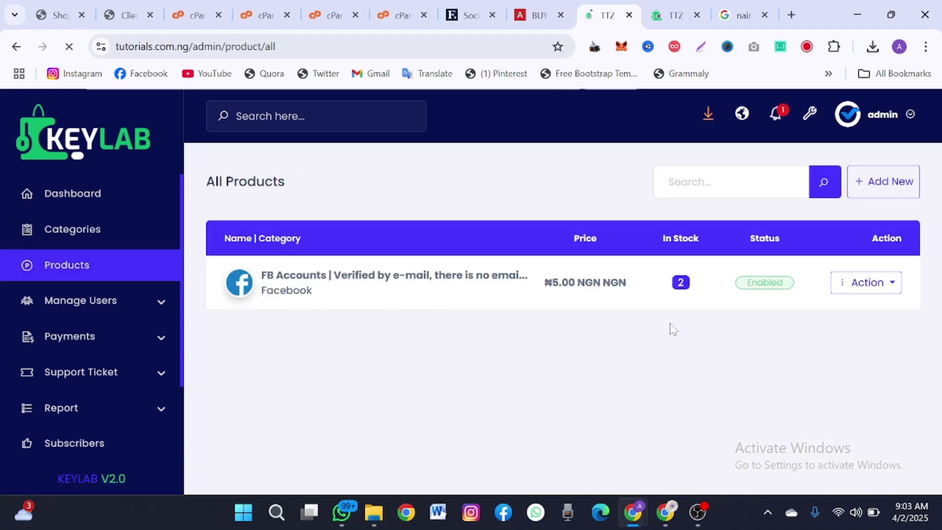
{"action": "left_click", "coordinate": [846, 284]}
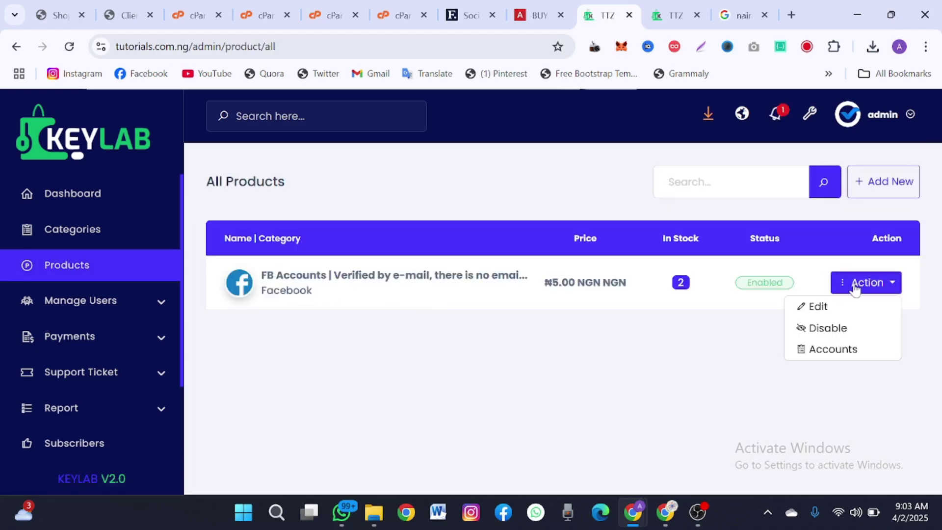
{"action": "left_click", "coordinate": [817, 318]}
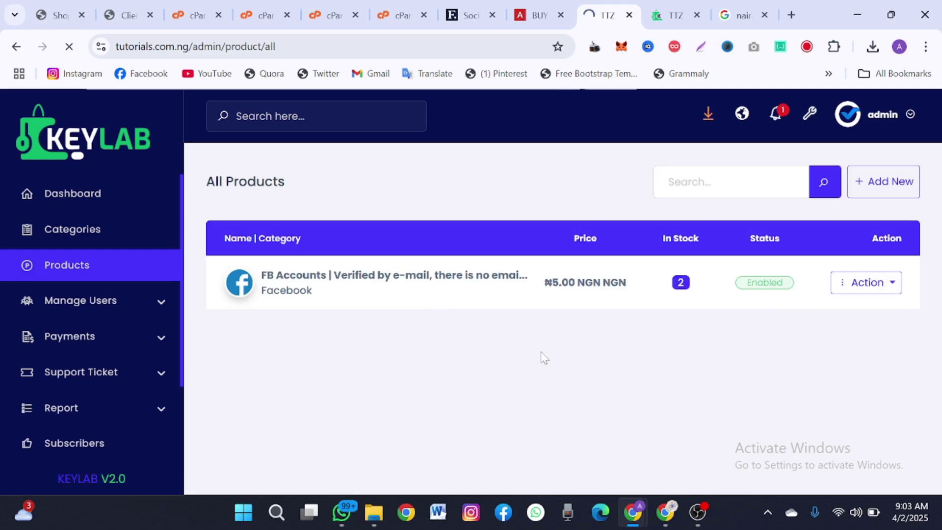
- Change the FB Accounts price from 5 to 5000 NGN and submit the update
{"action": "scroll", "coordinate": [542, 357], "scroll_direction": "down", "scroll_amount": 3}
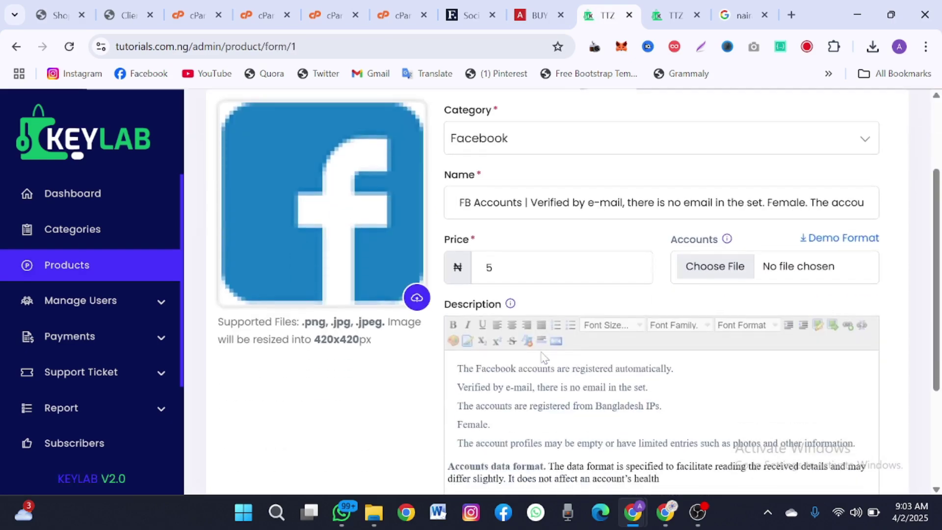
{"action": "scroll", "coordinate": [543, 358], "scroll_direction": "down", "scroll_amount": 3}
{"action": "scroll", "coordinate": [573, 292], "scroll_direction": "up", "scroll_amount": 3}
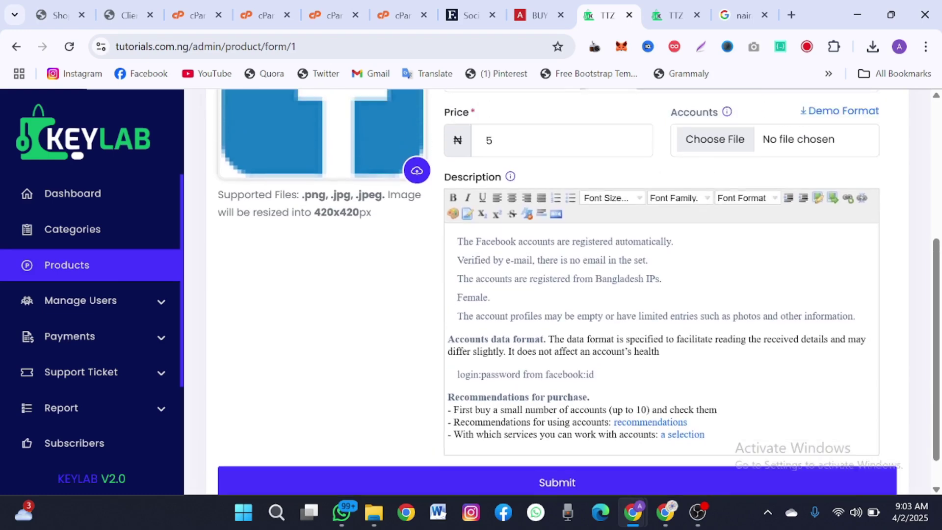
{"action": "left_click", "coordinate": [492, 246]}
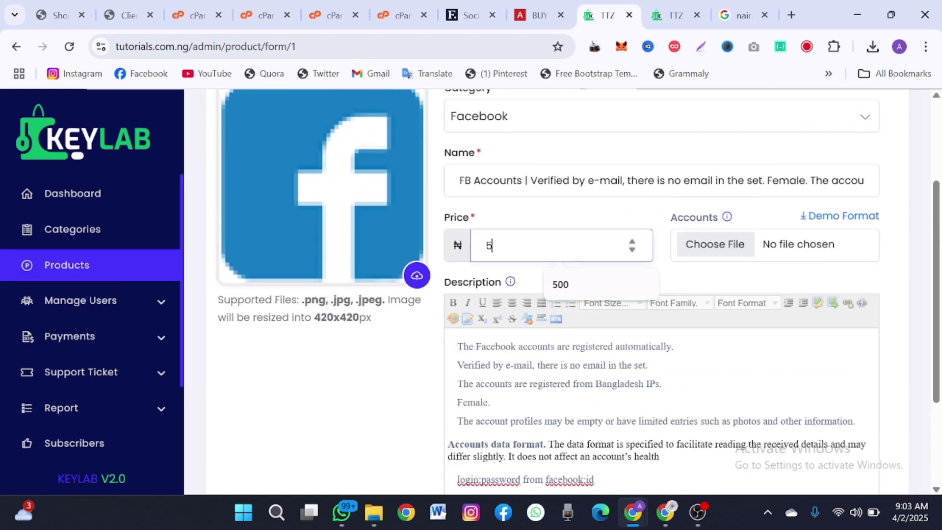
{"action": "type", "text": "000"}
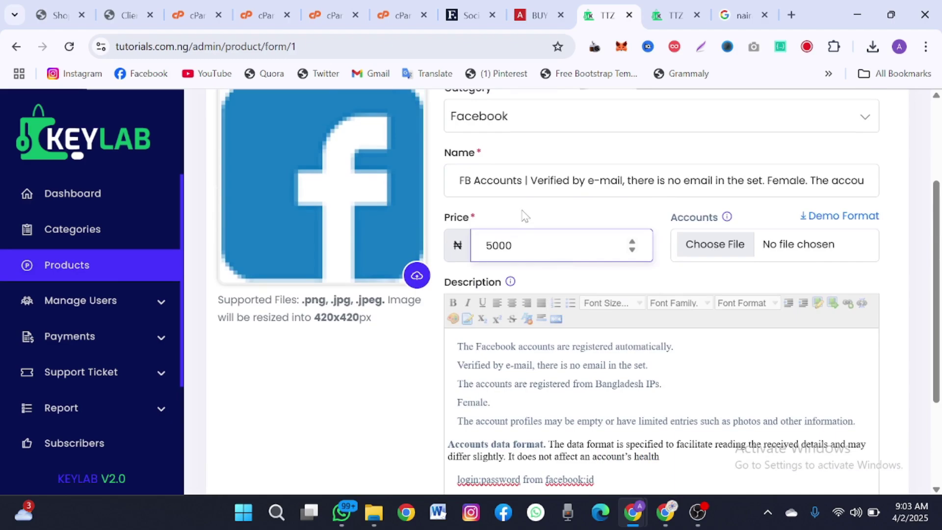
{"action": "scroll", "coordinate": [524, 213], "scroll_direction": "up", "scroll_amount": 3}
{"action": "scroll", "coordinate": [524, 214], "scroll_direction": "down", "scroll_amount": 5}
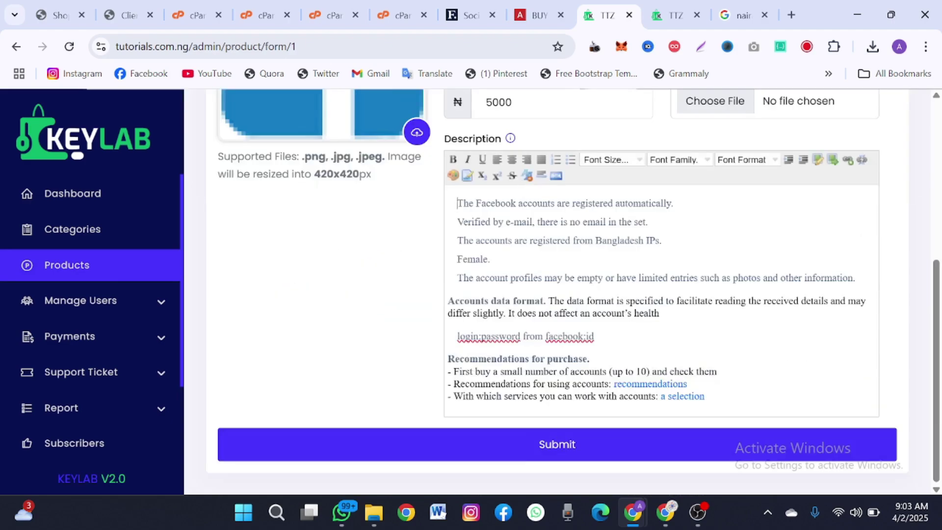
{"action": "left_click", "coordinate": [528, 455]}
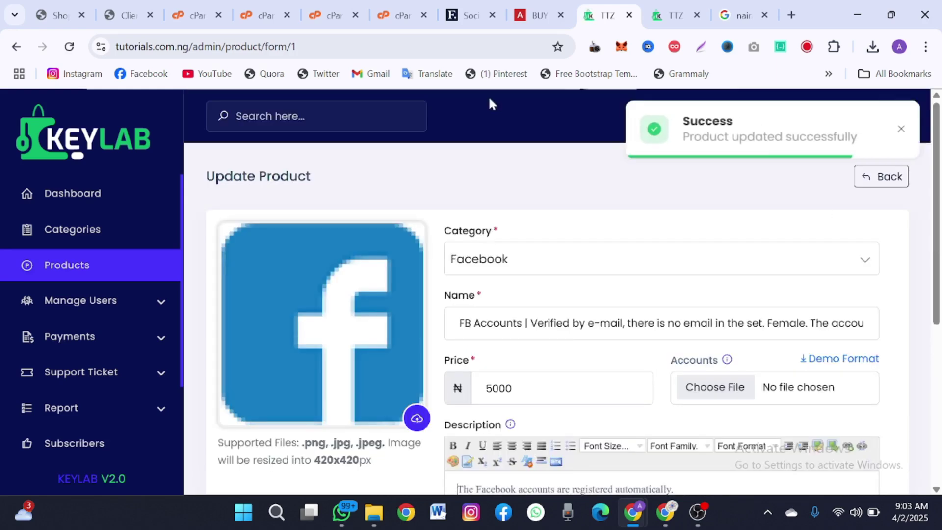
{"action": "mouse_move", "coordinate": [633, 513]}
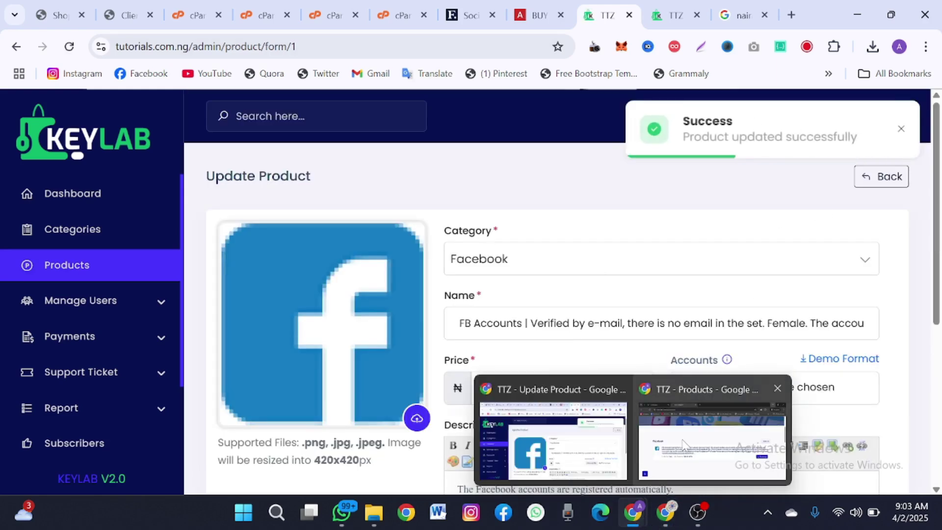
{"action": "left_click", "coordinate": [712, 440]}
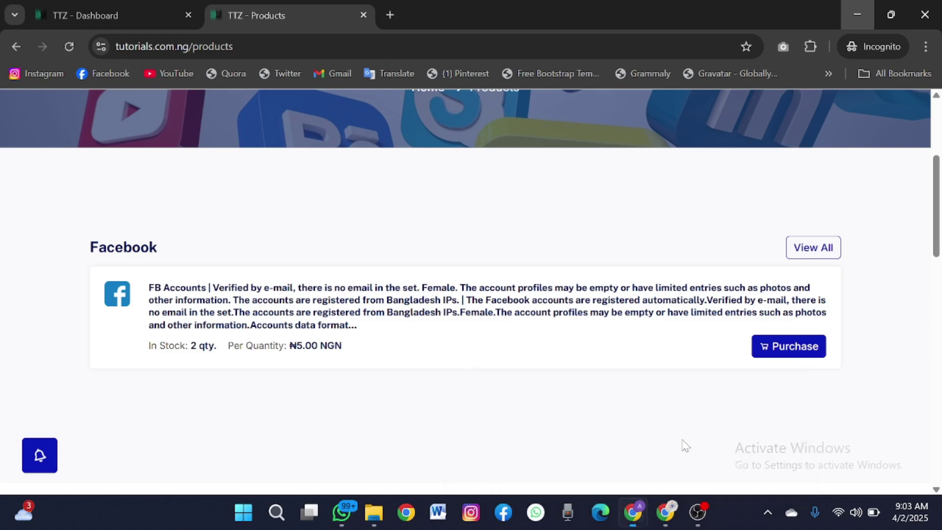
- Reload Products and buy FB Accounts via Manual, reaching Confirm Payment for 5,026.00 NGN
{"action": "left_click", "coordinate": [69, 51]}
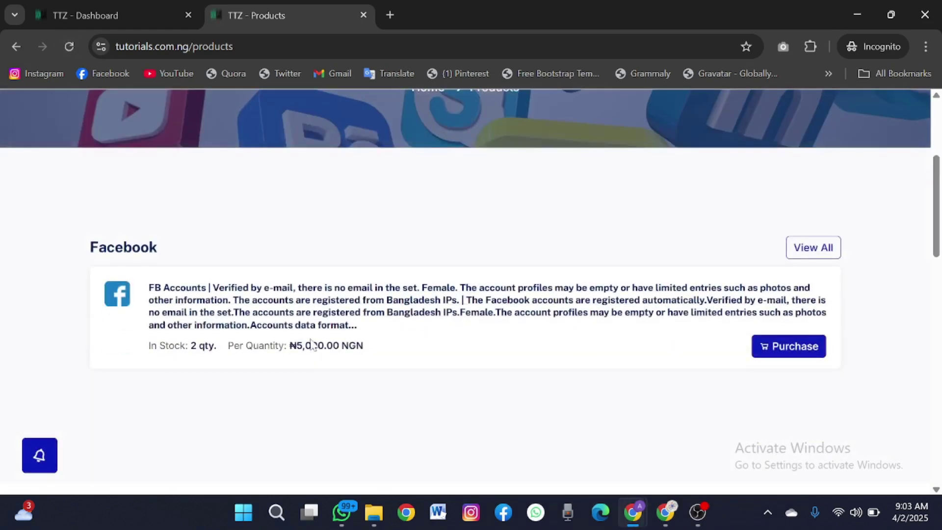
{"action": "left_click", "coordinate": [780, 350]}
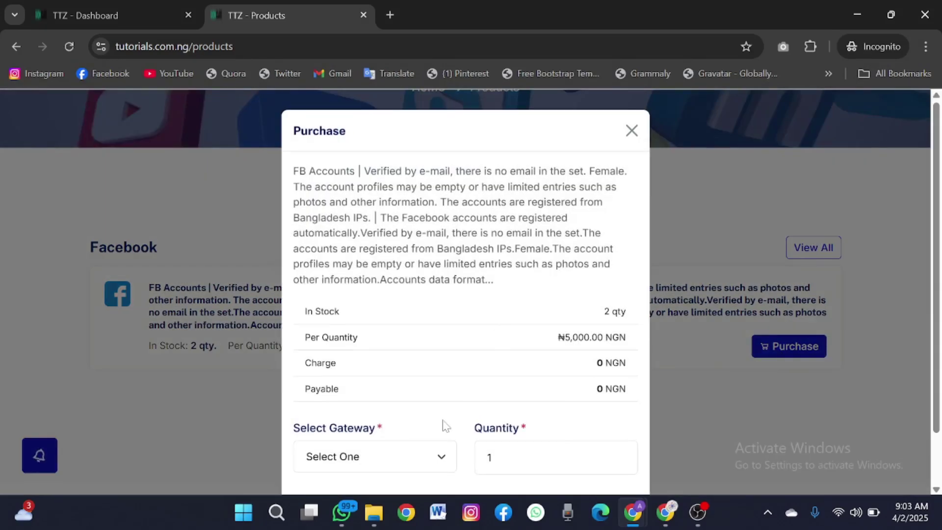
{"action": "left_click", "coordinate": [421, 455]}
{"action": "left_click", "coordinate": [371, 434]}
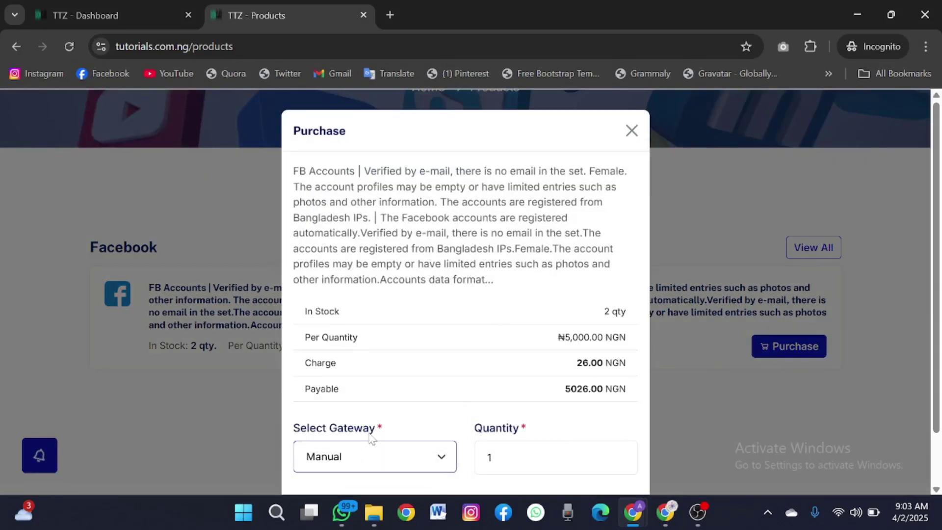
{"action": "scroll", "coordinate": [371, 434], "scroll_direction": "down", "scroll_amount": 1}
{"action": "left_click", "coordinate": [397, 456]}
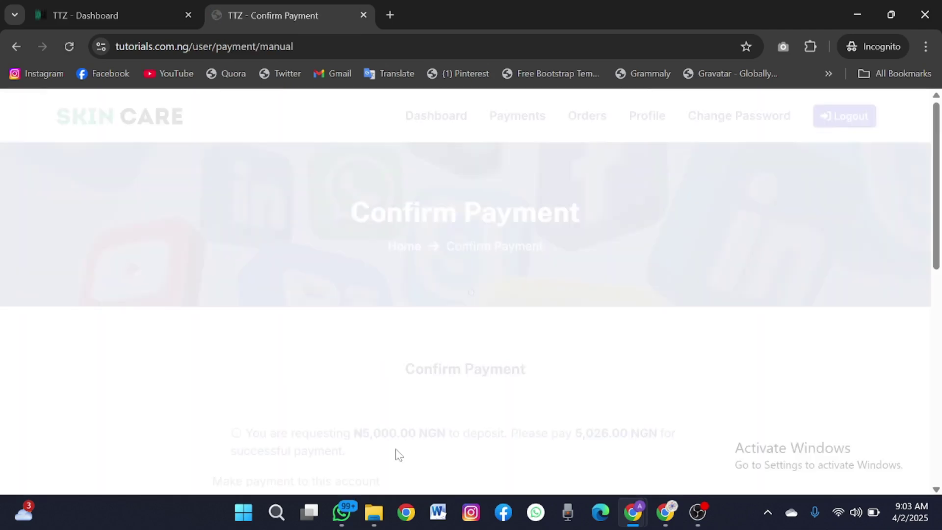
- Compare the Confirm Payment page with the dashboard, ending on the dashboard showing ₦0.00 payments
{"action": "scroll", "coordinate": [395, 452], "scroll_direction": "up", "scroll_amount": 1}
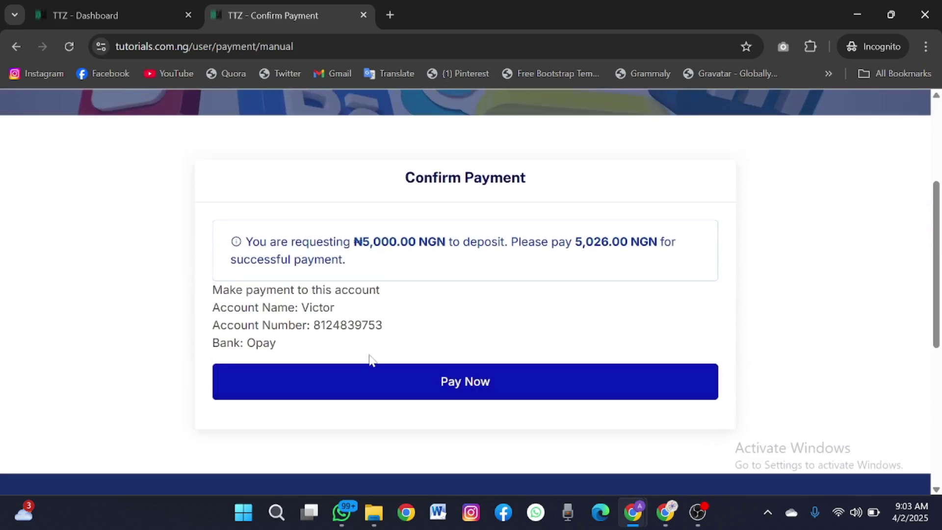
{"action": "scroll", "coordinate": [369, 360], "scroll_direction": "up", "scroll_amount": 2}
{"action": "left_click", "coordinate": [134, 6]}
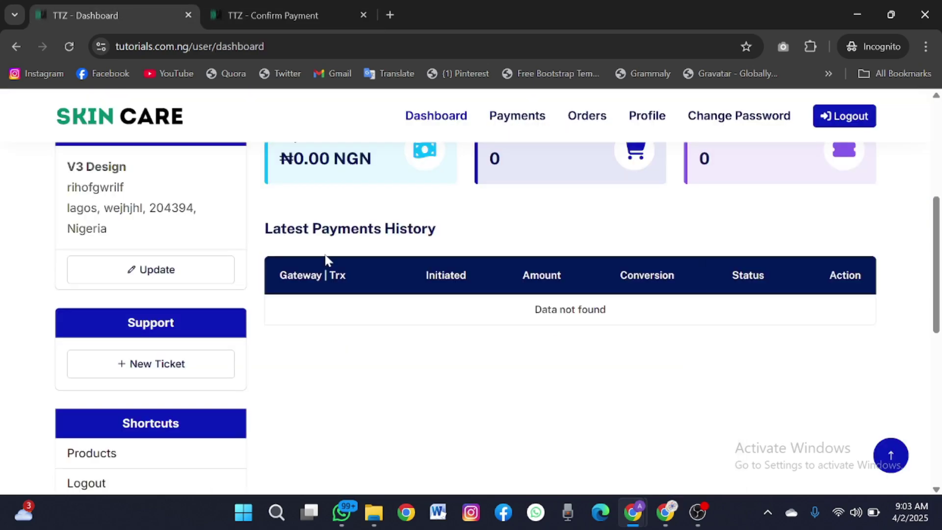
{"action": "scroll", "coordinate": [327, 260], "scroll_direction": "down", "scroll_amount": 1}
{"action": "left_click", "coordinate": [235, 8]}
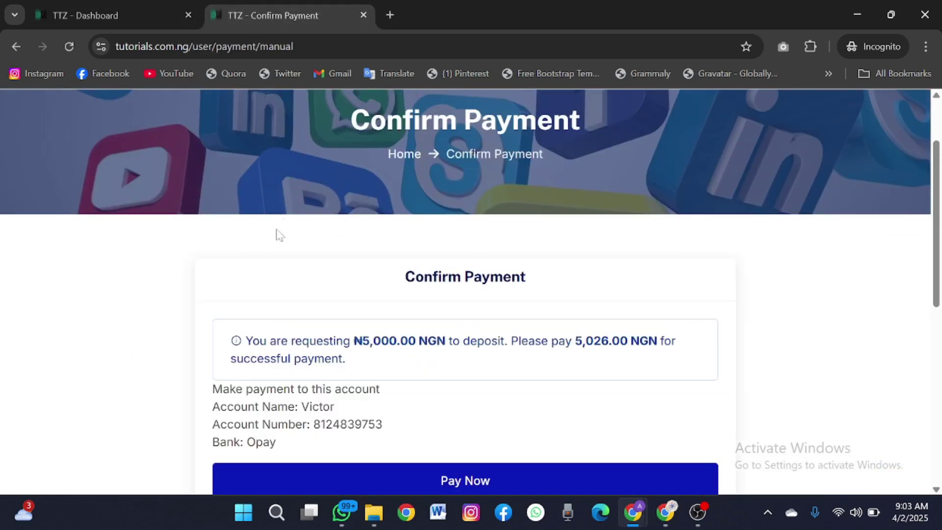
{"action": "scroll", "coordinate": [279, 235], "scroll_direction": "down", "scroll_amount": 3}
{"action": "scroll", "coordinate": [280, 270], "scroll_direction": "up", "scroll_amount": 3}
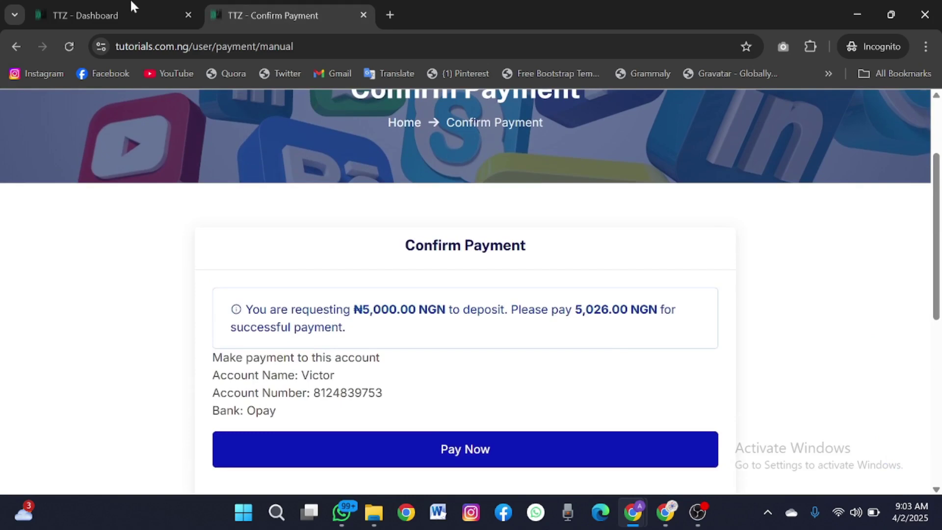
{"action": "left_click", "coordinate": [126, 7]}
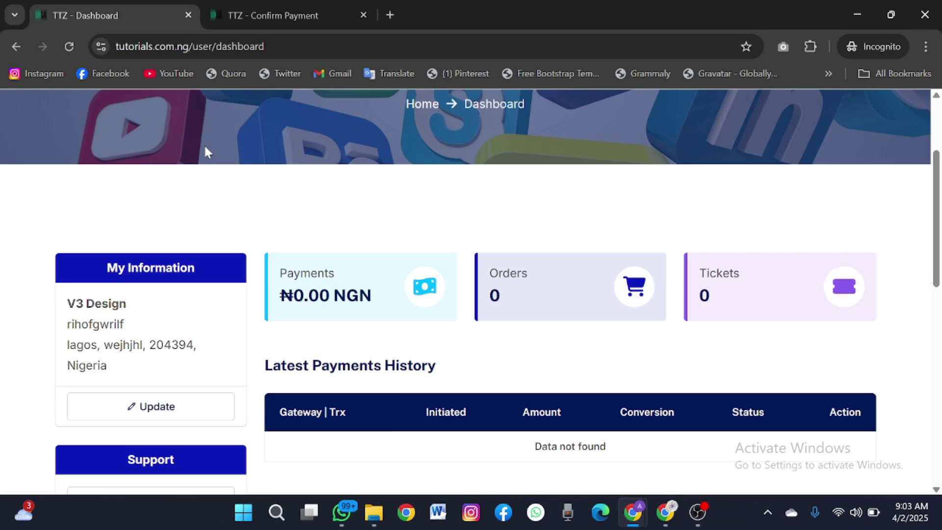
{"action": "scroll", "coordinate": [206, 151], "scroll_direction": "up", "scroll_amount": 3}
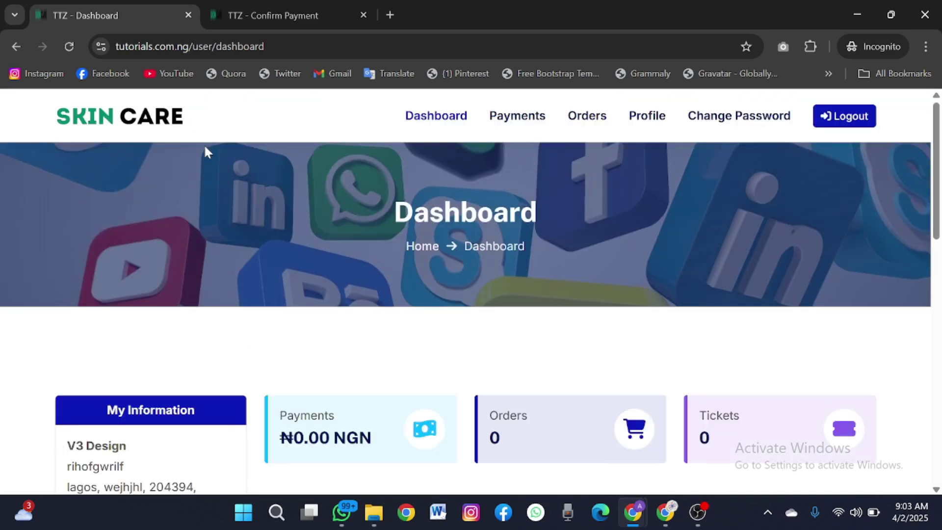